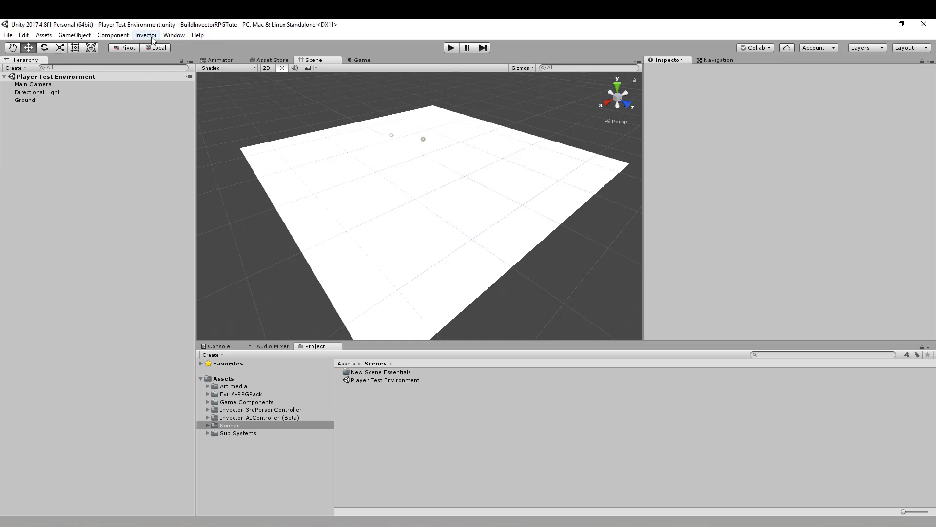
- Open the Invector character creator window for a new shooter controller
{"action": "left_click", "coordinate": [146, 35]}
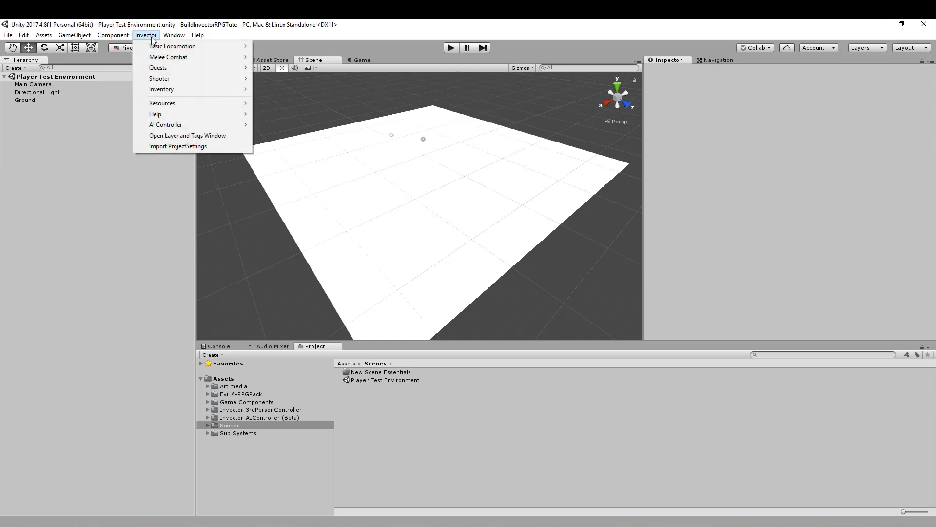
{"action": "mouse_move", "coordinate": [171, 80]}
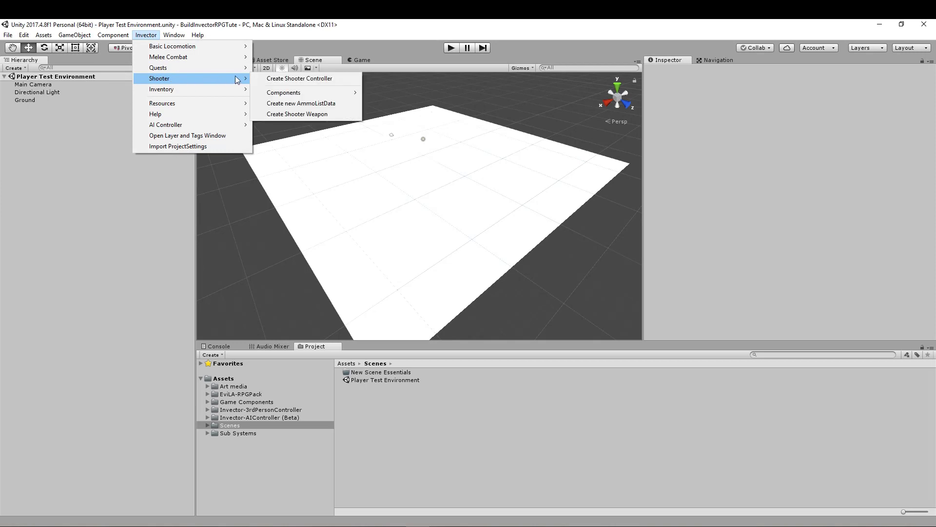
{"action": "left_click", "coordinate": [298, 79]}
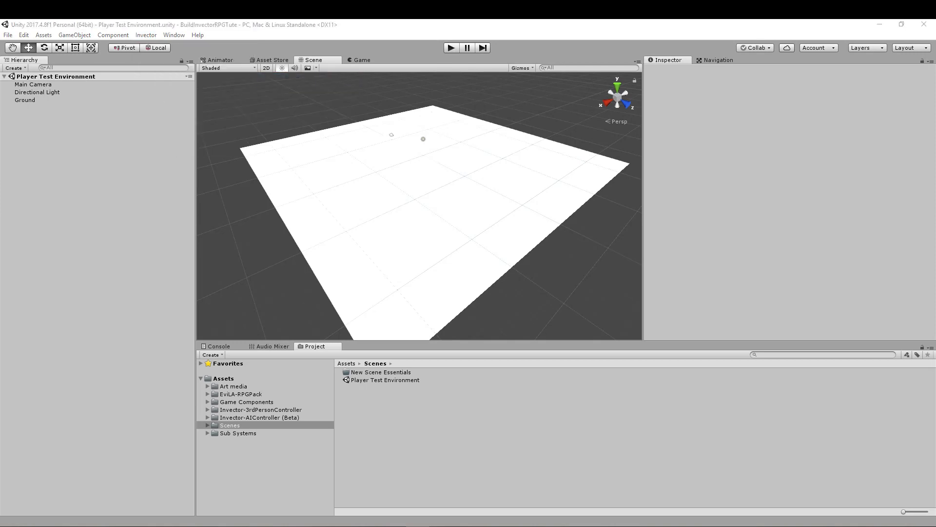
{"action": "left_click_drag", "start_coordinate": [0, 125], "coordinate": [440, 102]}
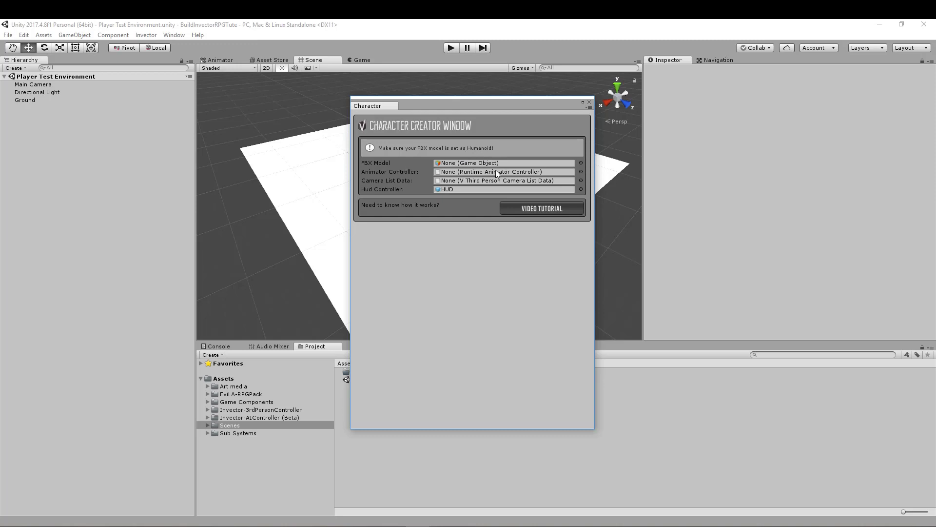
- Assign the Character_Male_Sorcerer_01 prefab as the FBX model in the character creator
{"action": "left_click", "coordinate": [580, 163]}
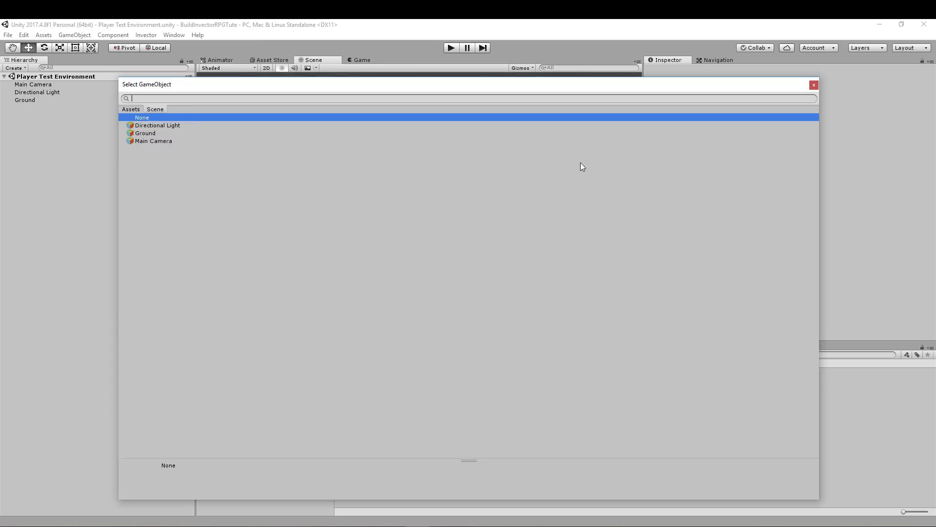
{"action": "left_click", "coordinate": [132, 109]}
{"action": "scroll", "coordinate": [149, 195], "scroll_direction": "down", "scroll_amount": 20}
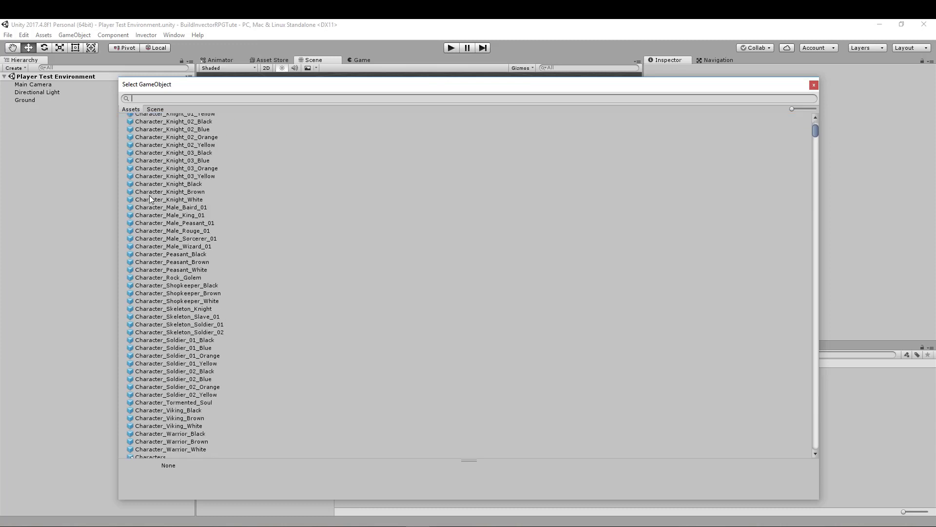
{"action": "scroll", "coordinate": [193, 267], "scroll_direction": "up", "scroll_amount": 20}
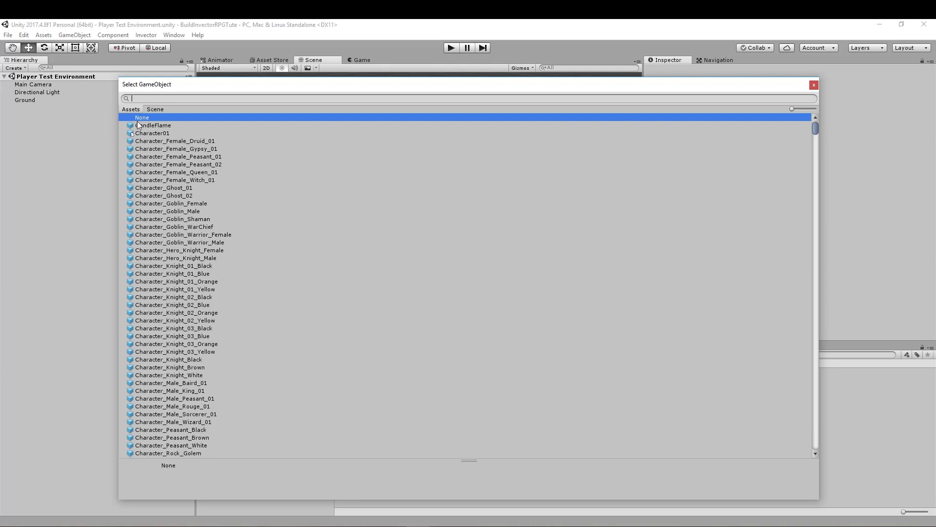
{"action": "type", "text": "sorcer"}
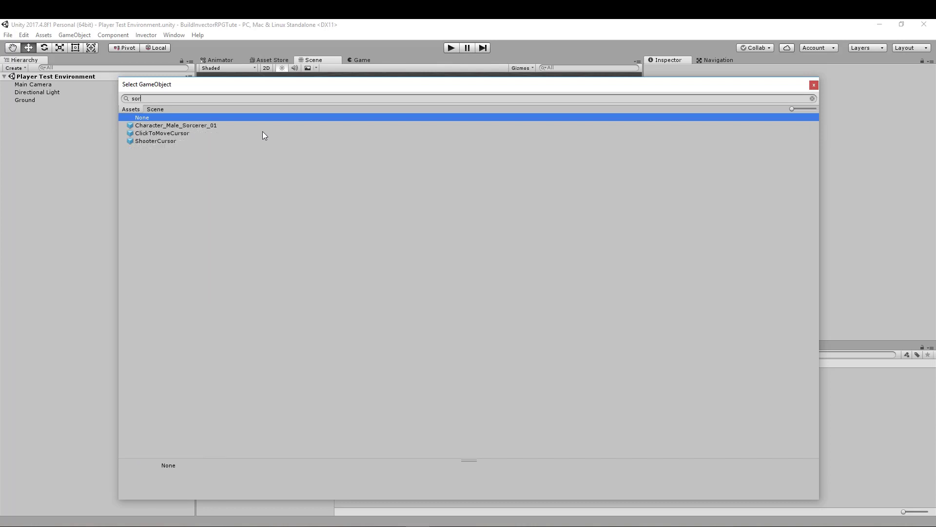
{"action": "left_click", "coordinate": [162, 125]}
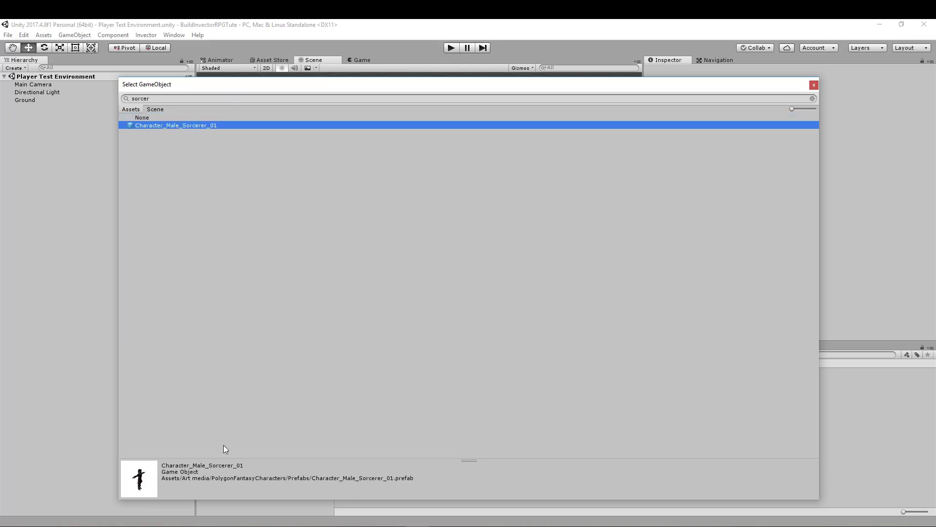
{"action": "double_click", "coordinate": [172, 125]}
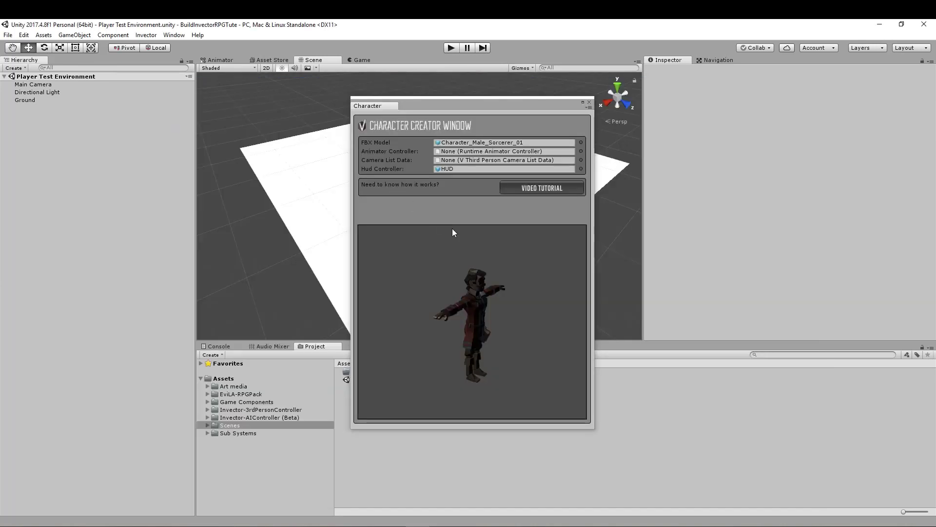
{"action": "left_click_drag", "start_coordinate": [394, 330], "coordinate": [429, 344]}
{"action": "mouse_move", "coordinate": [508, 337]}
{"action": "left_mouse_down"}
{"action": "mouse_move", "coordinate": [289, 342]}
{"action": "mouse_move", "coordinate": [529, 350]}
{"action": "mouse_move", "coordinate": [546, 297]}
{"action": "mouse_move", "coordinate": [537, 347]}
{"action": "mouse_move", "coordinate": [452, 339]}
{"action": "mouse_move", "coordinate": [515, 340]}
{"action": "left_mouse_up"}
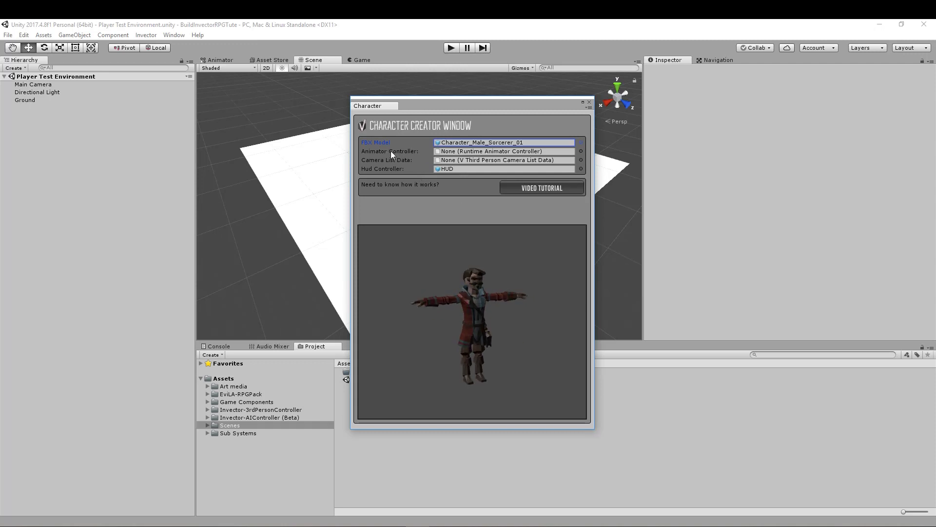
- Set the character's animator controller to Invector@ShooterMeleev2
{"action": "left_click", "coordinate": [581, 151]}
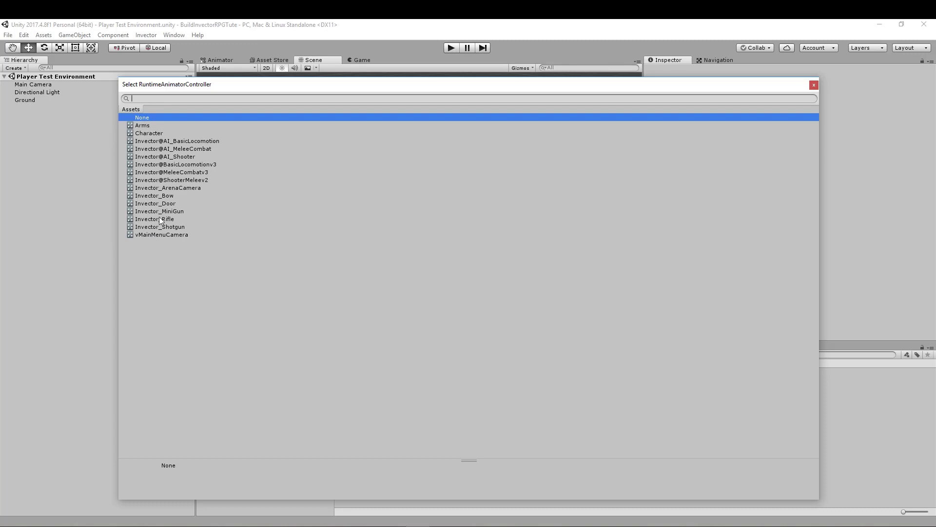
{"action": "left_click", "coordinate": [175, 179]}
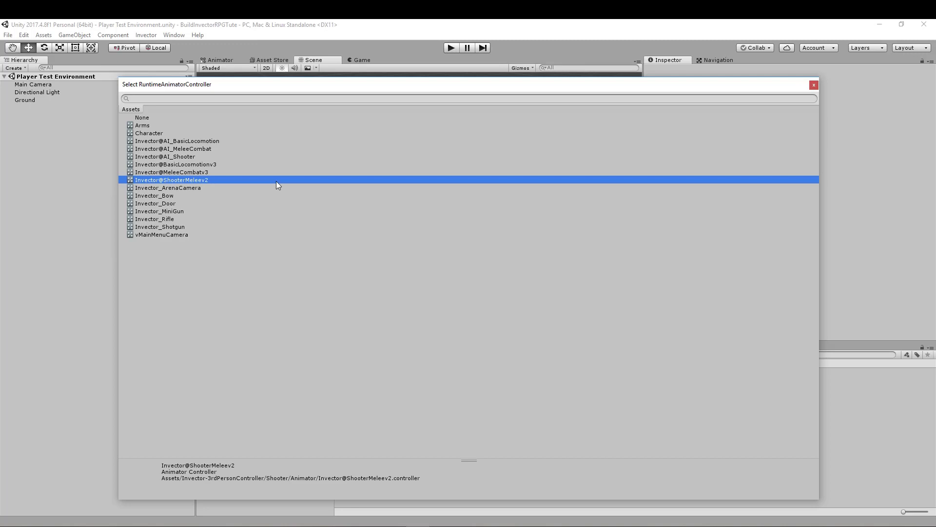
{"action": "double_click", "coordinate": [171, 180]}
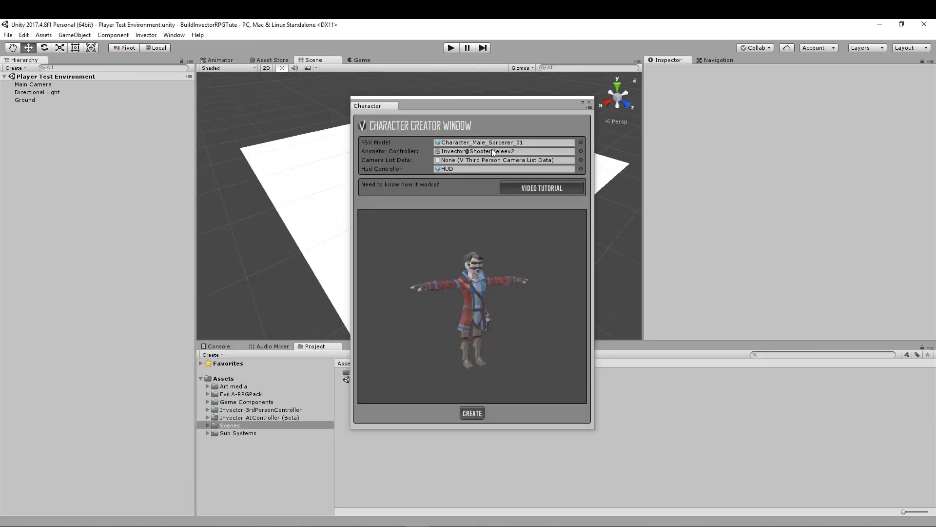
{"action": "mouse_move", "coordinate": [476, 323]}
{"action": "left_mouse_down"}
{"action": "mouse_move", "coordinate": [395, 311]}
{"action": "mouse_move", "coordinate": [523, 323]}
{"action": "mouse_move", "coordinate": [411, 323]}
{"action": "mouse_move", "coordinate": [489, 327]}
{"action": "left_mouse_up"}
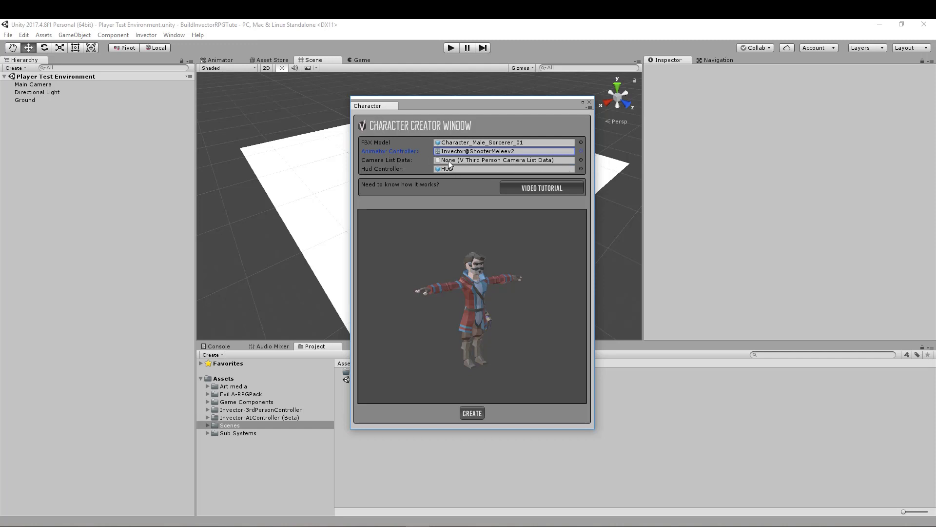
- Set the camera list data to vShooterMelee@CameraState and create the shooter character
{"action": "left_click", "coordinate": [580, 160]}
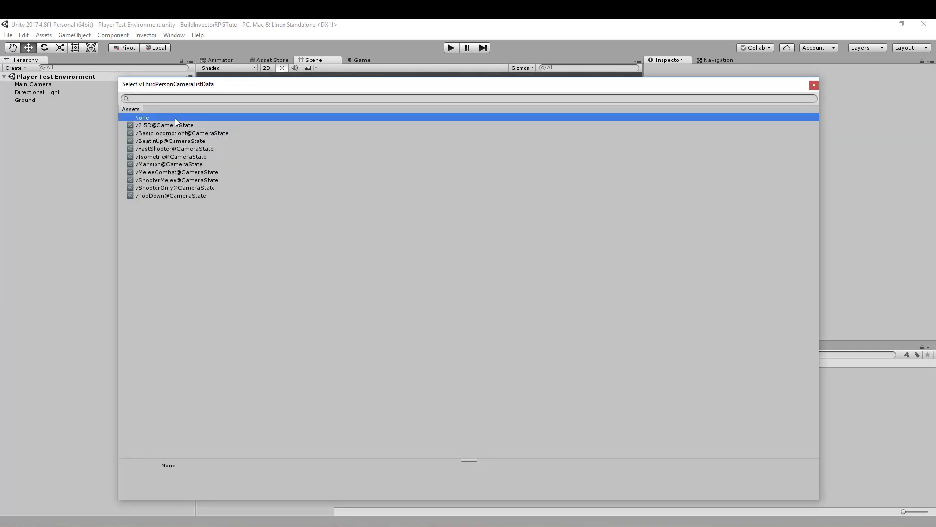
{"action": "left_click", "coordinate": [162, 180]}
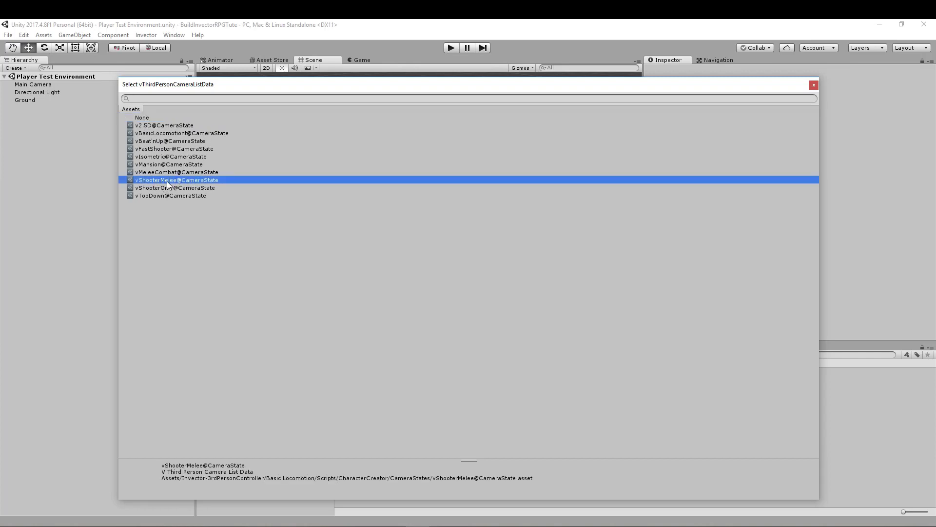
{"action": "double_click", "coordinate": [143, 181]}
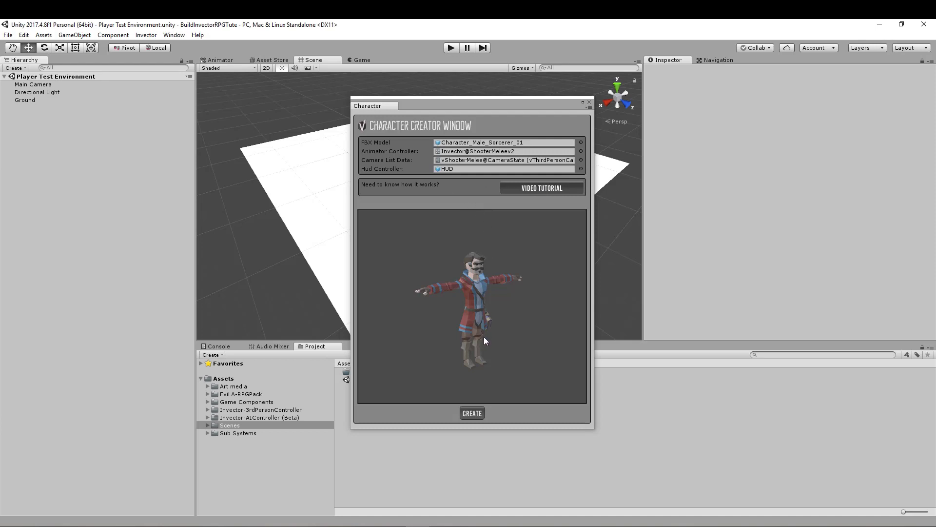
{"action": "left_click_drag", "start_coordinate": [484, 337], "coordinate": [481, 250]}
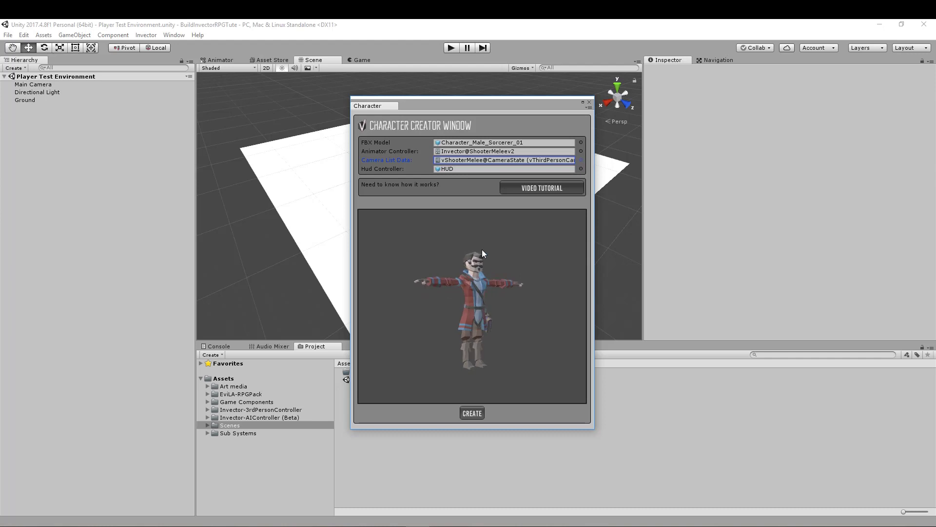
{"action": "mouse_move", "coordinate": [484, 306]}
{"action": "left_mouse_down"}
{"action": "mouse_move", "coordinate": [323, 308]}
{"action": "mouse_move", "coordinate": [475, 333]}
{"action": "mouse_move", "coordinate": [559, 326]}
{"action": "mouse_move", "coordinate": [540, 315]}
{"action": "mouse_move", "coordinate": [420, 320]}
{"action": "mouse_move", "coordinate": [493, 322]}
{"action": "mouse_move", "coordinate": [487, 314]}
{"action": "mouse_move", "coordinate": [498, 330]}
{"action": "mouse_move", "coordinate": [590, 322]}
{"action": "mouse_move", "coordinate": [440, 305]}
{"action": "mouse_move", "coordinate": [480, 317]}
{"action": "left_mouse_up"}
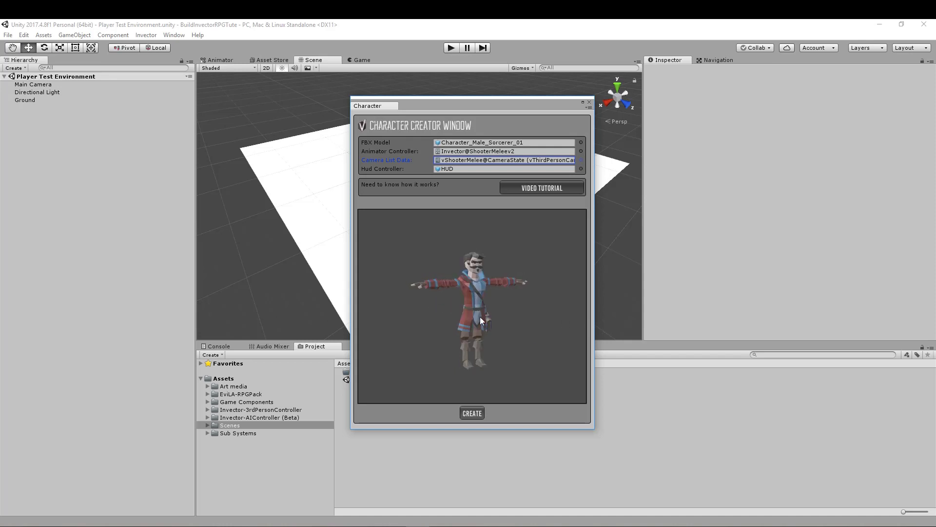
{"action": "left_click", "coordinate": [471, 413]}
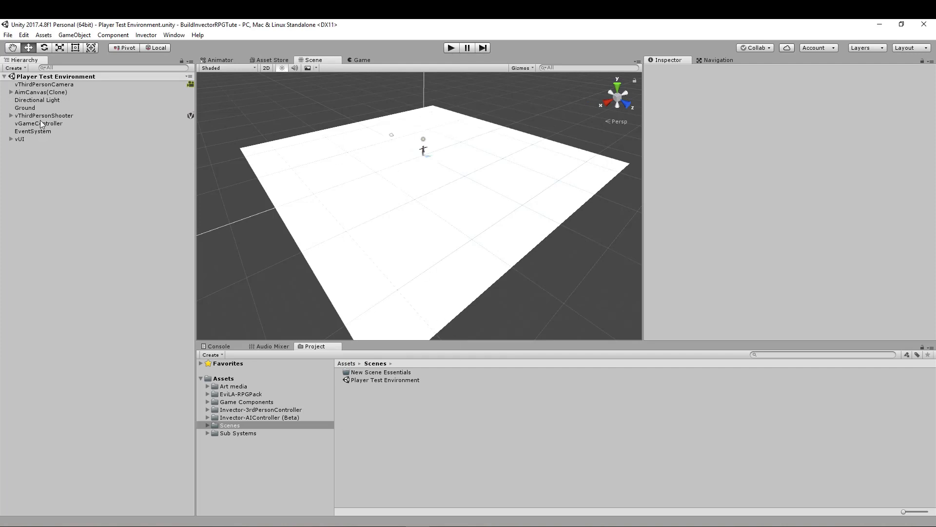
- Frame the new vThirdPersonShooter character in the scene view and inspect it up close
{"action": "left_click", "coordinate": [42, 115]}
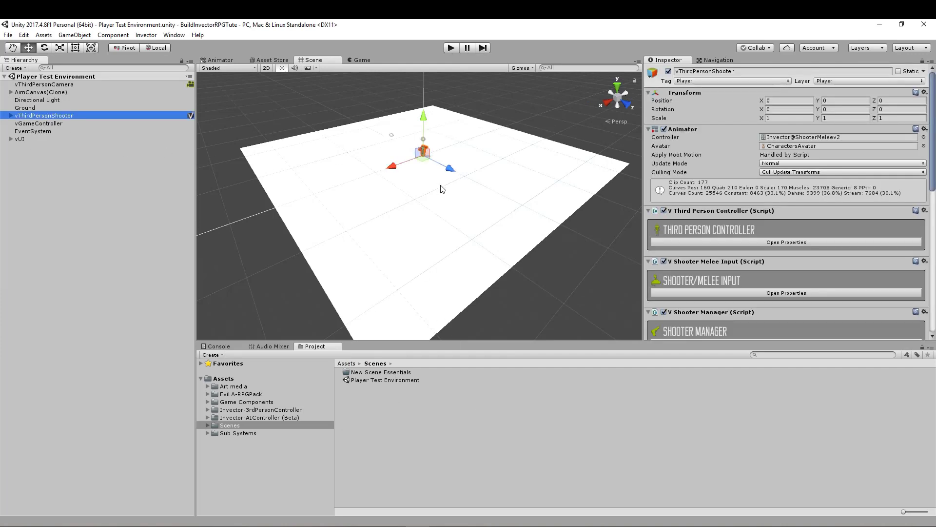
{"action": "key", "text": "f"}
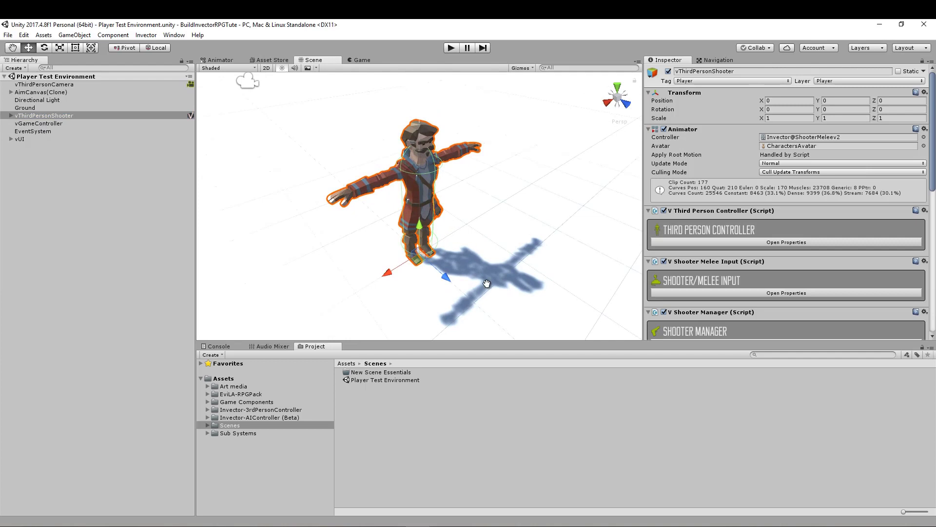
{"action": "mouse_move", "coordinate": [487, 283]}
{"action": "left_mouse_down", "text": "alt"}
{"action": "mouse_move", "coordinate": [445, 288]}
{"action": "mouse_move", "coordinate": [473, 234]}
{"action": "mouse_move", "coordinate": [477, 192]}
{"action": "mouse_move", "coordinate": [480, 283]}
{"action": "mouse_move", "coordinate": [486, 272]}
{"action": "left_mouse_up", "text": "alt"}
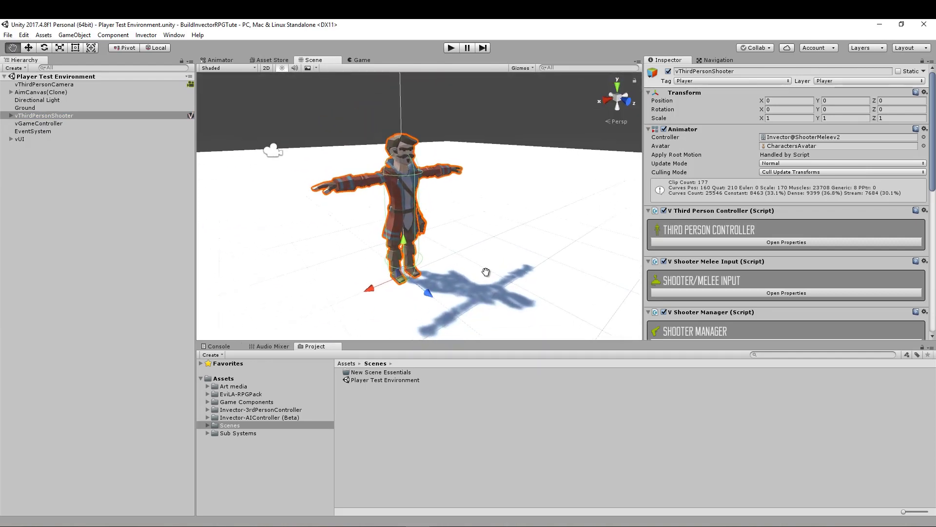
- Open the Player folder under Game Components in the project and rename the vThirdPersonShooter object to Player
{"action": "left_click", "coordinate": [229, 403]}
{"action": "double_click", "coordinate": [360, 396]}
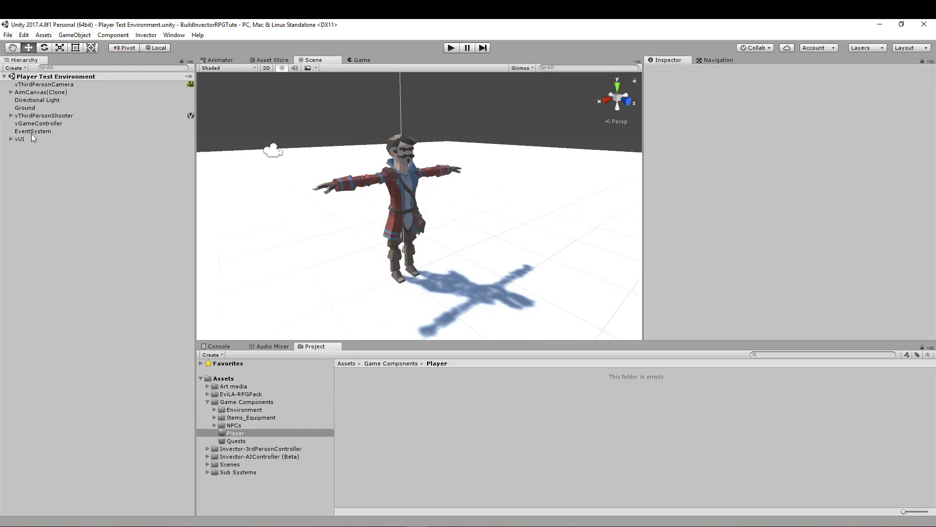
{"action": "left_click", "coordinate": [36, 115]}
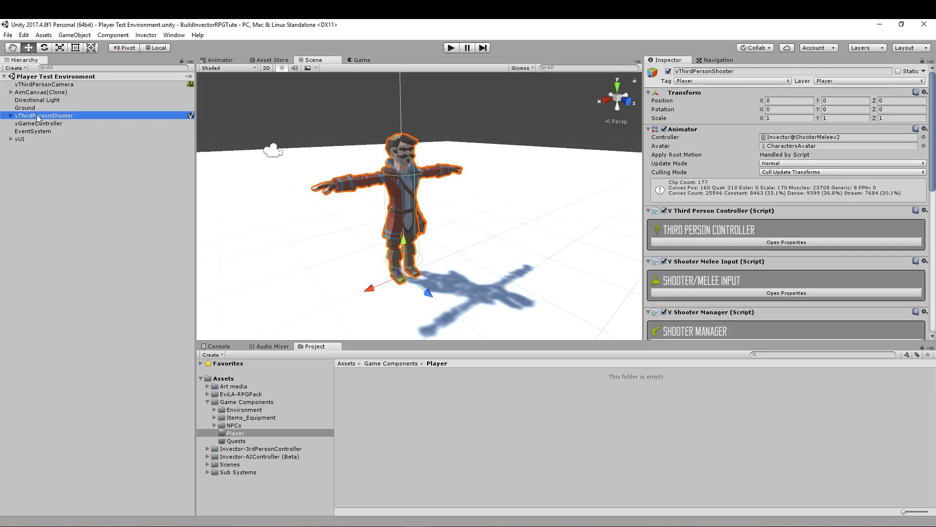
{"action": "key", "text": "F2"}
{"action": "type", "text": "Pla"}
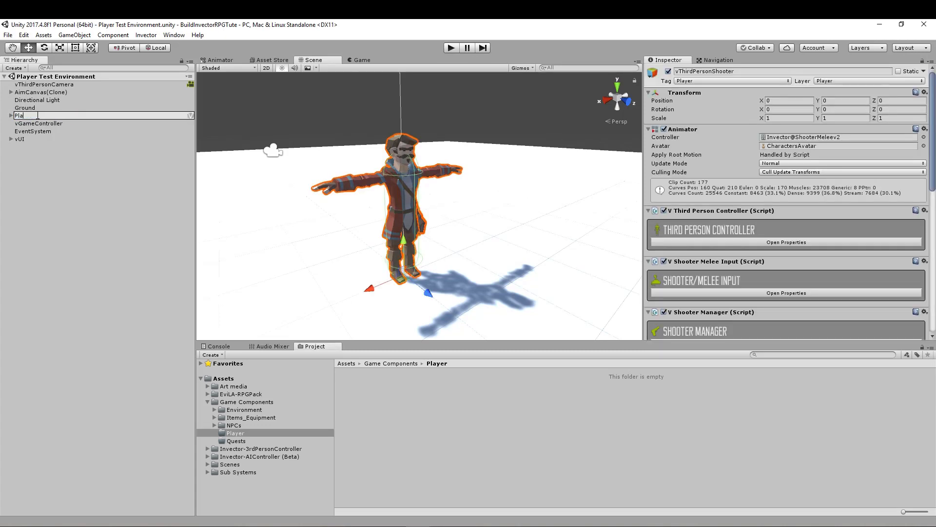
{"action": "type", "text": "yer"}
{"action": "left_click", "coordinate": [11, 145]}
- Save the Player object as a prefab in the Game Components/Player folder and reselect its scene instance
{"action": "left_click", "coordinate": [23, 117]}
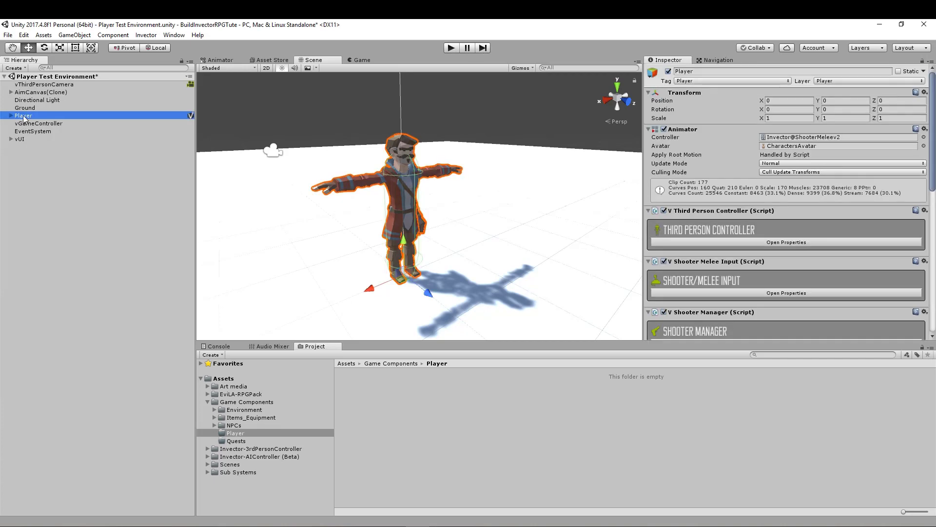
{"action": "left_click_drag", "start_coordinate": [24, 117], "coordinate": [360, 394]}
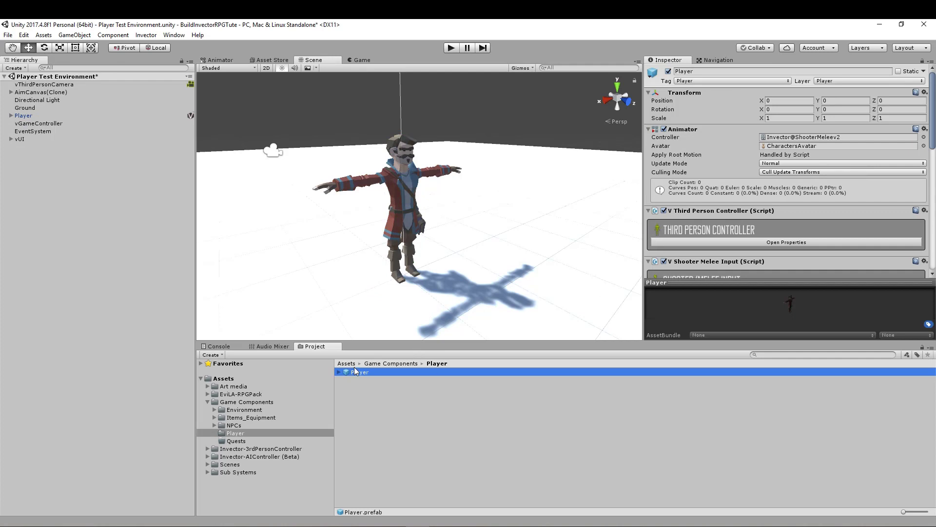
{"action": "left_click", "coordinate": [24, 116]}
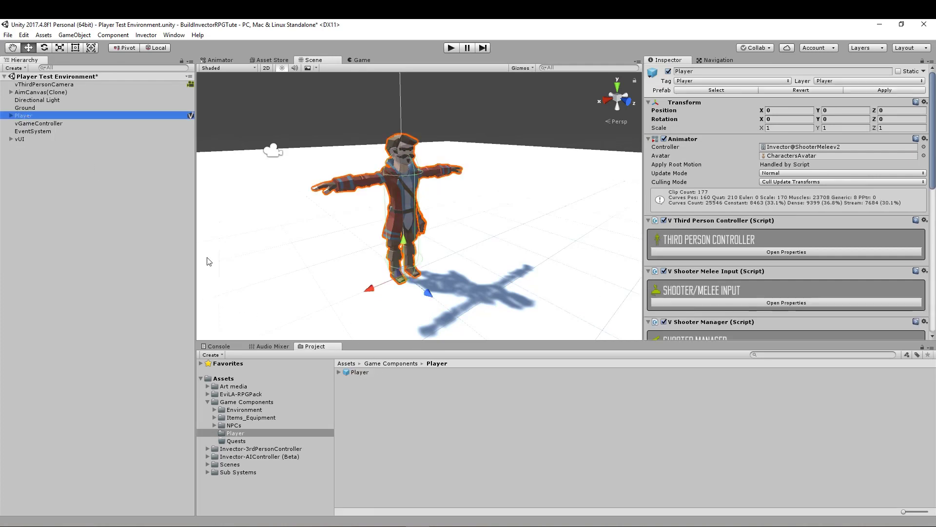
- Examine the child objects of the Player prefab and of its scene instance, including the Root bone
{"action": "left_click", "coordinate": [338, 372]}
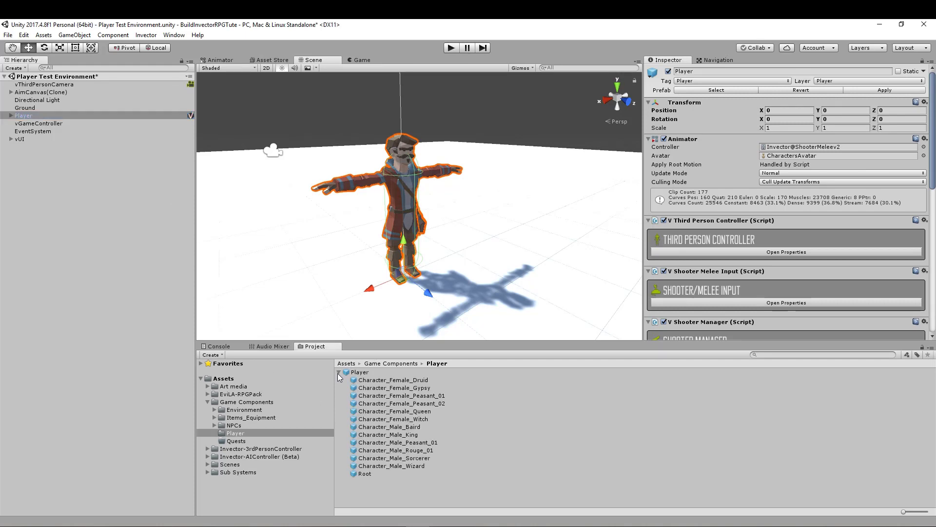
{"action": "left_click", "coordinate": [359, 372]}
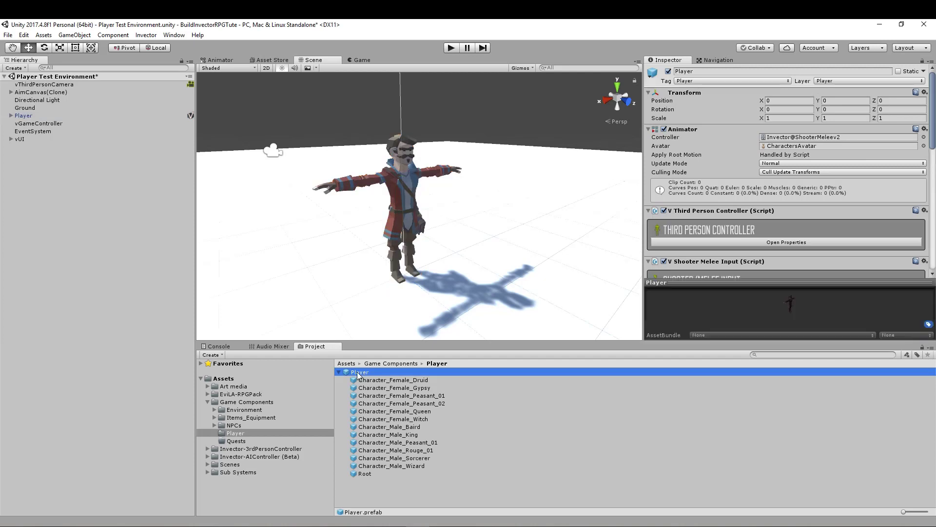
{"action": "left_click", "coordinate": [11, 116]}
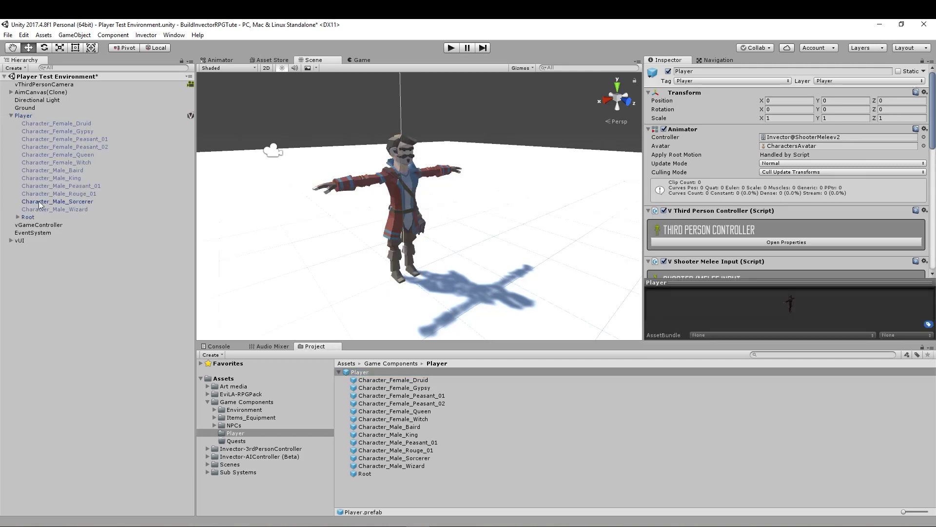
{"action": "left_click", "coordinate": [18, 217]}
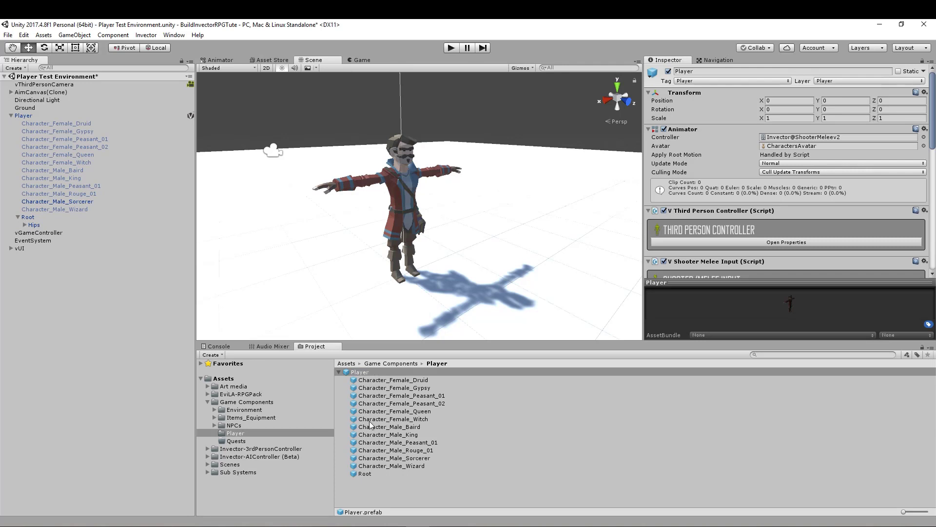
{"action": "left_click", "coordinate": [10, 115]}
{"action": "left_click", "coordinate": [27, 116]}
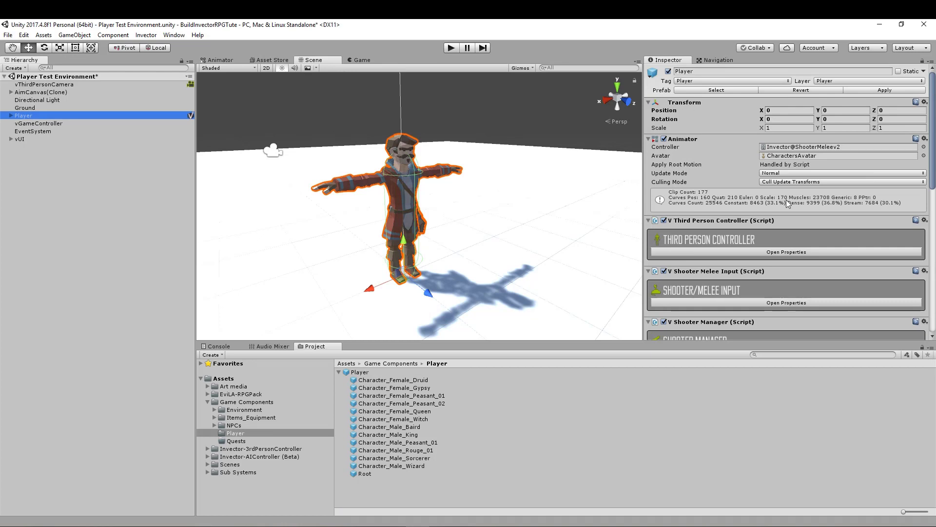
- Collapse the Player prefab's children and compare the prefab's settings with those of its scene instance
{"action": "left_click", "coordinate": [360, 372]}
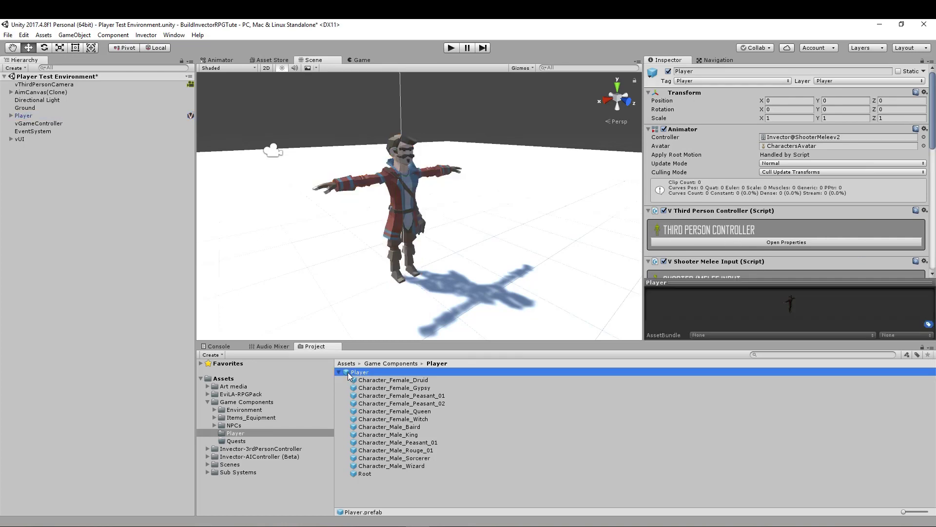
{"action": "left_click", "coordinate": [339, 372]}
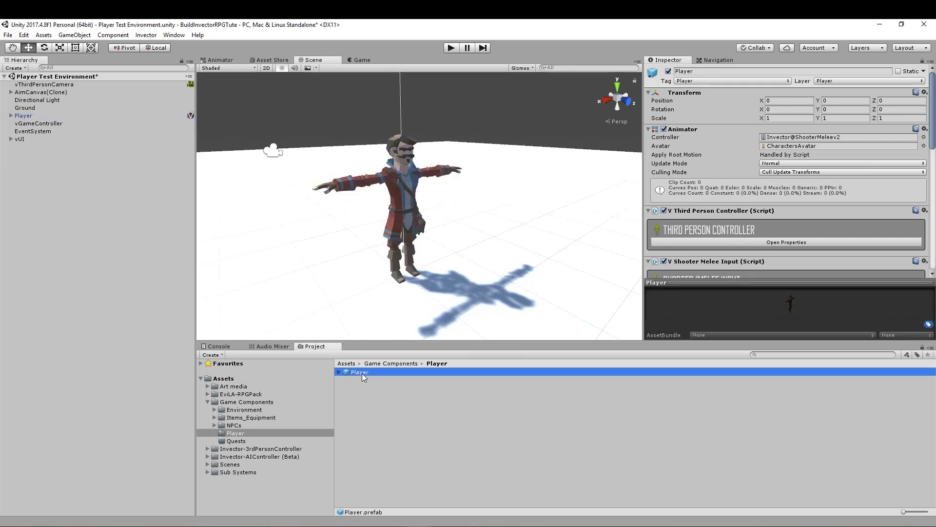
{"action": "left_click", "coordinate": [36, 116]}
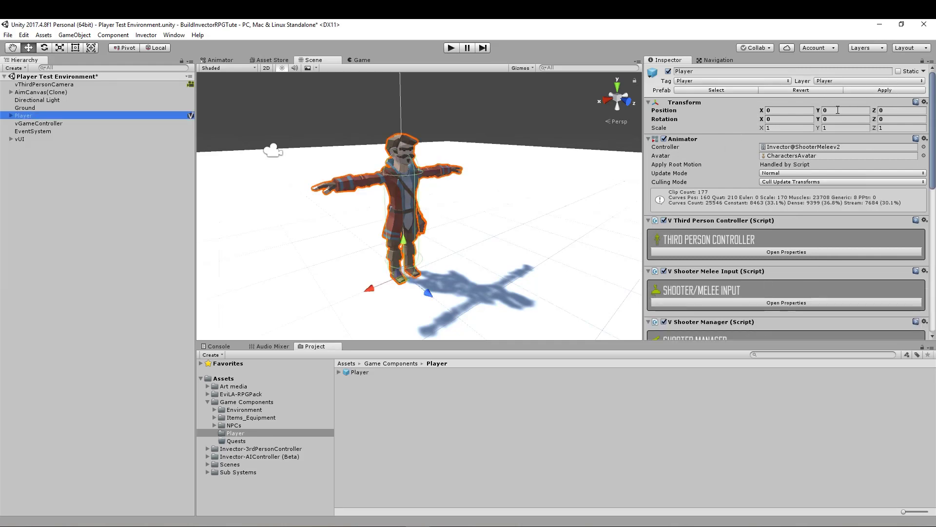
{"action": "left_click", "coordinate": [353, 372]}
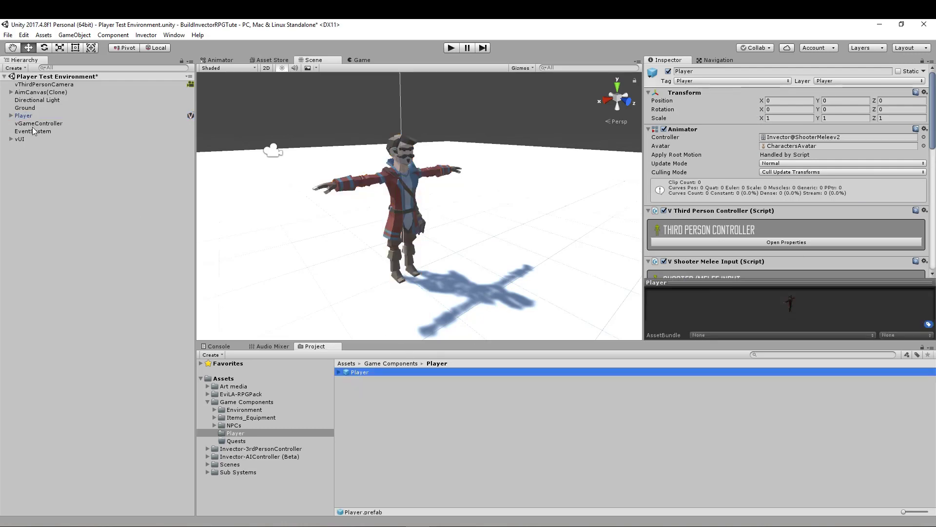
{"action": "left_click", "coordinate": [23, 116]}
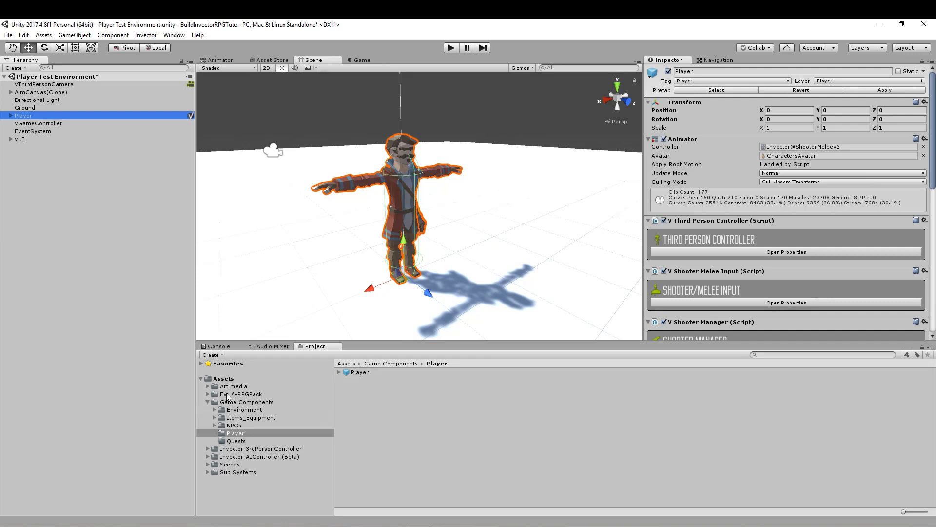
- Expand the Scenes folder in the project and open its New Scene Essentials subfolder
{"action": "left_click", "coordinate": [209, 465]}
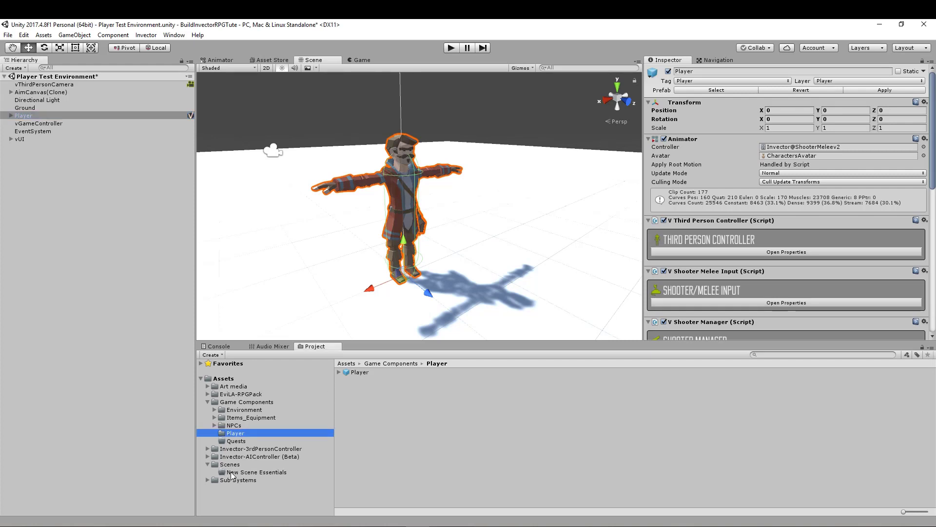
{"action": "left_click", "coordinate": [230, 472]}
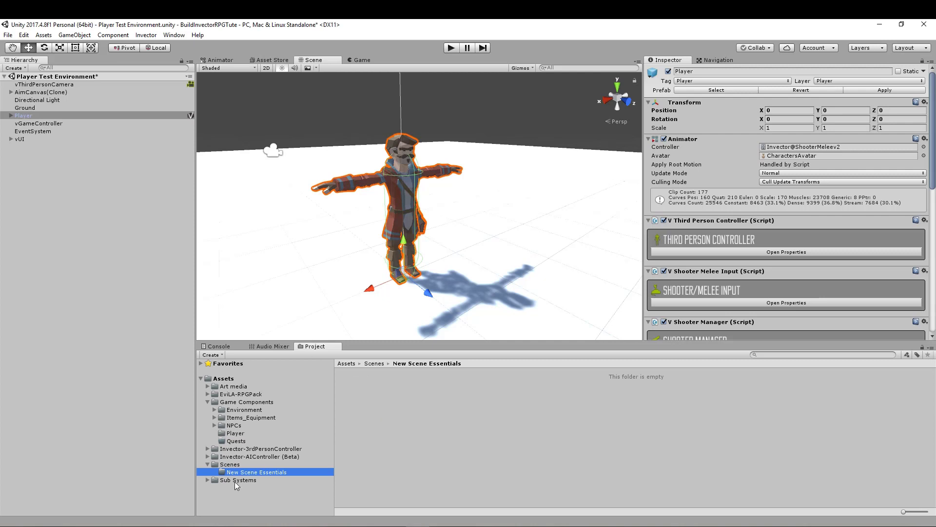
{"action": "left_click", "coordinate": [222, 466]}
{"action": "left_click", "coordinate": [230, 474]}
- Review the vThirdPersonCamera components, and save vThirdPersonCamera and AimCanvas(Clone) as prefabs in the New Scene Essentials folder
{"action": "left_click", "coordinate": [30, 107]}
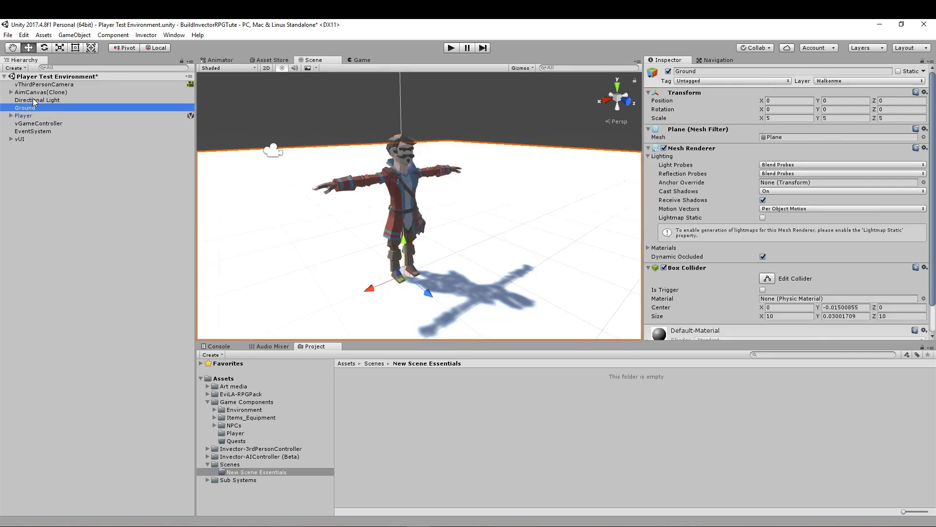
{"action": "left_click", "coordinate": [33, 99]}
{"action": "left_click", "coordinate": [40, 85]}
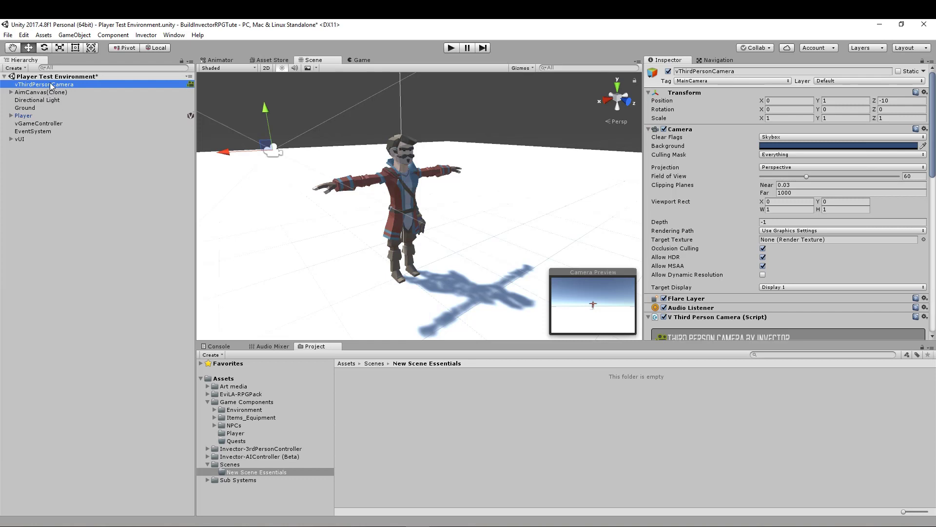
{"action": "scroll", "coordinate": [724, 197], "scroll_direction": "down", "scroll_amount": 12}
{"action": "scroll", "coordinate": [720, 205], "scroll_direction": "up", "scroll_amount": 4}
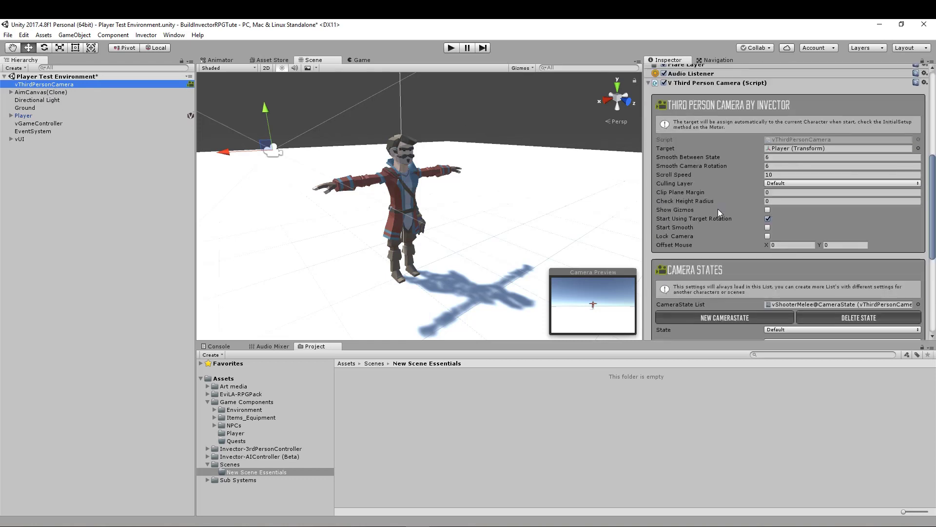
{"action": "scroll", "coordinate": [718, 208], "scroll_direction": "up", "scroll_amount": 5}
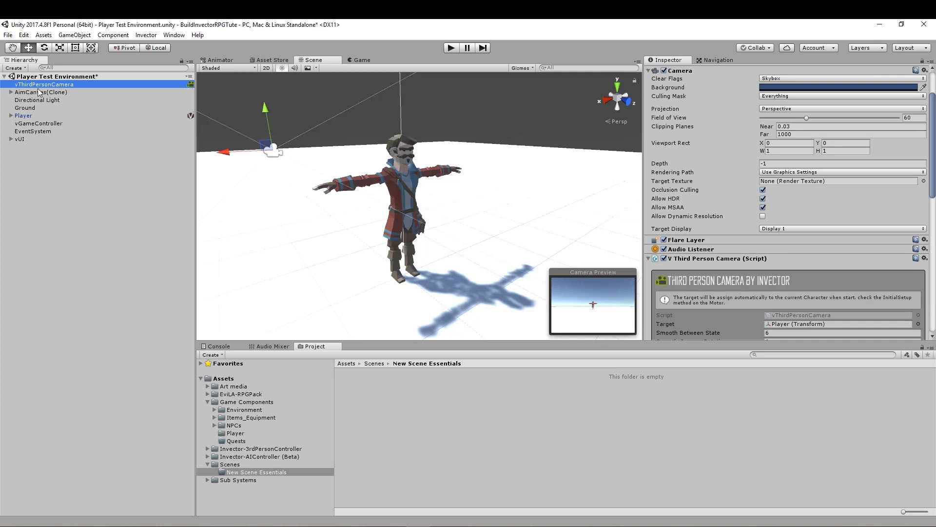
{"action": "left_click_drag", "start_coordinate": [28, 85], "coordinate": [352, 386]}
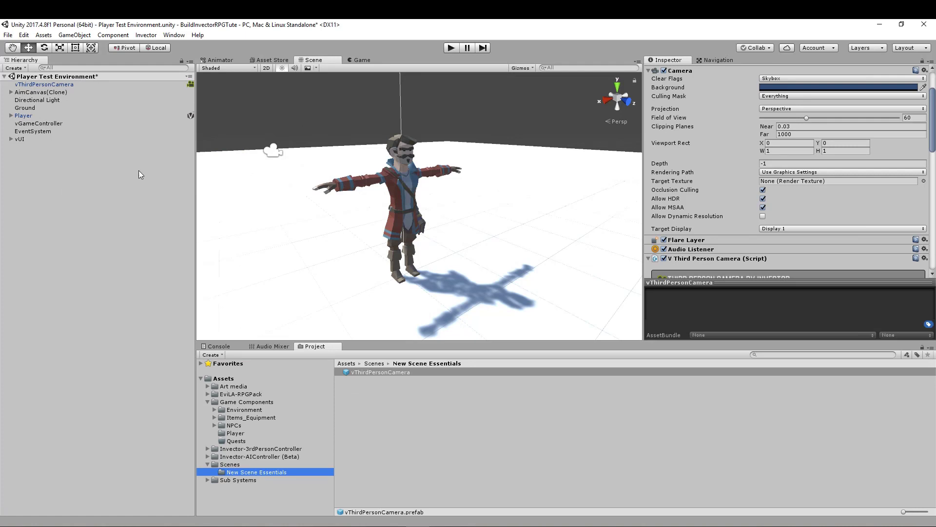
{"action": "left_click", "coordinate": [30, 90]}
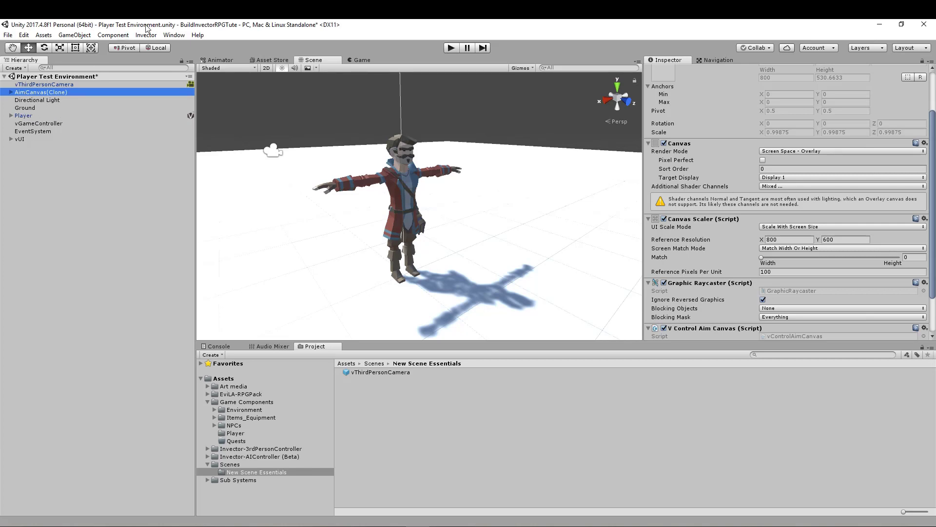
{"action": "mouse_move", "coordinate": [34, 93]}
{"action": "left_mouse_down"}
{"action": "mouse_move", "coordinate": [174, 172]}
{"action": "mouse_move", "coordinate": [397, 393]}
{"action": "mouse_move", "coordinate": [342, 389]}
{"action": "left_mouse_up"}
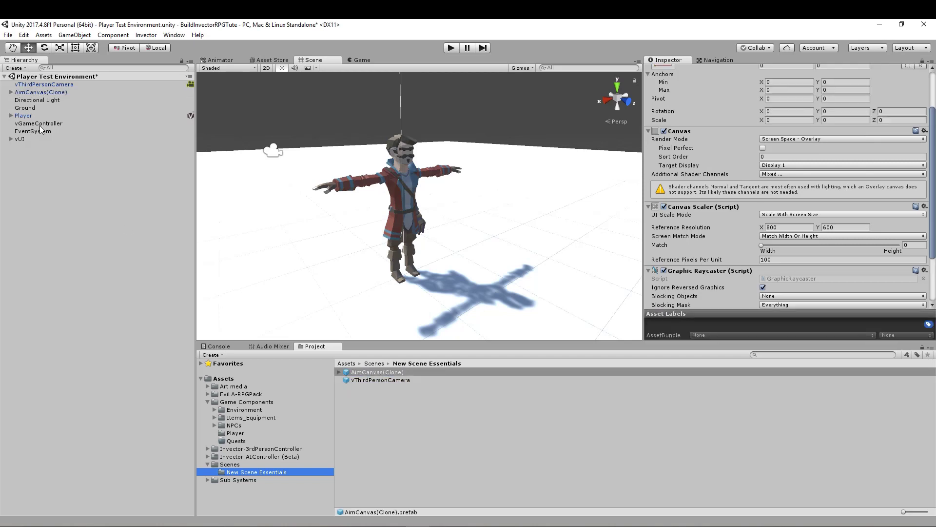
- Select the scene's Player and compare the contents of the Game Components/Player and New Scene Essentials folders
{"action": "left_click", "coordinate": [27, 116]}
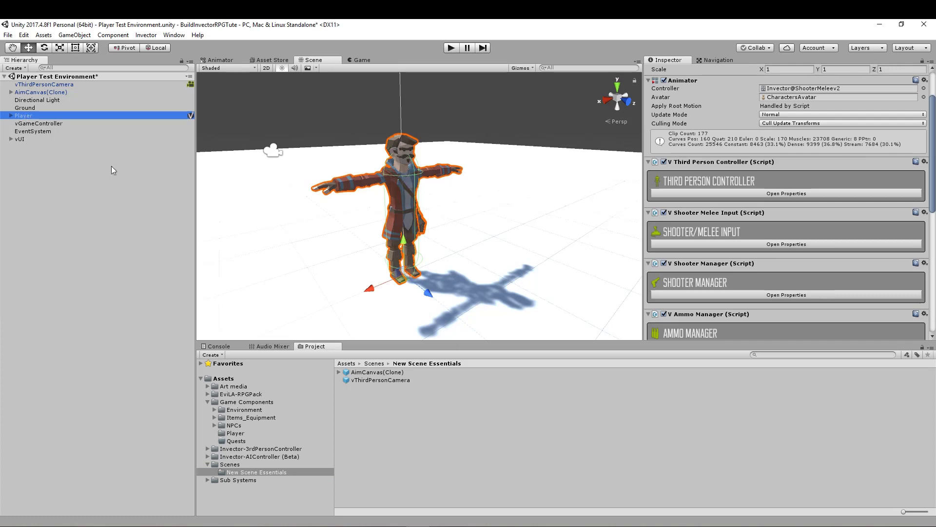
{"action": "left_click", "coordinate": [235, 432]}
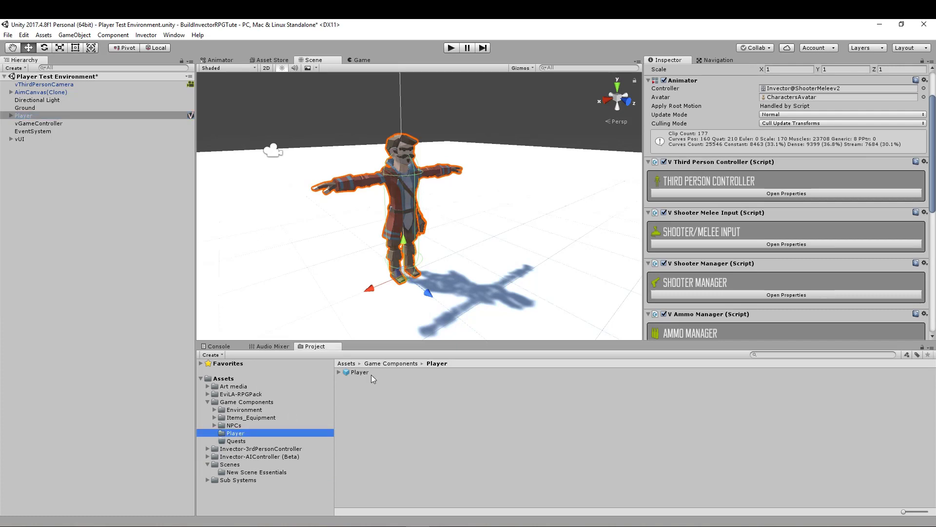
{"action": "left_click", "coordinate": [242, 472]}
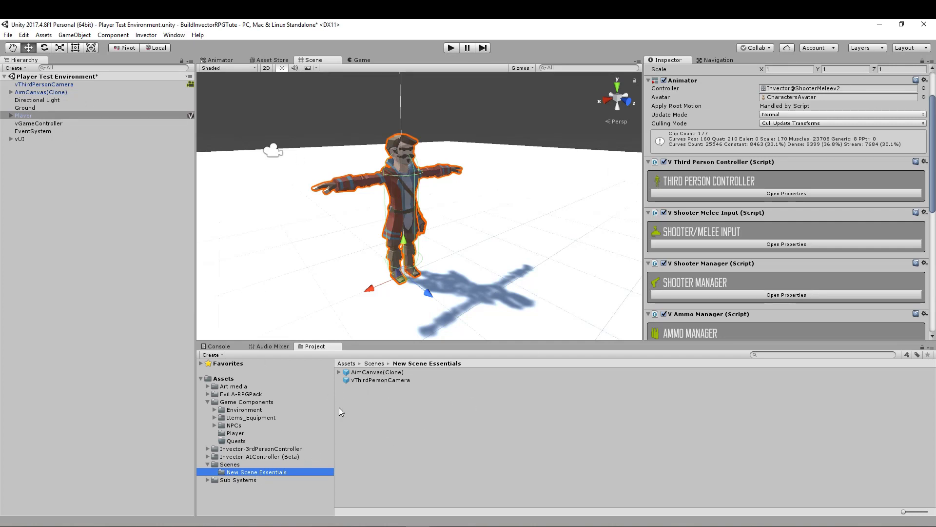
{"action": "left_click", "coordinate": [232, 433]}
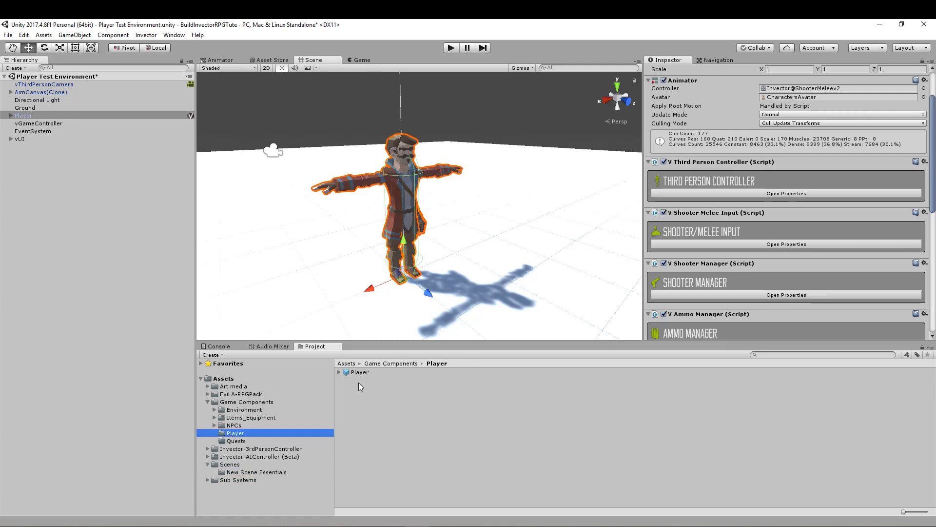
{"action": "left_click", "coordinate": [253, 472]}
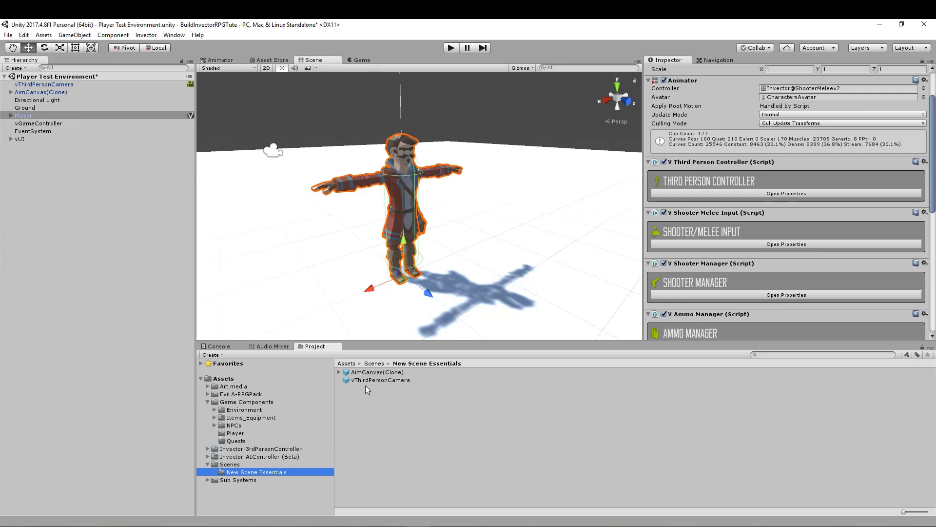
{"action": "left_click", "coordinate": [235, 433]}
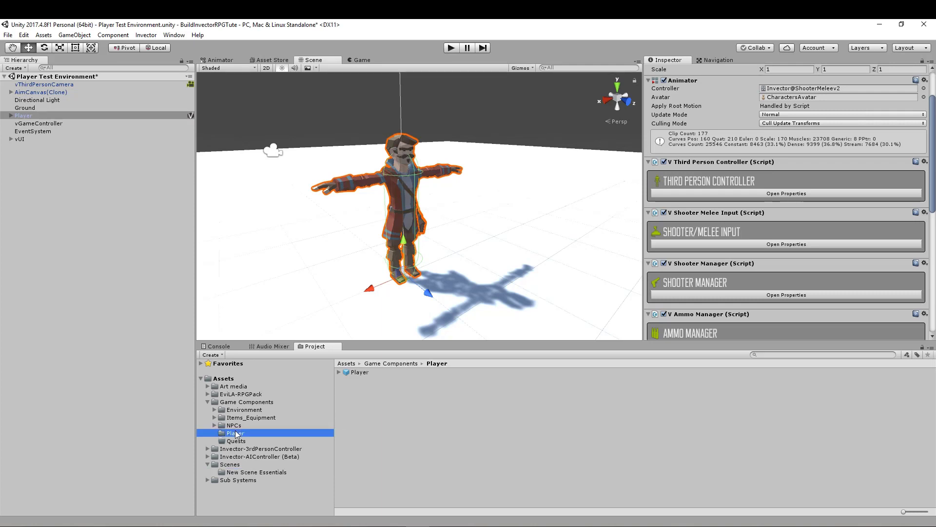
- Save the vGameController and EventSystem objects as prefabs in the New Scene Essentials folder
{"action": "left_click", "coordinate": [37, 125]}
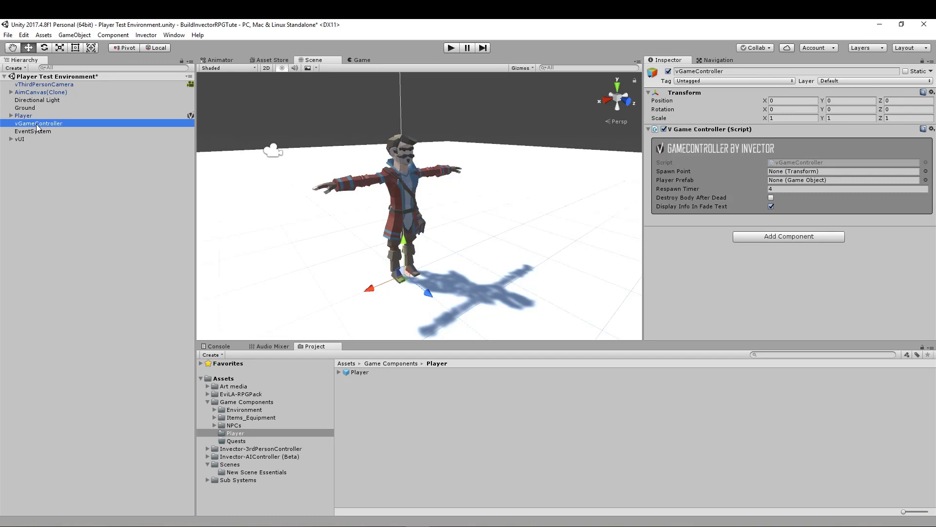
{"action": "left_click", "coordinate": [247, 472]}
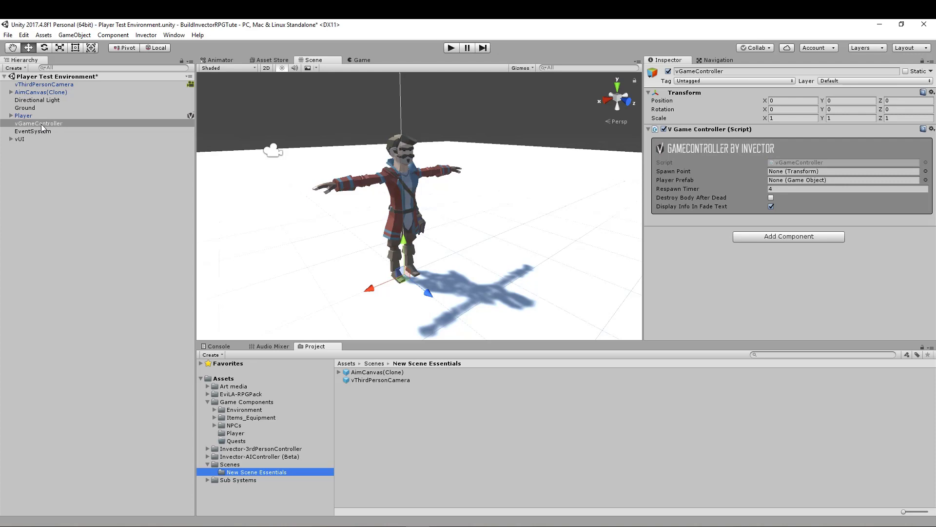
{"action": "left_click_drag", "start_coordinate": [41, 124], "coordinate": [348, 399]}
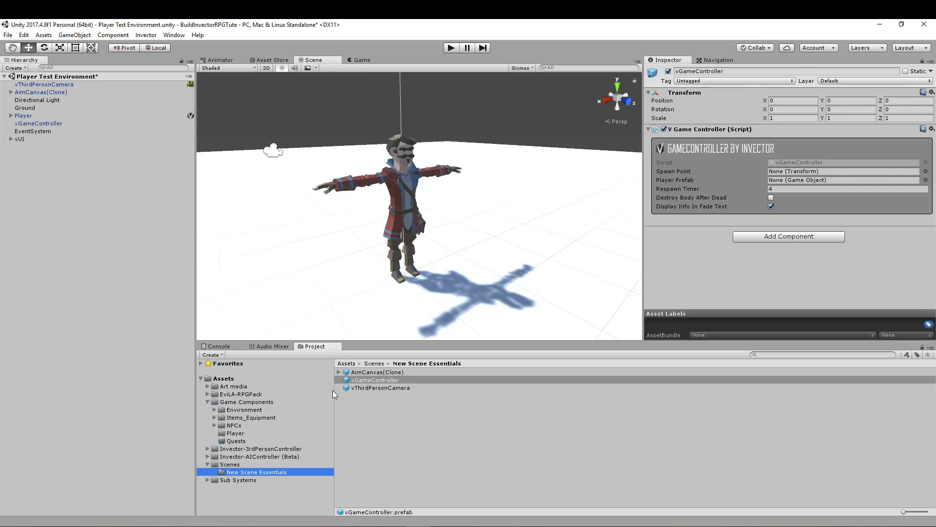
{"action": "left_click", "coordinate": [33, 132]}
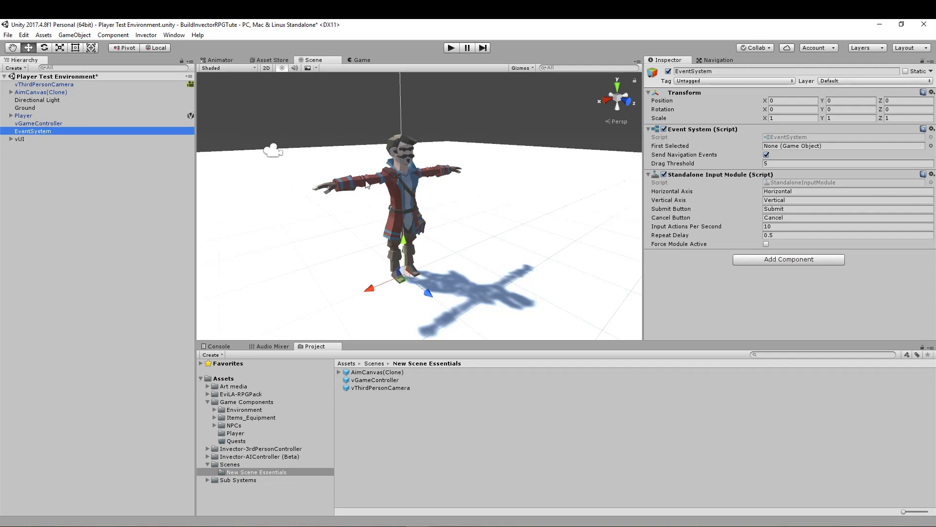
{"action": "left_click_drag", "start_coordinate": [22, 132], "coordinate": [358, 403]}
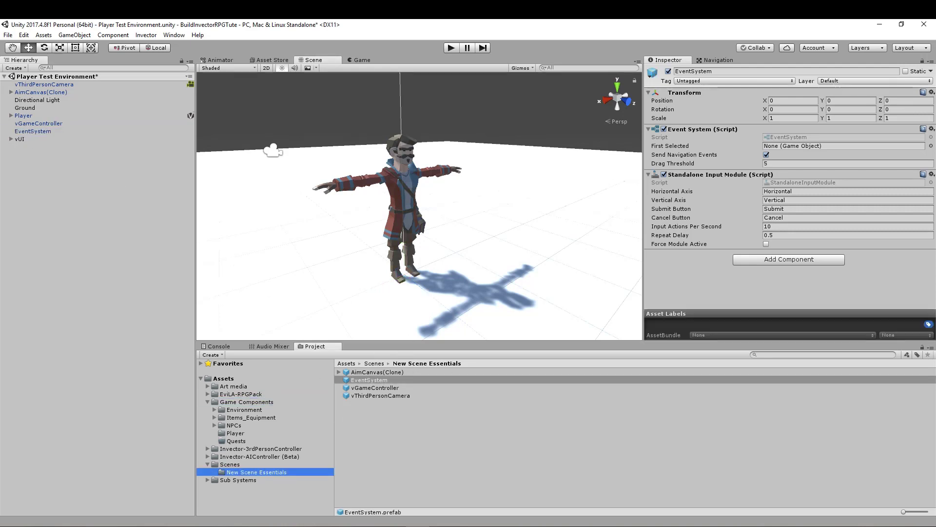
- Save the vUI object as a prefab in the New Scene Essentials folder and clear the selection
{"action": "left_click", "coordinate": [21, 140]}
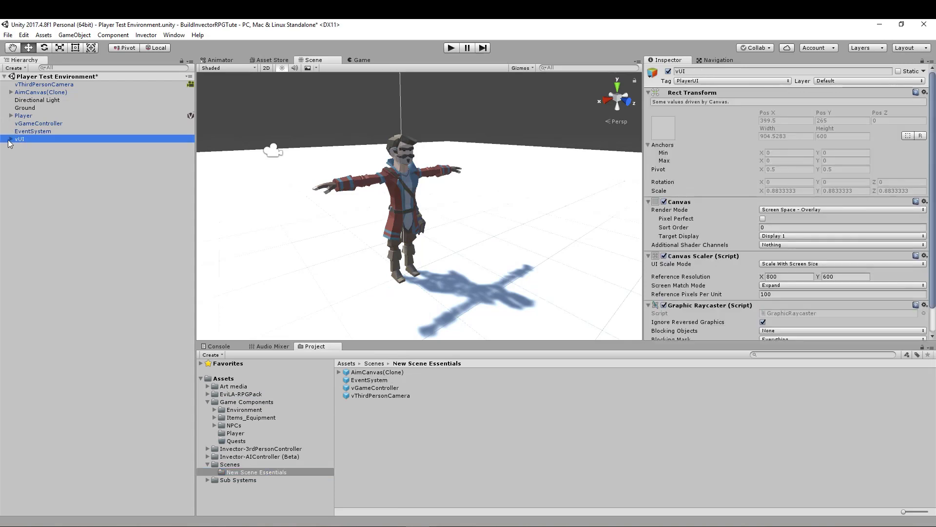
{"action": "left_click", "coordinate": [10, 139]}
{"action": "left_click", "coordinate": [11, 139]}
{"action": "left_click_drag", "start_coordinate": [18, 138], "coordinate": [344, 407]}
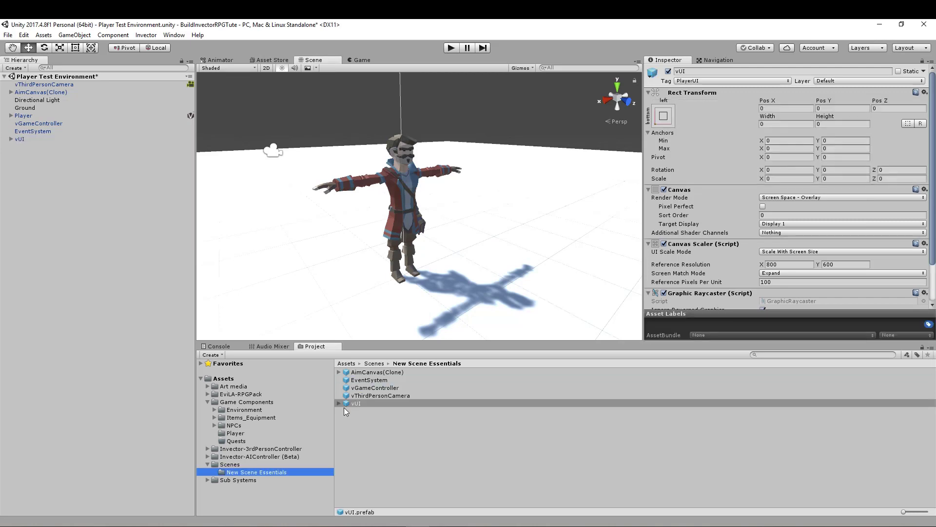
{"action": "left_click", "coordinate": [62, 198]}
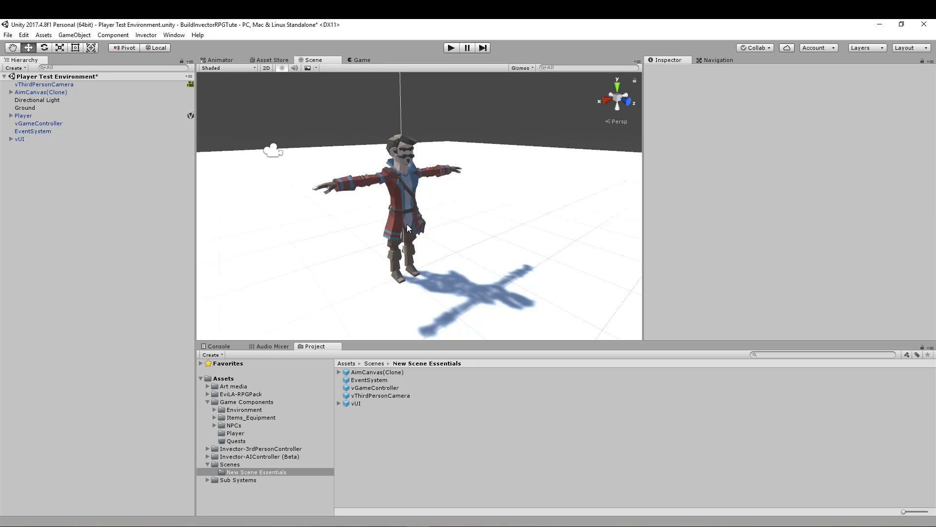
- Open the Player's Third Person Controller properties and examine its Health and Layers settings
{"action": "left_click", "coordinate": [23, 116]}
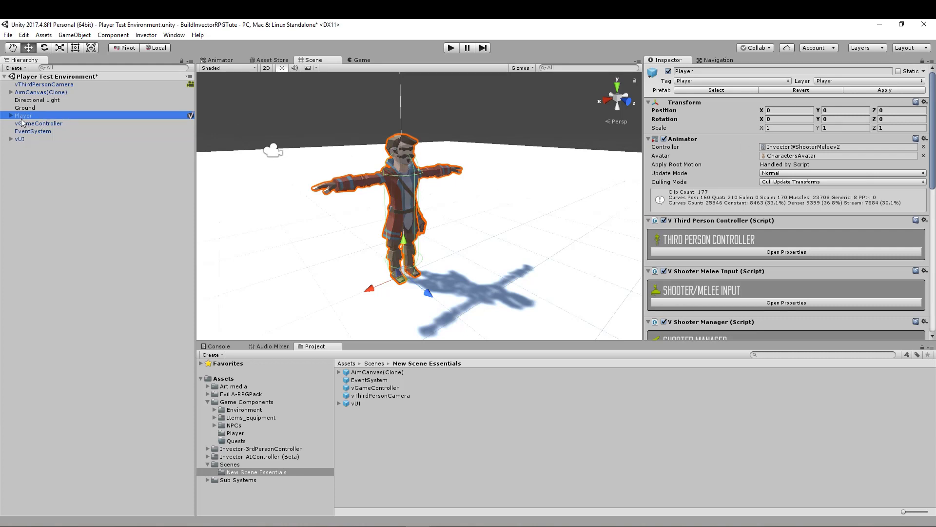
{"action": "left_click", "coordinate": [727, 249]}
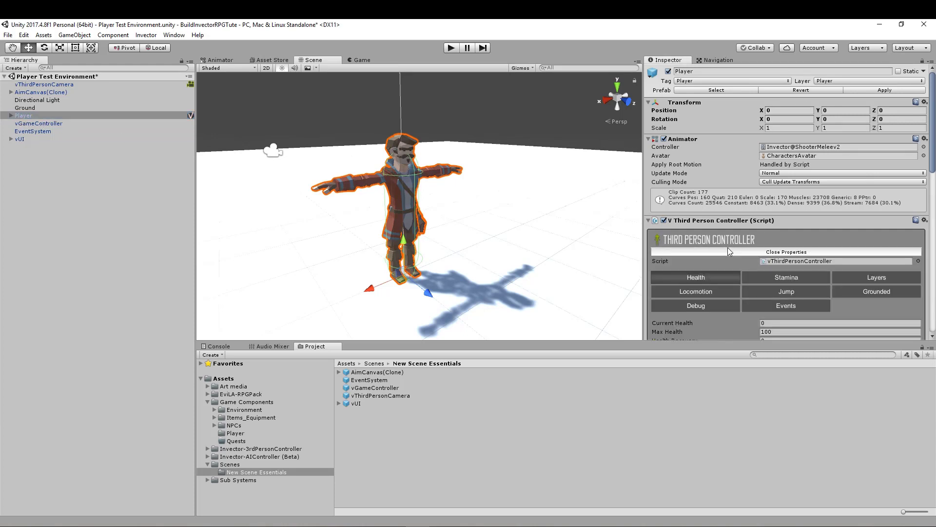
{"action": "scroll", "coordinate": [732, 234], "scroll_direction": "down", "scroll_amount": 3}
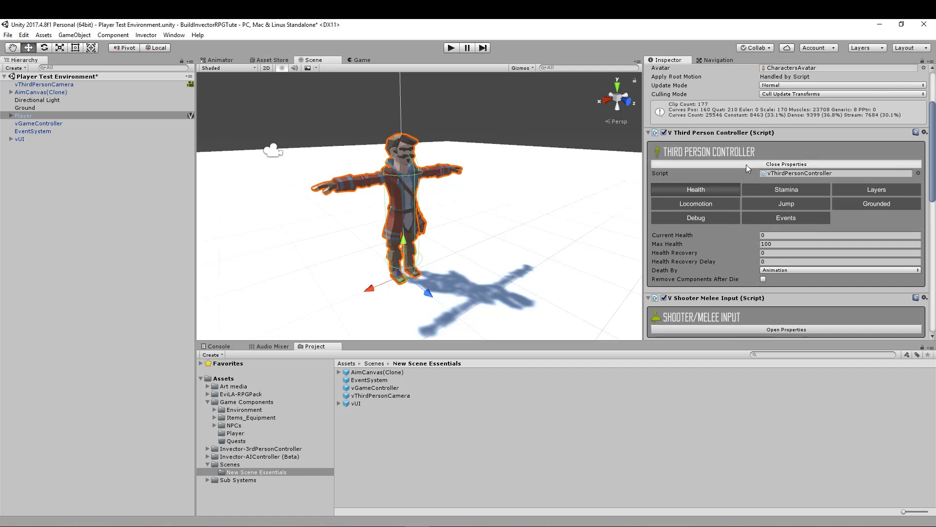
{"action": "left_click", "coordinate": [746, 165]}
{"action": "left_click", "coordinate": [714, 164]}
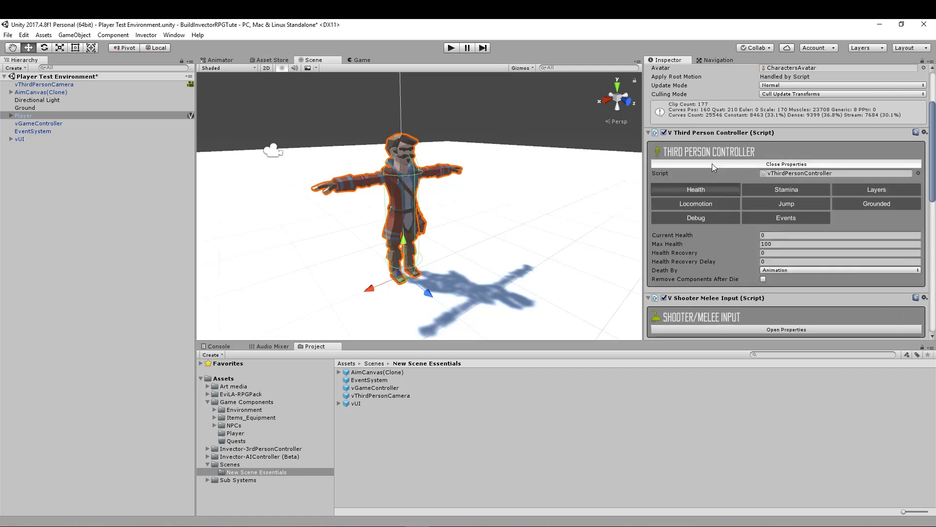
{"action": "scroll", "coordinate": [712, 163], "scroll_direction": "down", "scroll_amount": 1}
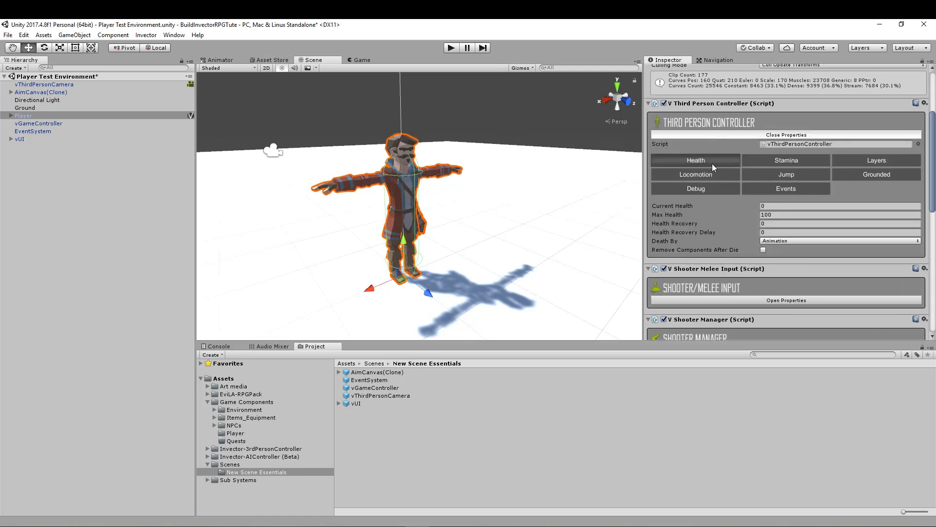
{"action": "left_click", "coordinate": [876, 161]}
{"action": "scroll", "coordinate": [706, 217], "scroll_direction": "down", "scroll_amount": 1}
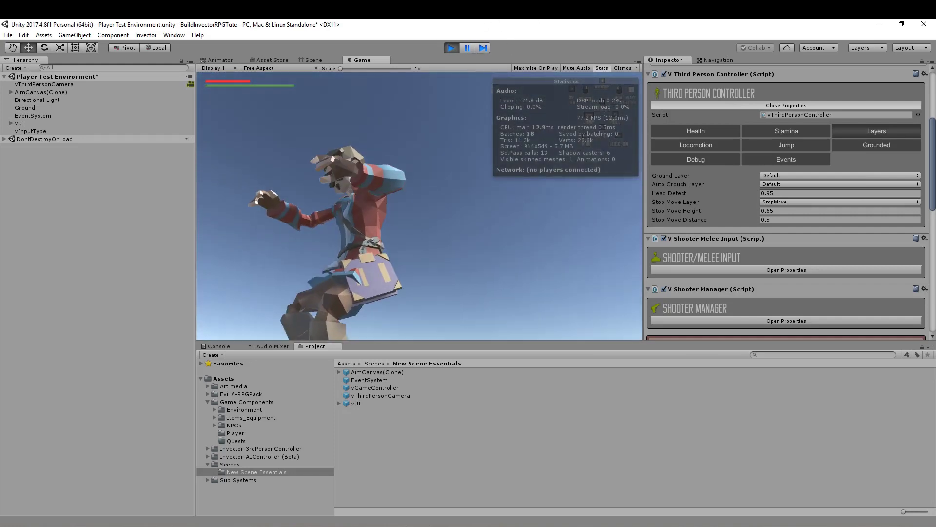
- Exit play mode to end the test of the player character
{"action": "left_click", "coordinate": [449, 48]}
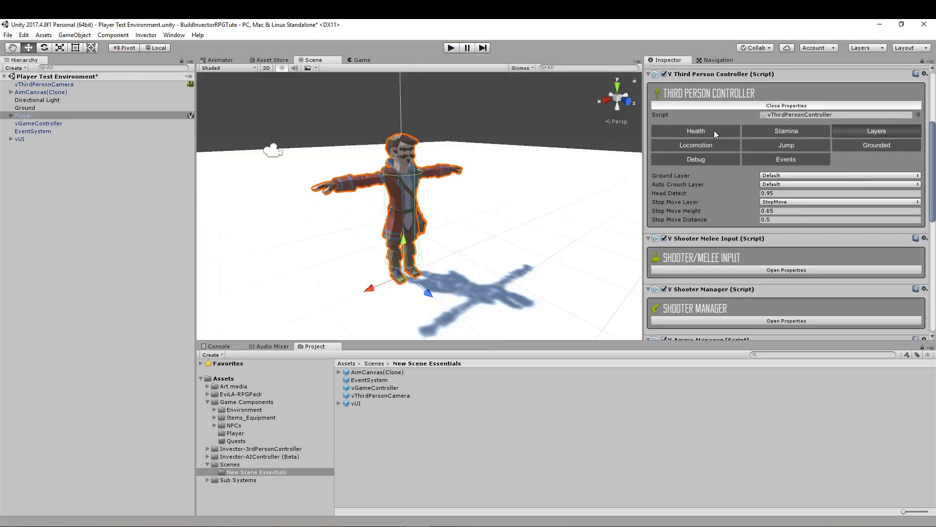
- Check the Ground object's layer and add Walkonme to the Ground Layer setting of the Player's Third Person Controller
{"action": "left_click", "coordinate": [575, 250]}
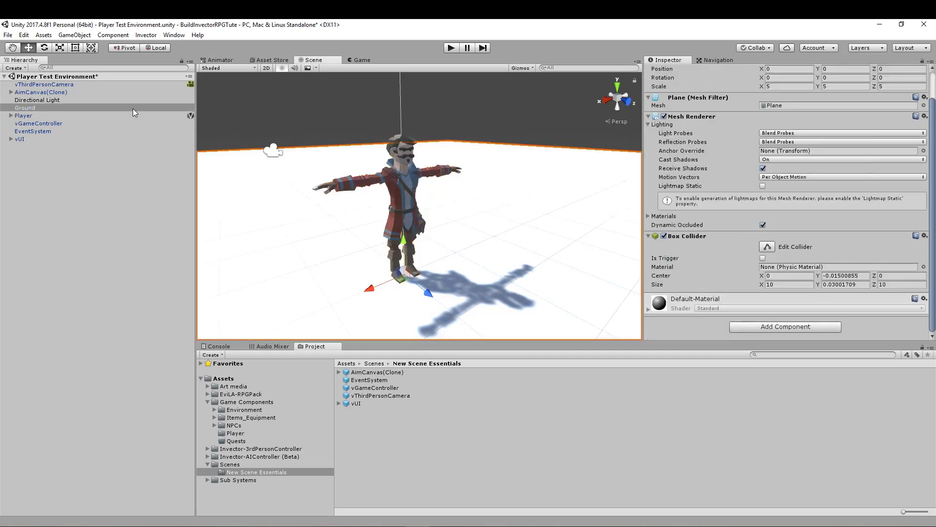
{"action": "scroll", "coordinate": [818, 118], "scroll_direction": "up", "scroll_amount": 2}
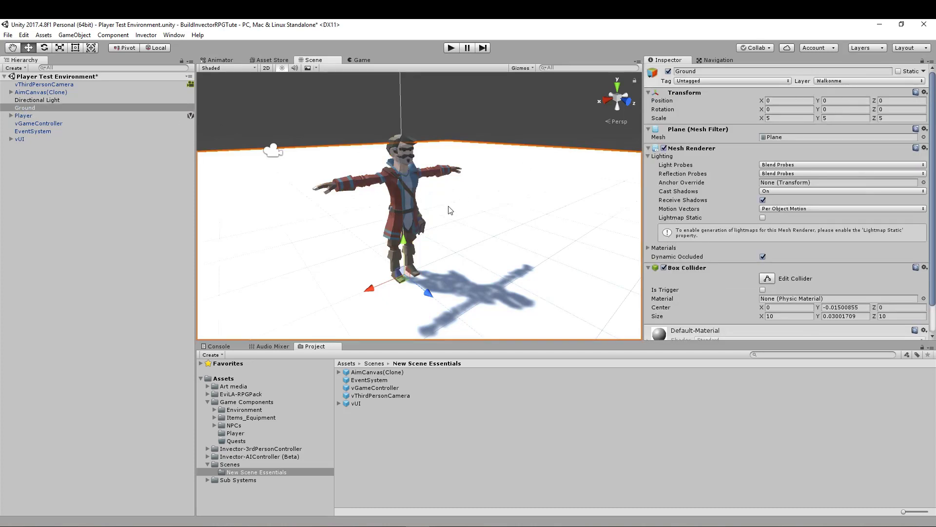
{"action": "left_click", "coordinate": [20, 116]}
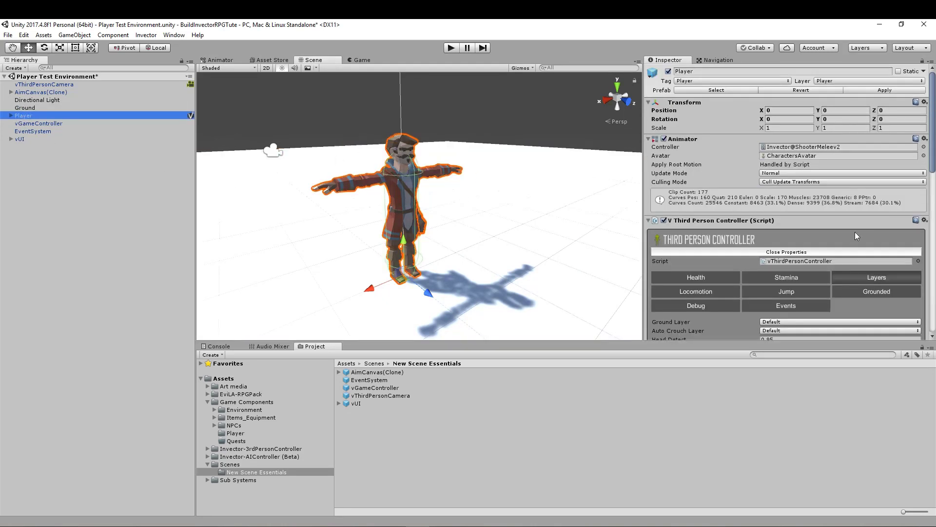
{"action": "scroll", "coordinate": [840, 293], "scroll_direction": "down", "scroll_amount": 2}
{"action": "left_click", "coordinate": [796, 291]}
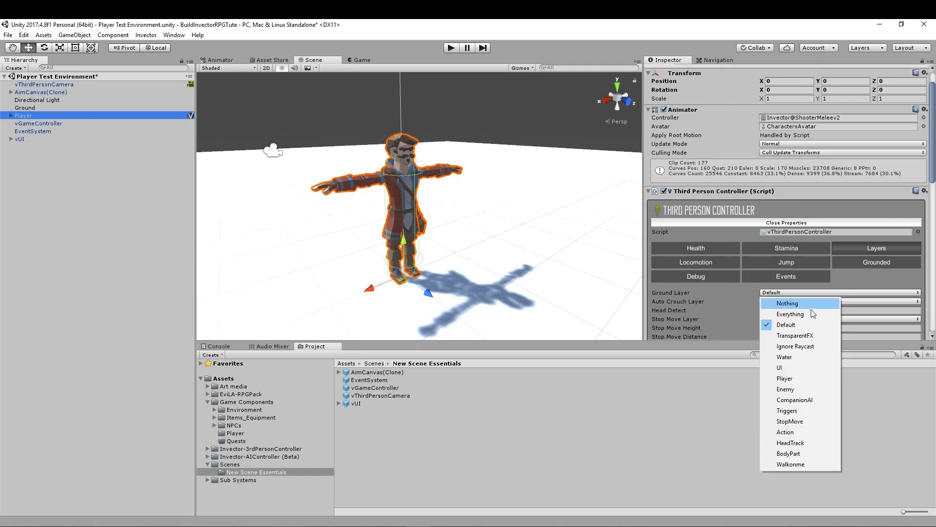
{"action": "left_click", "coordinate": [794, 464]}
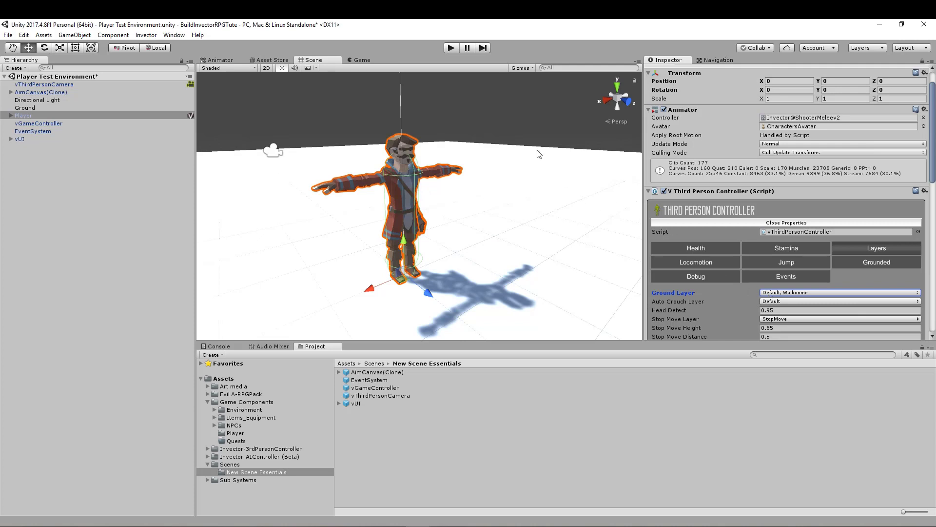
- Test the player's movement in all directions on the ground in play mode, and exit play mode
{"action": "left_click", "coordinate": [455, 49]}
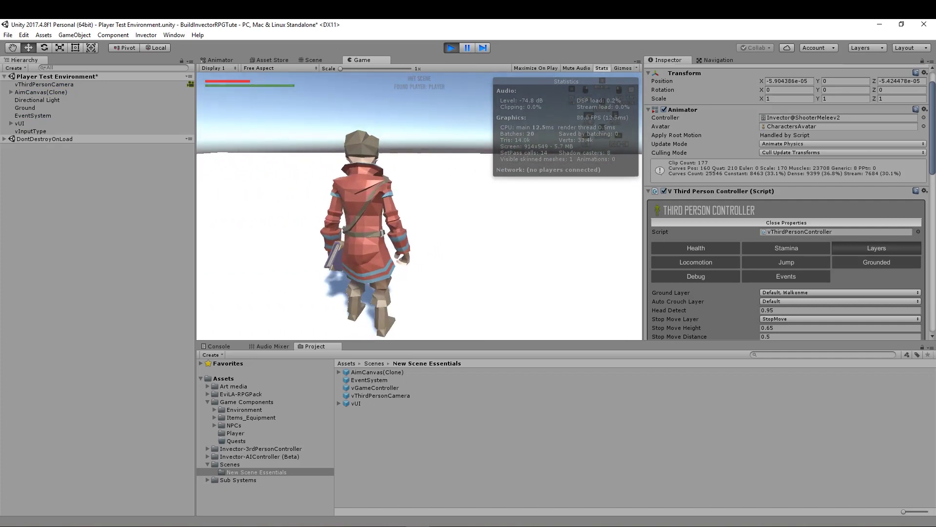
{"action": "key", "text": "w"}
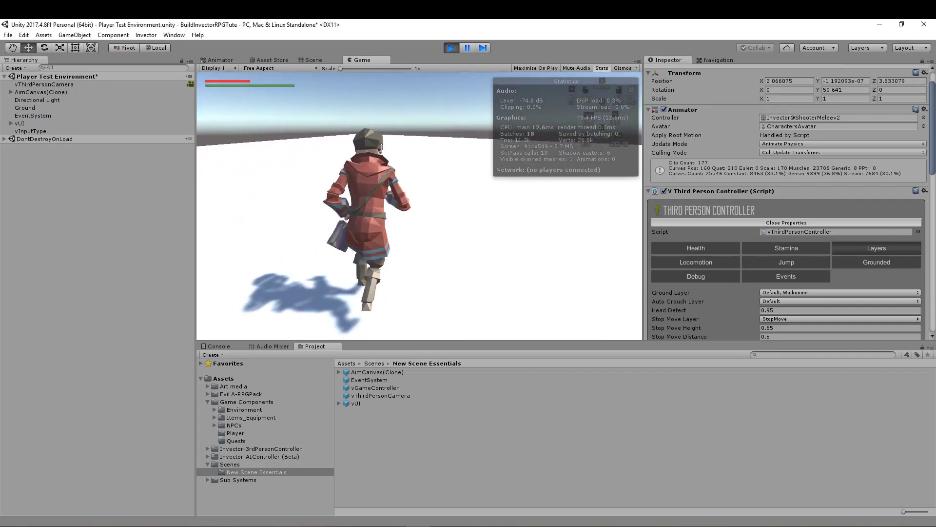
{"action": "key", "text": "d"}
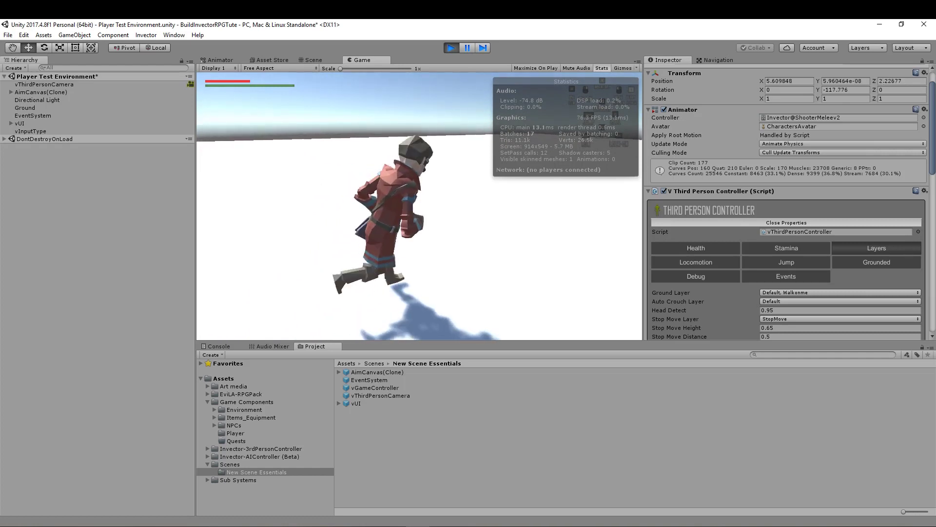
{"action": "key", "text": "a"}
{"action": "key", "text": "s"}
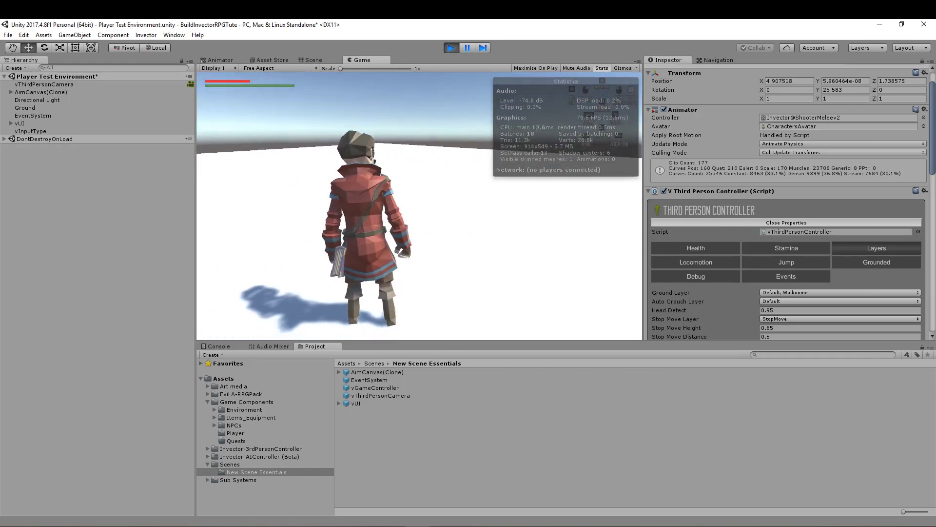
{"action": "key", "text": "w"}
{"action": "key", "text": "w"}
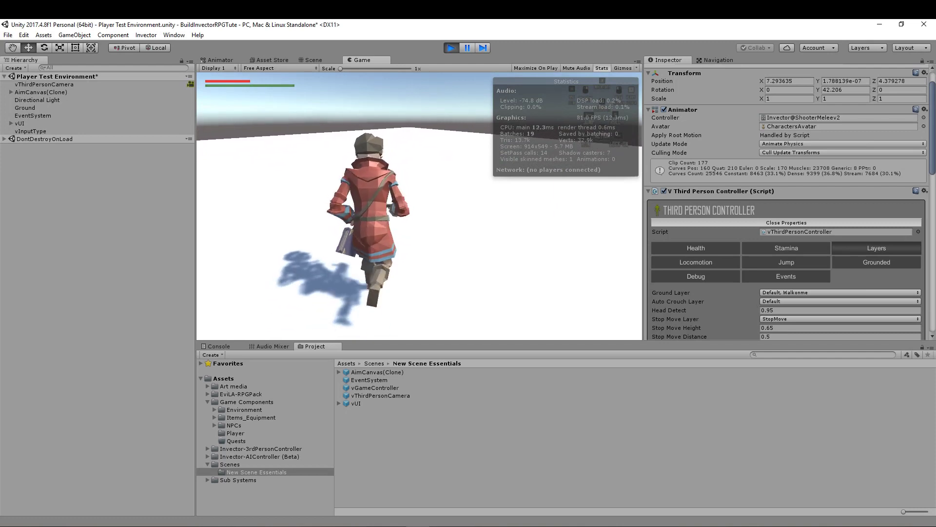
{"action": "key", "text": "s"}
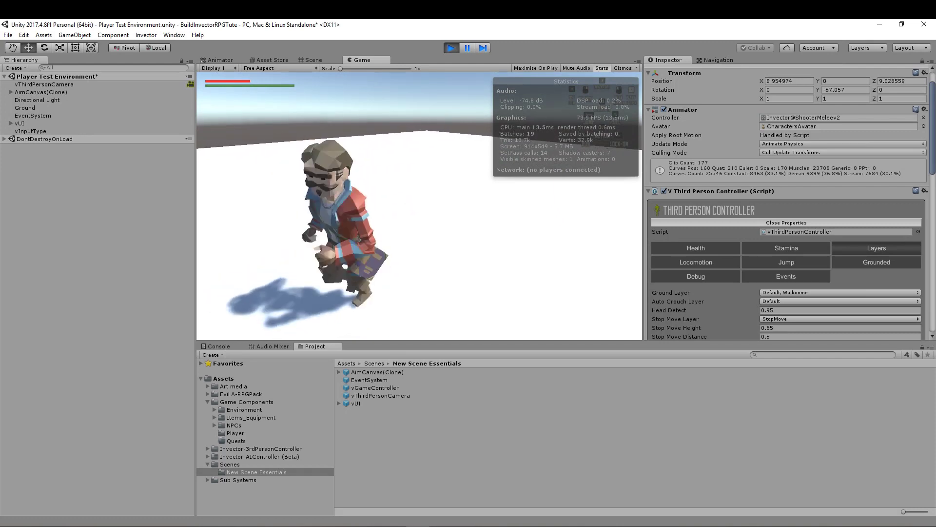
{"action": "key", "text": "s"}
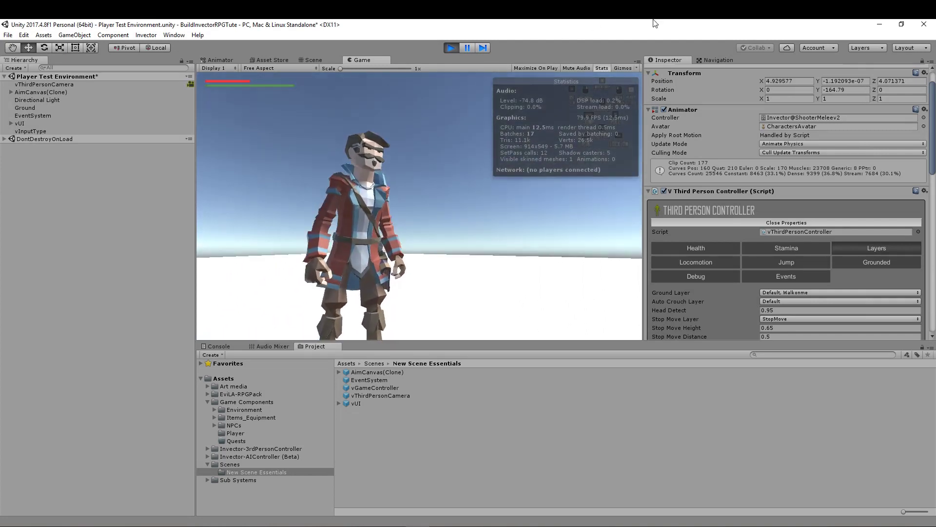
{"action": "left_click", "coordinate": [450, 48]}
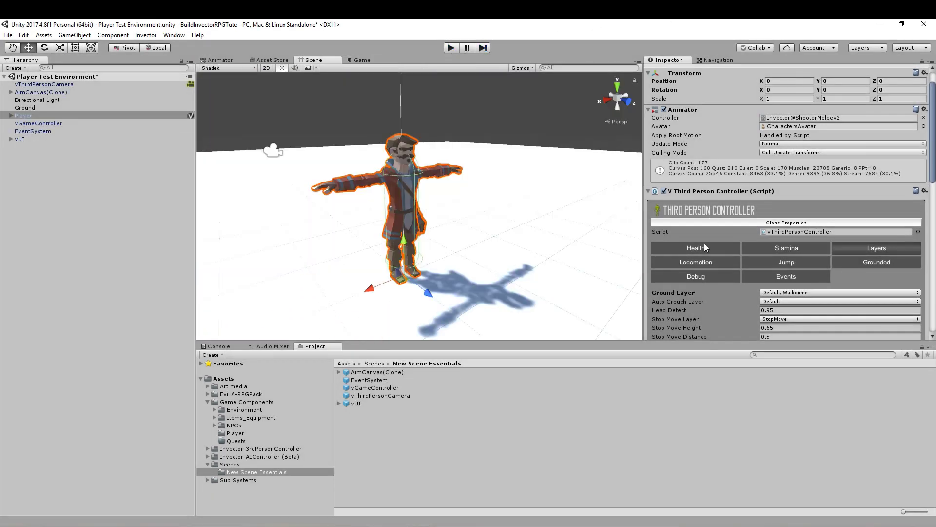
- Enable Use Root Motion in the controller's Locomotion settings and expand the Free Speed and Strafe Speed values
{"action": "left_click", "coordinate": [696, 261]}
{"action": "scroll", "coordinate": [697, 257], "scroll_direction": "down", "scroll_amount": 4}
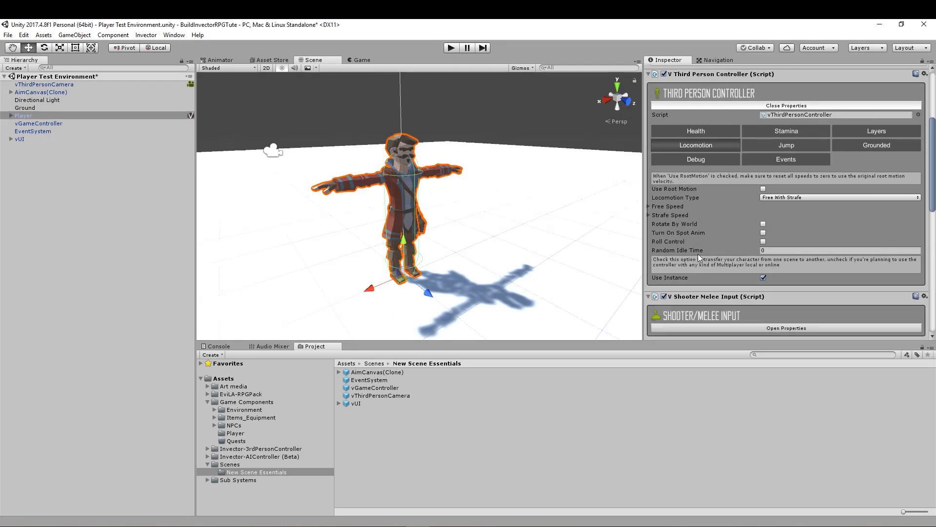
{"action": "mouse_move", "coordinate": [683, 189]}
{"action": "left_click", "coordinate": [763, 189]}
{"action": "left_click", "coordinate": [649, 207]}
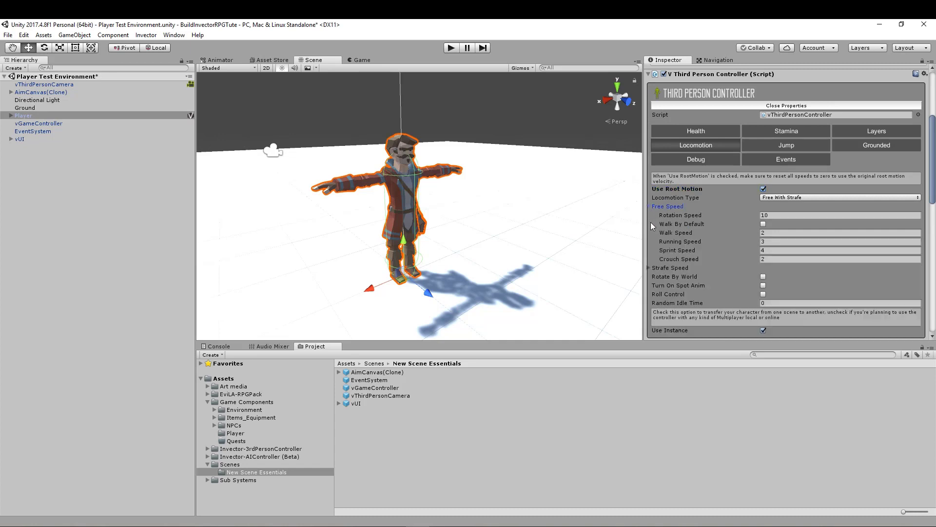
{"action": "left_click", "coordinate": [648, 268]}
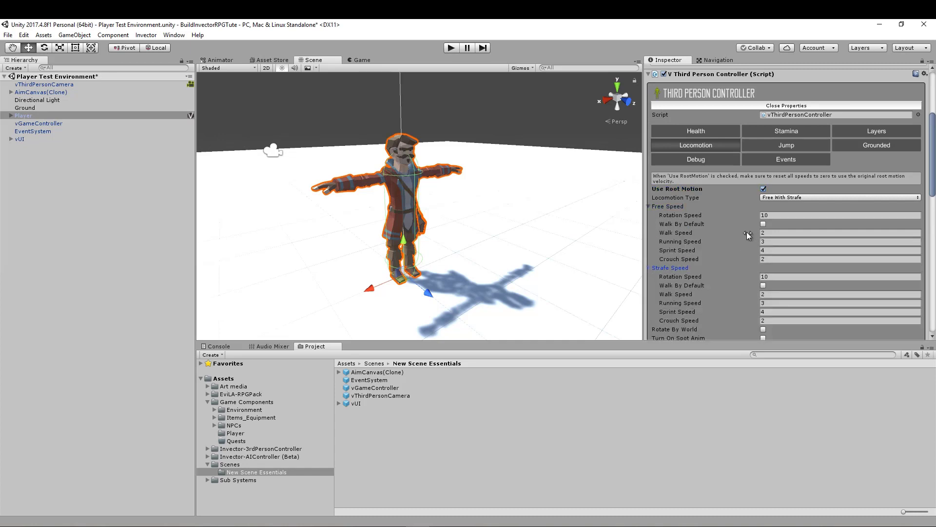
{"action": "scroll", "coordinate": [686, 236], "scroll_direction": "down", "scroll_amount": 3}
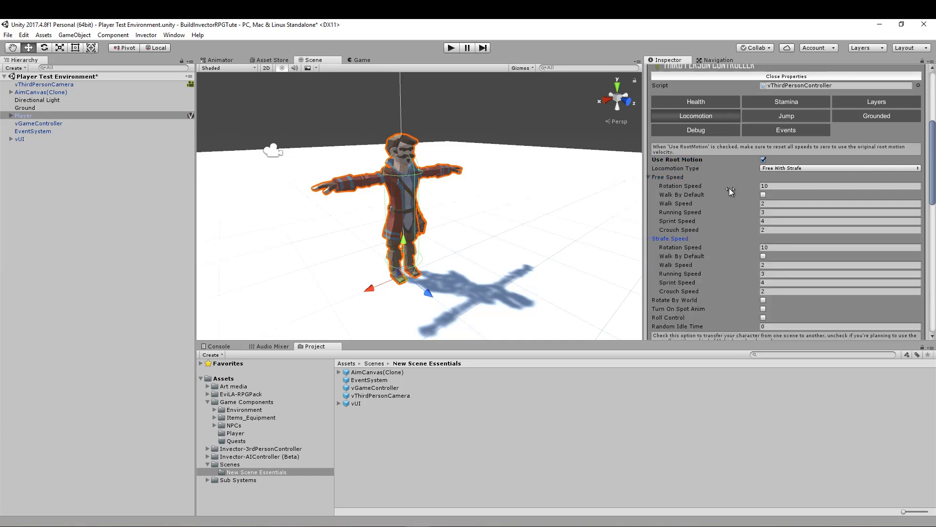
- Disable Use Root Motion, test the player's running, sprinting and crouching in play mode, and exit play mode
{"action": "left_click", "coordinate": [763, 159]}
{"action": "left_click", "coordinate": [451, 47]}
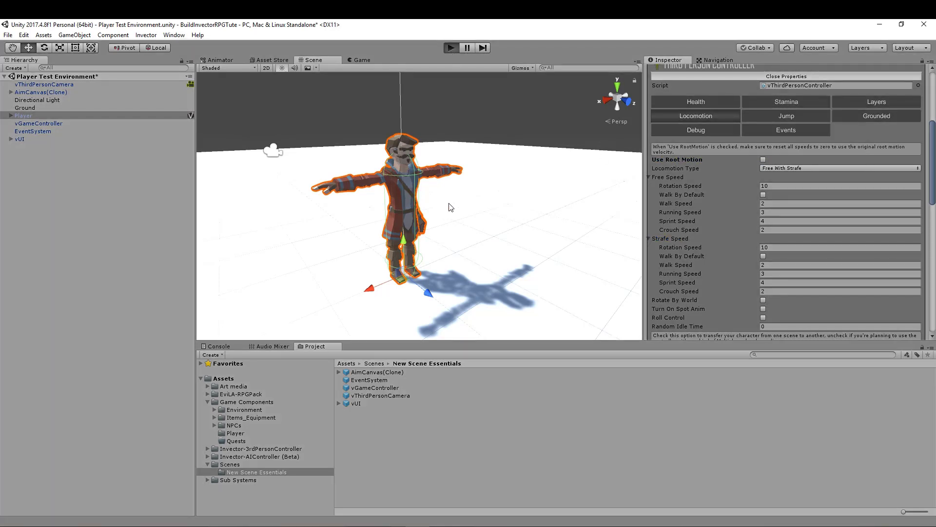
{"action": "key", "text": "w"}
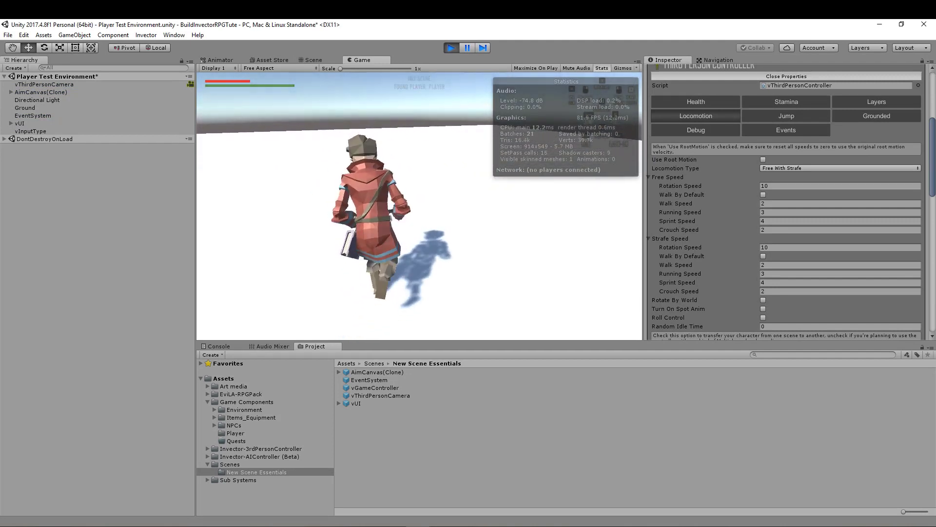
{"action": "key", "text": "a"}
{"action": "key", "text": "shift+w"}
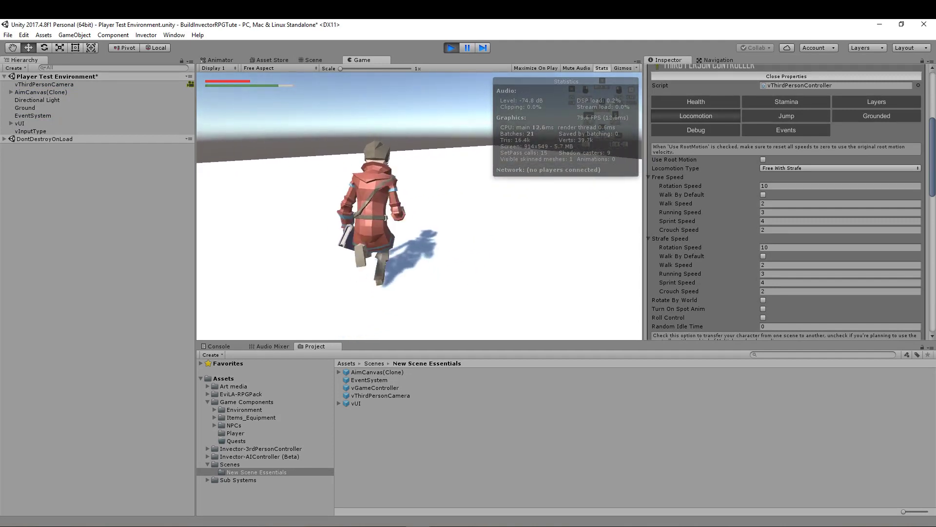
{"action": "key", "text": "s"}
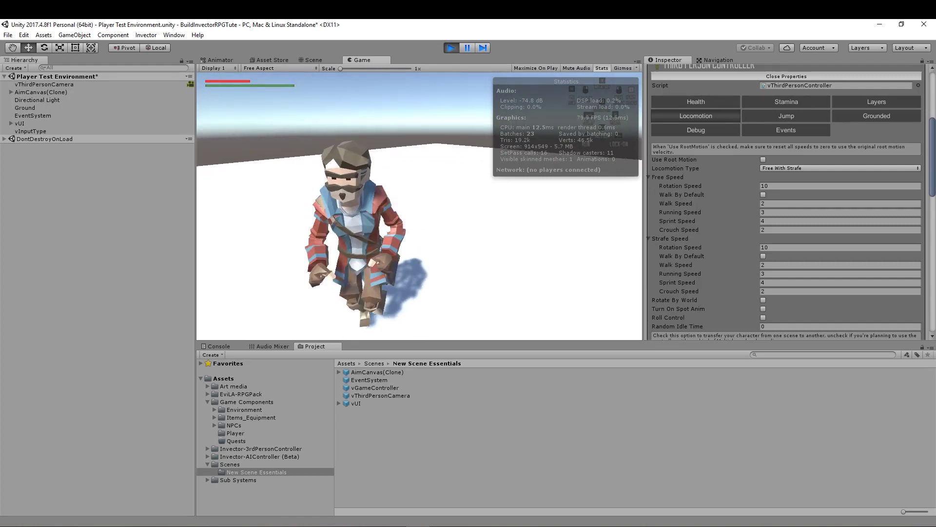
{"action": "key", "text": "shift+w"}
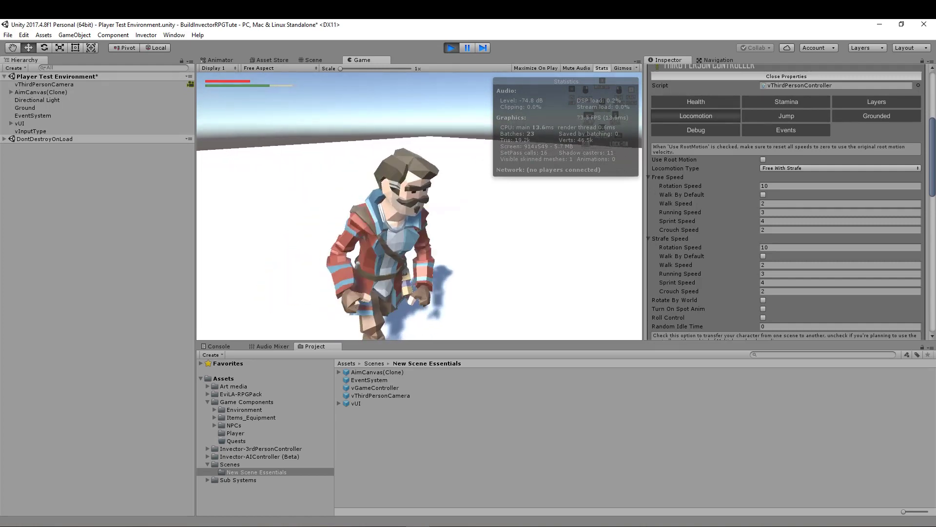
{"action": "key", "text": "c"}
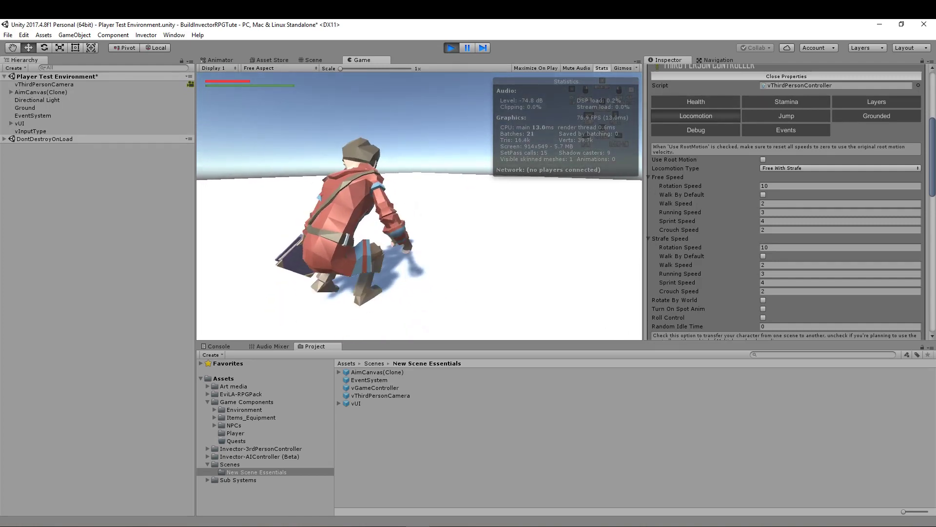
{"action": "key", "text": "c"}
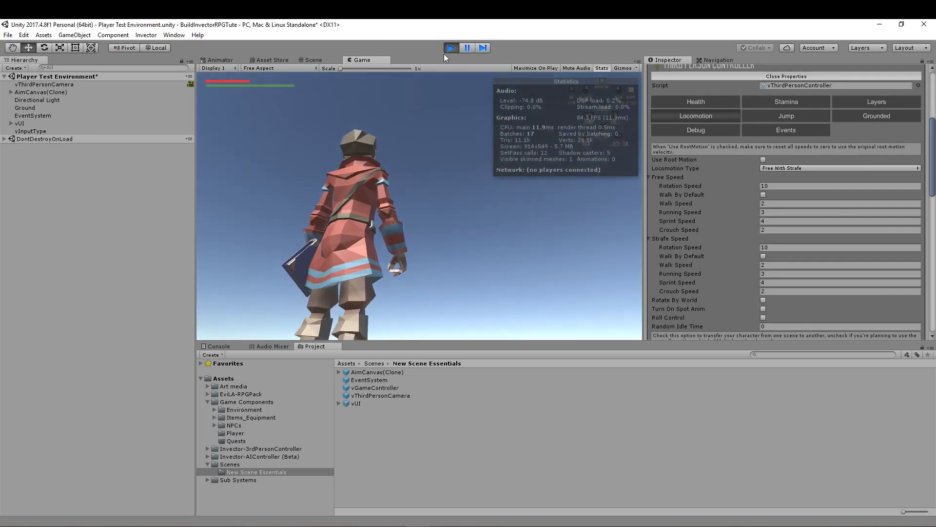
{"action": "left_click", "coordinate": [452, 48]}
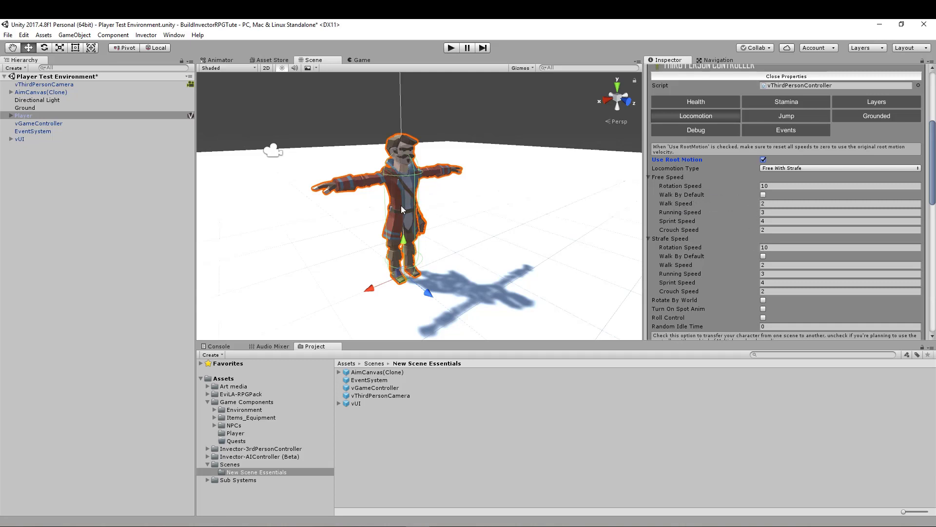
- Test the player's movement in play mode with Use Root Motion enabled, and exit play mode
{"action": "left_click", "coordinate": [451, 48]}
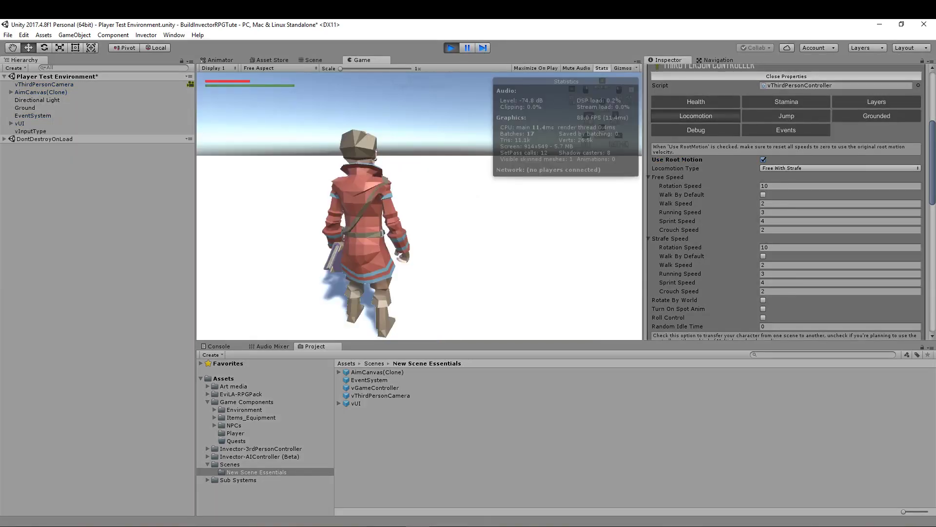
{"action": "key", "text": "w"}
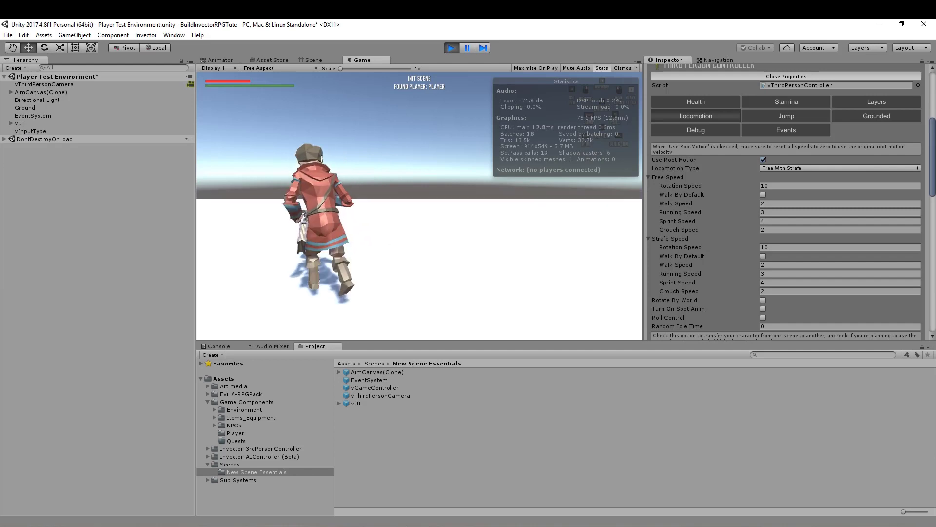
{"action": "key", "text": "s"}
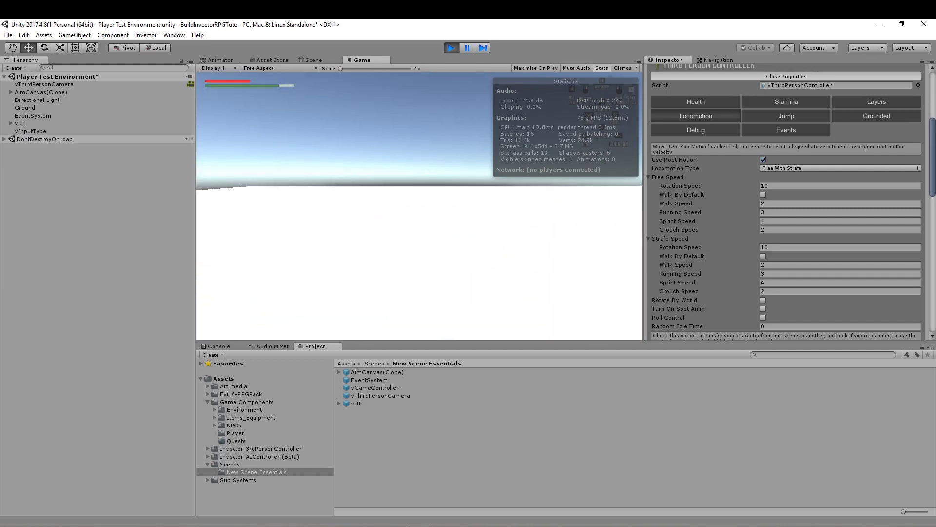
{"action": "key", "text": "w"}
{"action": "key", "text": "d"}
{"action": "key", "text": "s"}
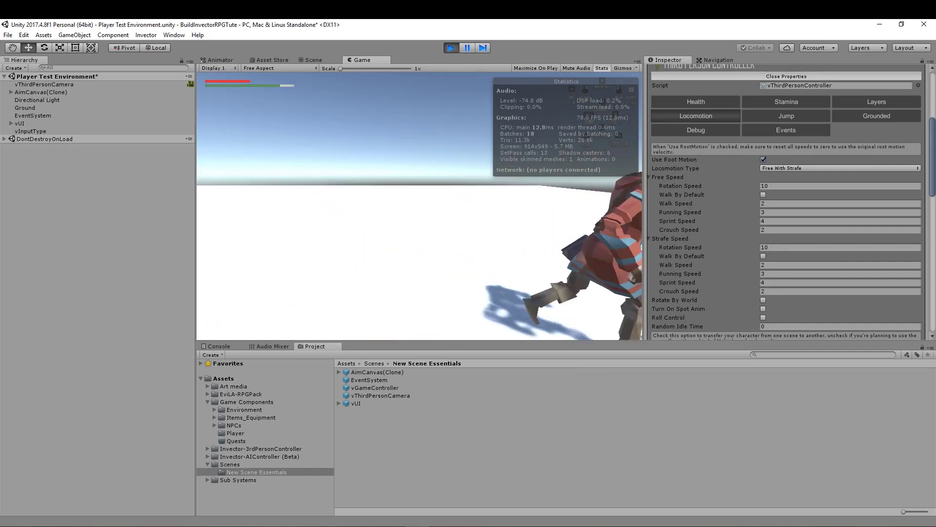
{"action": "key", "text": "w"}
{"action": "key", "text": "s"}
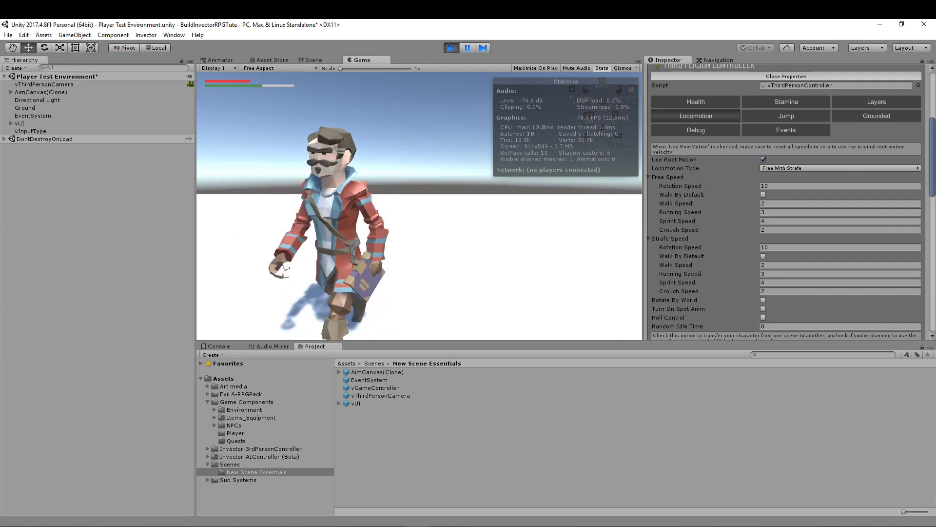
{"action": "key", "text": "w"}
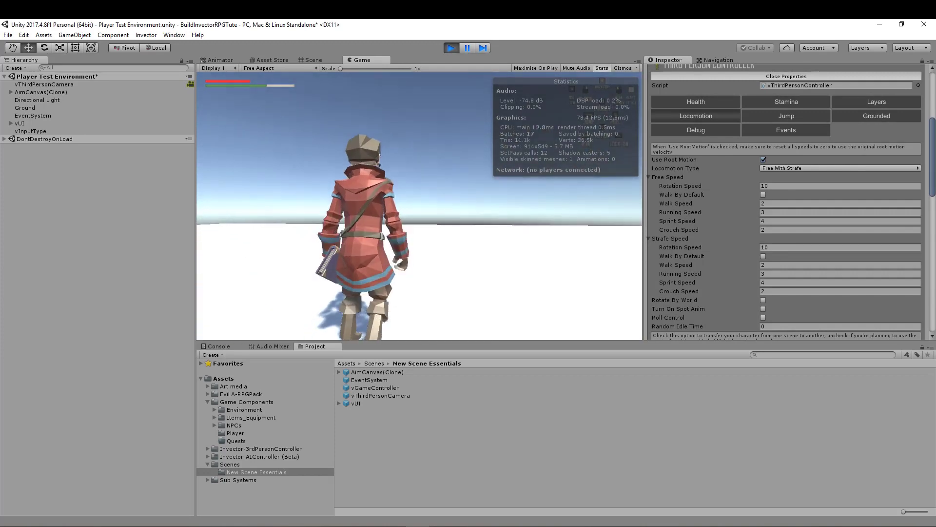
{"action": "key", "text": "Escape"}
{"action": "left_click", "coordinate": [450, 47]}
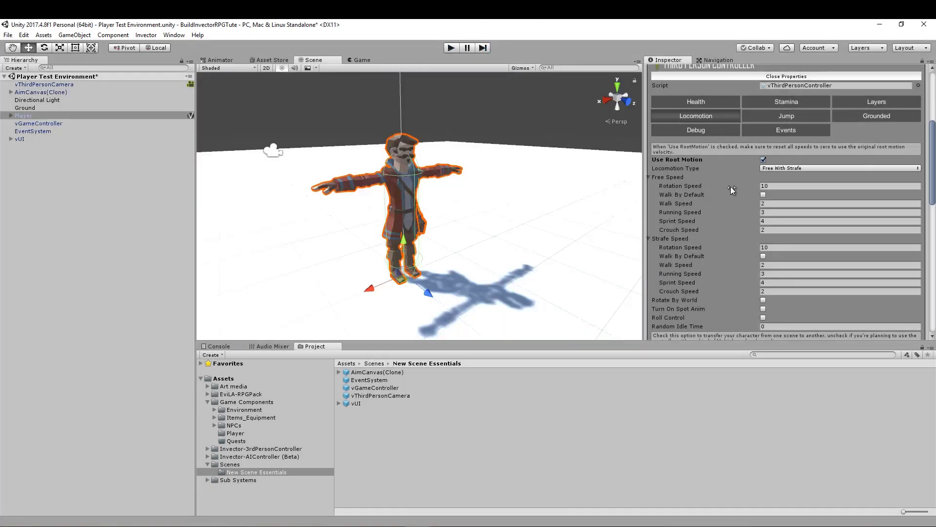
- Set the Free Speed values for Walk, Running, Sprint and Crouch Speed to 1
{"action": "left_click", "coordinate": [775, 205]}
{"action": "type", "text": "1"}
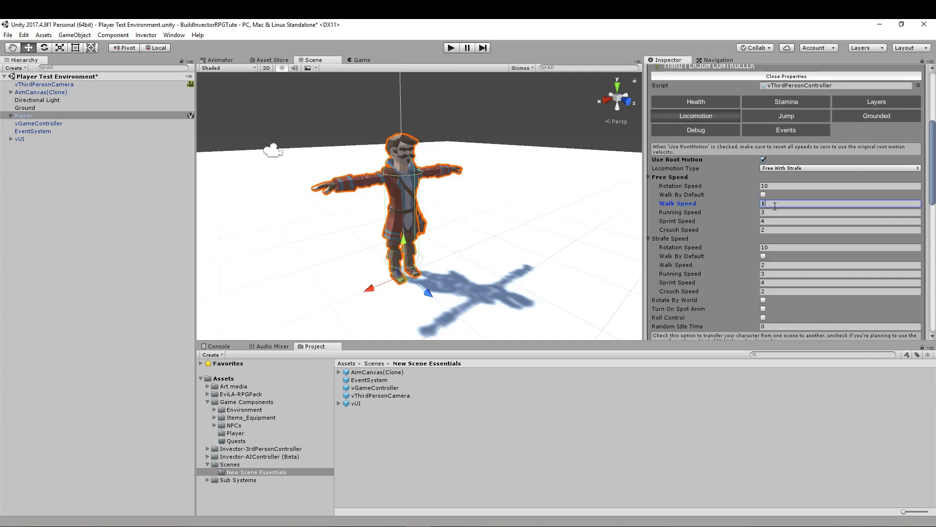
{"action": "left_click", "coordinate": [775, 212]}
{"action": "type", "text": "1"}
{"action": "left_click", "coordinate": [774, 221]}
{"action": "type", "text": "1"}
{"action": "left_click", "coordinate": [774, 229]}
{"action": "type", "text": "1"}
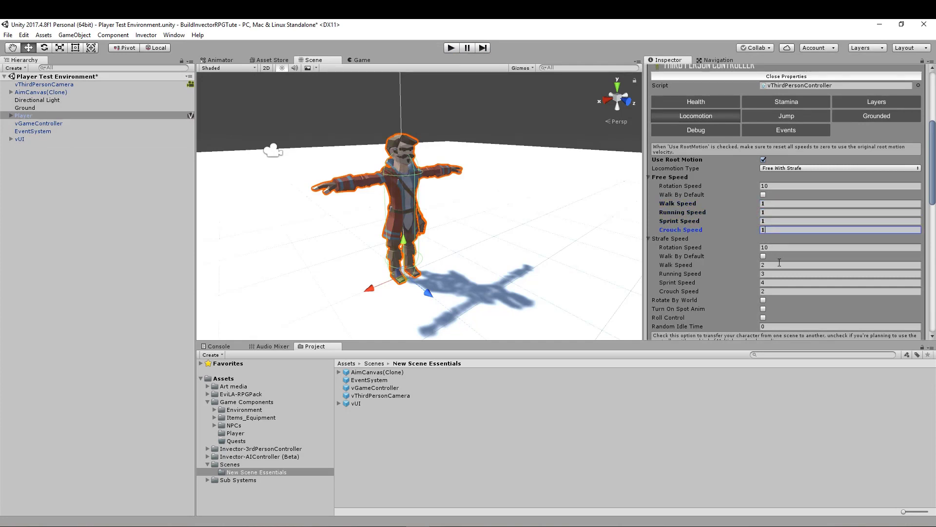
- Set the Strafe Speed values for Walk, Running, Sprint and Crouch Speed to 1
{"action": "left_click", "coordinate": [775, 265]}
{"action": "type", "text": "1"}
{"action": "left_click", "coordinate": [775, 273]}
{"action": "type", "text": "1"}
{"action": "left_click", "coordinate": [775, 282]}
{"action": "type", "text": "1"}
{"action": "left_click", "coordinate": [771, 291]}
{"action": "type", "text": "1"}
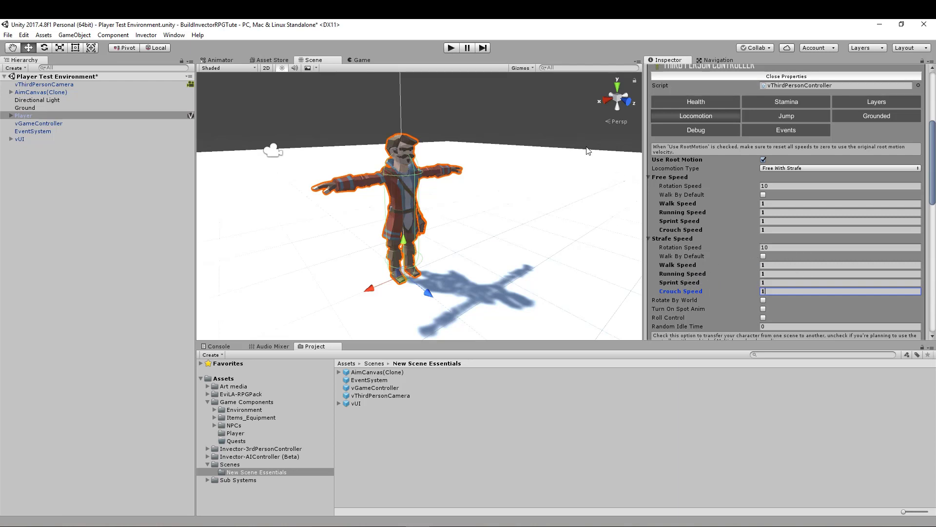
- Enable Roll Control and Turn On Spot Anim in the Player's locomotion settings, and enter play mode
{"action": "left_click", "coordinate": [763, 317]}
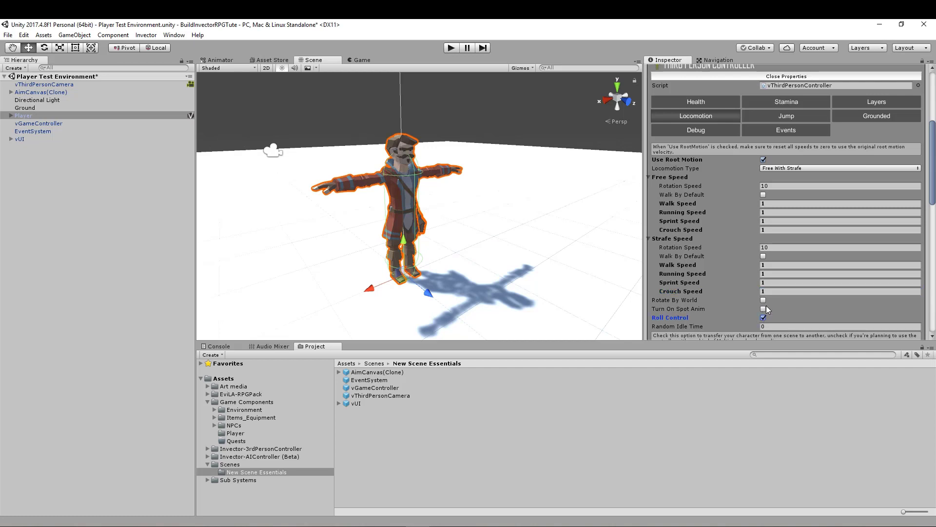
{"action": "left_click", "coordinate": [763, 309]}
{"action": "left_click", "coordinate": [453, 48]}
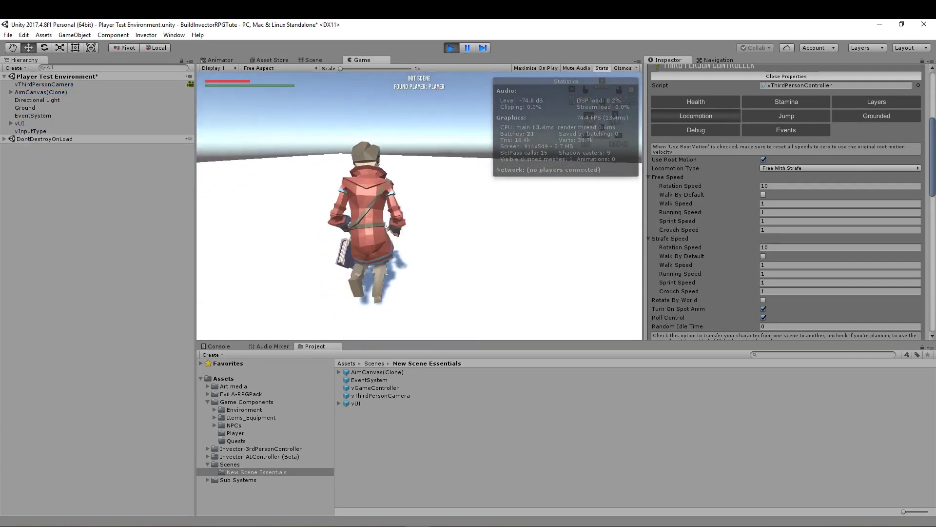
- Test the player's running, turning and crouching in all directions with the new locomotion settings, and exit play mode
{"action": "key", "text": "w"}
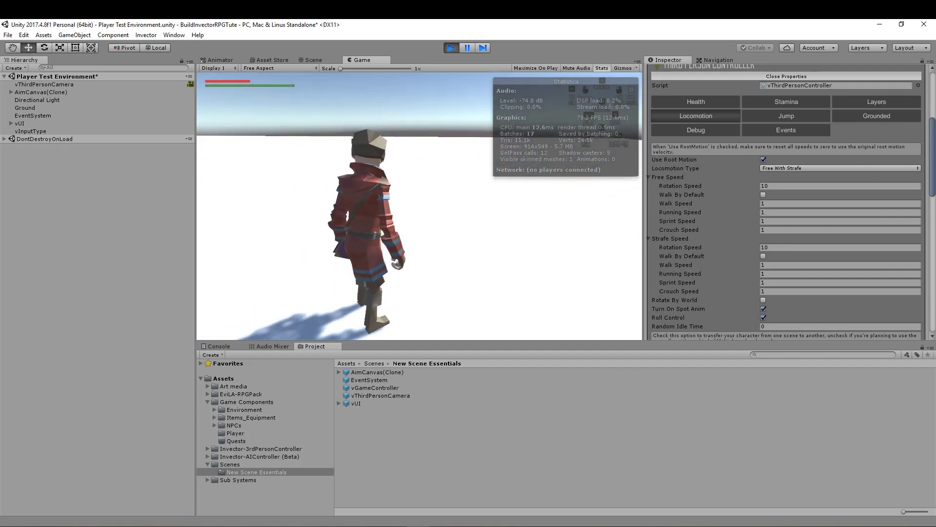
{"action": "key", "text": "w"}
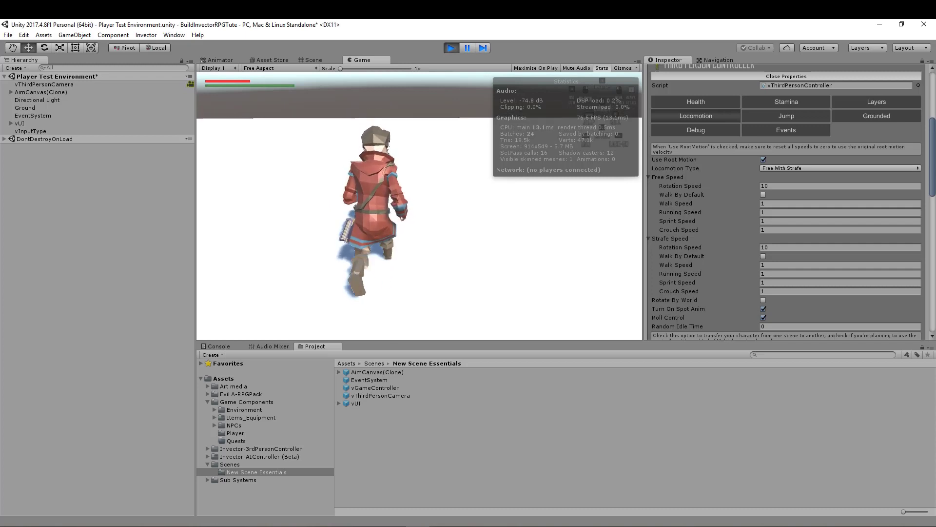
{"action": "key", "text": "s"}
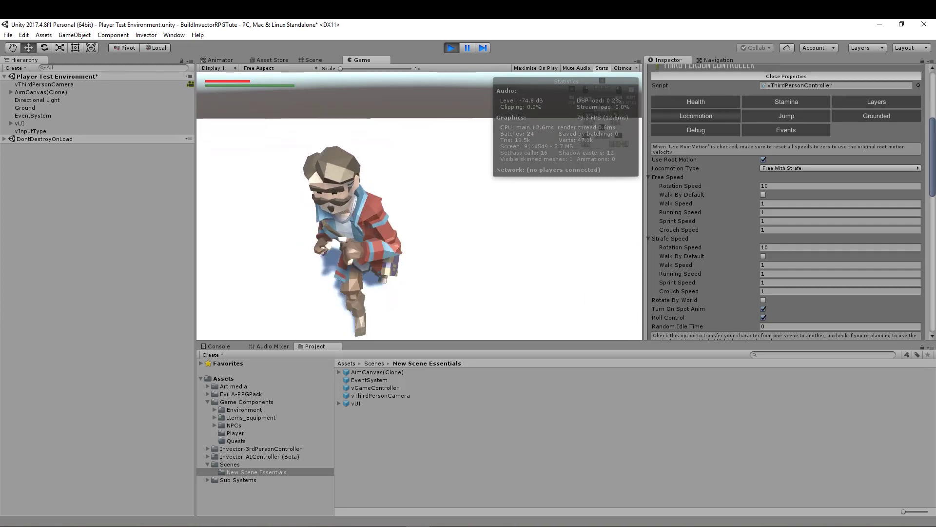
{"action": "key", "text": "a"}
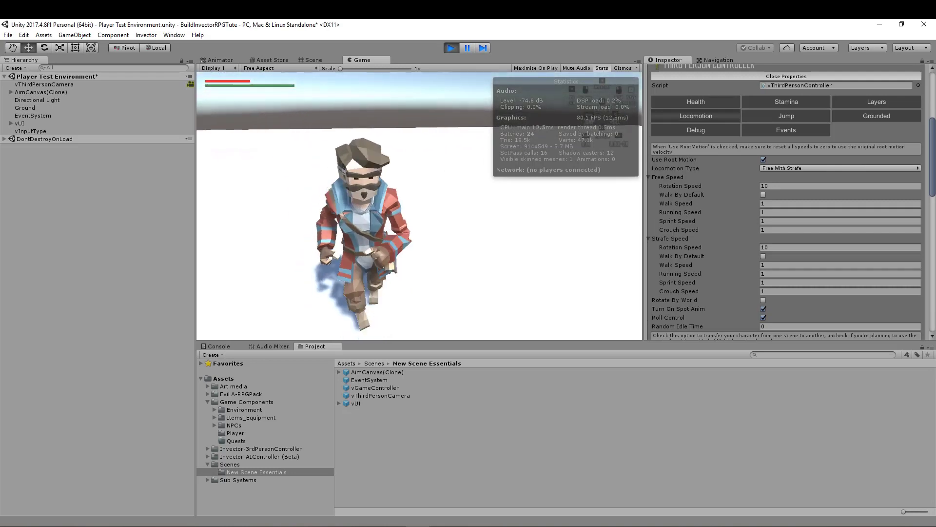
{"action": "key", "text": "a"}
{"action": "key", "text": "s"}
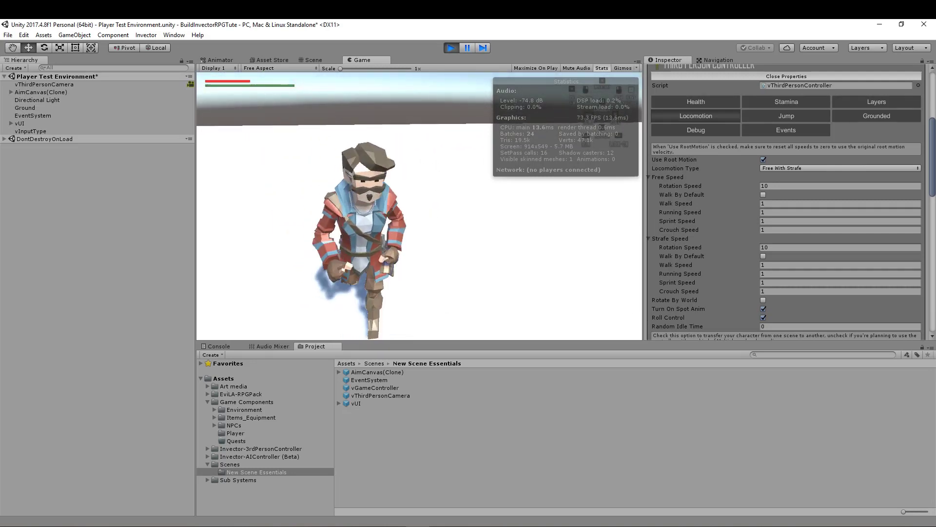
{"action": "key", "text": "d"}
{"action": "key", "text": "w"}
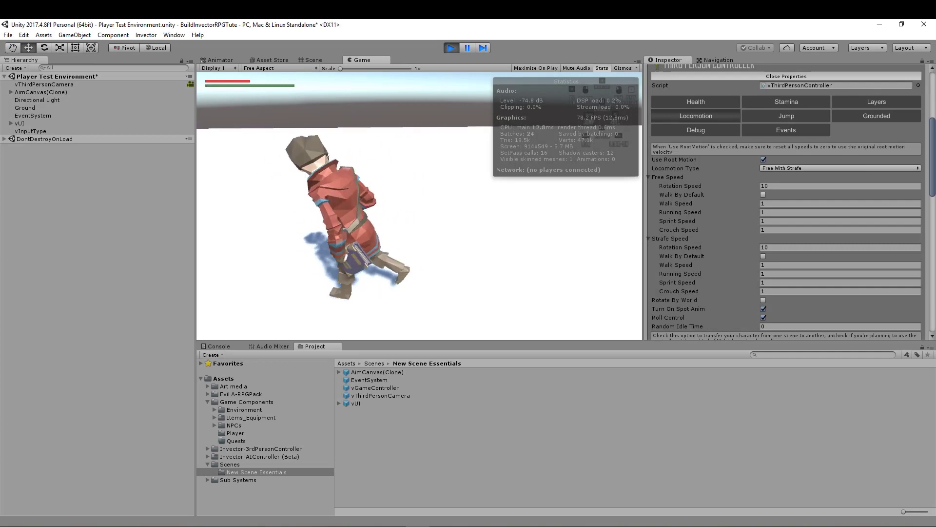
{"action": "key", "text": "d"}
{"action": "key", "text": "s"}
{"action": "key", "text": "a"}
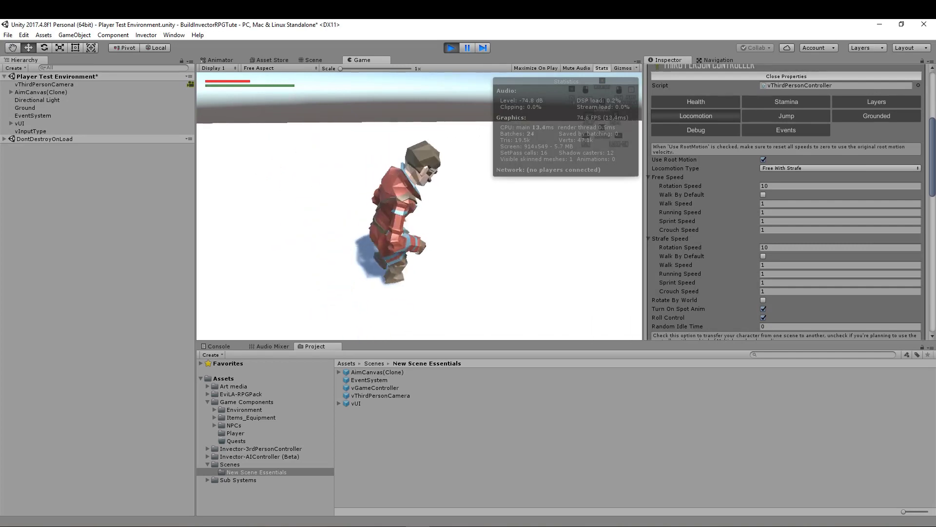
{"action": "key", "text": "s"}
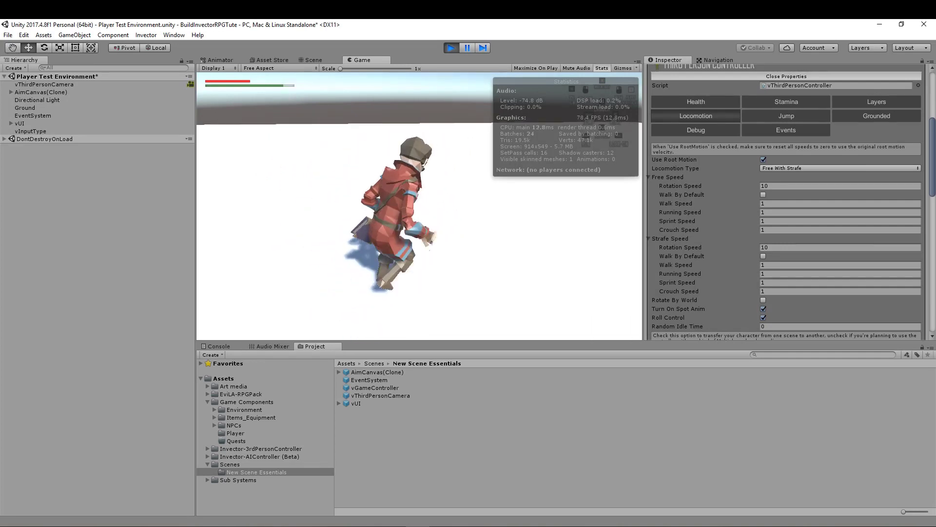
{"action": "key", "text": "c"}
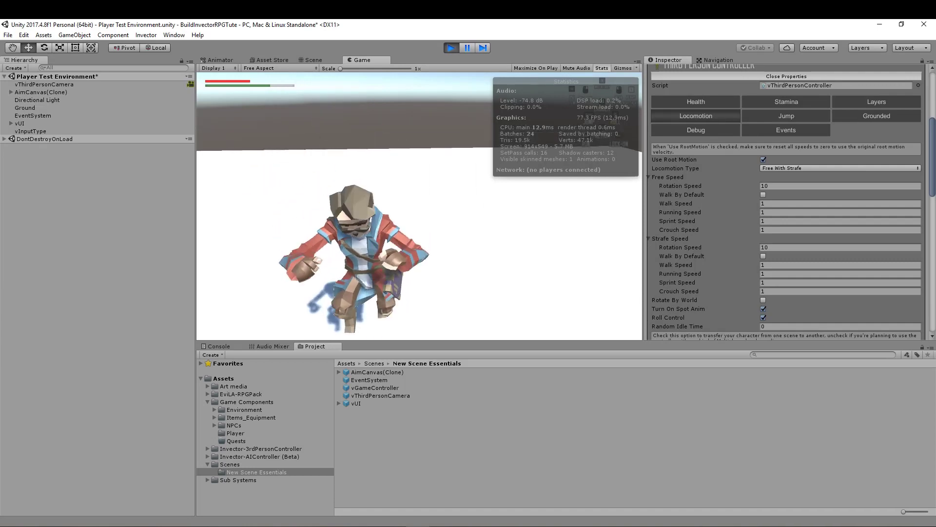
{"action": "key", "text": "d"}
{"action": "key", "text": "w"}
{"action": "key", "text": "c"}
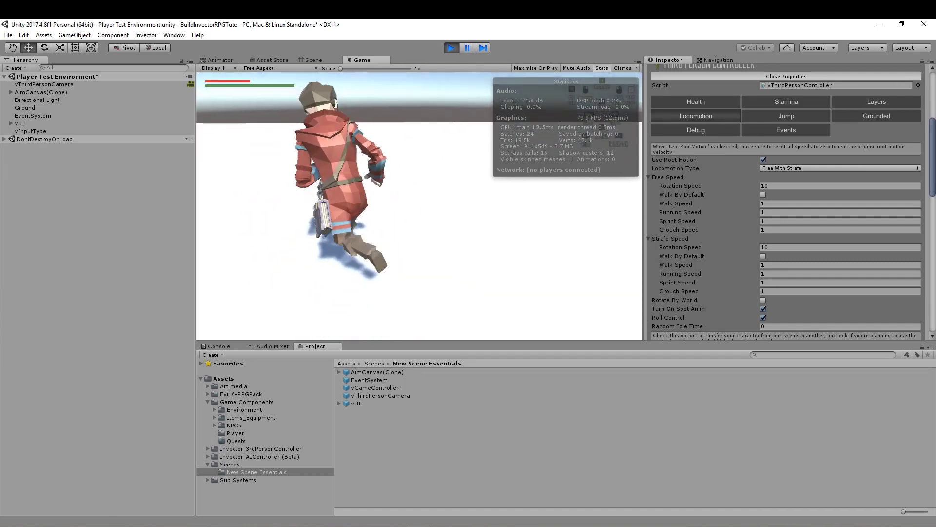
{"action": "key", "text": "d"}
{"action": "key", "text": "w"}
{"action": "key", "text": "c"}
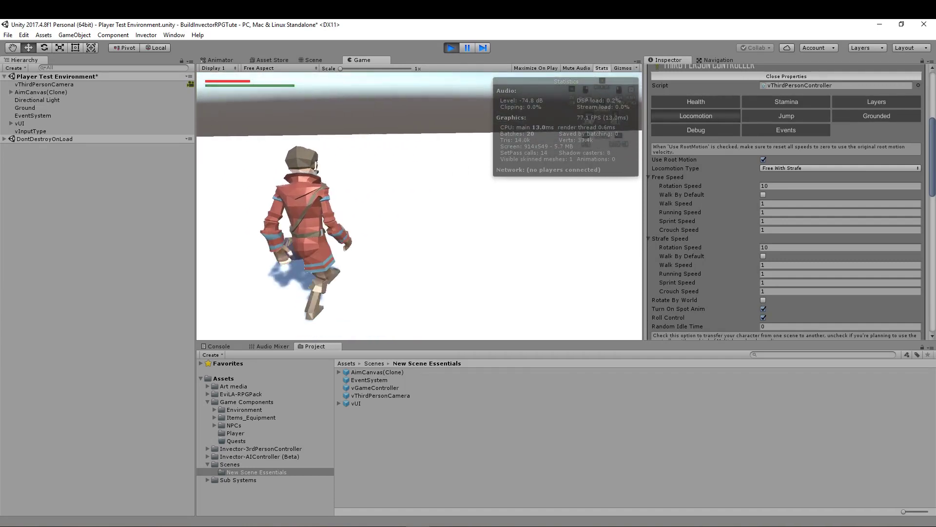
{"action": "key", "text": "c"}
{"action": "key", "text": "d"}
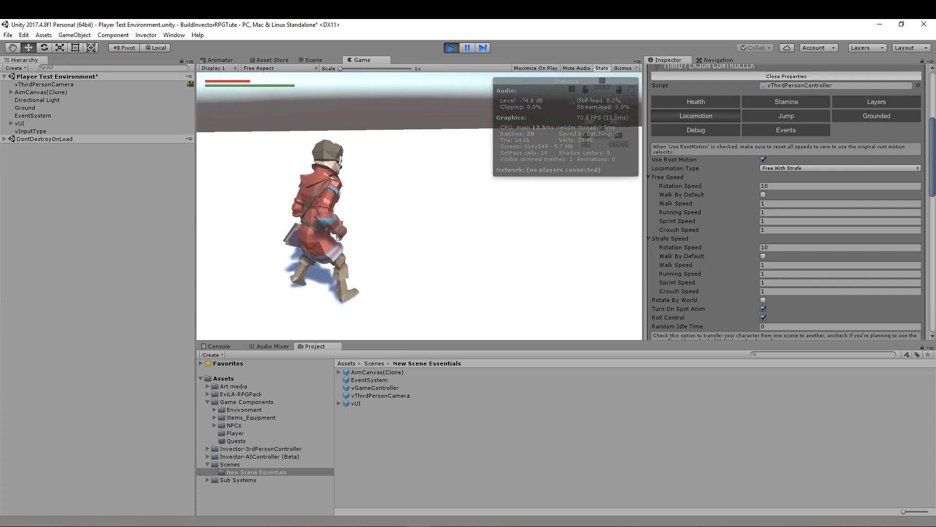
{"action": "key", "text": "w"}
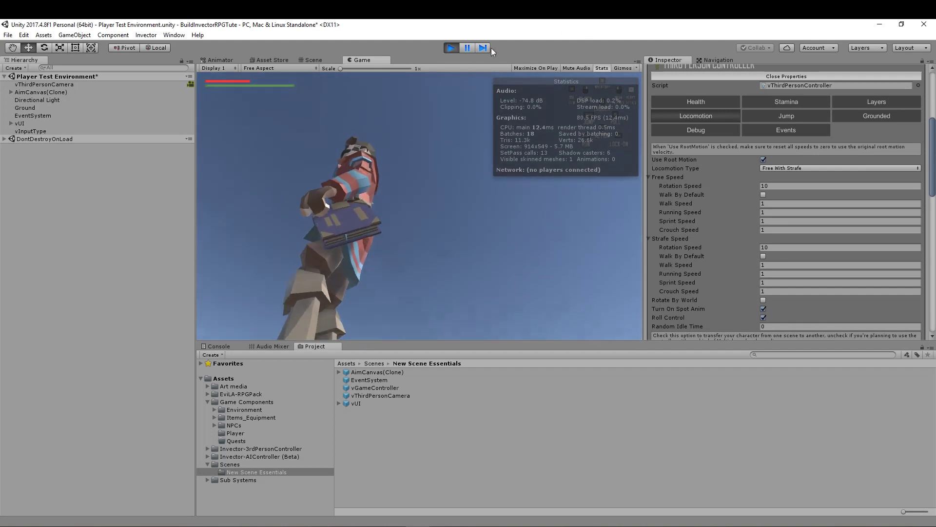
{"action": "left_click", "coordinate": [449, 48]}
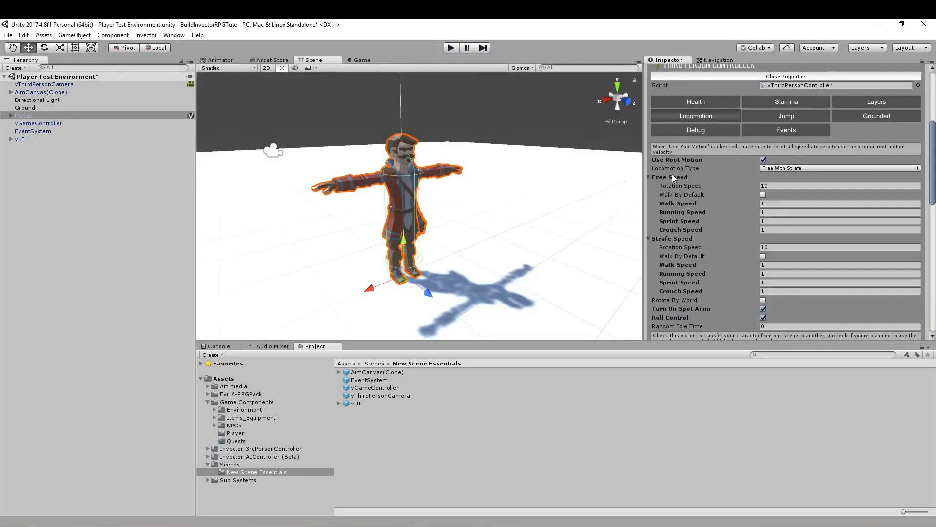
- Collapse the Third Person Controller component and examine how the Player's capsule collider fits the feet and head
{"action": "scroll", "coordinate": [657, 129], "scroll_direction": "up", "scroll_amount": 3}
{"action": "left_click", "coordinate": [649, 103]}
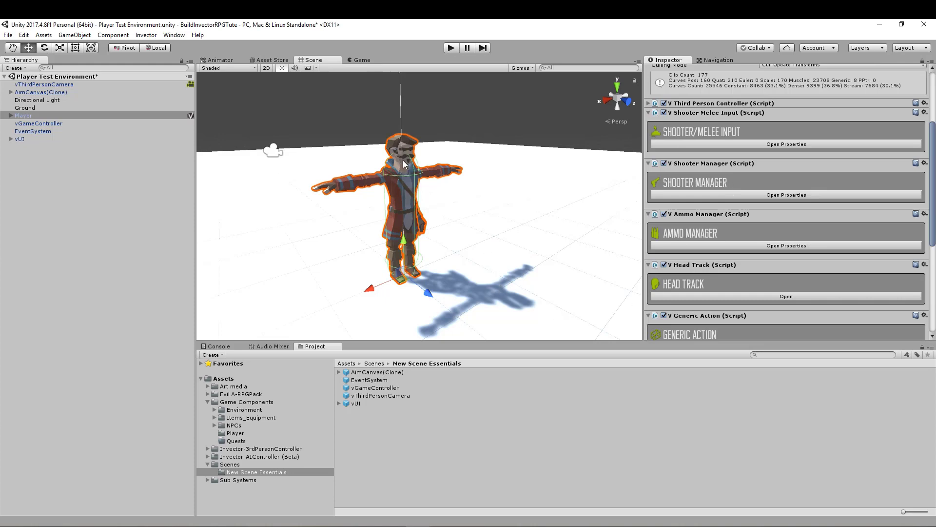
{"action": "middle_click_drag", "start_coordinate": [425, 208], "coordinate": [385, 223]}
{"action": "scroll", "coordinate": [384, 223], "scroll_direction": "up", "scroll_amount": 7}
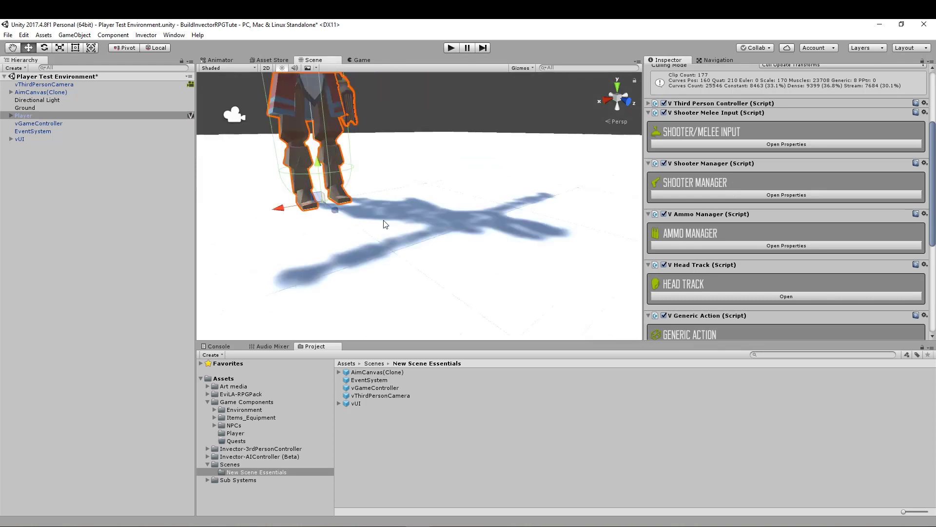
{"action": "middle_click_drag", "start_coordinate": [330, 185], "coordinate": [485, 125]}
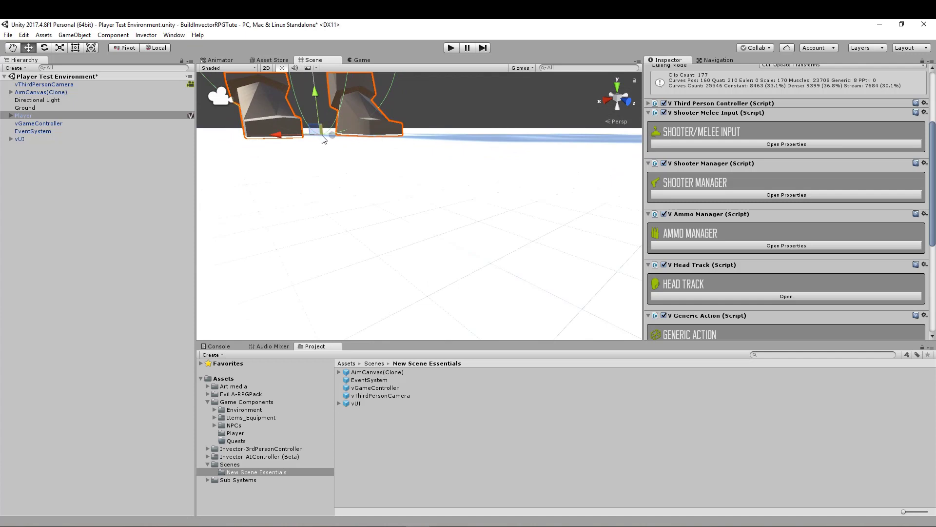
{"action": "scroll", "coordinate": [417, 173], "scroll_direction": "down", "scroll_amount": 6}
{"action": "scroll", "coordinate": [417, 201], "scroll_direction": "down", "scroll_amount": 3}
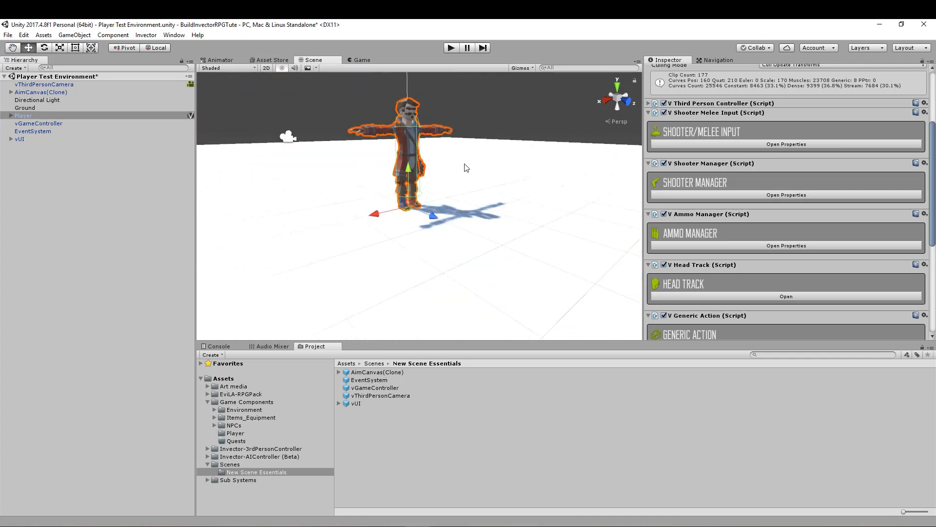
{"action": "middle_click_drag", "start_coordinate": [466, 168], "coordinate": [429, 234]}
{"action": "scroll", "coordinate": [359, 189], "scroll_direction": "up", "scroll_amount": 7}
{"action": "middle_click_drag", "start_coordinate": [311, 171], "coordinate": [374, 148]}
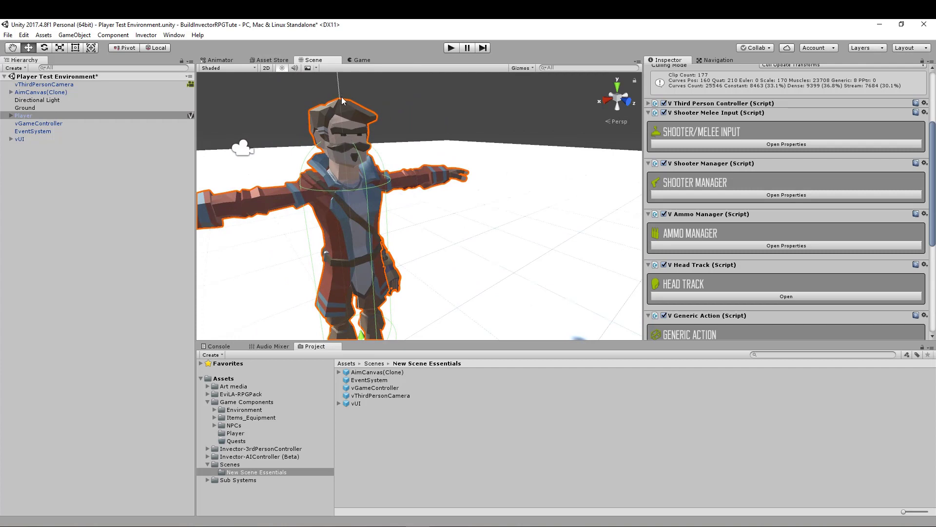
- Extend the Player's Capsule Collider up to the top of the head, with height about 1.86 and centre Y about 0.93
{"action": "scroll", "coordinate": [703, 248], "scroll_direction": "down", "scroll_amount": 7}
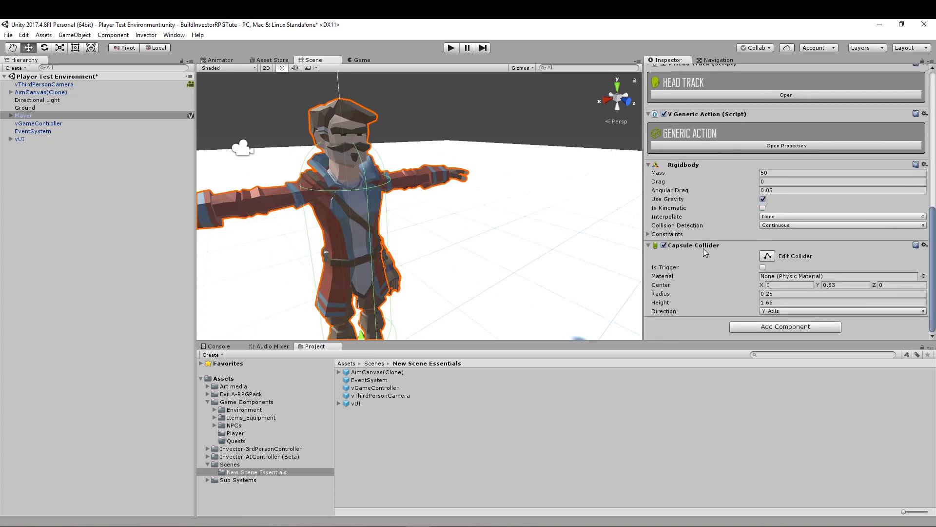
{"action": "left_click", "coordinate": [768, 258]}
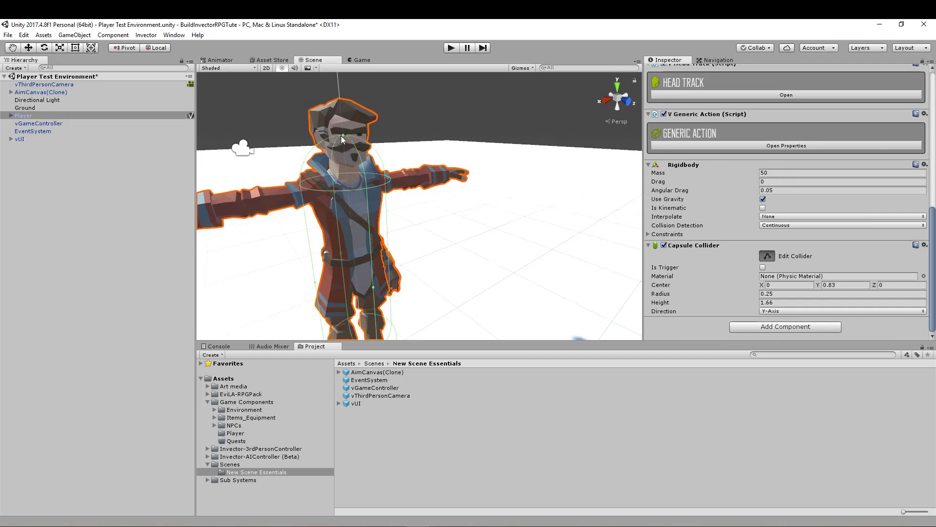
{"action": "left_click_drag", "start_coordinate": [344, 136], "coordinate": [340, 111]}
{"action": "right_click_drag", "start_coordinate": [497, 143], "coordinate": [402, 150]}
{"action": "middle_click_drag", "start_coordinate": [401, 146], "coordinate": [348, 206]}
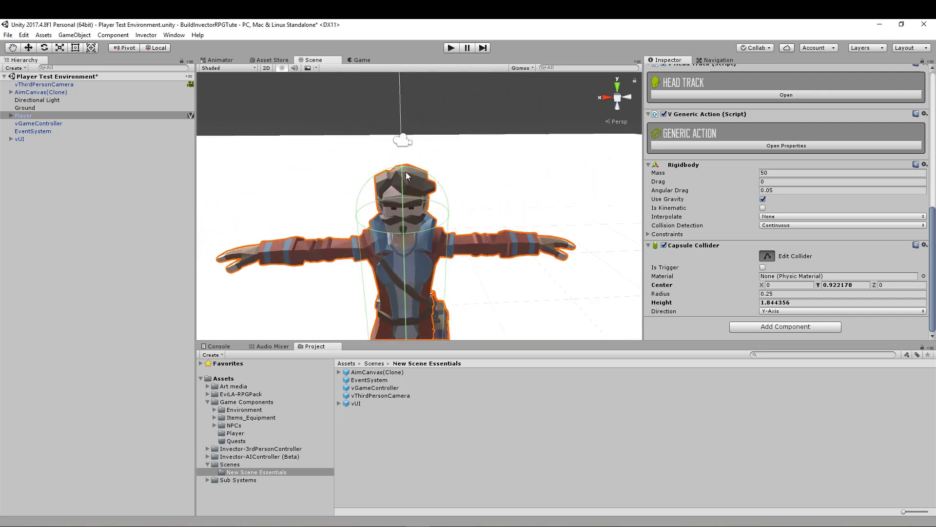
{"action": "left_click_drag", "start_coordinate": [406, 172], "coordinate": [401, 165]}
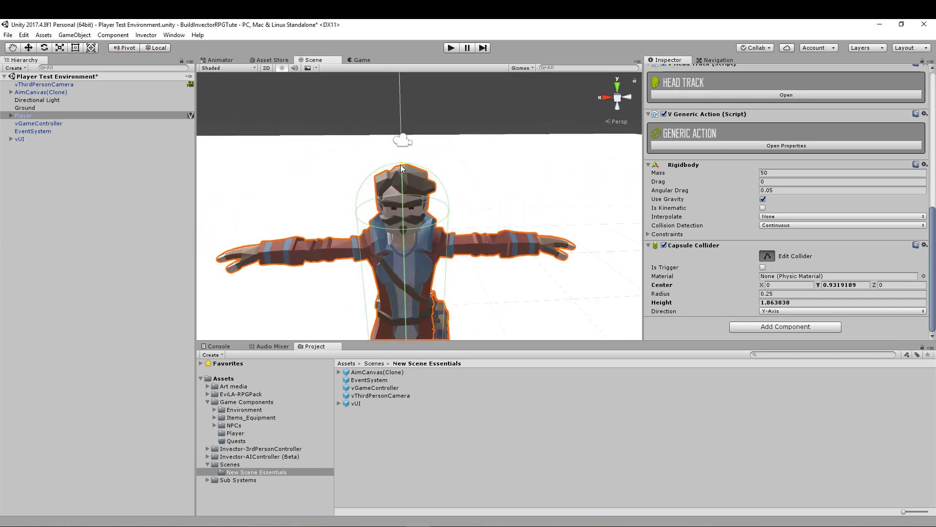
{"action": "right_click_drag", "start_coordinate": [445, 276], "coordinate": [474, 276]}
{"action": "middle_click_drag", "start_coordinate": [474, 276], "coordinate": [506, 218]}
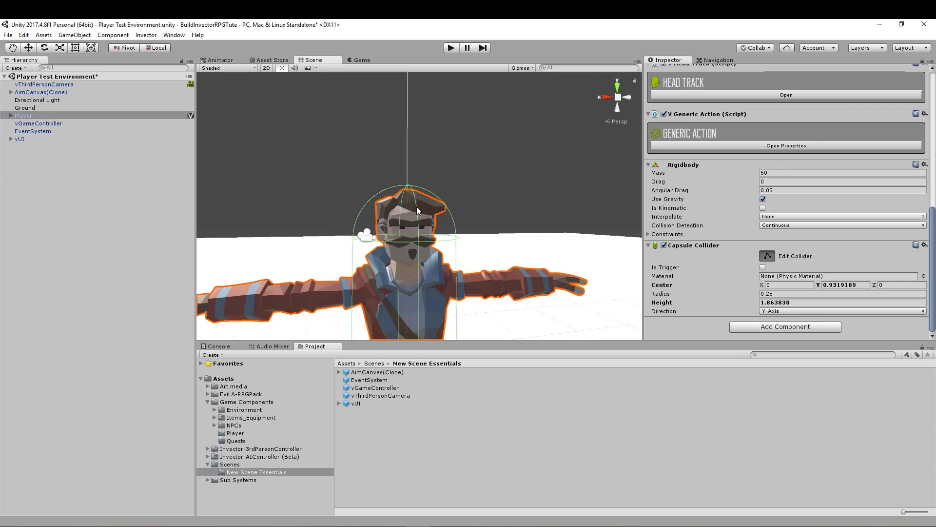
{"action": "left_click_drag", "start_coordinate": [410, 201], "coordinate": [409, 198]}
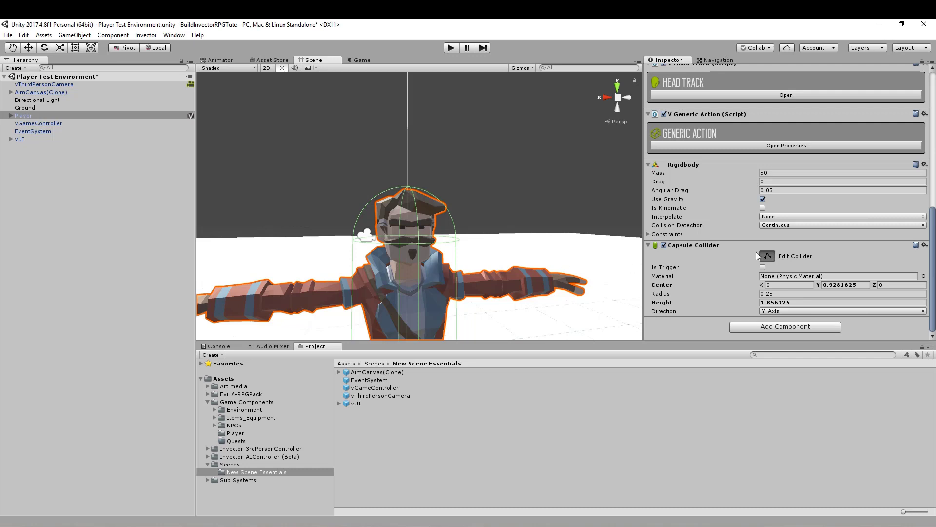
{"action": "left_click", "coordinate": [765, 256]}
- Apply the Player's locomotion and collider changes to its prefab
{"action": "right_click_drag", "start_coordinate": [521, 218], "coordinate": [537, 243]}
{"action": "scroll", "coordinate": [537, 243], "scroll_direction": "down", "scroll_amount": 8}
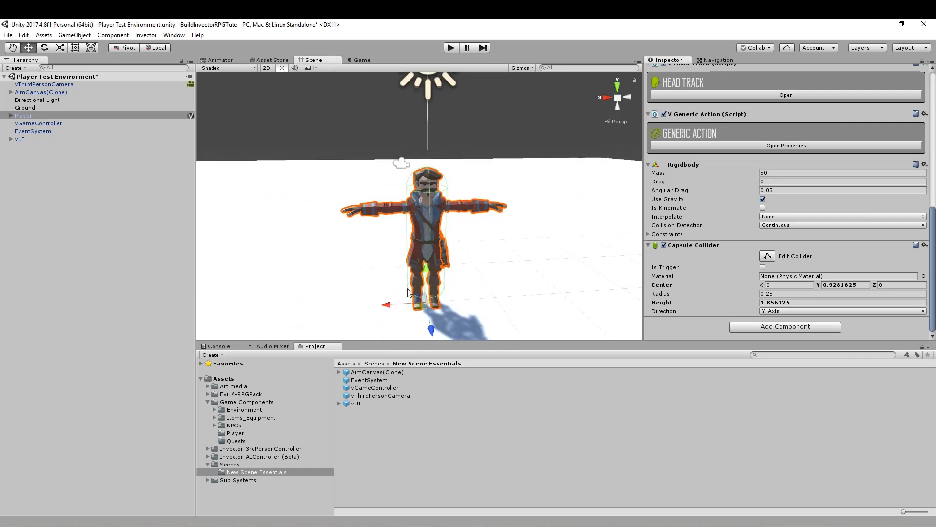
{"action": "right_click_drag", "start_coordinate": [407, 288], "coordinate": [463, 297]}
{"action": "scroll", "coordinate": [878, 146], "scroll_direction": "up", "scroll_amount": 15}
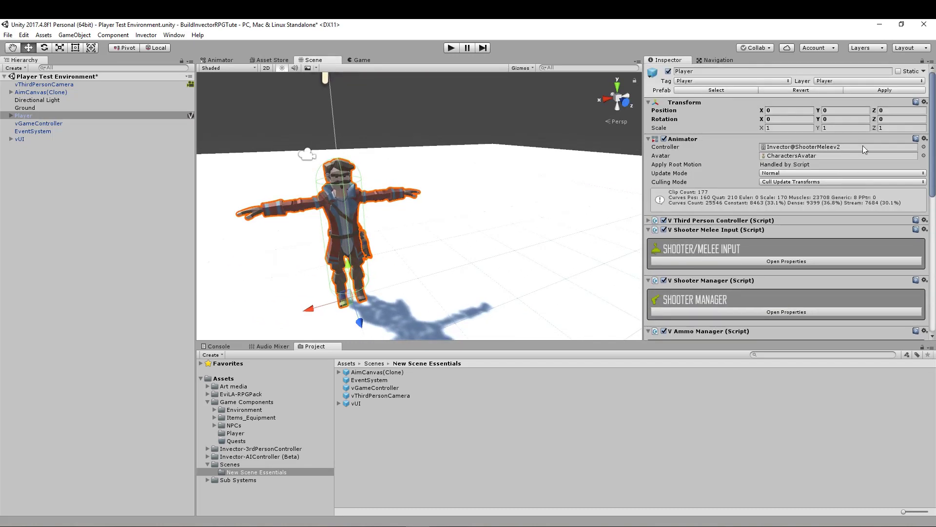
{"action": "left_click", "coordinate": [889, 92]}
- Check the Third Person Controller's layer settings on the Player prefab in Game Components > Player, and select the Player in the scene
{"action": "left_click", "coordinate": [236, 434]}
{"action": "left_click", "coordinate": [354, 374]}
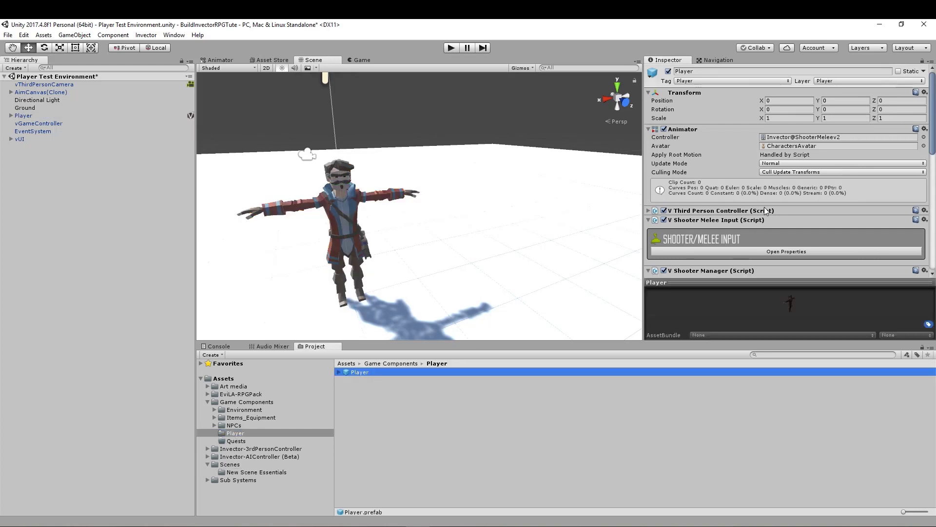
{"action": "scroll", "coordinate": [765, 210], "scroll_direction": "down", "scroll_amount": 5}
{"action": "scroll", "coordinate": [769, 200], "scroll_direction": "up", "scroll_amount": 3}
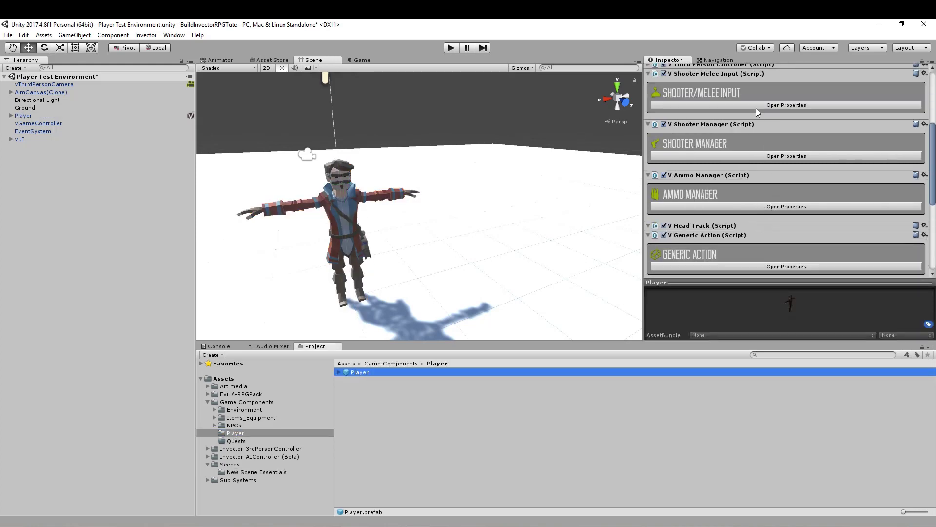
{"action": "scroll", "coordinate": [753, 101], "scroll_direction": "up", "scroll_amount": 4}
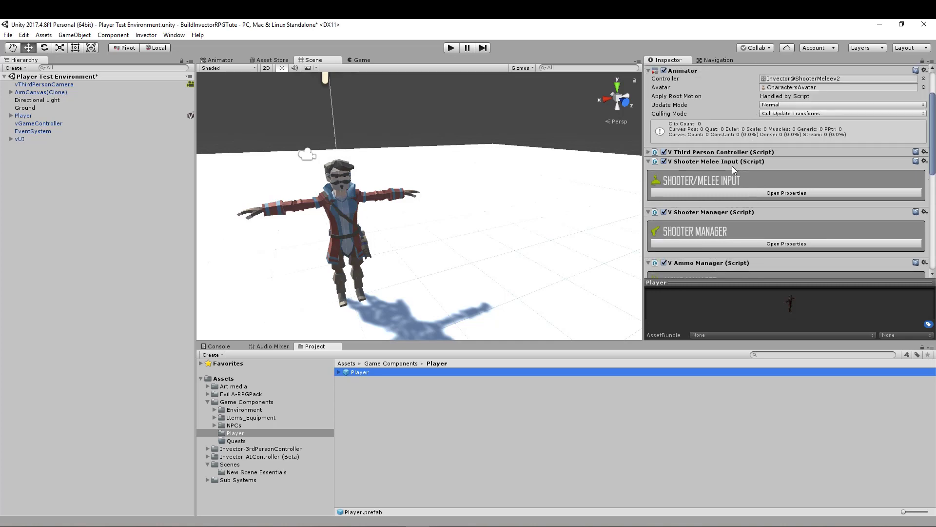
{"action": "left_click", "coordinate": [728, 152]}
{"action": "left_click", "coordinate": [877, 210]}
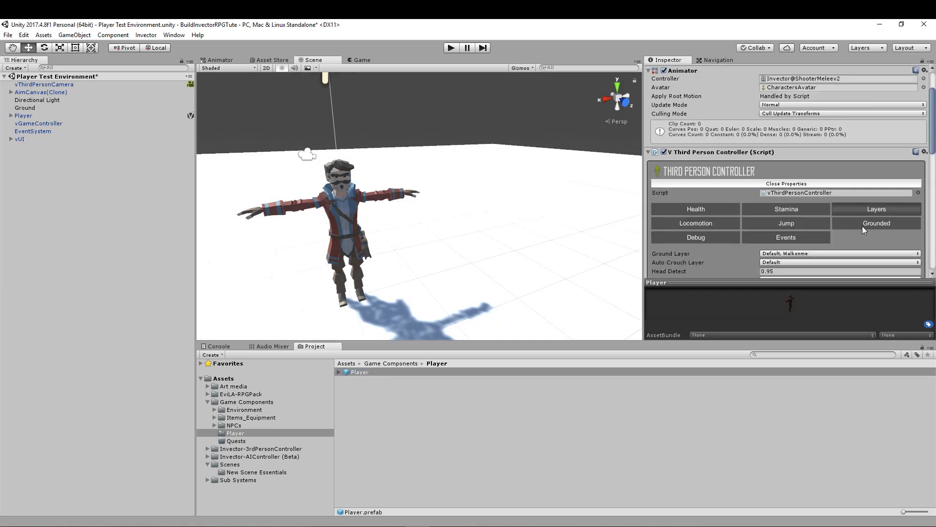
{"action": "scroll", "coordinate": [804, 205], "scroll_direction": "down", "scroll_amount": 3}
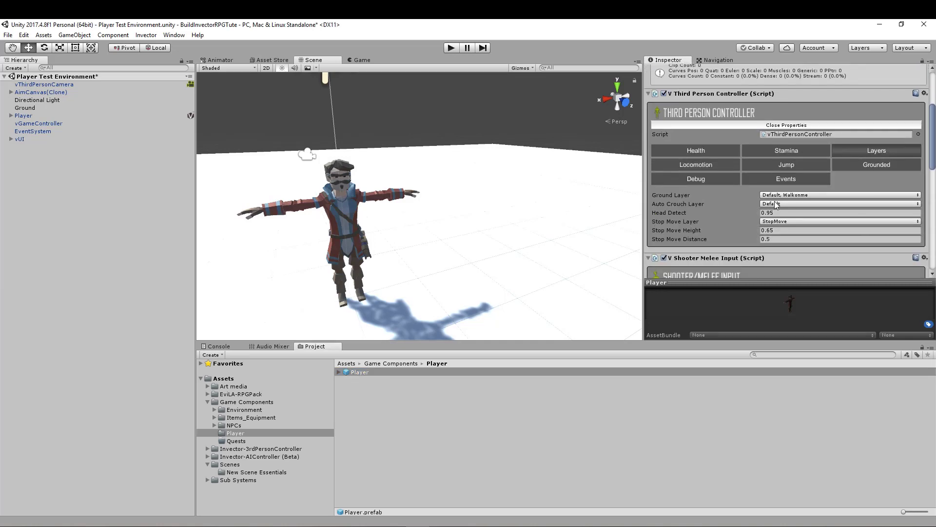
{"action": "left_click", "coordinate": [25, 119]}
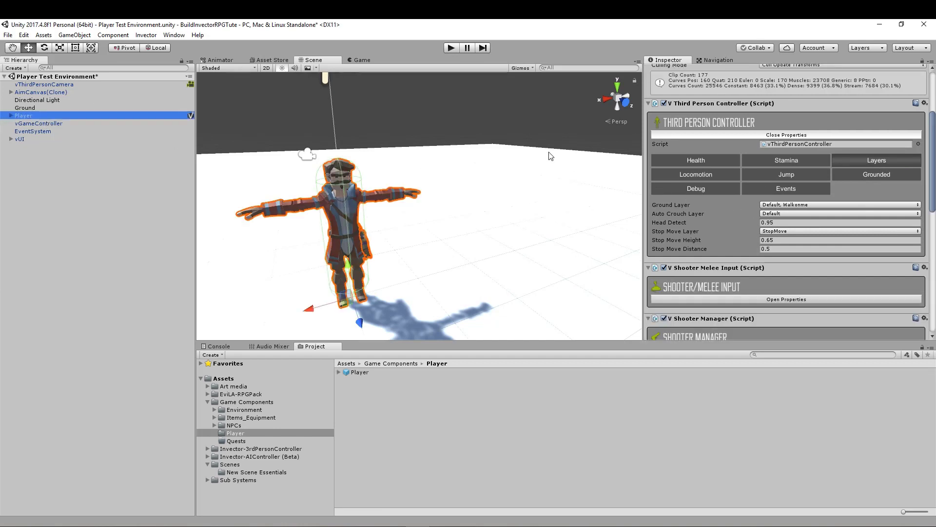
- Collapse the Player's Third Person Controller, Shooter Melee Input, Shooter Manager, Ammo Manager, Head Track and Generic Action components
{"action": "left_click", "coordinate": [649, 104]}
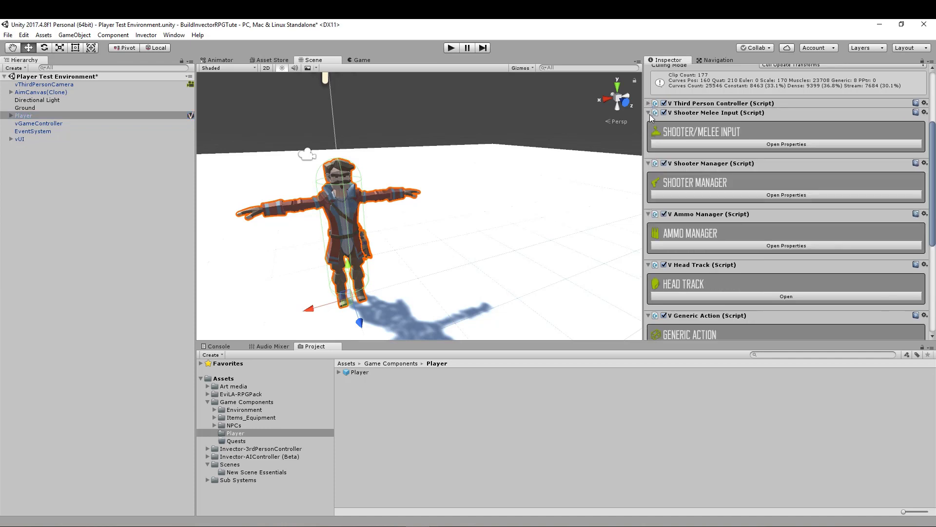
{"action": "left_click", "coordinate": [649, 113]}
{"action": "left_click", "coordinate": [649, 121]}
{"action": "left_click", "coordinate": [649, 131]}
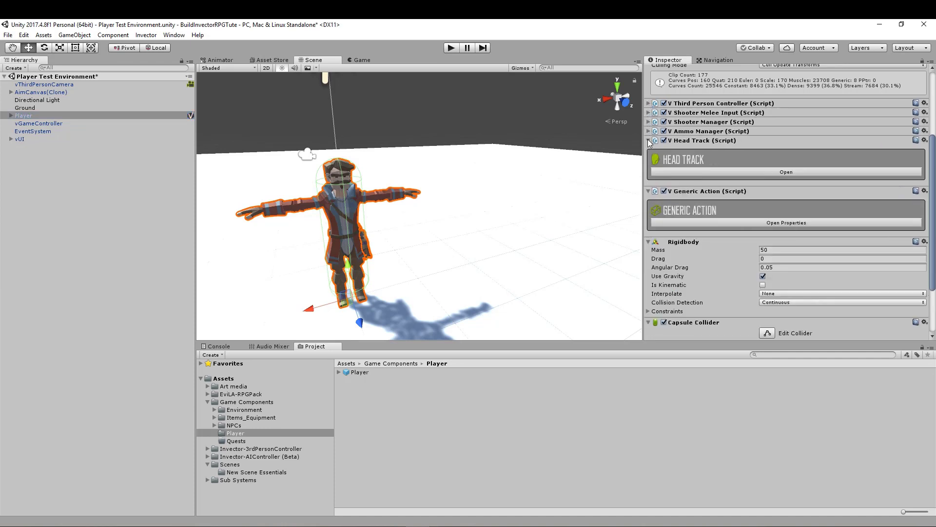
{"action": "left_click", "coordinate": [649, 141]}
{"action": "left_click", "coordinate": [649, 150]}
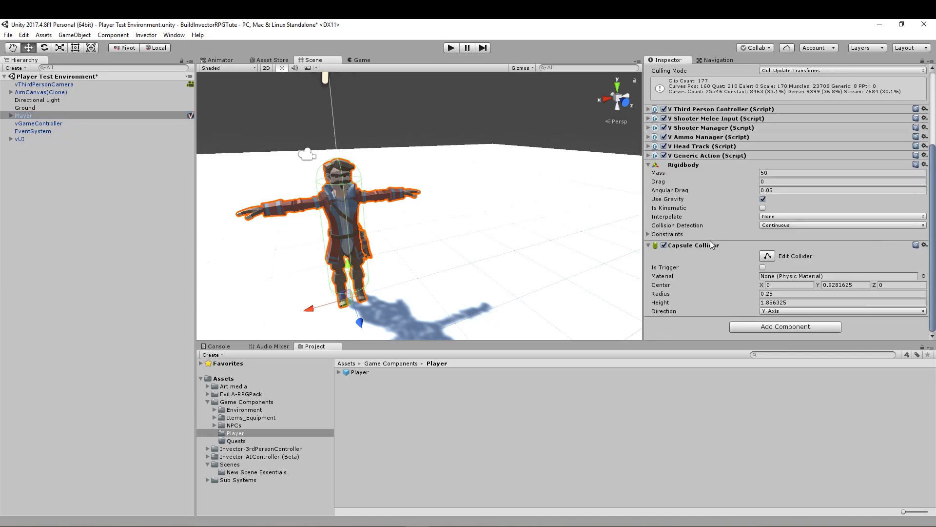
{"action": "scroll", "coordinate": [714, 250], "scroll_direction": "up", "scroll_amount": 5}
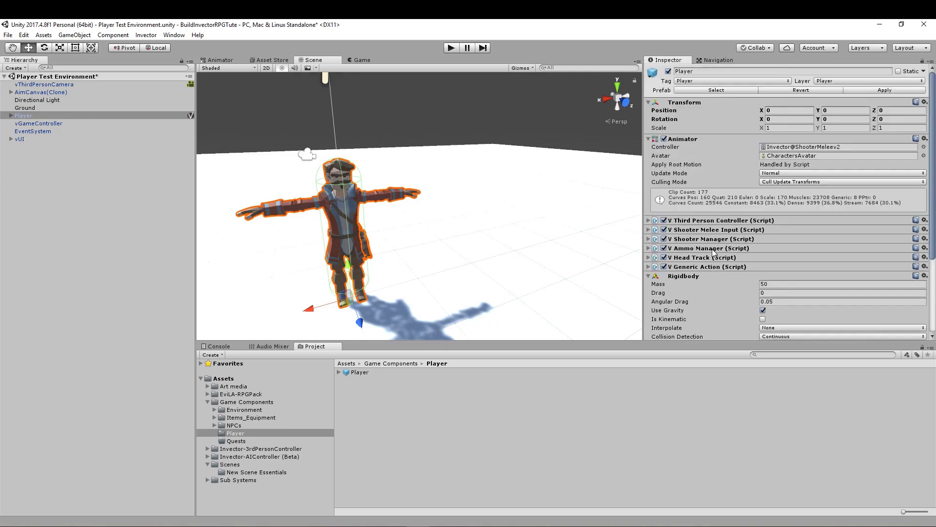
- Create an Invector ragdoll for the Player with Total Mass 40, keeping Enable Projection and Proportional Mass on
{"action": "left_click", "coordinate": [147, 35]}
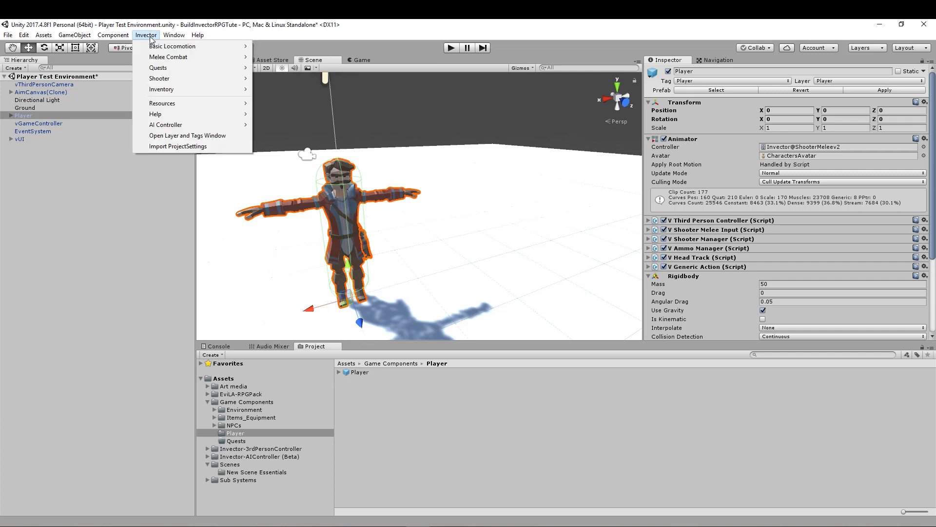
{"action": "mouse_move", "coordinate": [154, 50]}
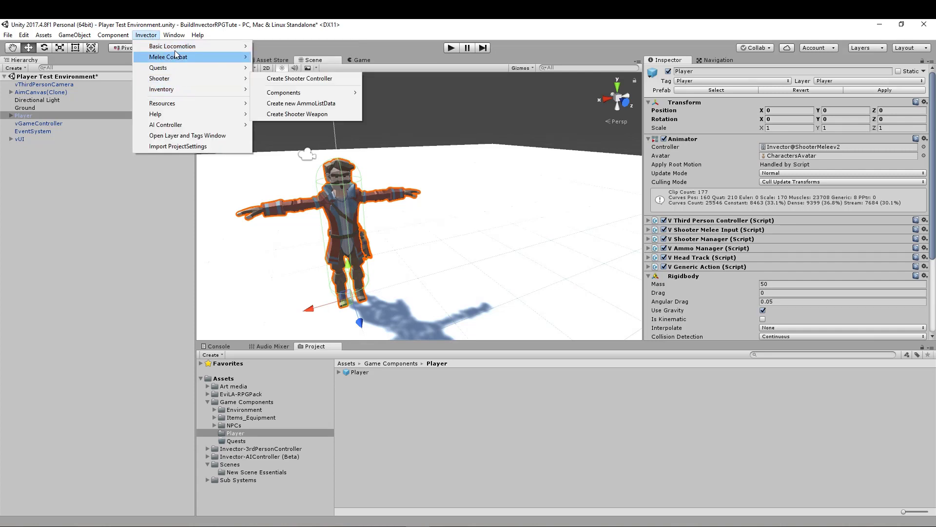
{"action": "mouse_move", "coordinate": [288, 62]}
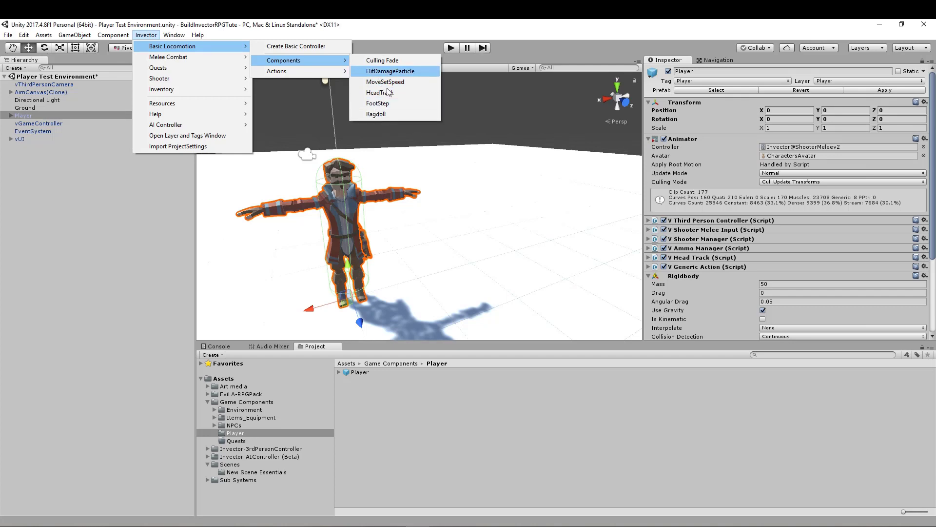
{"action": "left_click", "coordinate": [376, 115]}
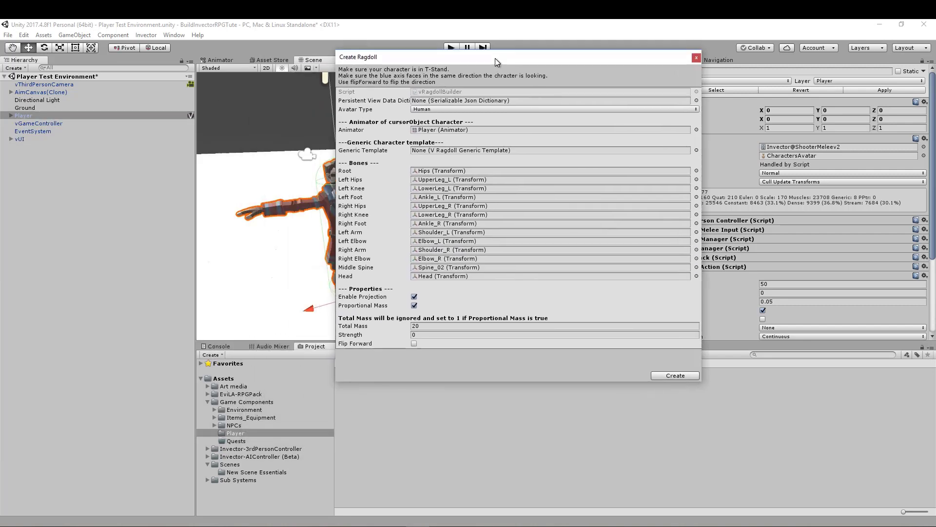
{"action": "left_click_drag", "start_coordinate": [496, 57], "coordinate": [594, 80]}
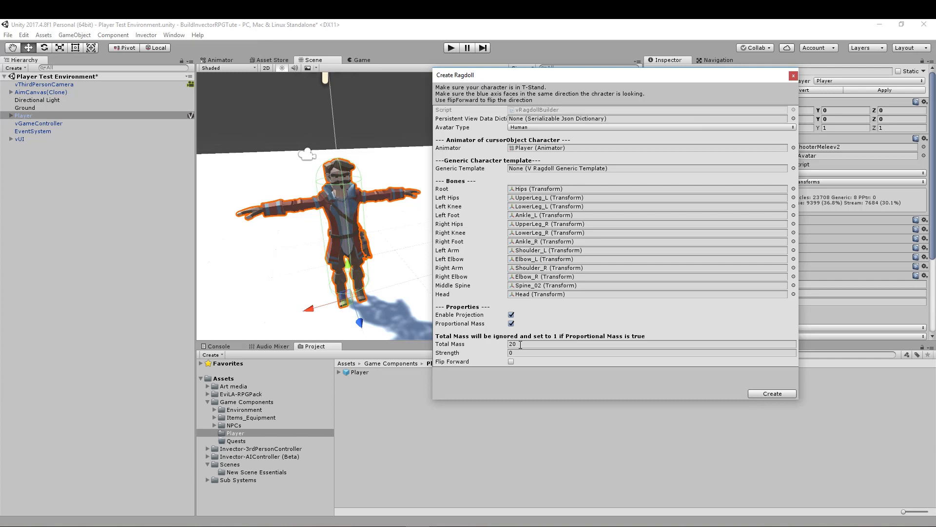
{"action": "left_click", "coordinate": [520, 345]}
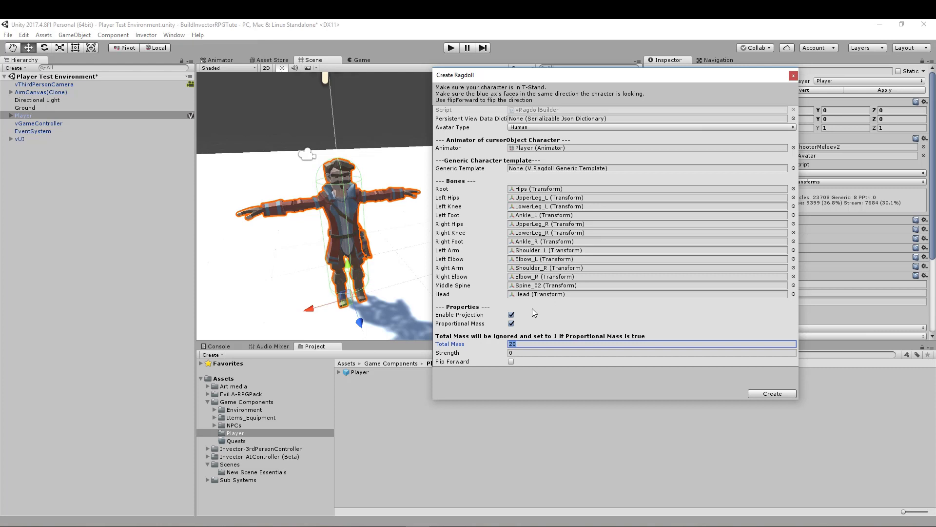
{"action": "type", "text": "40"}
{"action": "left_click", "coordinate": [769, 396]}
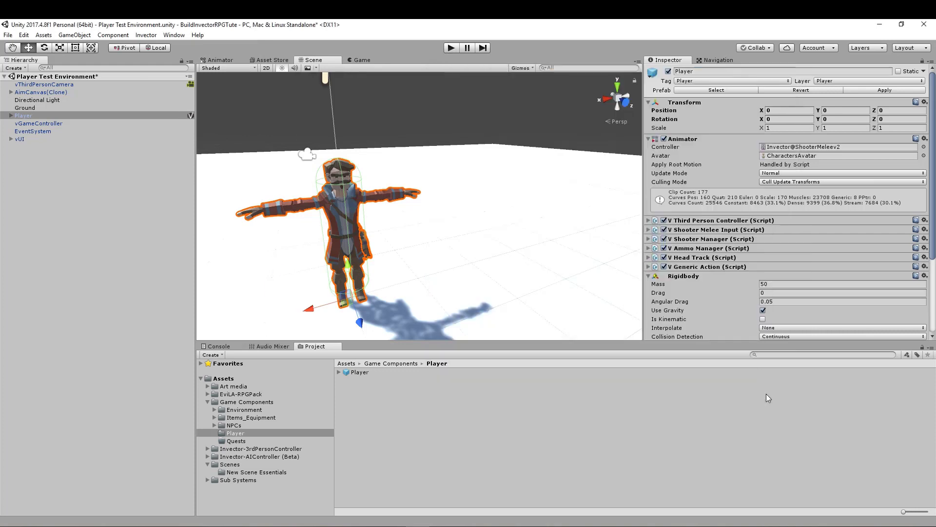
- Examine how the ragdoll colliders fit the Player's head, arms, torso and legs
{"action": "middle_click_drag", "start_coordinate": [347, 259], "coordinate": [408, 235]}
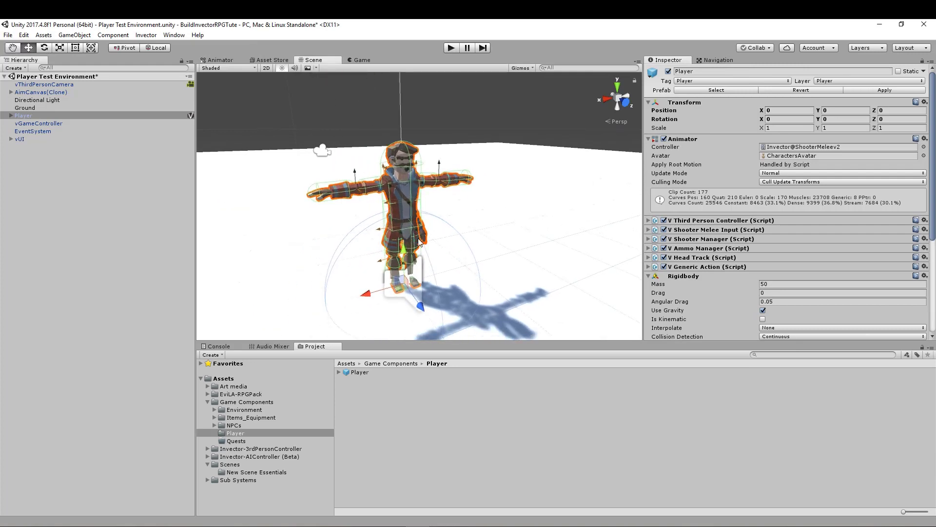
{"action": "scroll", "coordinate": [440, 264], "scroll_direction": "up", "scroll_amount": 10}
{"action": "scroll", "coordinate": [406, 236], "scroll_direction": "down", "scroll_amount": 8}
{"action": "scroll", "coordinate": [406, 235], "scroll_direction": "up", "scroll_amount": 2}
{"action": "right_click_drag", "start_coordinate": [405, 235], "coordinate": [423, 203]}
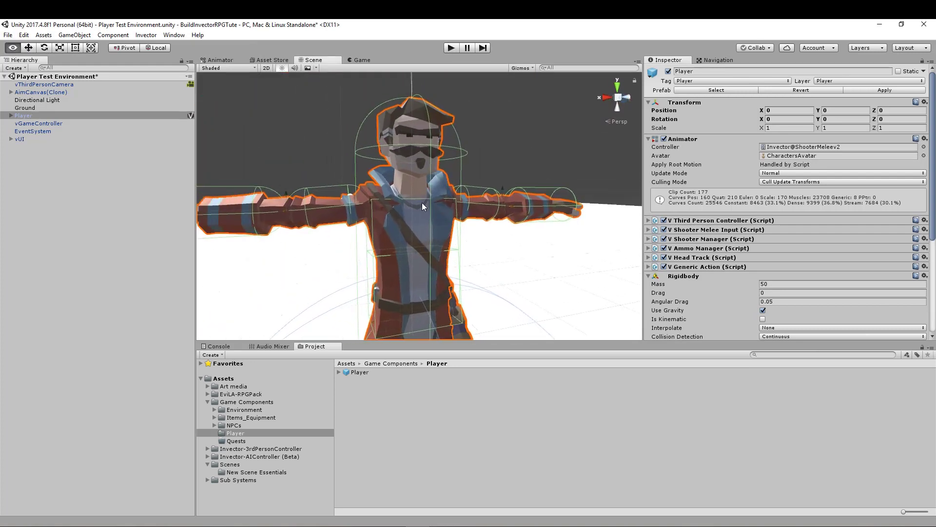
{"action": "middle_click_drag", "start_coordinate": [444, 234], "coordinate": [536, 221]}
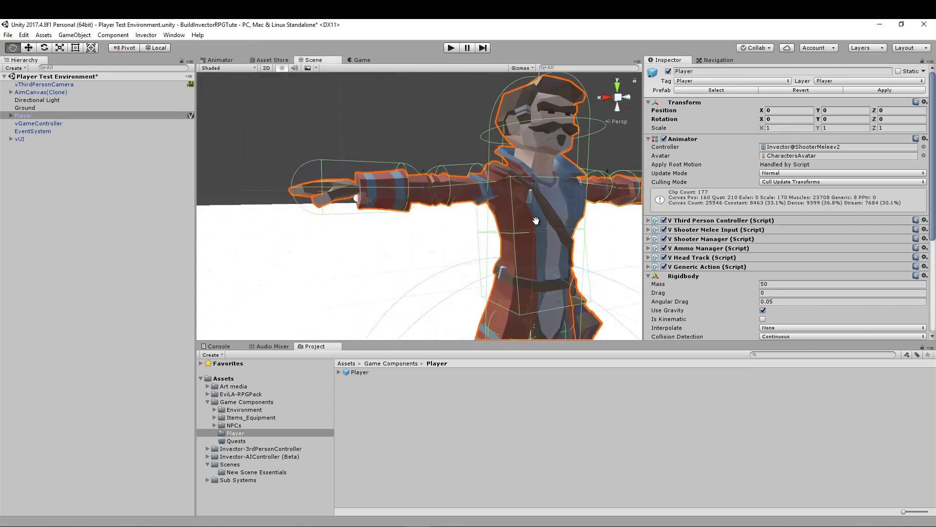
{"action": "middle_click_drag", "start_coordinate": [450, 185], "coordinate": [321, 180]}
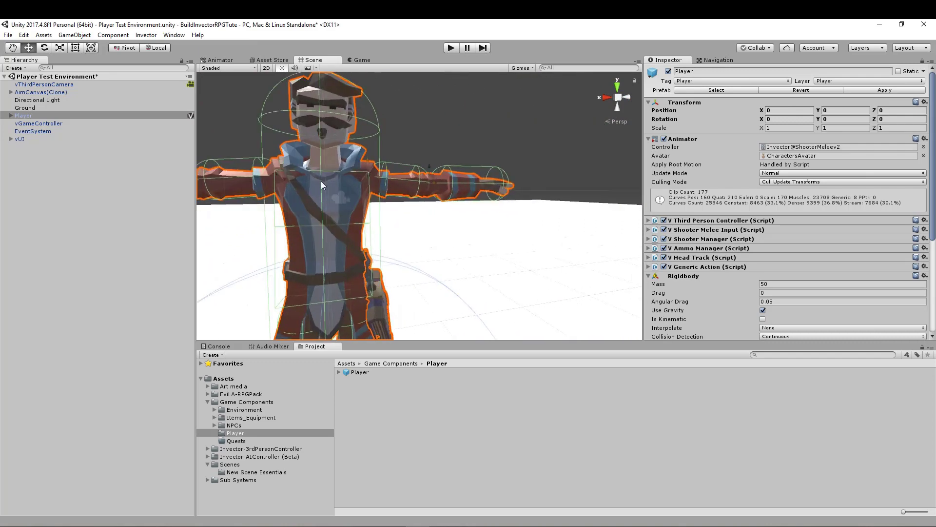
{"action": "middle_click_drag", "start_coordinate": [449, 184], "coordinate": [345, 202]}
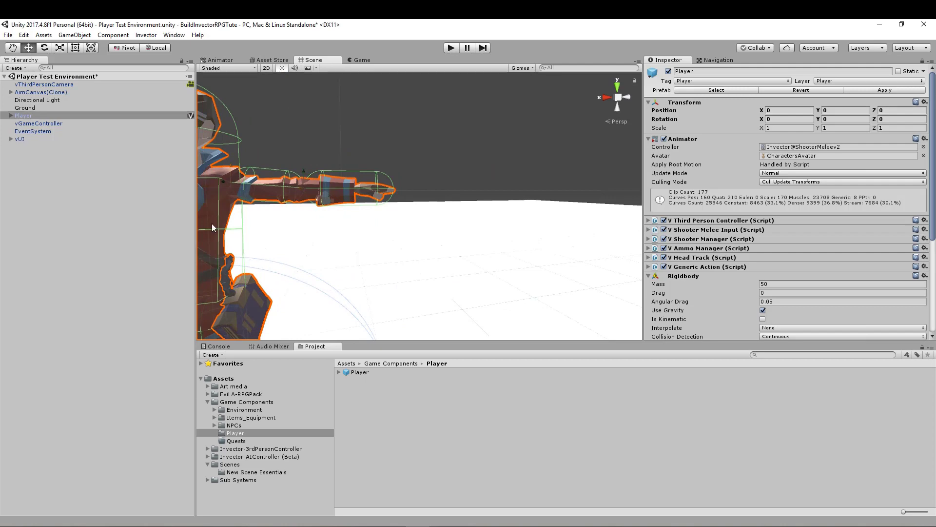
{"action": "middle_click_drag", "start_coordinate": [212, 224], "coordinate": [409, 176]}
{"action": "left_click_drag", "start_coordinate": [382, 251], "coordinate": [408, 267], "text": "alt"}
{"action": "middle_click_drag", "start_coordinate": [312, 236], "coordinate": [382, 192]}
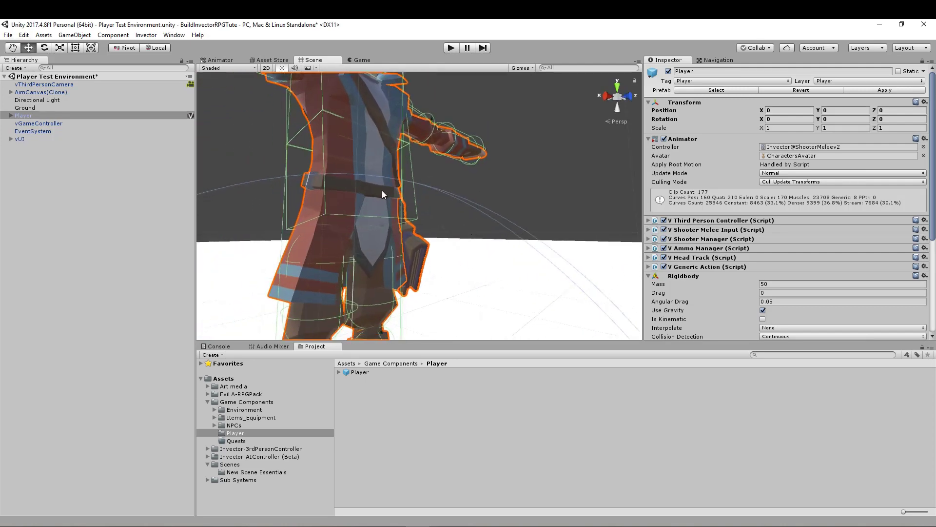
{"action": "middle_click_drag", "start_coordinate": [378, 152], "coordinate": [372, 252]}
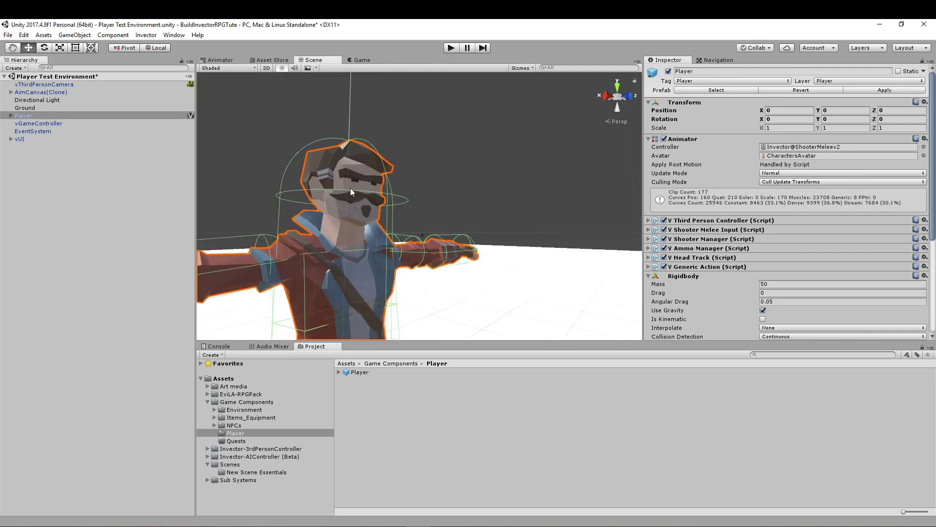
{"action": "right_click_drag", "start_coordinate": [381, 234], "coordinate": [315, 245]}
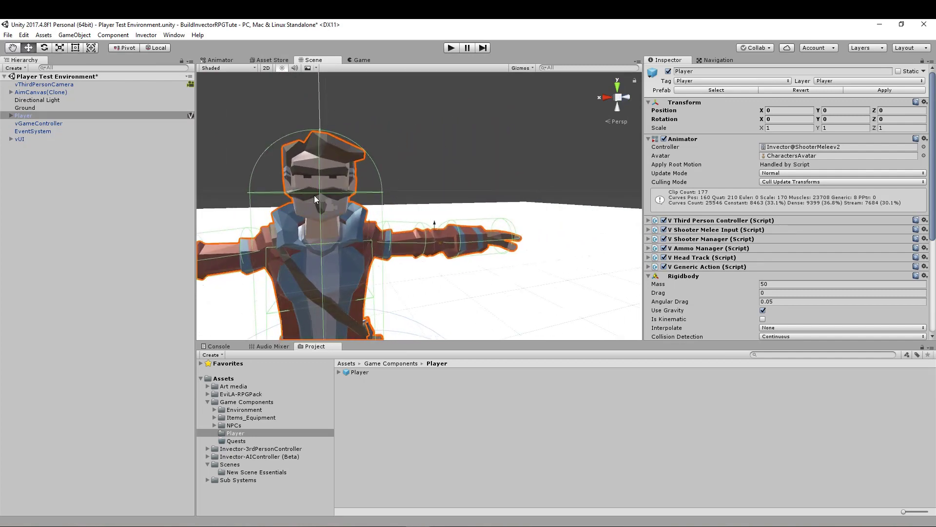
{"action": "scroll", "coordinate": [328, 184], "scroll_direction": "down", "scroll_amount": 2}
{"action": "middle_click_drag", "start_coordinate": [312, 257], "coordinate": [347, 131]}
{"action": "scroll", "coordinate": [370, 202], "scroll_direction": "down", "scroll_amount": 2}
{"action": "middle_click_drag", "start_coordinate": [368, 272], "coordinate": [353, 288]}
{"action": "middle_click_drag", "start_coordinate": [367, 148], "coordinate": [382, 78]}
{"action": "middle_click_drag", "start_coordinate": [370, 186], "coordinate": [393, 137]}
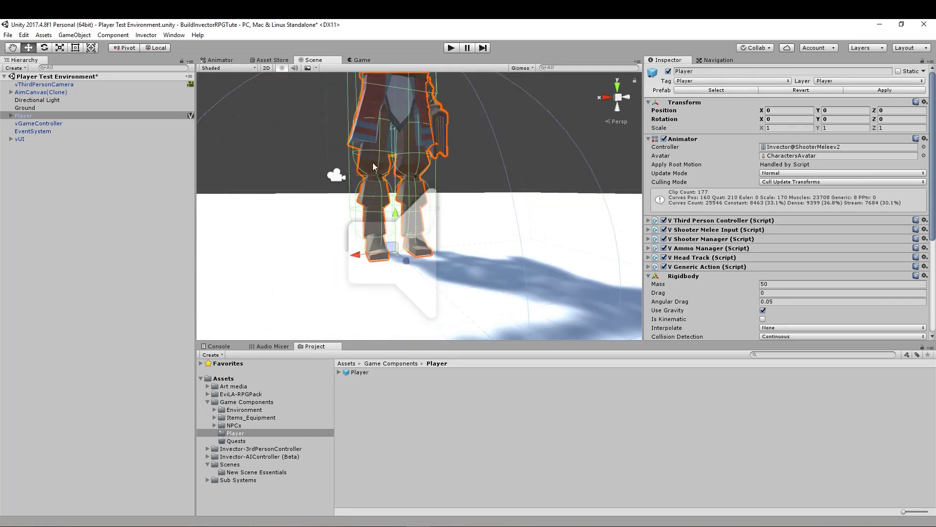
{"action": "left_click_drag", "start_coordinate": [390, 146], "coordinate": [426, 200], "text": "alt"}
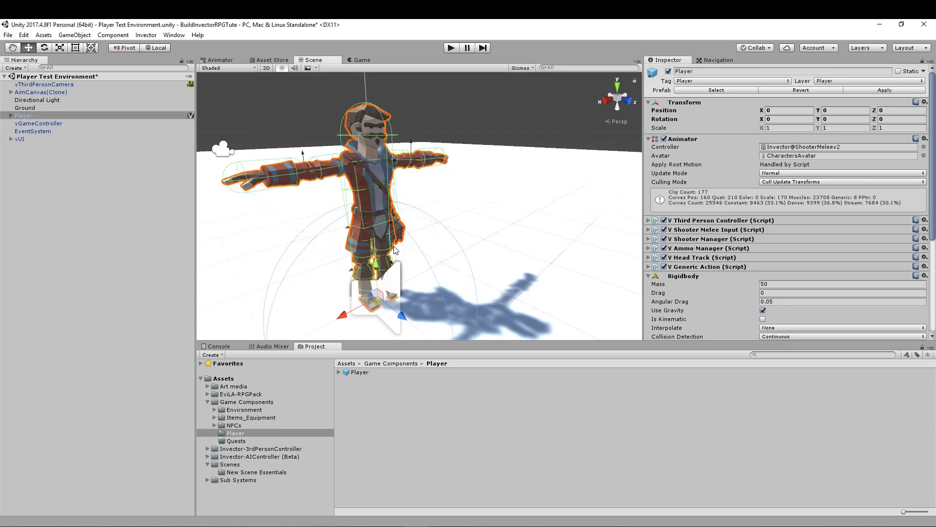
- Collapse the Player's Rigidbody and Capsule Collider, and check the Ragdoll component's properties and Ignore Tags before collapsing it too
{"action": "left_click", "coordinate": [649, 275]}
{"action": "left_click", "coordinate": [650, 285]}
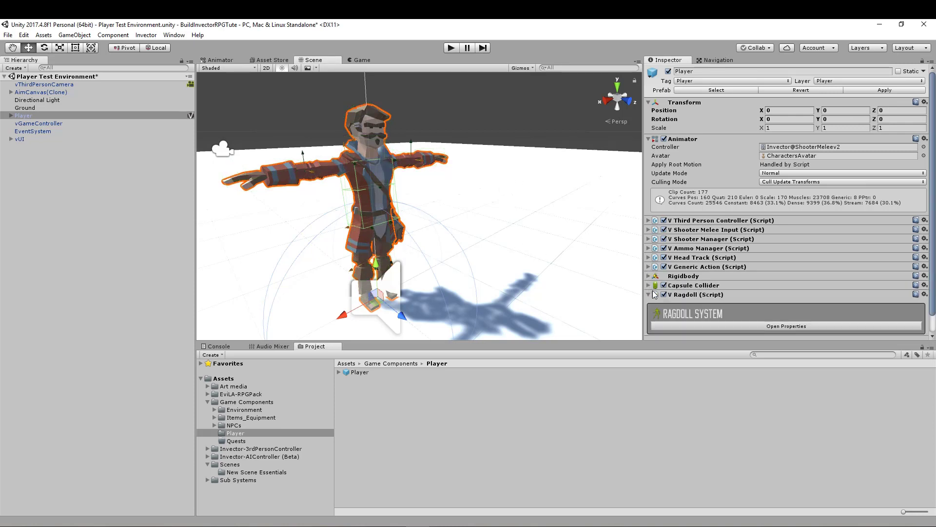
{"action": "left_click", "coordinate": [762, 308]}
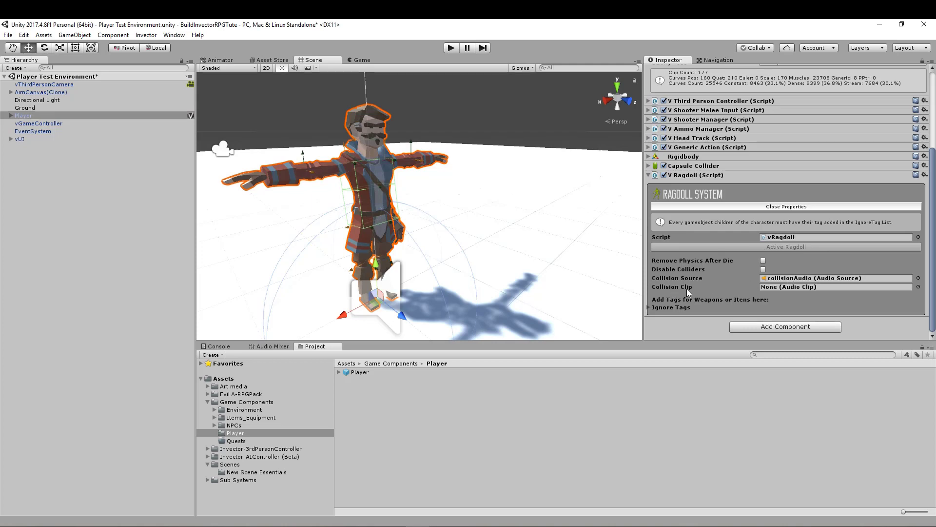
{"action": "left_click", "coordinate": [649, 307]}
{"action": "scroll", "coordinate": [673, 306], "scroll_direction": "down", "scroll_amount": 2}
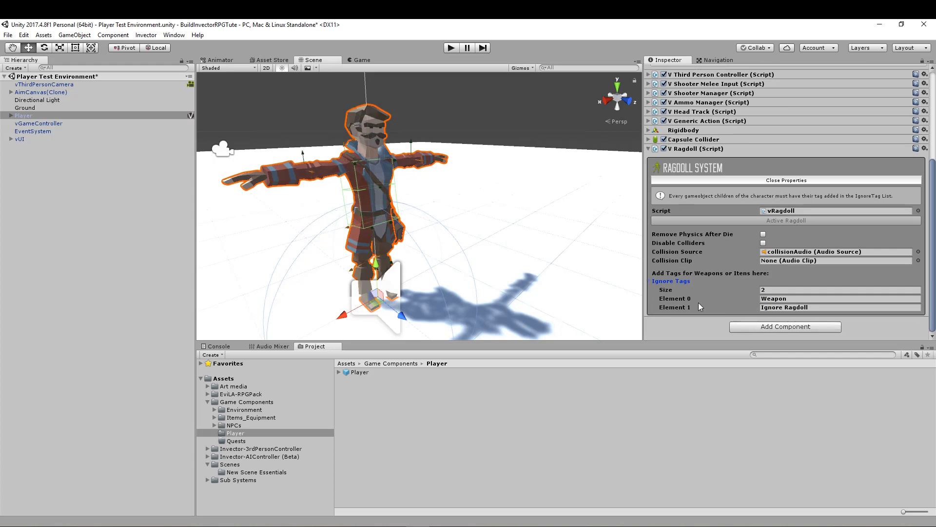
{"action": "left_click", "coordinate": [648, 281]}
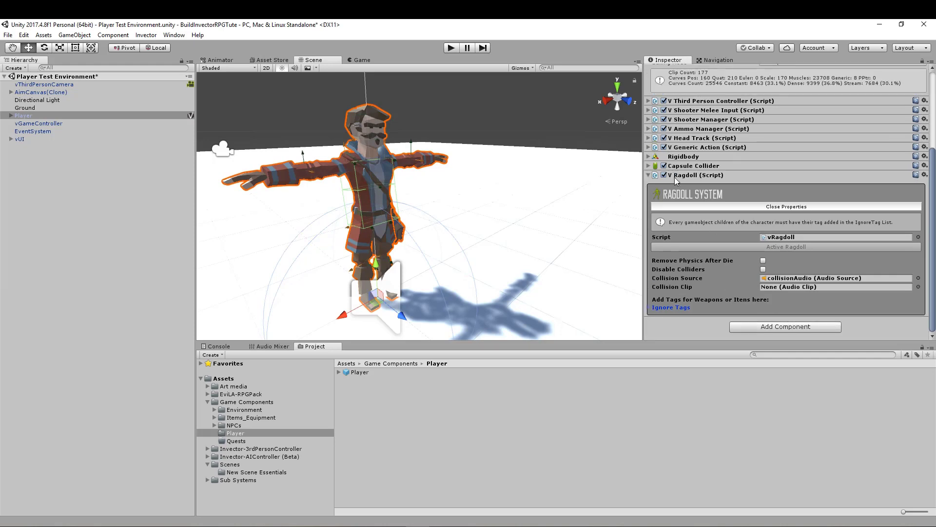
{"action": "left_click", "coordinate": [648, 175]}
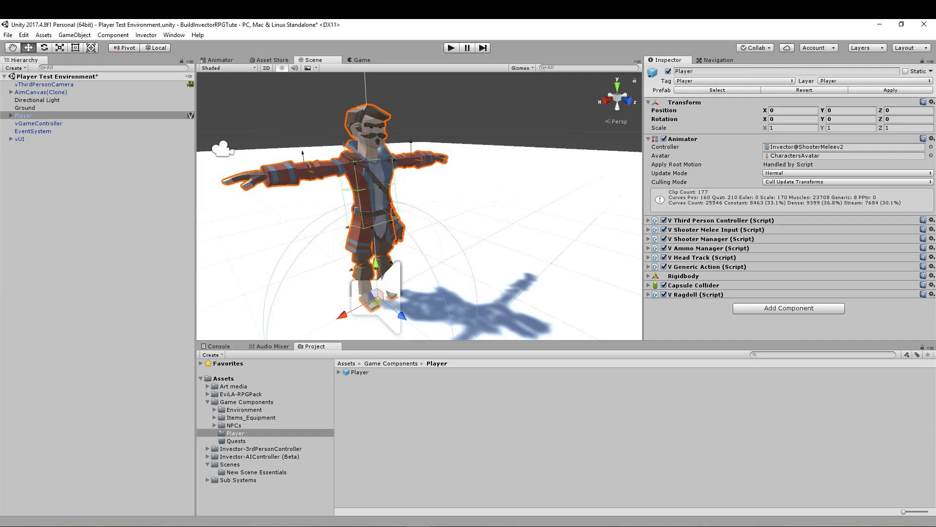
- Set the tag of SM_Prop_SpellBook_03 under the Player's Root > Hips to Ignore Ragdoll
{"action": "left_click", "coordinate": [11, 116]}
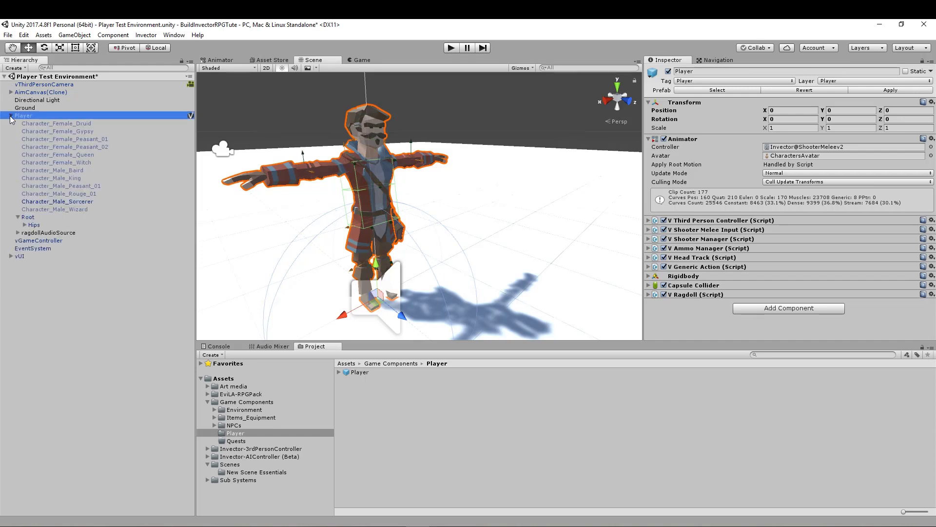
{"action": "left_click", "coordinate": [24, 225]}
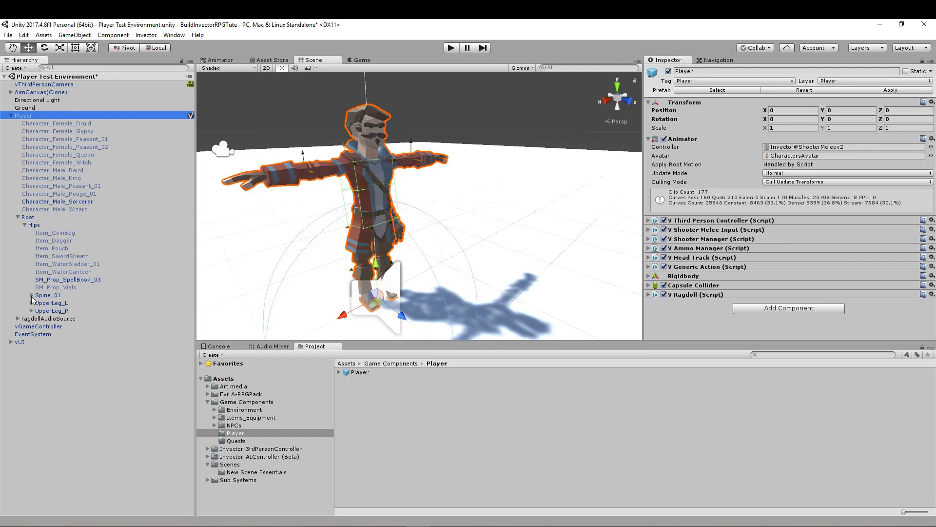
{"action": "left_click", "coordinate": [54, 279]}
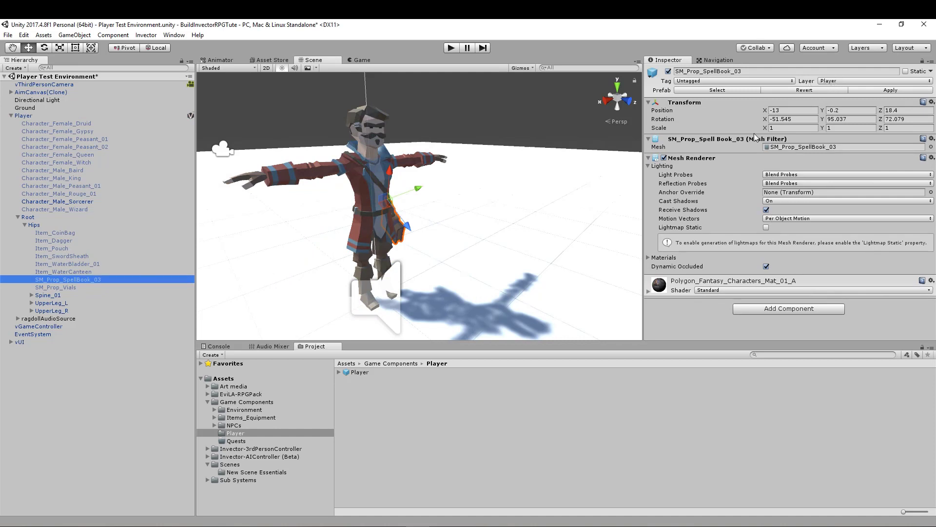
{"action": "right_click_drag", "start_coordinate": [453, 244], "coordinate": [312, 247]}
{"action": "middle_click_drag", "start_coordinate": [515, 251], "coordinate": [392, 239]}
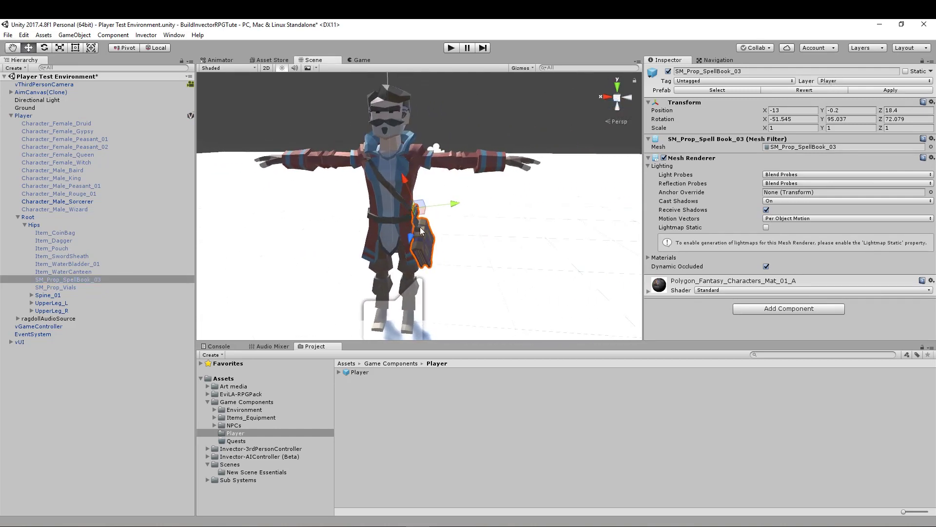
{"action": "scroll", "coordinate": [420, 236], "scroll_direction": "up", "scroll_amount": 5}
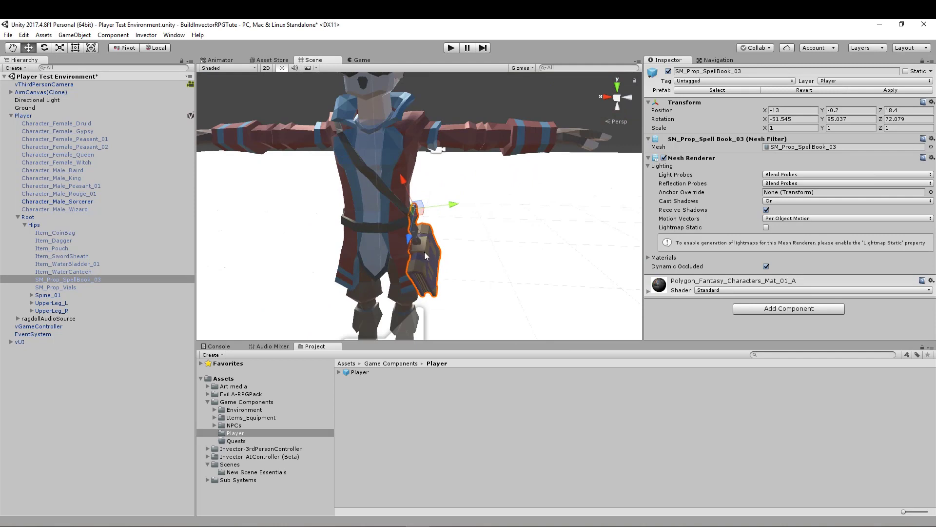
{"action": "right_click_drag", "start_coordinate": [397, 250], "coordinate": [387, 255]}
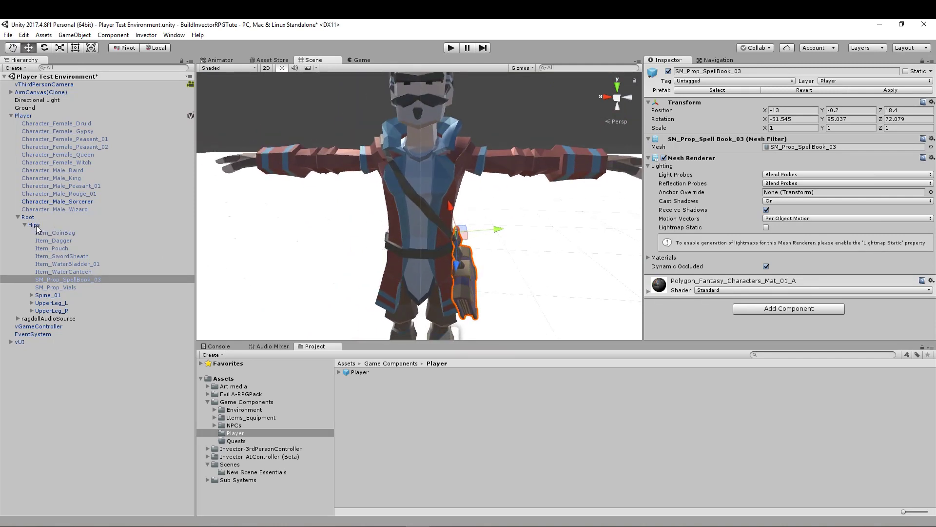
{"action": "scroll", "coordinate": [435, 228], "scroll_direction": "down", "scroll_amount": 3}
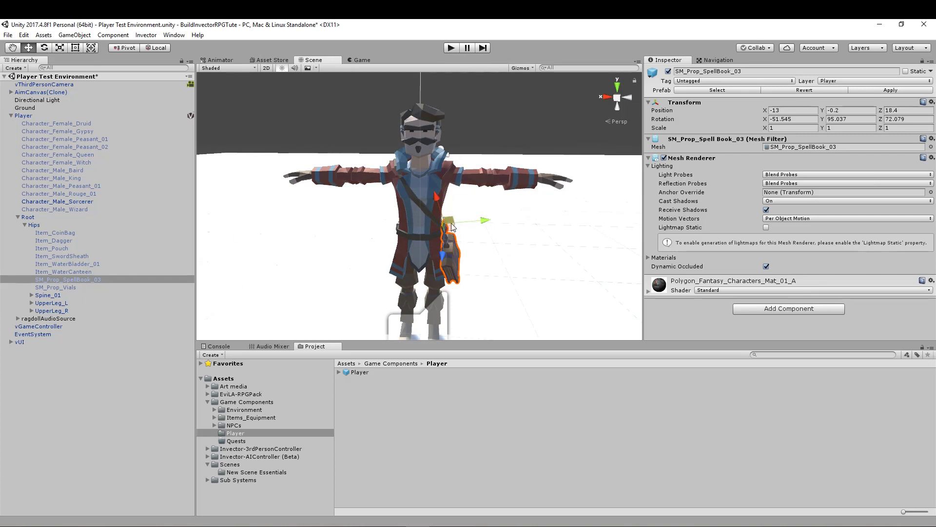
{"action": "left_click", "coordinate": [751, 83]}
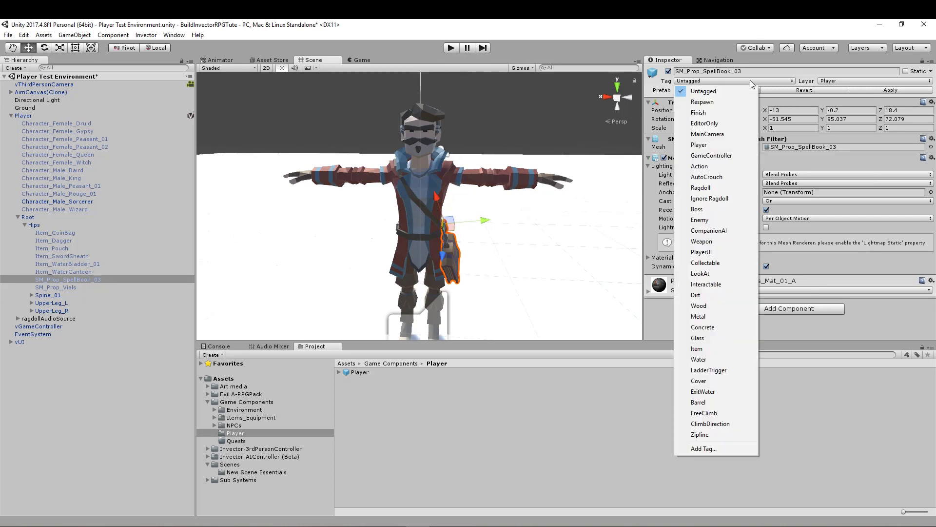
{"action": "left_click", "coordinate": [716, 200]}
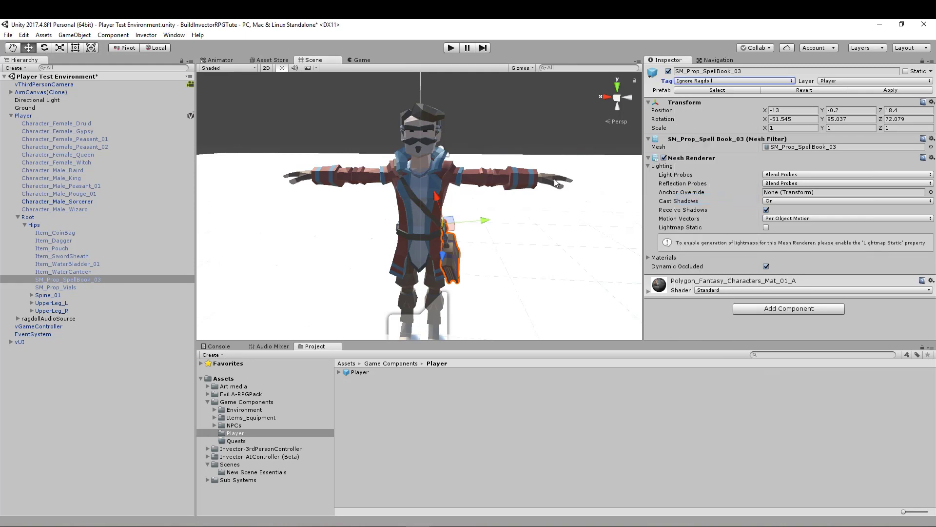
- Examine the disabled SM_Prop_Vials prop under the Player's Hips and its place at the waist
{"action": "left_click", "coordinate": [66, 287]}
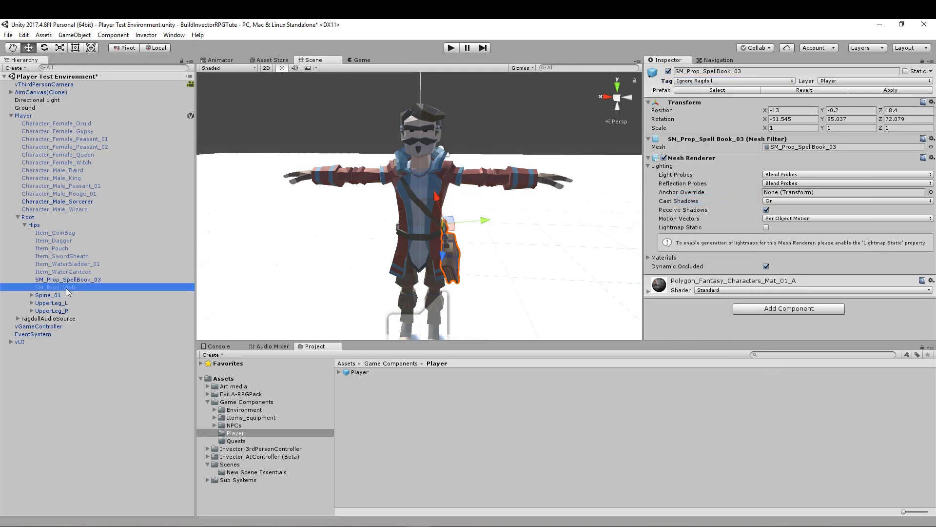
{"action": "right_click_drag", "start_coordinate": [347, 252], "coordinate": [418, 263]}
{"action": "middle_click_drag", "start_coordinate": [418, 264], "coordinate": [471, 256]}
{"action": "scroll", "coordinate": [441, 261], "scroll_direction": "up", "scroll_amount": 4}
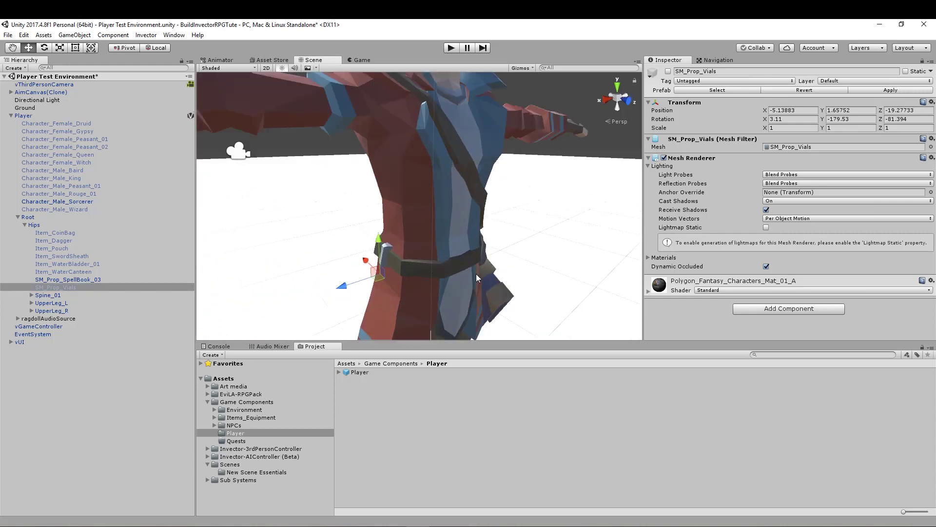
{"action": "right_click_drag", "start_coordinate": [476, 274], "coordinate": [419, 276]}
{"action": "scroll", "coordinate": [419, 274], "scroll_direction": "down", "scroll_amount": 5}
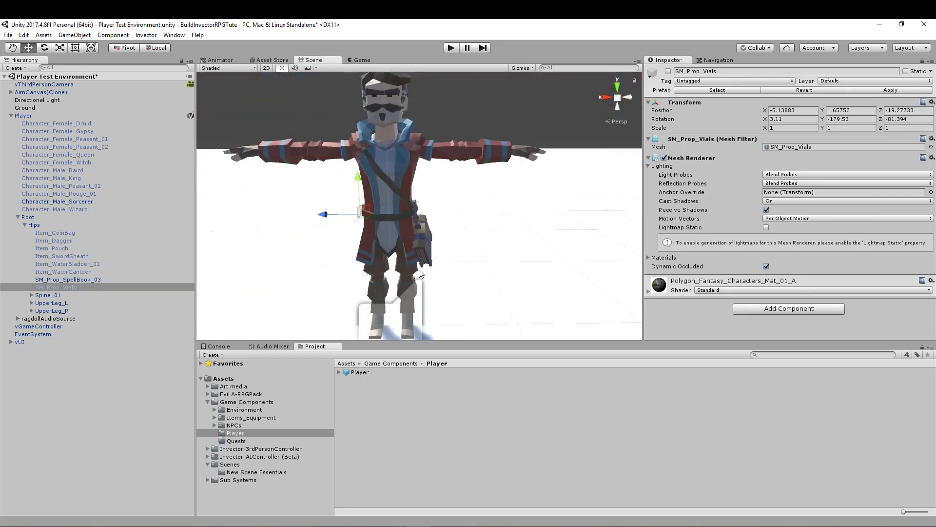
- Expand the Player's Spine_01, Spine_02, Spine_03 and Clavicle_L bones and look over the character for further attached parts
{"action": "left_click", "coordinate": [32, 295]}
{"action": "left_click", "coordinate": [38, 303]}
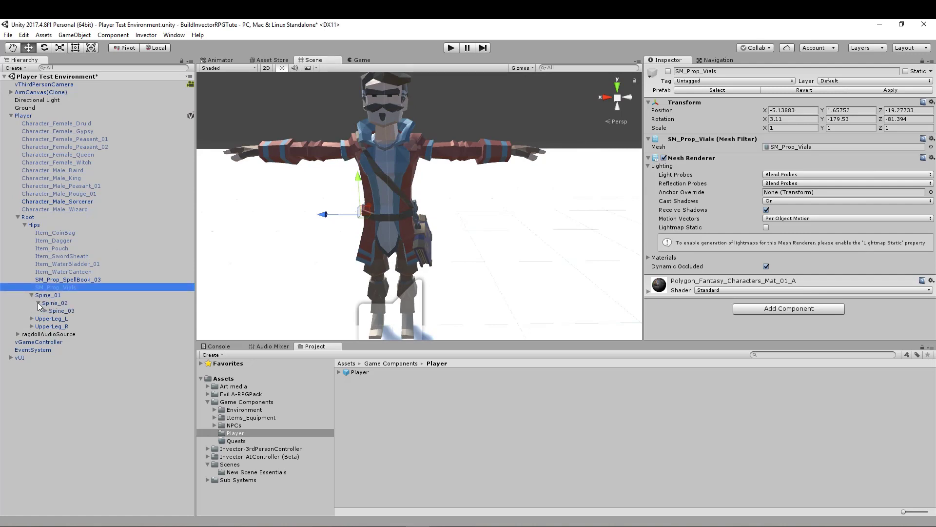
{"action": "left_click", "coordinate": [45, 311]}
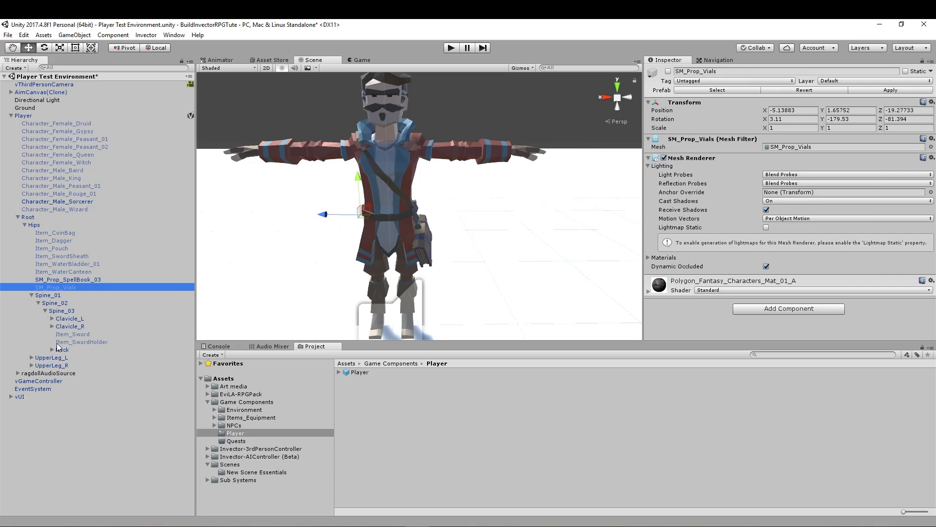
{"action": "left_click", "coordinate": [51, 319]}
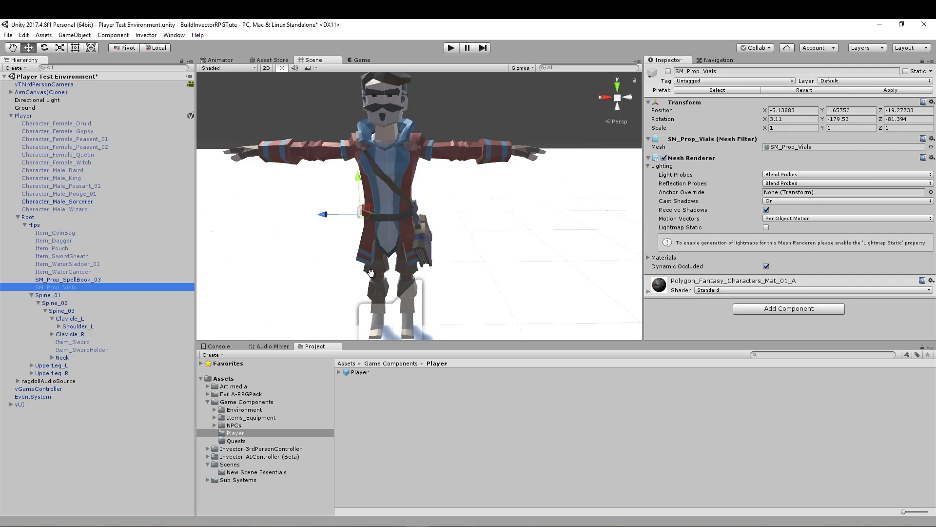
{"action": "left_click_drag", "start_coordinate": [369, 272], "coordinate": [585, 226], "text": "alt"}
{"action": "middle_click_drag", "start_coordinate": [585, 226], "coordinate": [423, 286]}
{"action": "left_click_drag", "start_coordinate": [423, 286], "coordinate": [319, 268], "text": "alt"}
{"action": "left_click_drag", "start_coordinate": [430, 270], "coordinate": [299, 268], "text": "alt"}
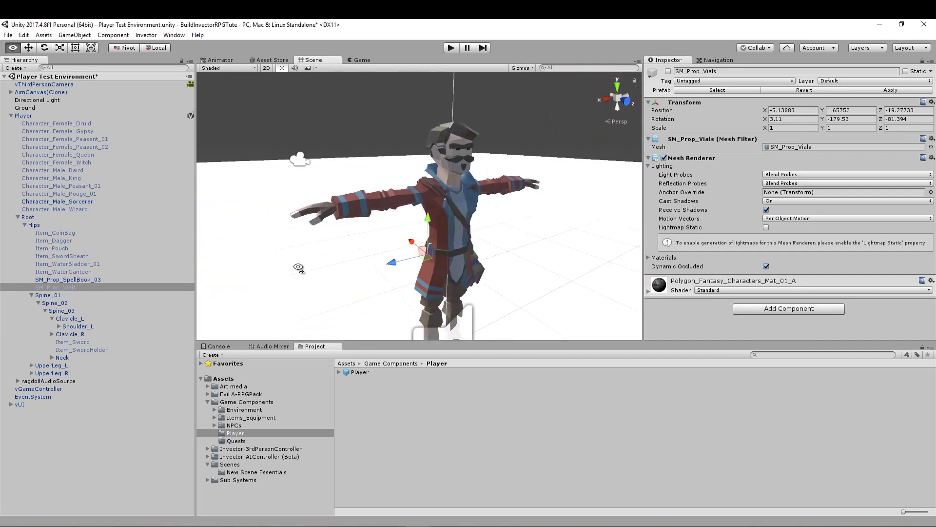
{"action": "middle_click_drag", "start_coordinate": [409, 292], "coordinate": [349, 275]}
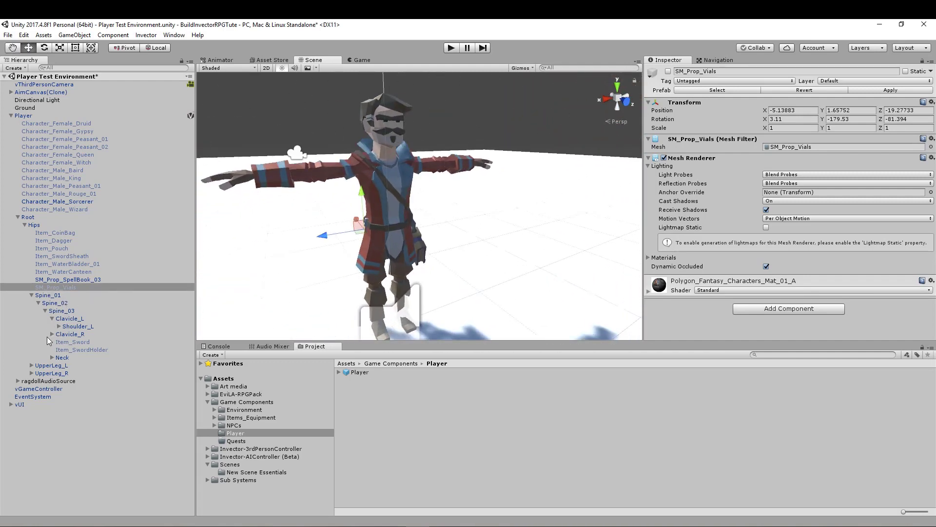
- Set the tag of both Eyebrows and Eyes under the Player's Neck > Head to Ignore Ragdoll
{"action": "left_click", "coordinate": [52, 319]}
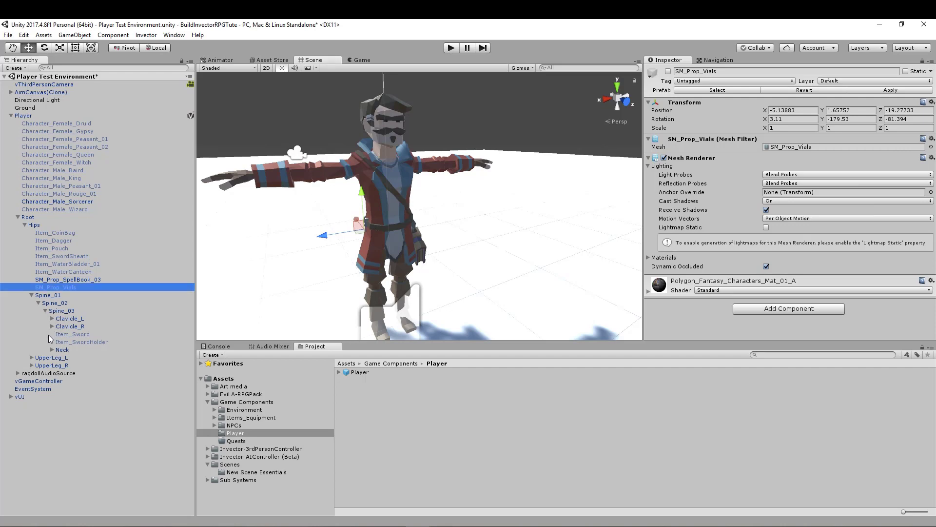
{"action": "left_click", "coordinate": [52, 350]}
{"action": "left_click", "coordinate": [59, 357]}
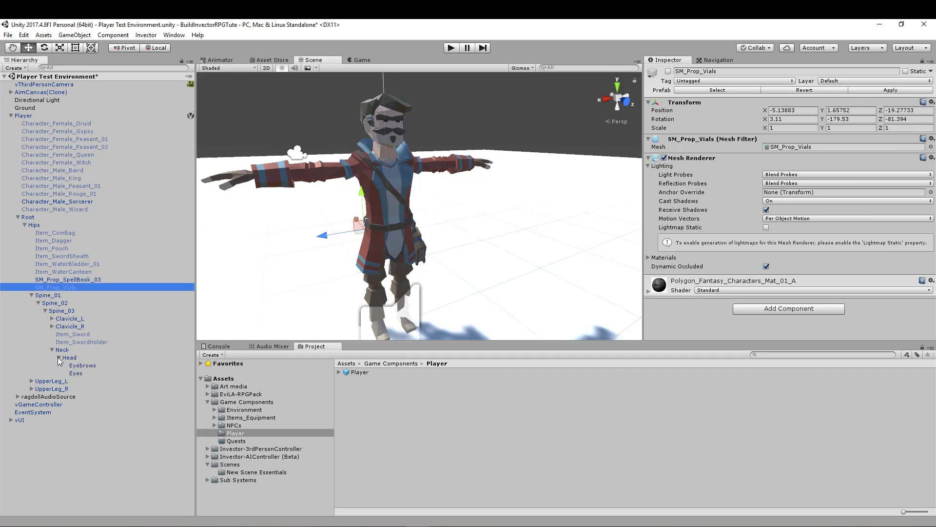
{"action": "left_click", "coordinate": [78, 365]}
{"action": "left_click", "coordinate": [77, 372], "text": "shift"}
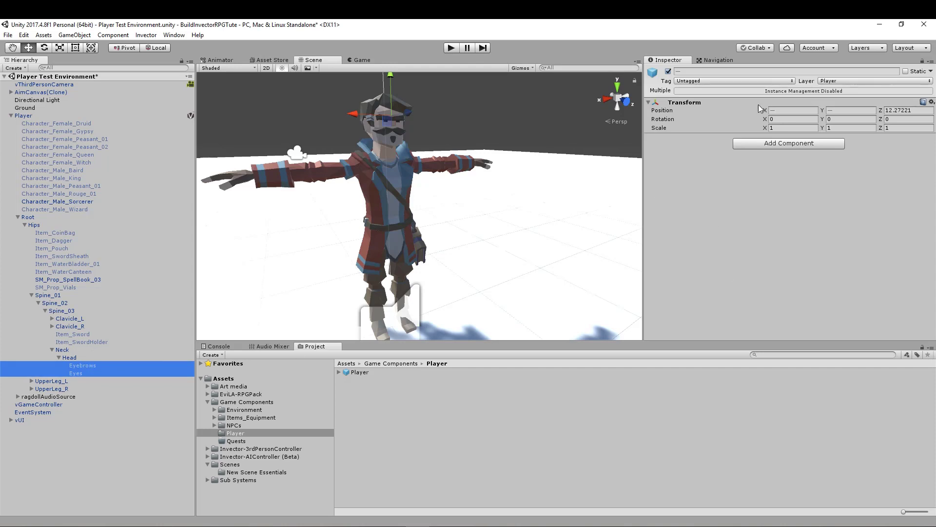
{"action": "left_click", "coordinate": [709, 79]}
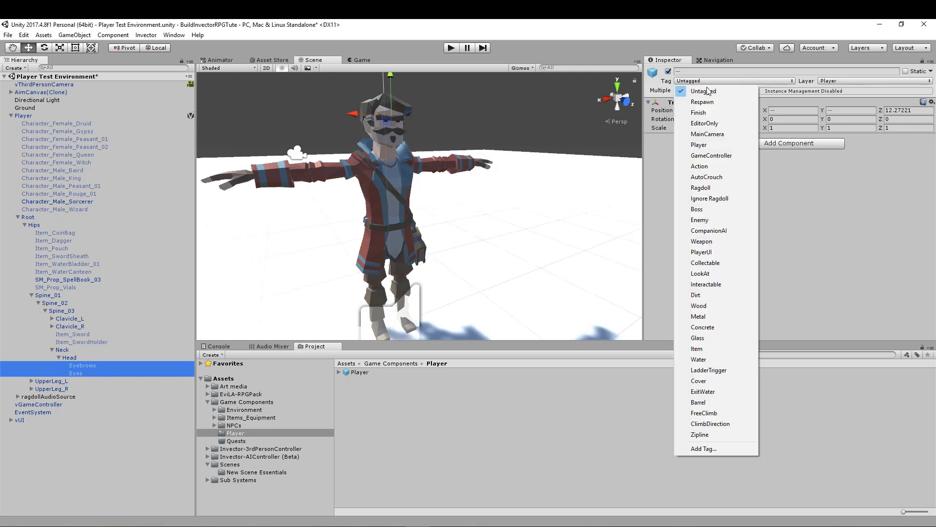
{"action": "left_click", "coordinate": [715, 198]}
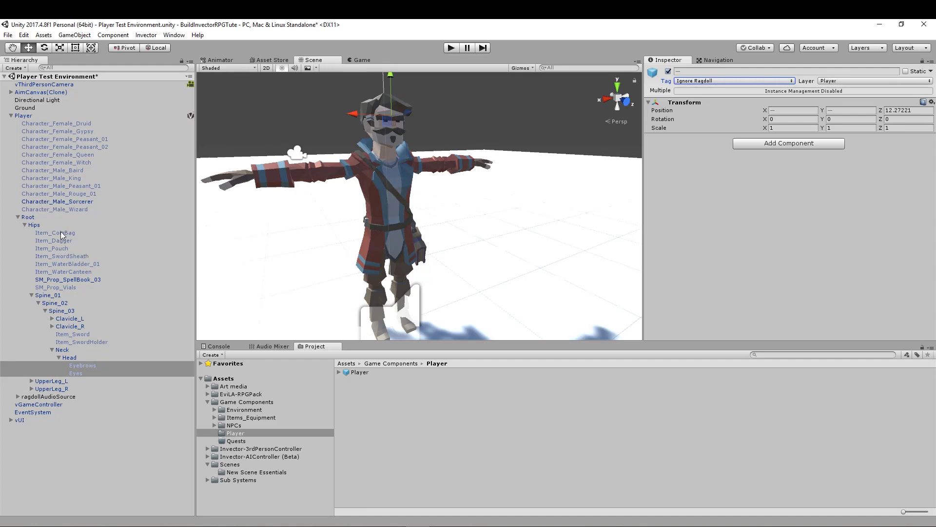
- Check the tags of Item_WaterBladder_01 and SM_Prop_SpellBook_03, and collapse the Hips and Root hierarchy
{"action": "left_click", "coordinate": [69, 264]}
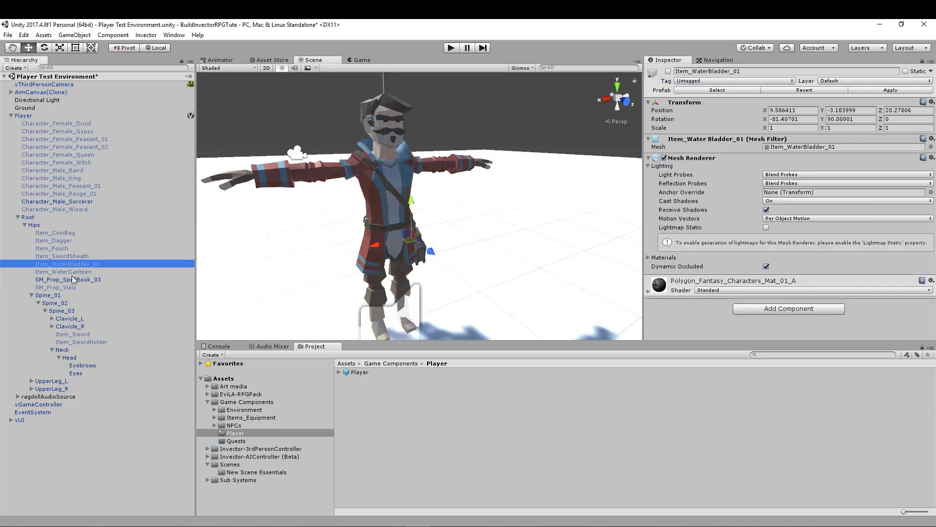
{"action": "left_click", "coordinate": [67, 281]}
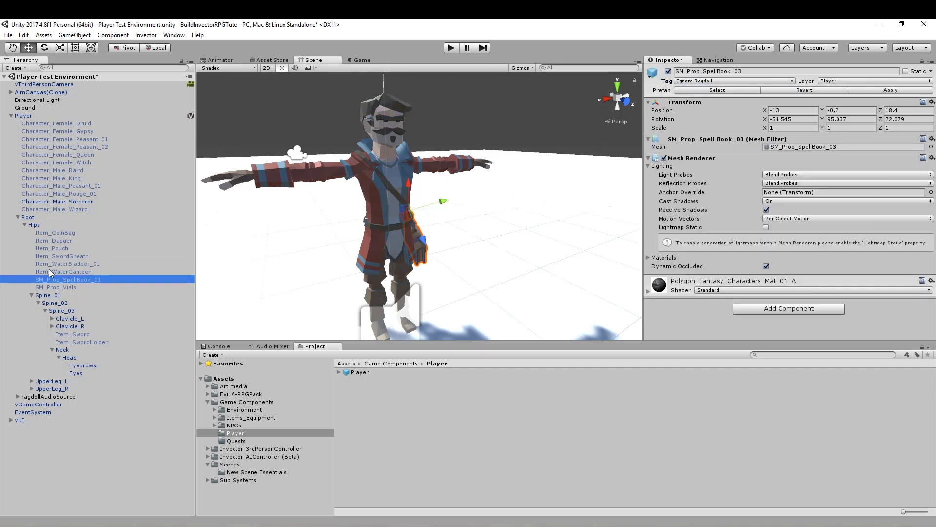
{"action": "left_click", "coordinate": [25, 225]}
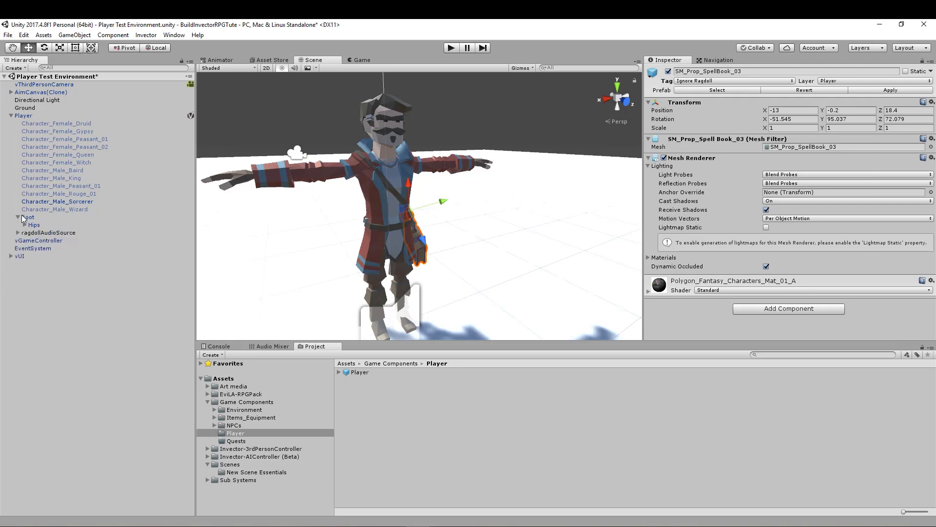
{"action": "left_click", "coordinate": [19, 217]}
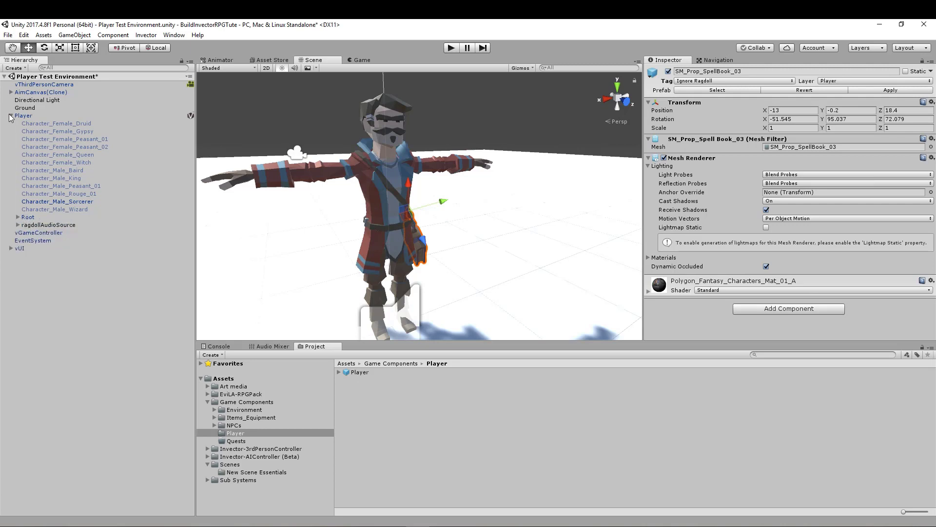
- Review the Player's character meshes from Character_Female_Druid to Character_Male_Wizard, including Character_Male_Sorcerer, and collapse the Player hierarchy
{"action": "left_click", "coordinate": [63, 125]}
{"action": "left_click", "coordinate": [65, 209], "text": "shift"}
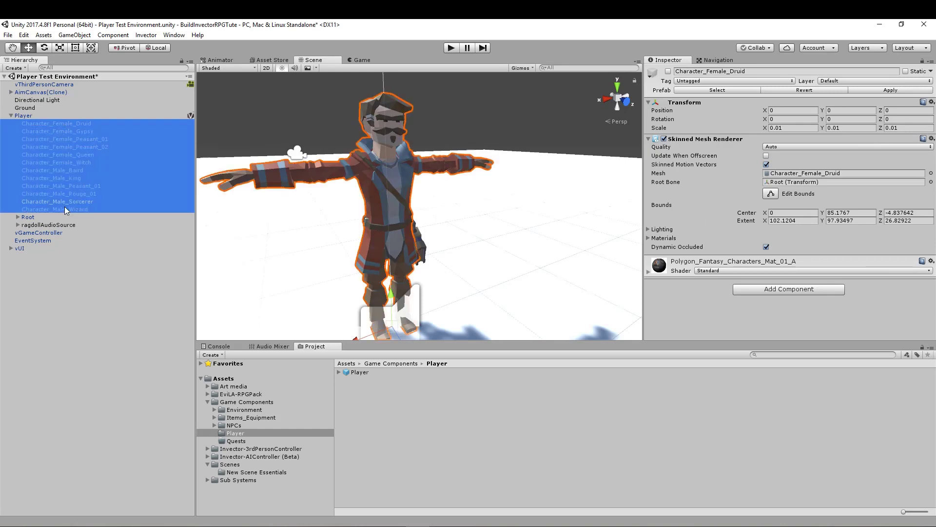
{"action": "left_click", "coordinate": [69, 201]}
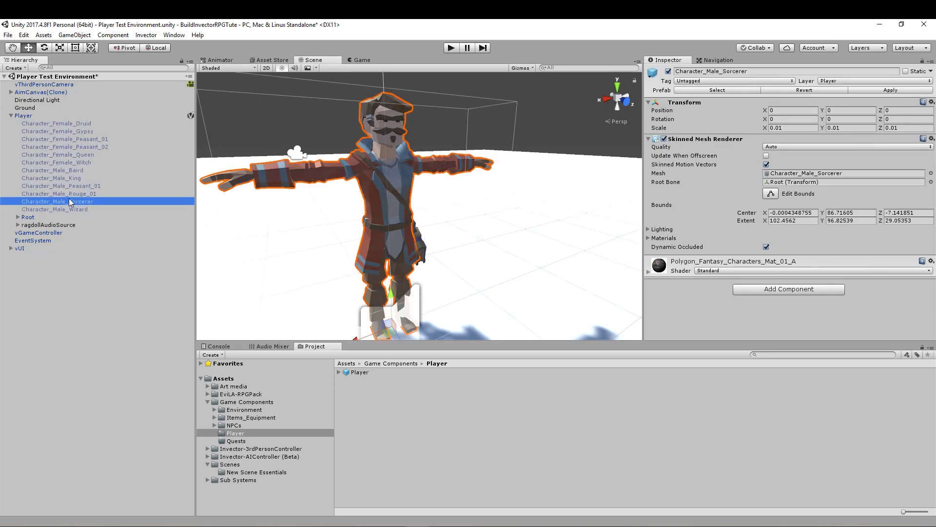
{"action": "left_click", "coordinate": [11, 115]}
- Add Invector's Basic Locomotion FootStep component to the Player
{"action": "left_click", "coordinate": [24, 116]}
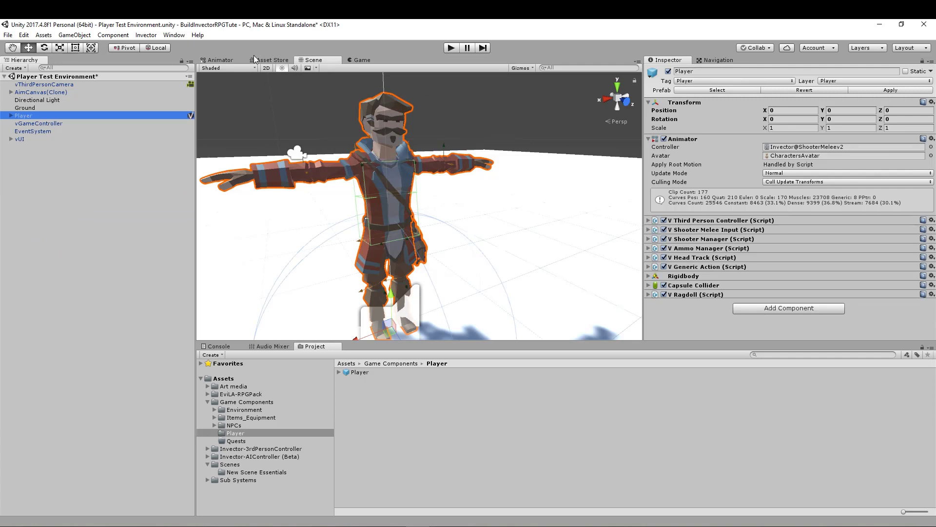
{"action": "middle_click_drag", "start_coordinate": [380, 256], "coordinate": [397, 223]}
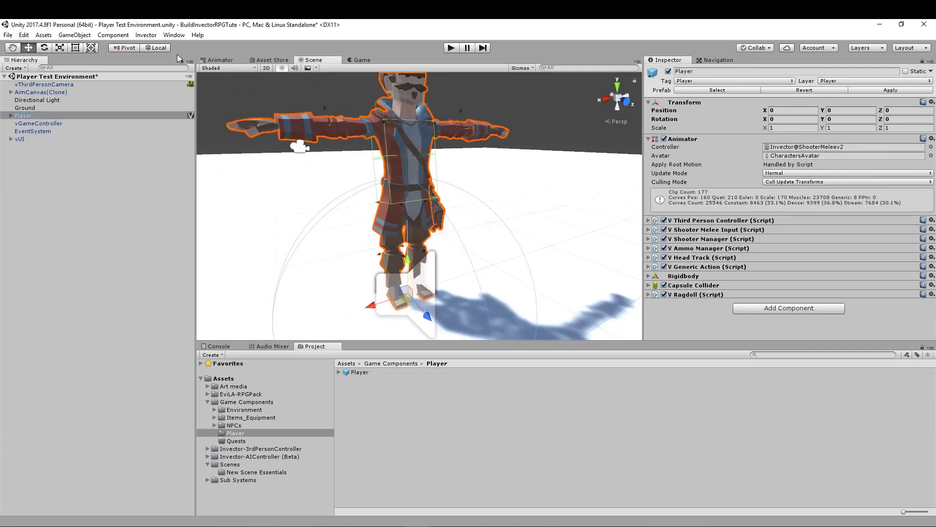
{"action": "left_click", "coordinate": [146, 35]}
{"action": "mouse_move", "coordinate": [195, 46]}
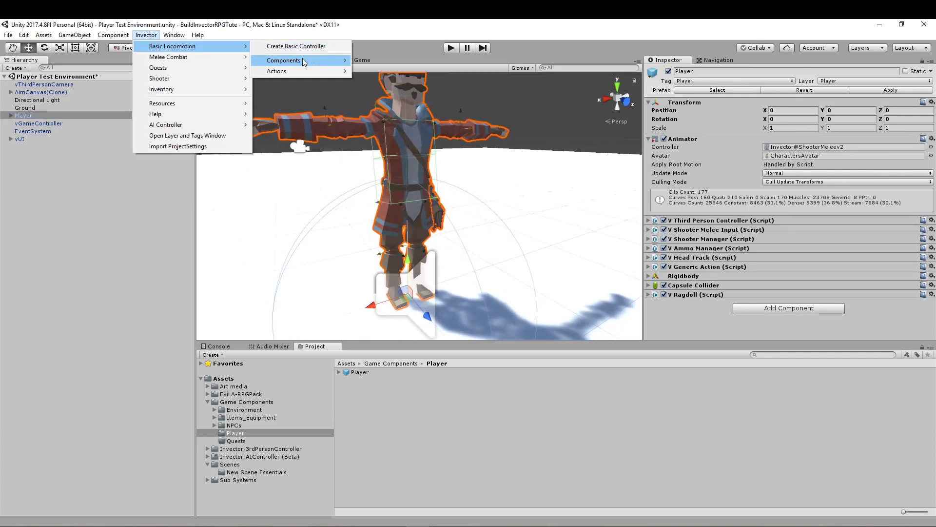
{"action": "mouse_move", "coordinate": [300, 59]}
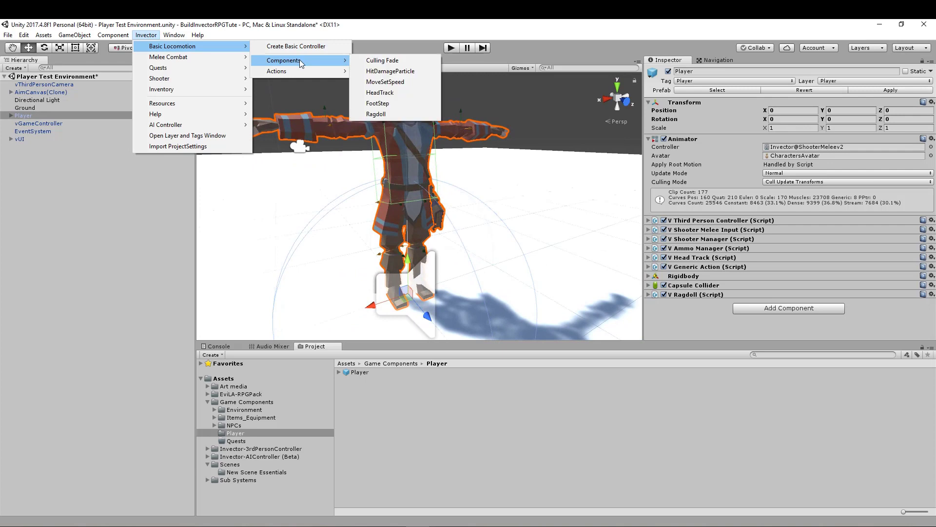
{"action": "left_click", "coordinate": [383, 103]}
- Examine the Player's feet and open the Foot Step component's properties to review its foot triggers, Default Surface and Custom Surfaces
{"action": "scroll", "coordinate": [449, 257], "scroll_direction": "up", "scroll_amount": 10}
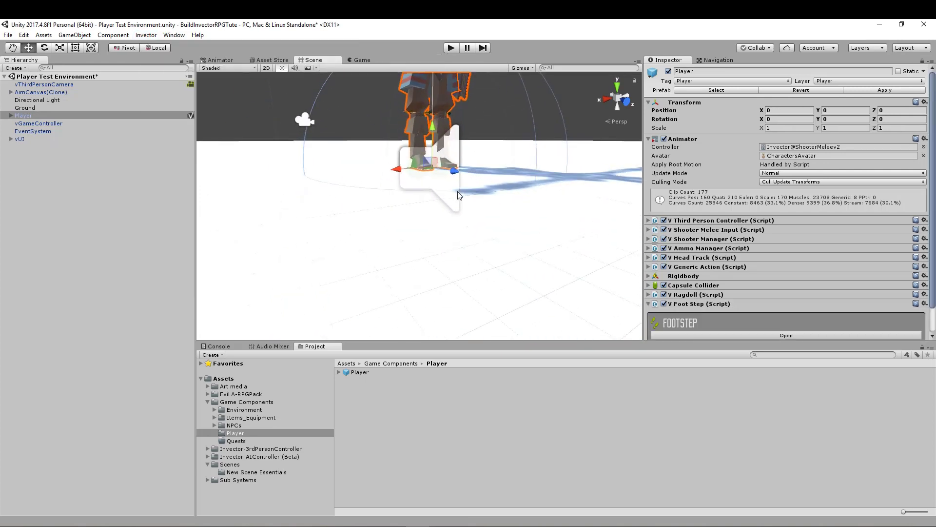
{"action": "middle_click_drag", "start_coordinate": [454, 162], "coordinate": [455, 198]}
{"action": "scroll", "coordinate": [458, 192], "scroll_direction": "down", "scroll_amount": 6}
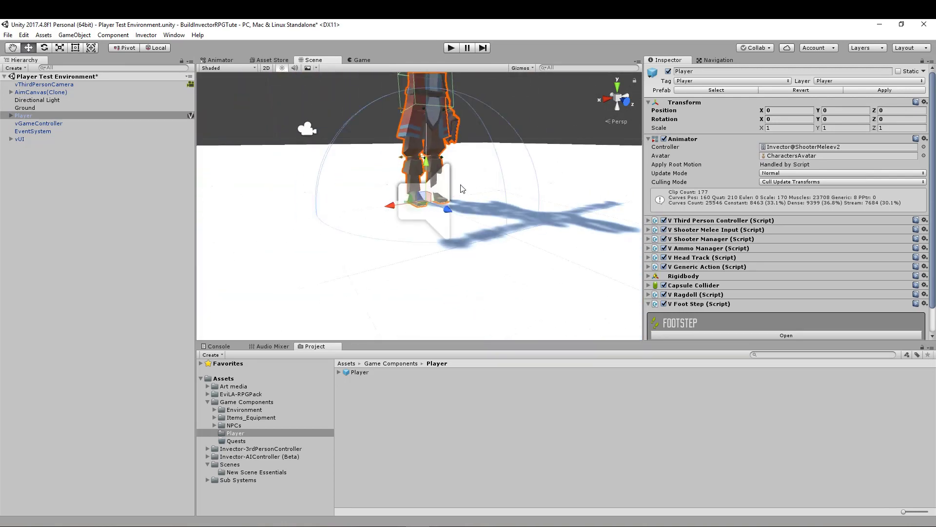
{"action": "middle_click_drag", "start_coordinate": [430, 230], "coordinate": [427, 238]}
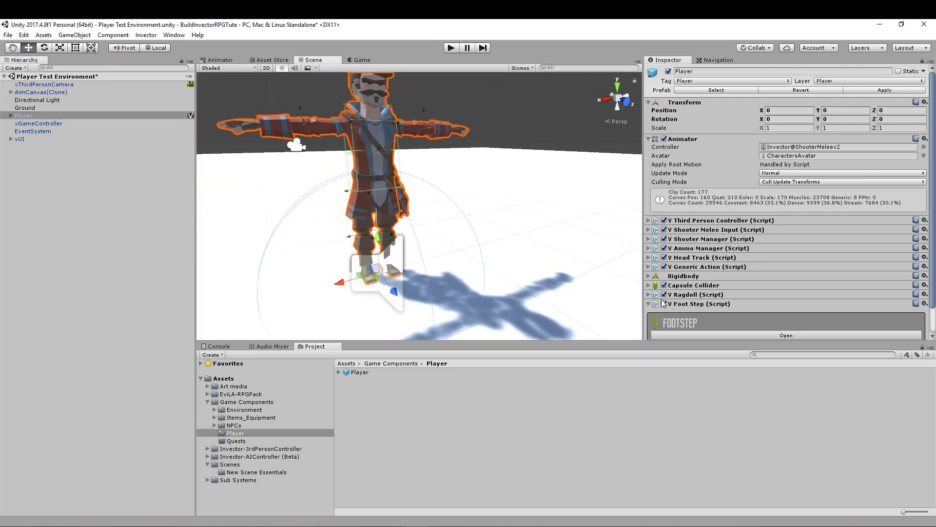
{"action": "scroll", "coordinate": [676, 314], "scroll_direction": "down", "scroll_amount": 2}
{"action": "left_click", "coordinate": [770, 307]}
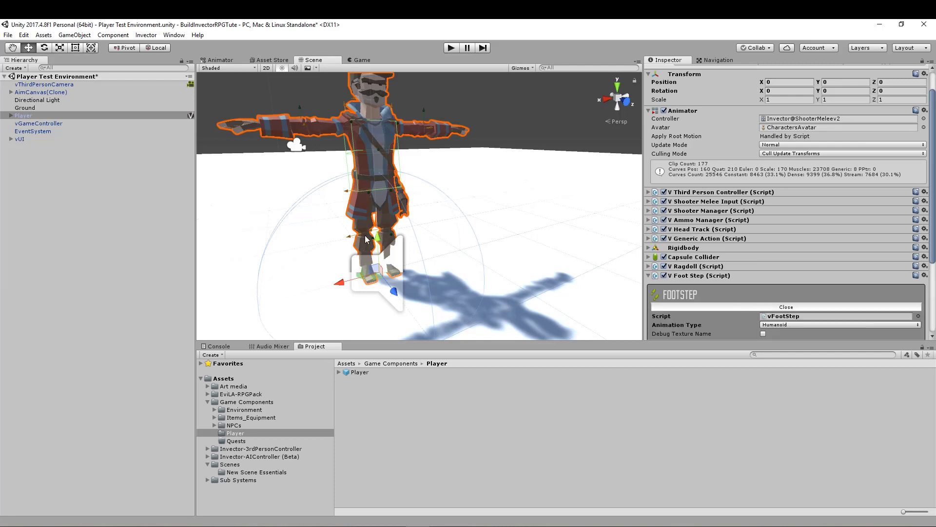
{"action": "scroll", "coordinate": [745, 305], "scroll_direction": "down", "scroll_amount": 6}
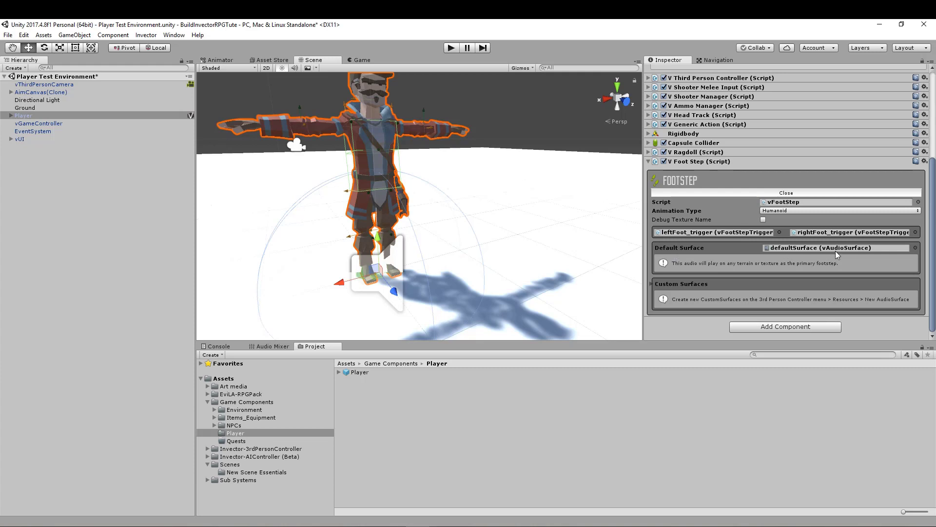
- Run the scene, walk the Player in all four directions to test the footsteps, and end the play test
{"action": "left_click", "coordinate": [455, 47]}
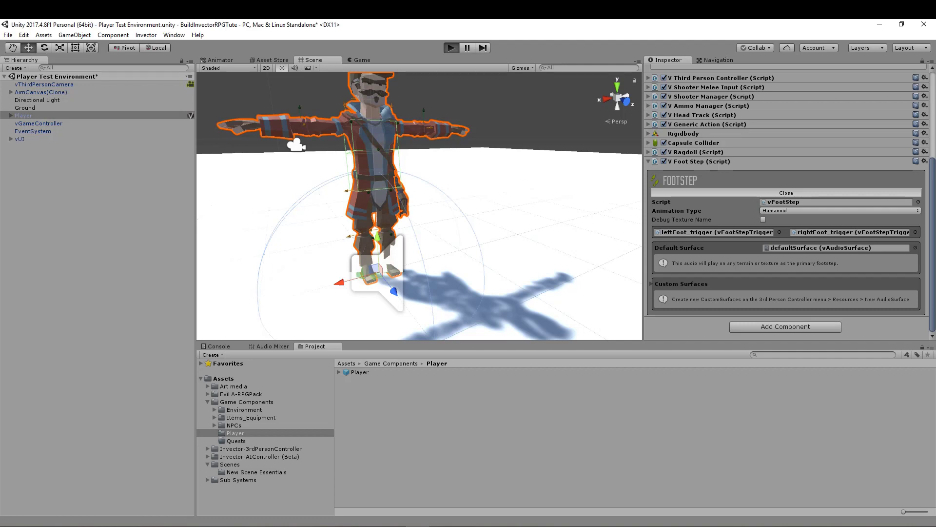
{"action": "key", "text": "w"}
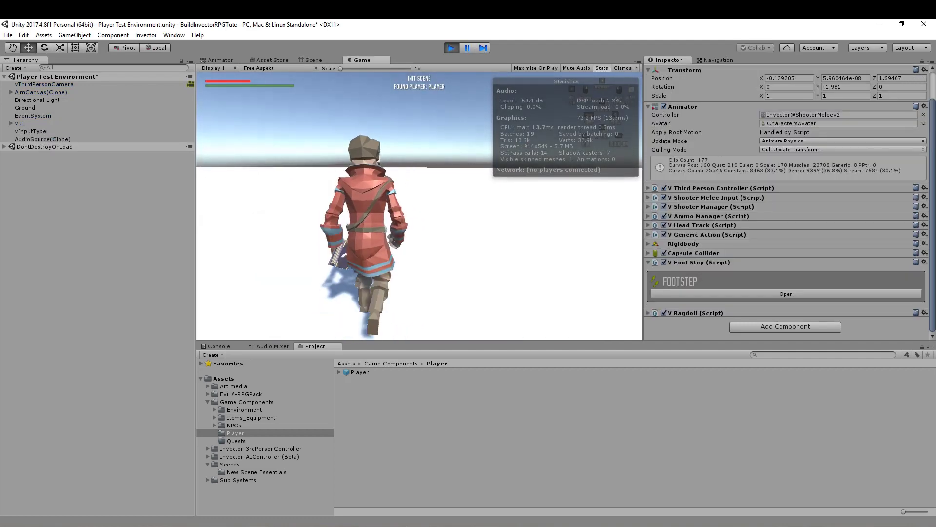
{"action": "key", "text": "d"}
{"action": "key", "text": "s"}
{"action": "key", "text": "a"}
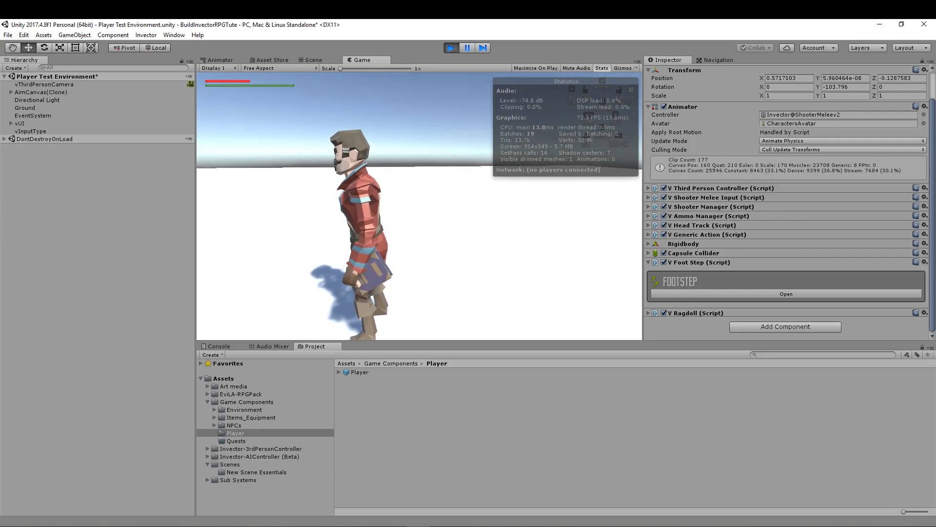
{"action": "key", "text": "alt+Tab"}
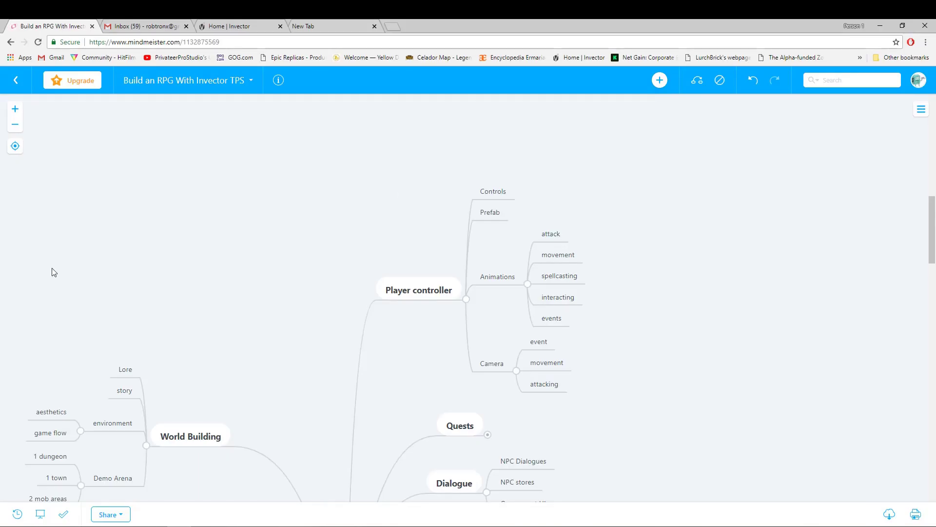
{"action": "left_click", "coordinate": [414, 526]}
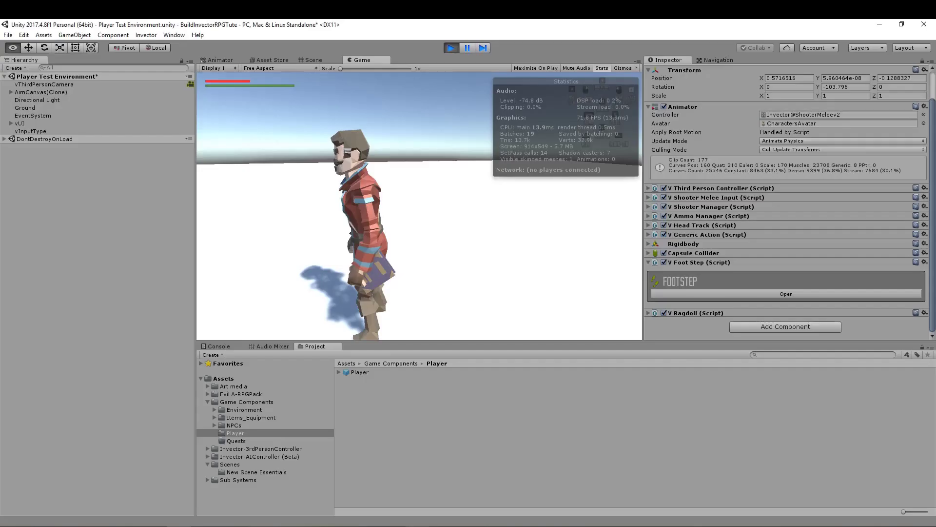
{"action": "left_click", "coordinate": [451, 47]}
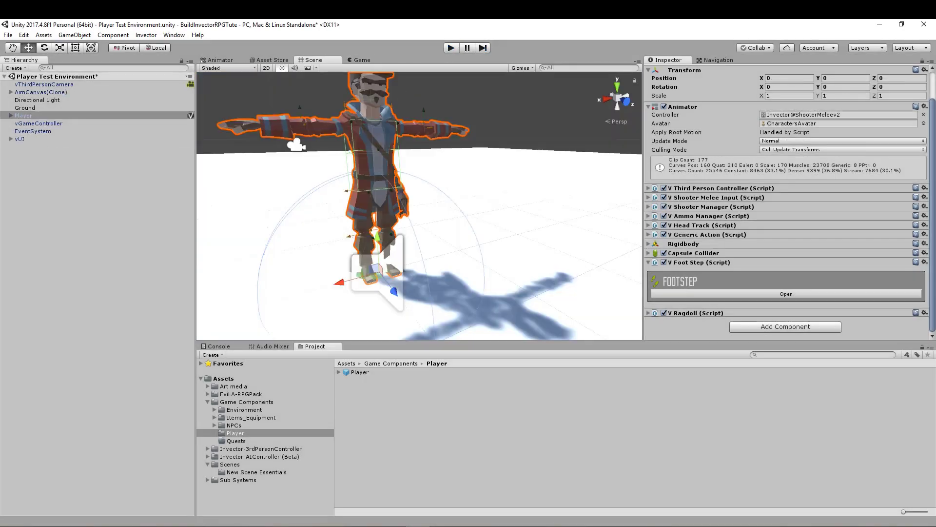
{"action": "key", "text": "alt+Tab"}
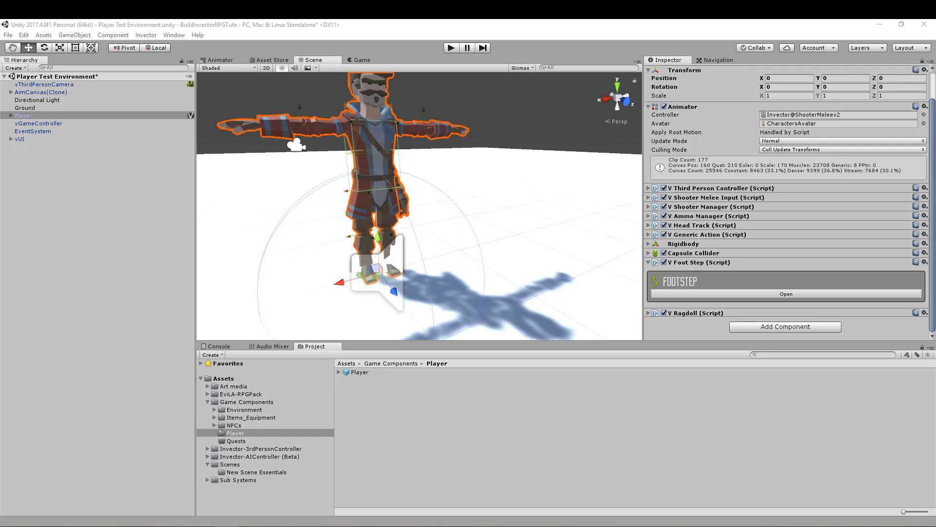
- Play-test the scene again, running the Player forward, backward and sideways with repeated turns to check the footsteps, and stop the test
{"action": "left_click", "coordinate": [452, 48]}
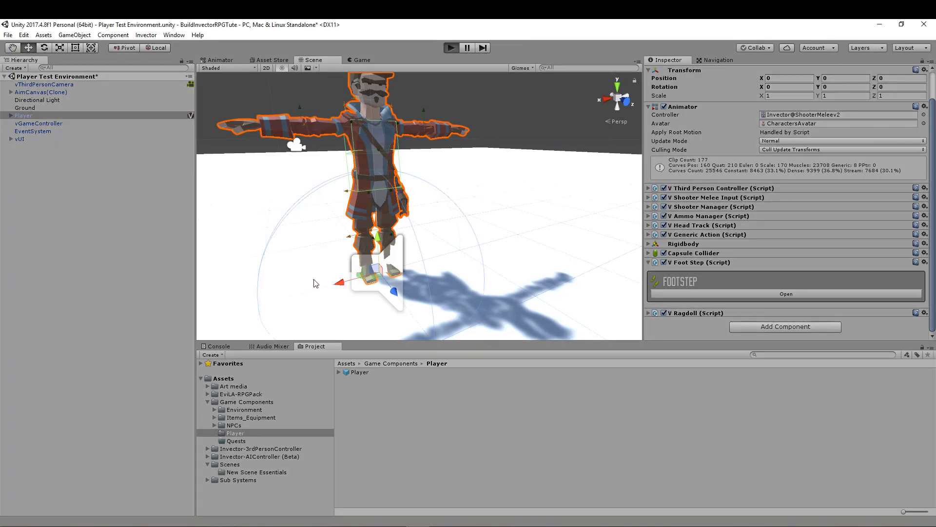
{"action": "key", "text": "w"}
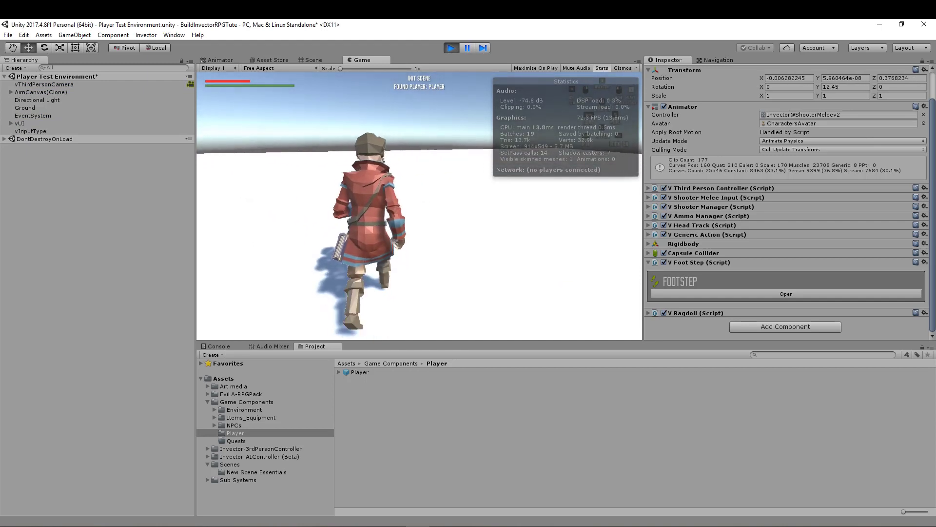
{"action": "key", "text": "a"}
{"action": "key", "text": "d"}
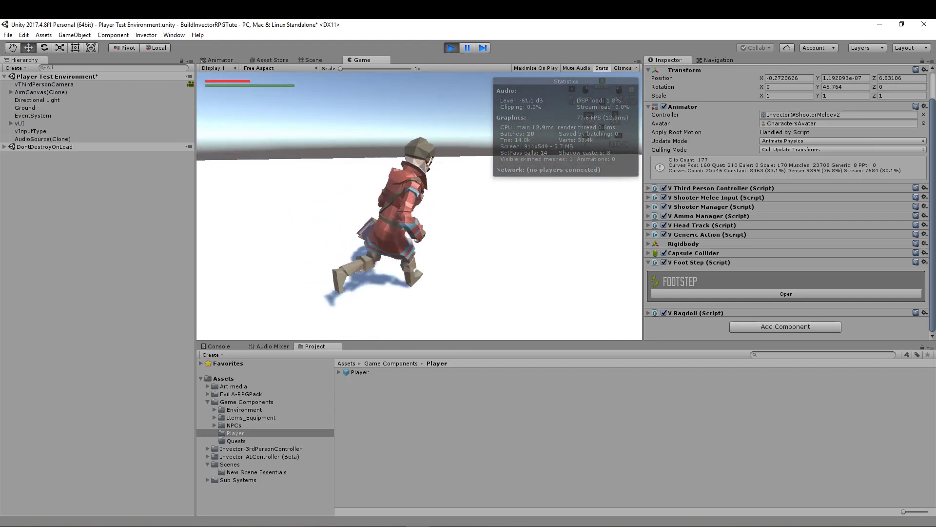
{"action": "key", "text": "a"}
{"action": "key", "text": "s"}
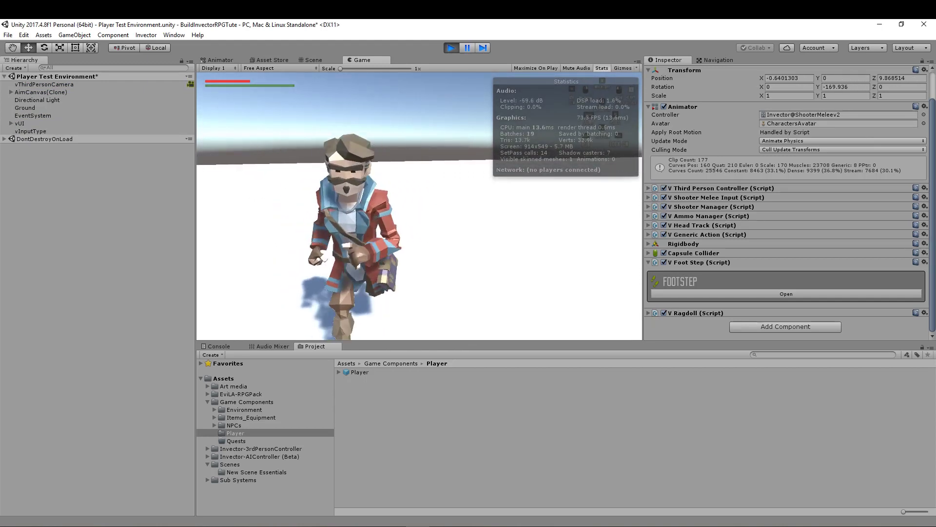
{"action": "key", "text": "d"}
{"action": "key", "text": "w"}
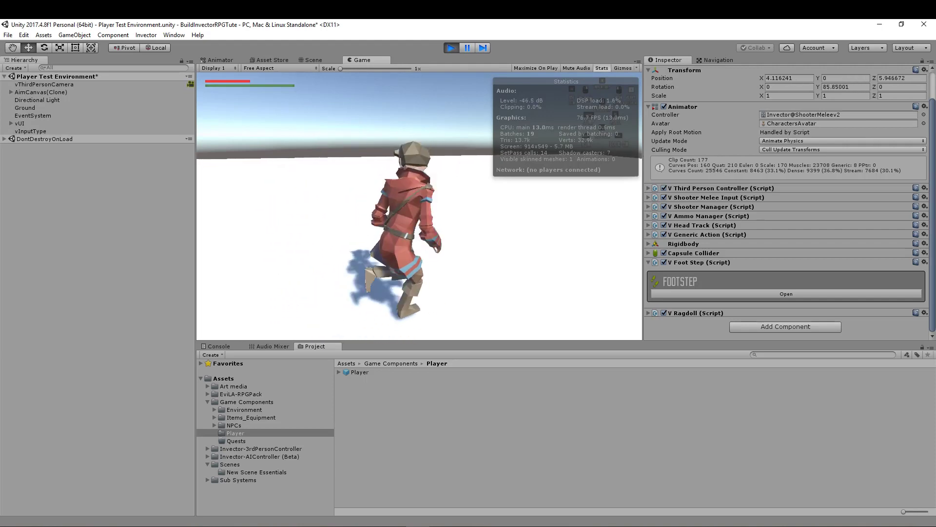
{"action": "key", "text": "a"}
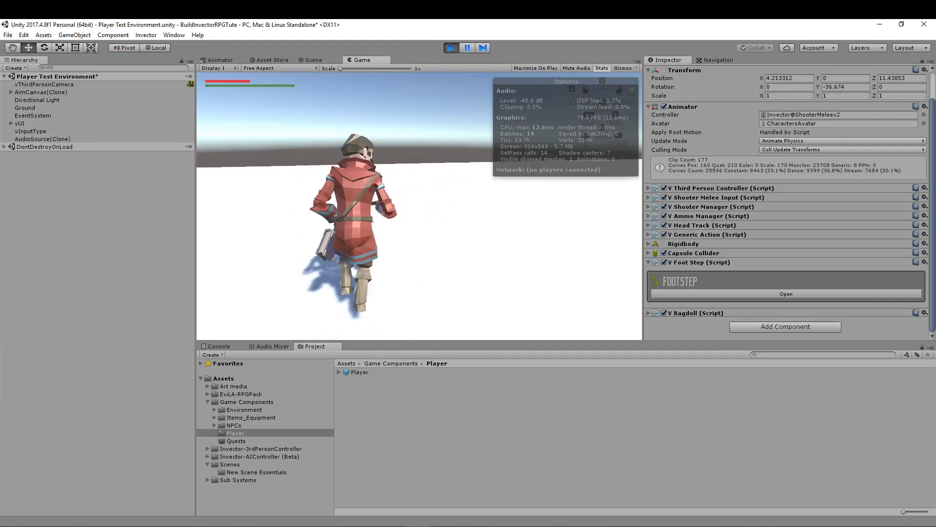
{"action": "key", "text": "d"}
{"action": "key", "text": "a"}
{"action": "key", "text": "s"}
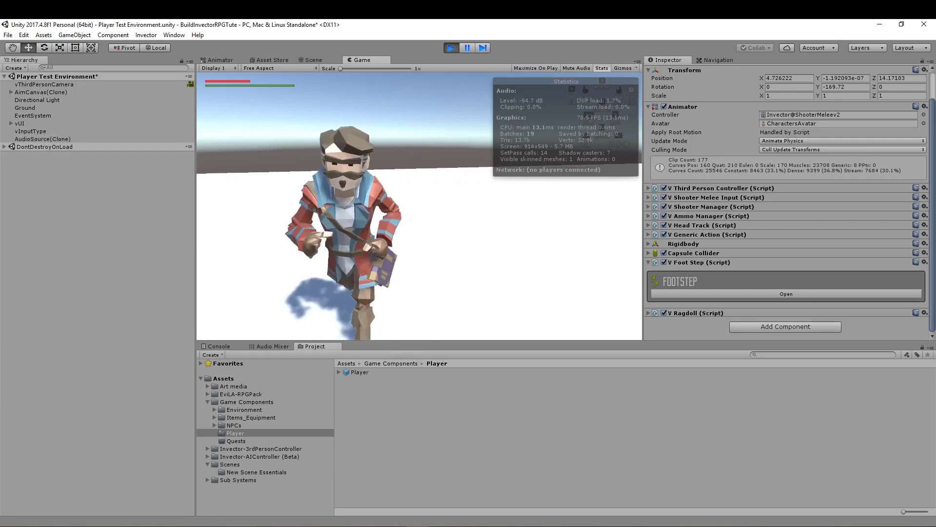
{"action": "key", "text": "a"}
{"action": "key", "text": "s"}
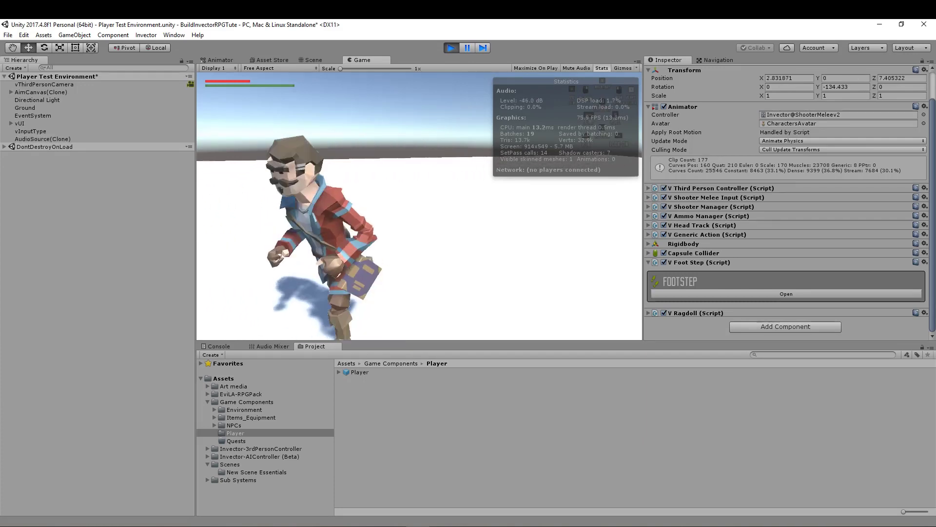
{"action": "key", "text": "d"}
{"action": "key", "text": "w"}
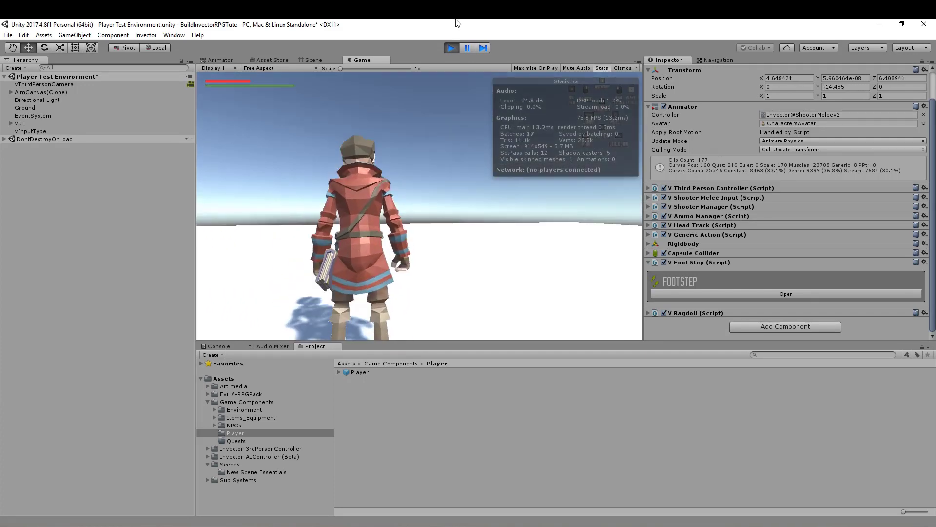
{"action": "left_click", "coordinate": [451, 48]}
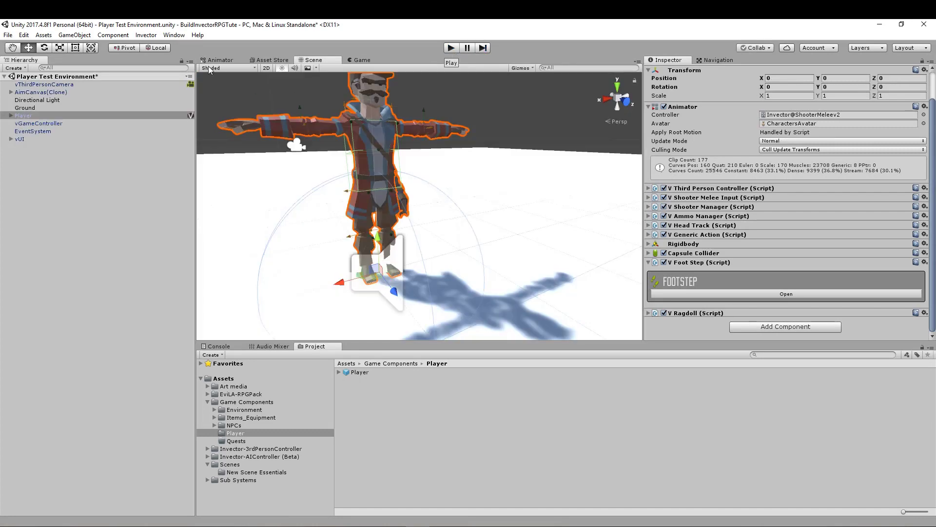
- Look through Invector's Basic Locomotion components available for the Player
{"action": "left_click", "coordinate": [145, 37]}
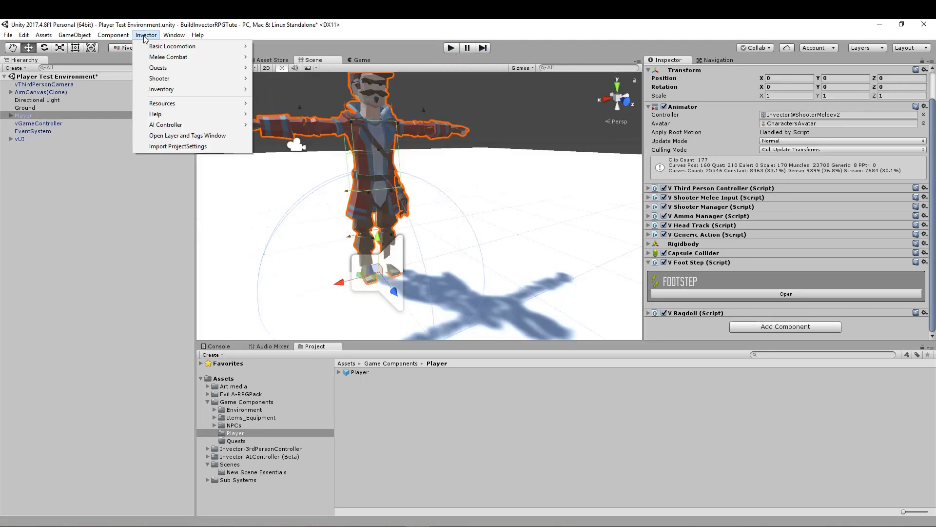
{"action": "mouse_move", "coordinate": [171, 46]}
{"action": "mouse_move", "coordinate": [290, 63]}
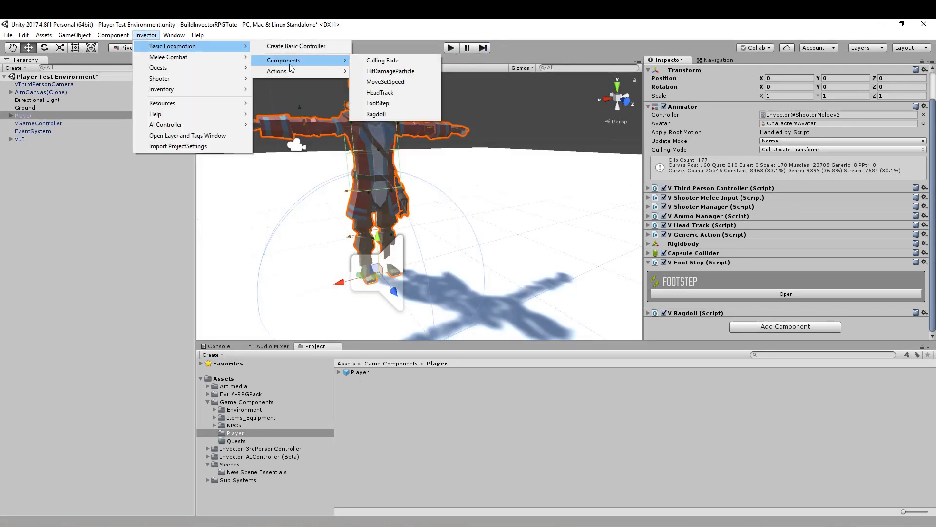
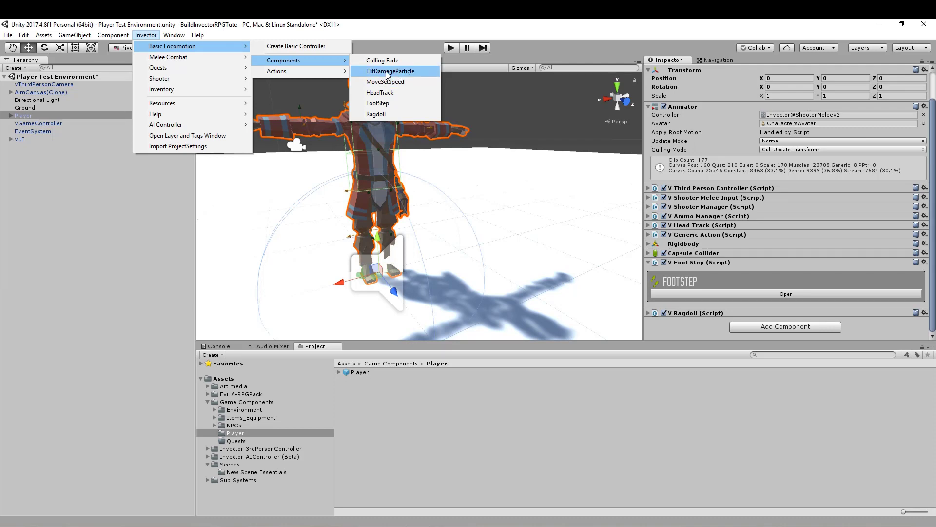
- Add Invector's HitDamageParticle component to the Player and open its properties
{"action": "left_click", "coordinate": [385, 73]}
{"action": "scroll", "coordinate": [812, 229], "scroll_direction": "down", "scroll_amount": 3}
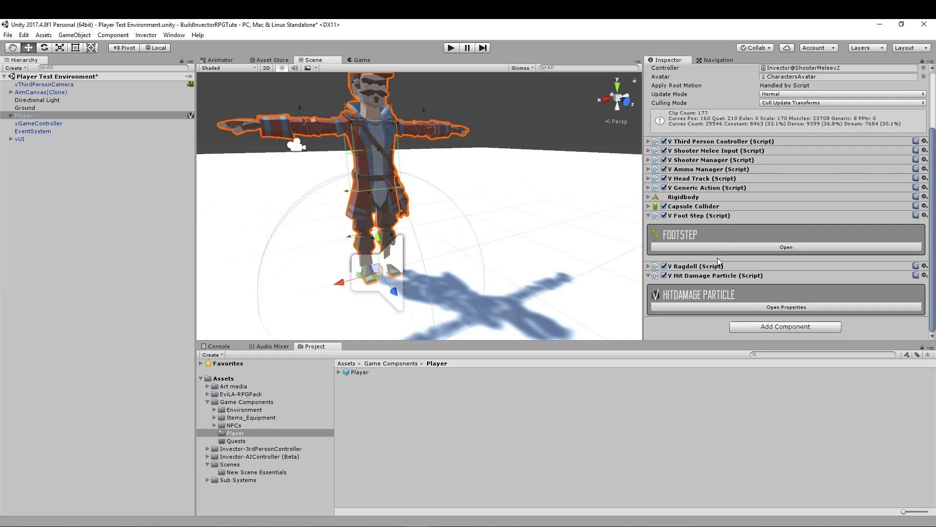
{"action": "left_click", "coordinate": [728, 305]}
{"action": "scroll", "coordinate": [731, 300], "scroll_direction": "down", "scroll_amount": 3}
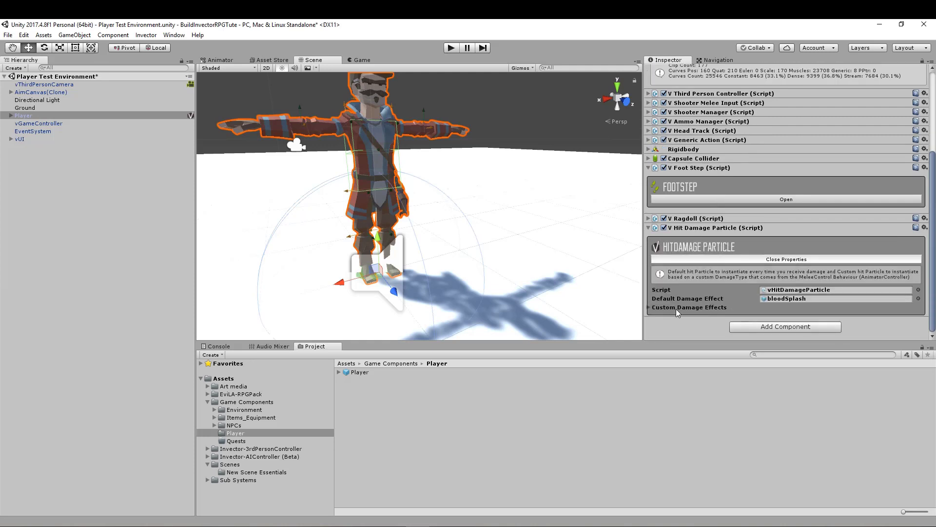
- Locate the bloodSplash default damage effect prefab, place it in the scene to preview its particles, and delete it
{"action": "left_click", "coordinate": [789, 299]}
{"action": "left_click", "coordinate": [371, 373]}
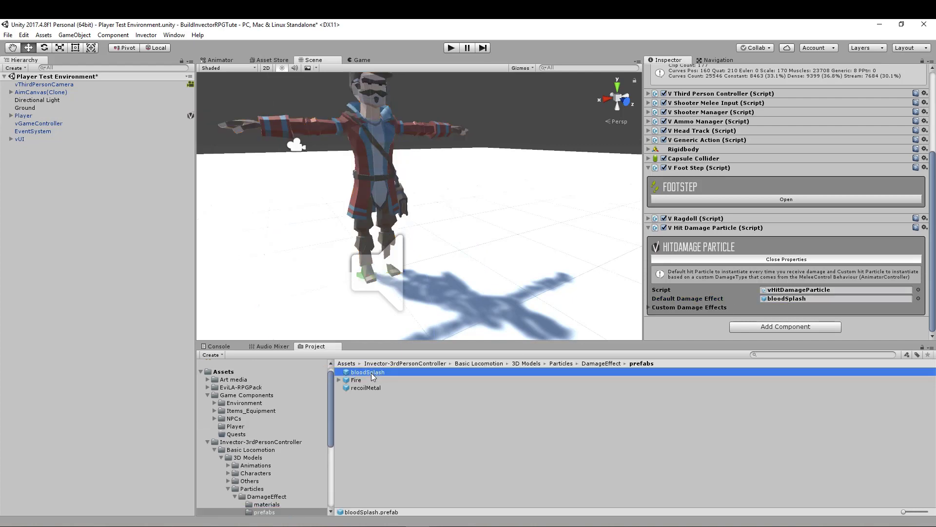
{"action": "mouse_move", "coordinate": [799, 287]}
{"action": "left_mouse_down"}
{"action": "mouse_move", "coordinate": [792, 199]}
{"action": "mouse_move", "coordinate": [792, 279]}
{"action": "left_mouse_up"}
{"action": "left_click_drag", "start_coordinate": [364, 373], "coordinate": [485, 263]}
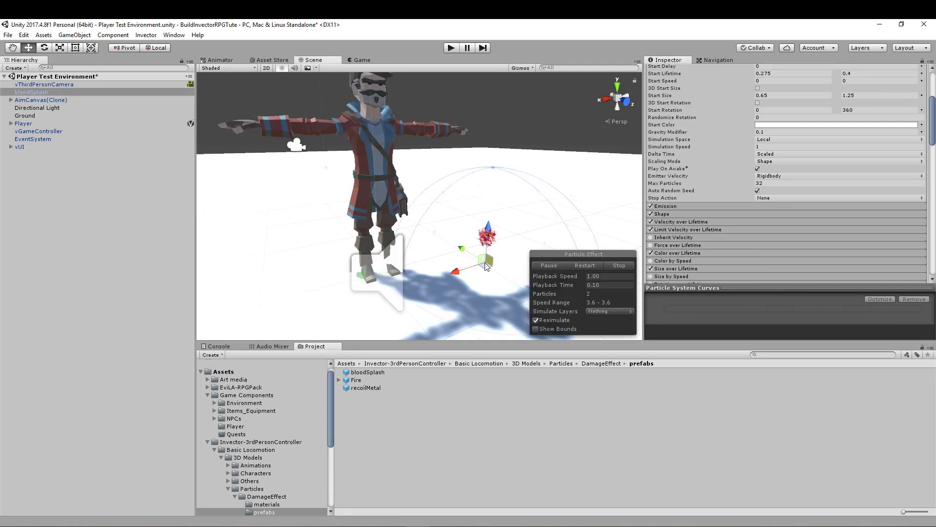
{"action": "left_click", "coordinate": [619, 265]}
{"action": "left_click", "coordinate": [25, 93]}
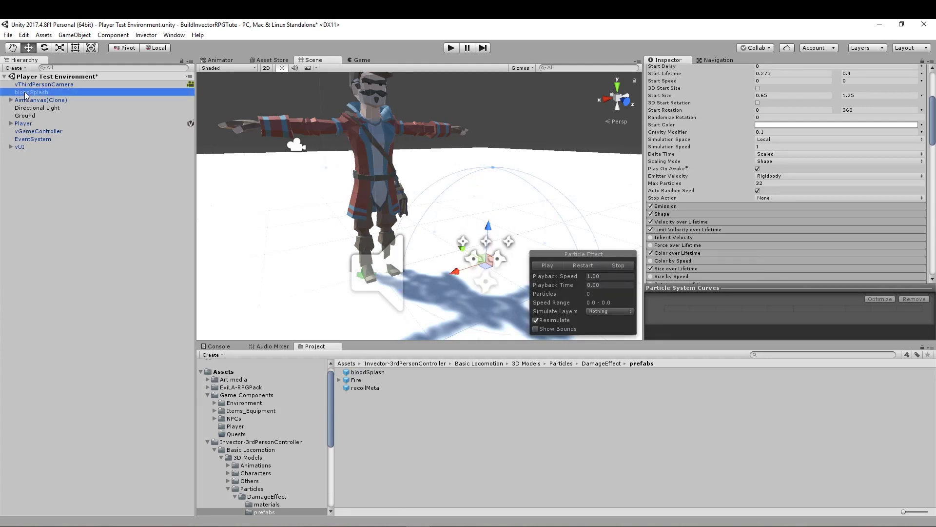
{"action": "key", "text": "Delete"}
- Reselect the Player, set the Custom Damage Effects size to 1, and expand the new element to review its Damage Type settings
{"action": "left_click", "coordinate": [27, 117]}
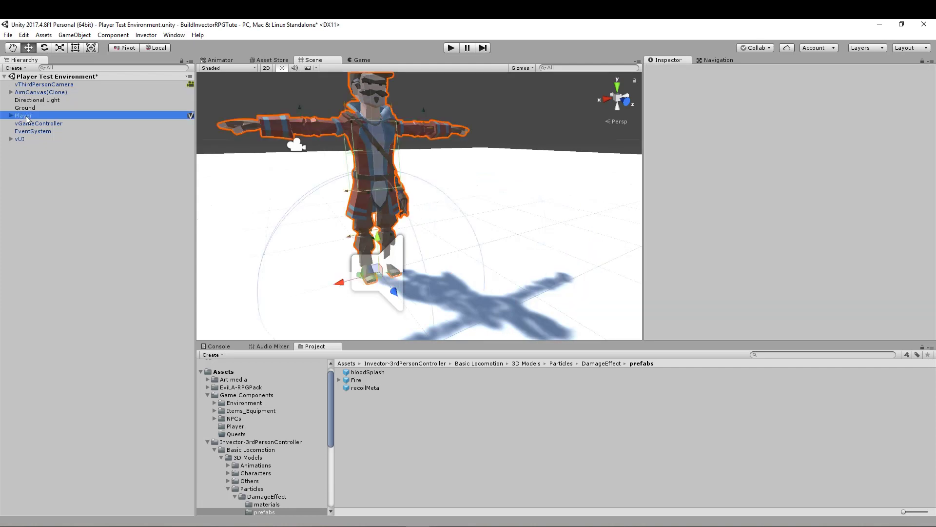
{"action": "scroll", "coordinate": [762, 294], "scroll_direction": "down", "scroll_amount": 5}
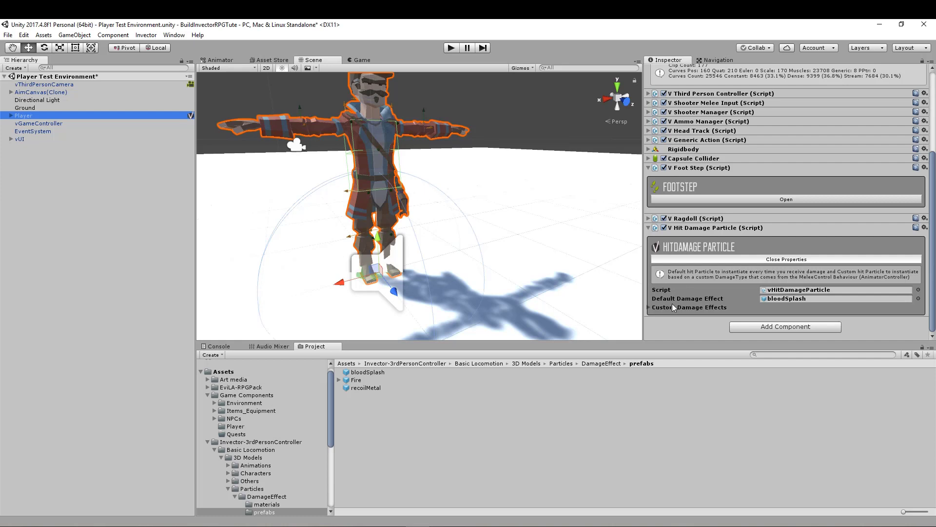
{"action": "left_click", "coordinate": [649, 308]}
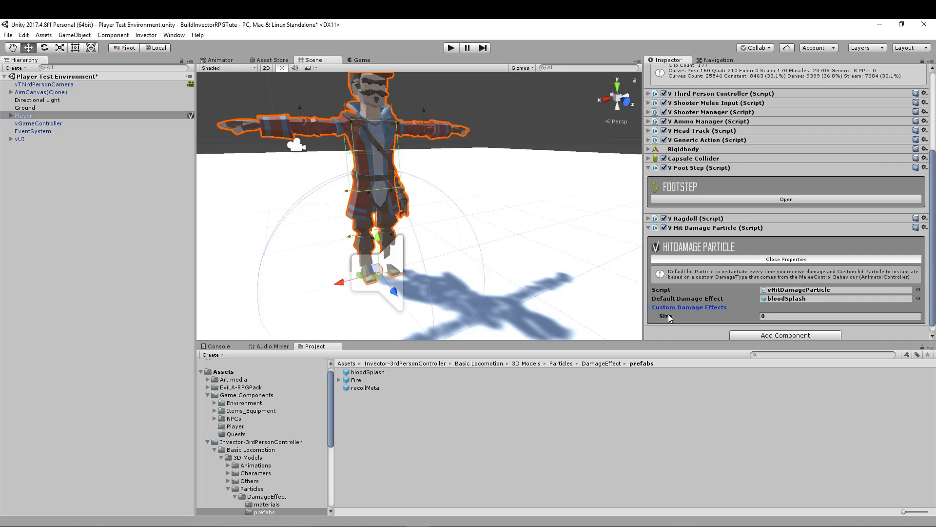
{"action": "scroll", "coordinate": [682, 316], "scroll_direction": "down", "scroll_amount": 1}
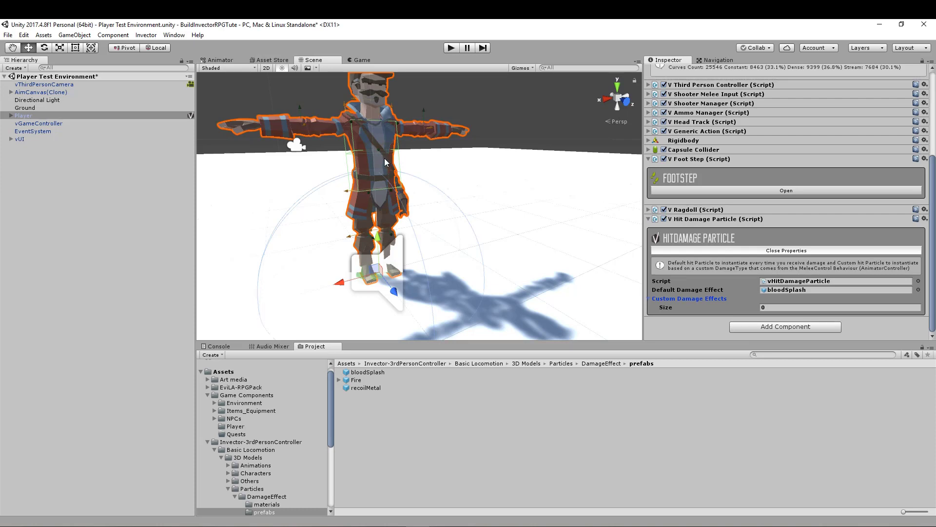
{"action": "left_click", "coordinate": [768, 307]}
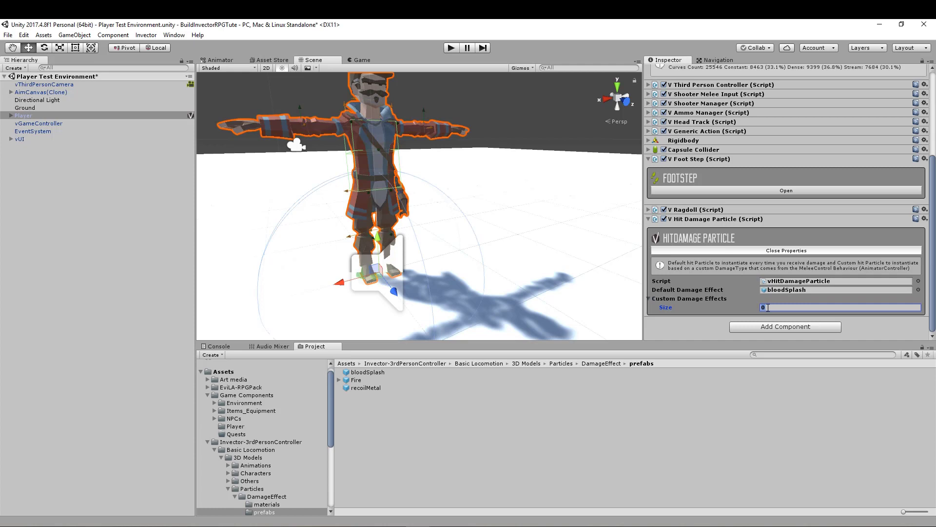
{"action": "type", "text": "1"}
{"action": "key", "text": "Return"}
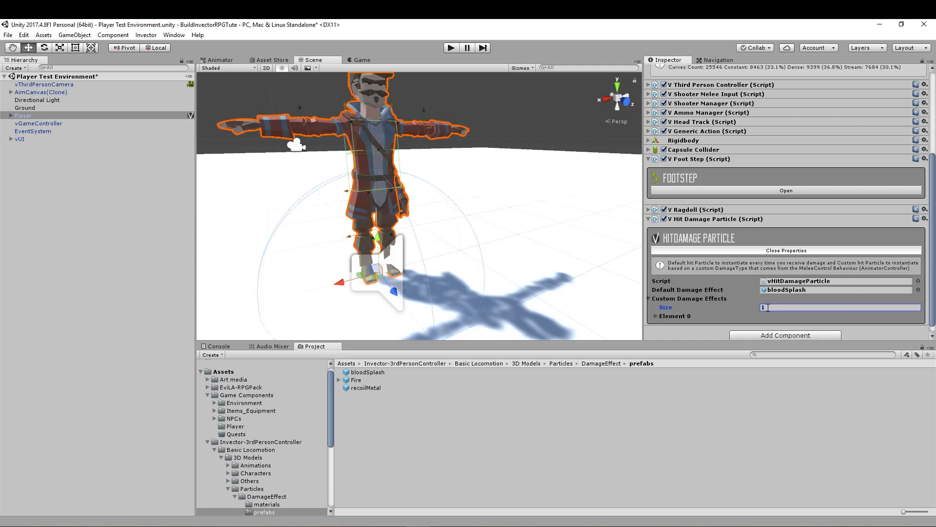
{"action": "left_click", "coordinate": [656, 316]}
{"action": "scroll", "coordinate": [663, 311], "scroll_direction": "down", "scroll_amount": 3}
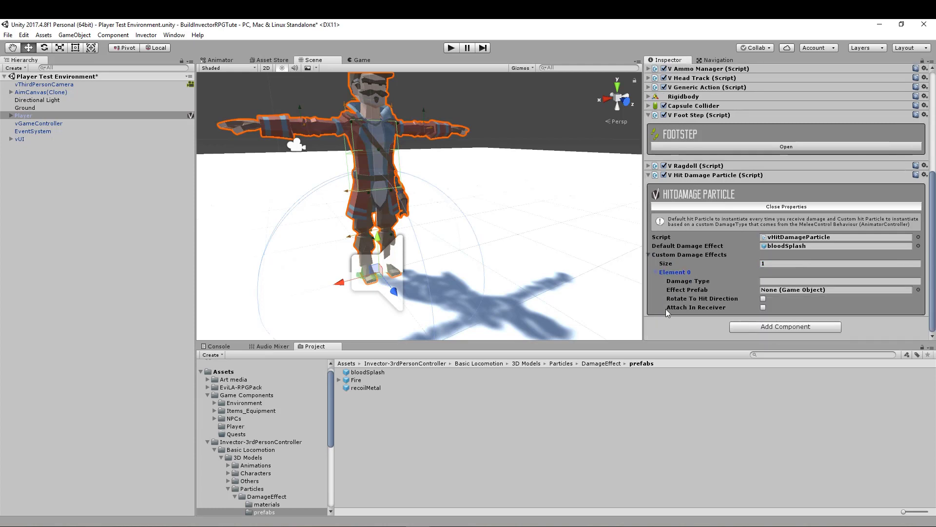
{"action": "left_click", "coordinate": [767, 281]}
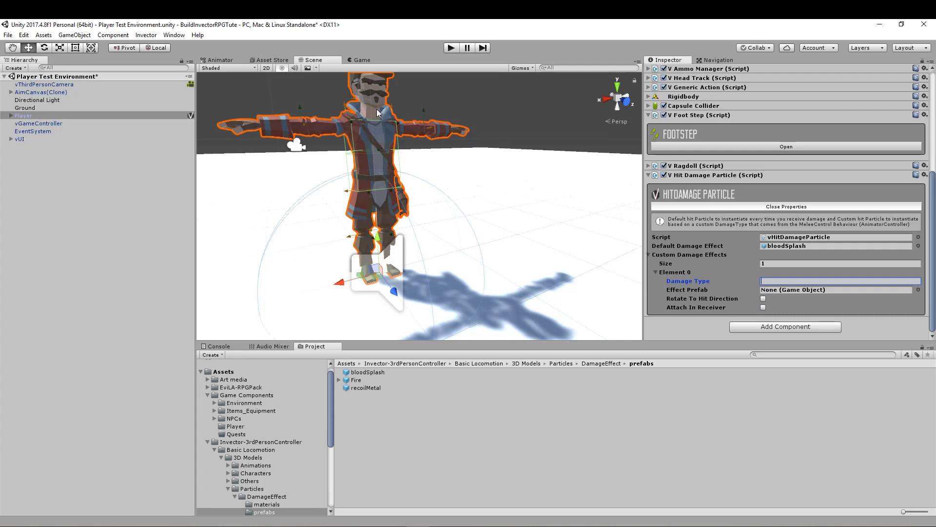
- Set the Custom Damage Effects size back to 0 and close the HitDamage Particle properties
{"action": "left_click", "coordinate": [769, 264]}
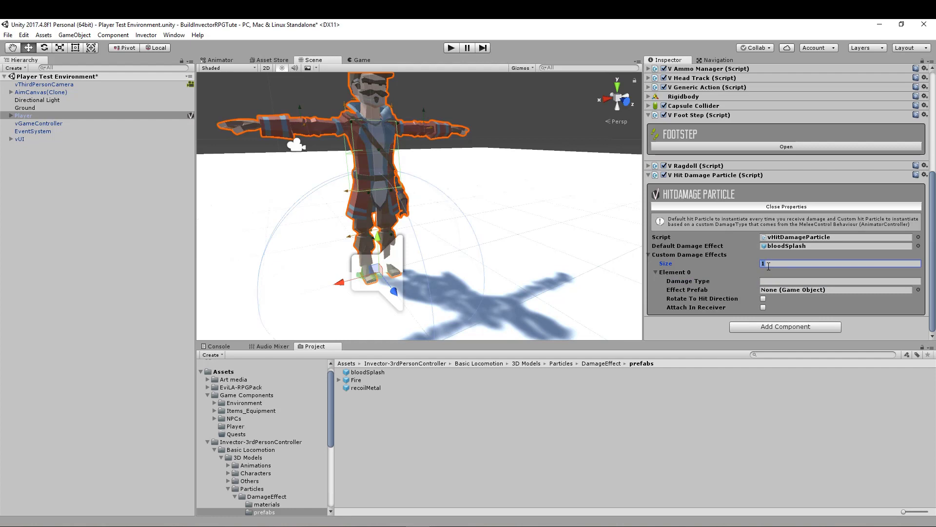
{"action": "type", "text": "0"}
{"action": "key", "text": "Return"}
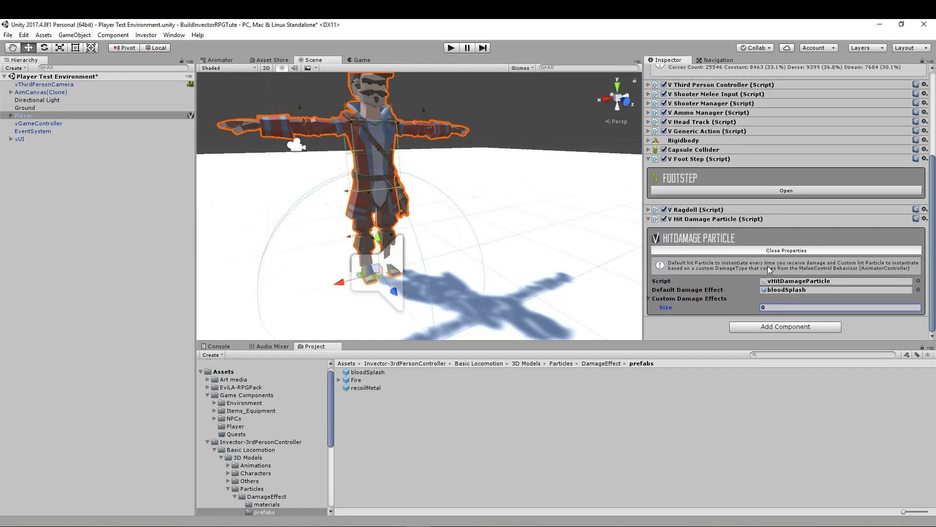
{"action": "left_click", "coordinate": [648, 298]}
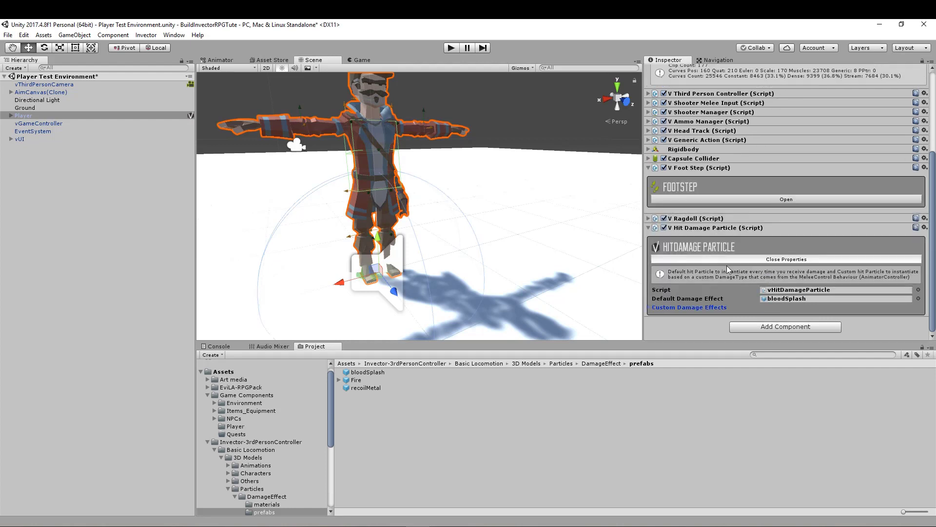
{"action": "left_click", "coordinate": [747, 259]}
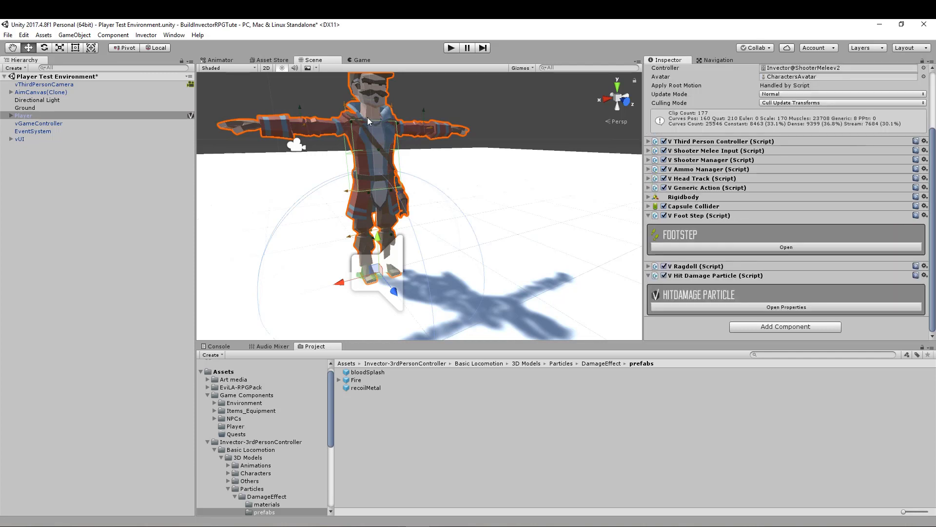
- Add Invector's Generic Action component to the Player and open its properties for review
{"action": "left_click", "coordinate": [155, 35]}
{"action": "mouse_move", "coordinate": [168, 47]}
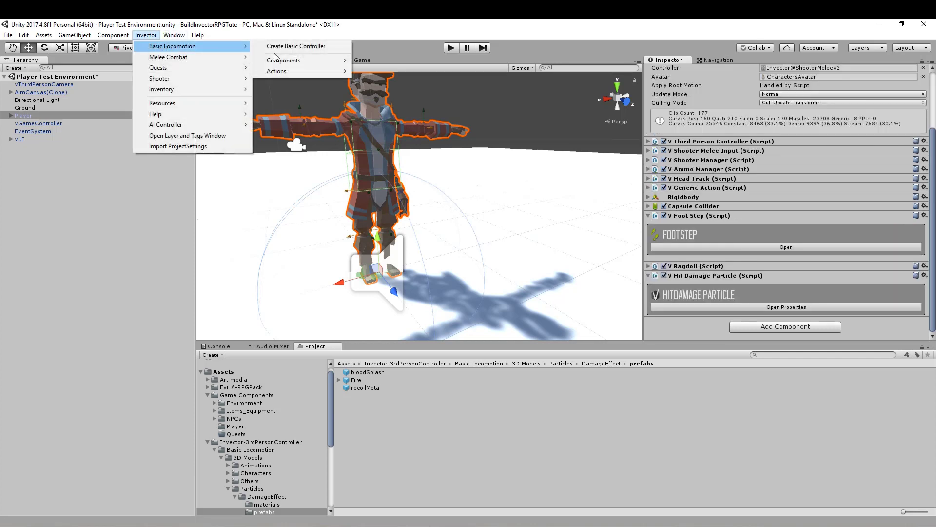
{"action": "mouse_move", "coordinate": [289, 61]}
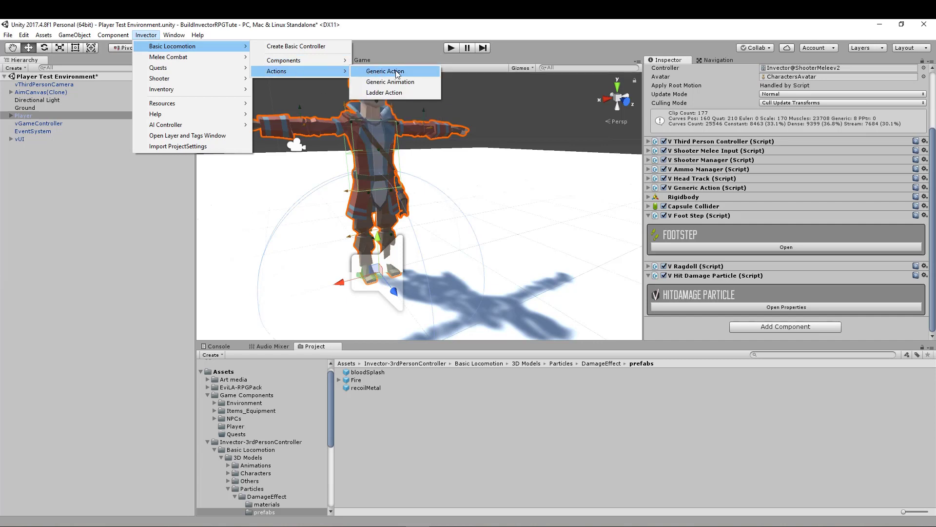
{"action": "left_click", "coordinate": [396, 73]}
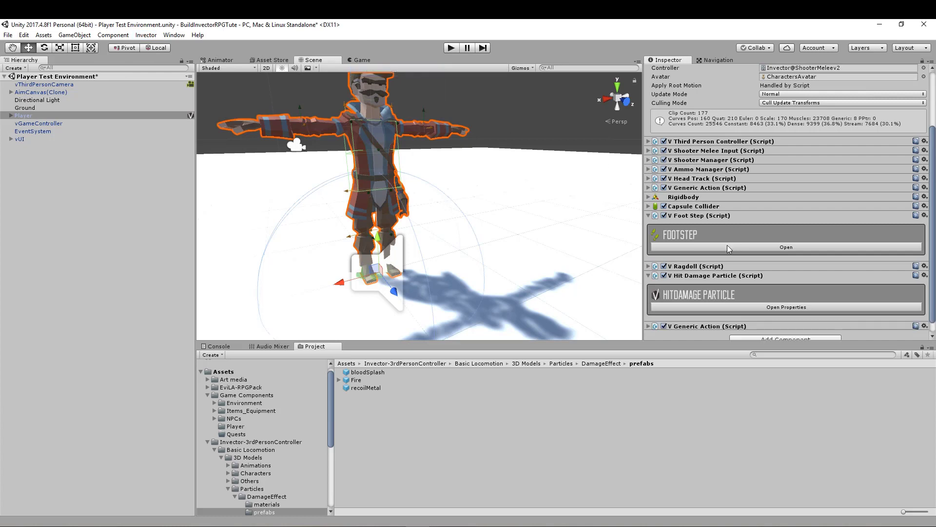
{"action": "scroll", "coordinate": [727, 245], "scroll_direction": "down", "scroll_amount": 1}
{"action": "left_click", "coordinate": [648, 313]}
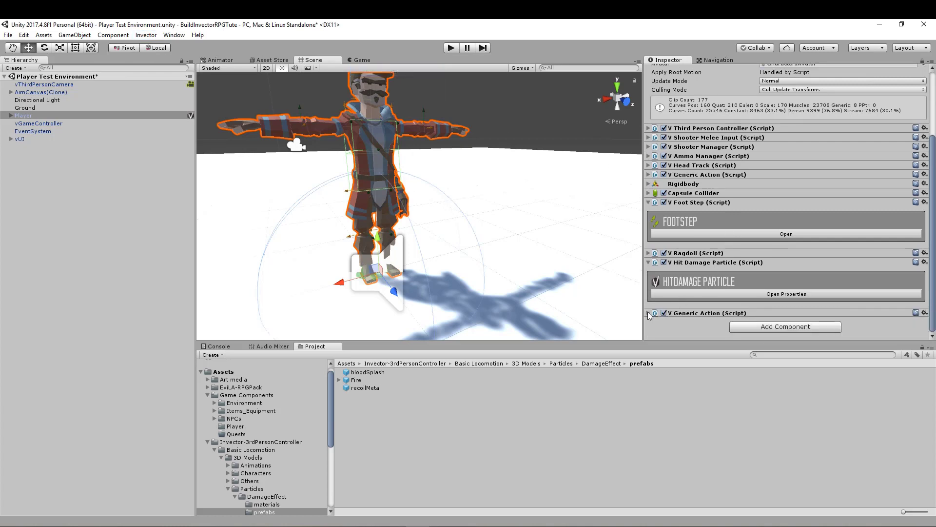
{"action": "scroll", "coordinate": [683, 310], "scroll_direction": "down", "scroll_amount": 2}
{"action": "left_click", "coordinate": [724, 306]}
{"action": "scroll", "coordinate": [726, 303], "scroll_direction": "down", "scroll_amount": 7}
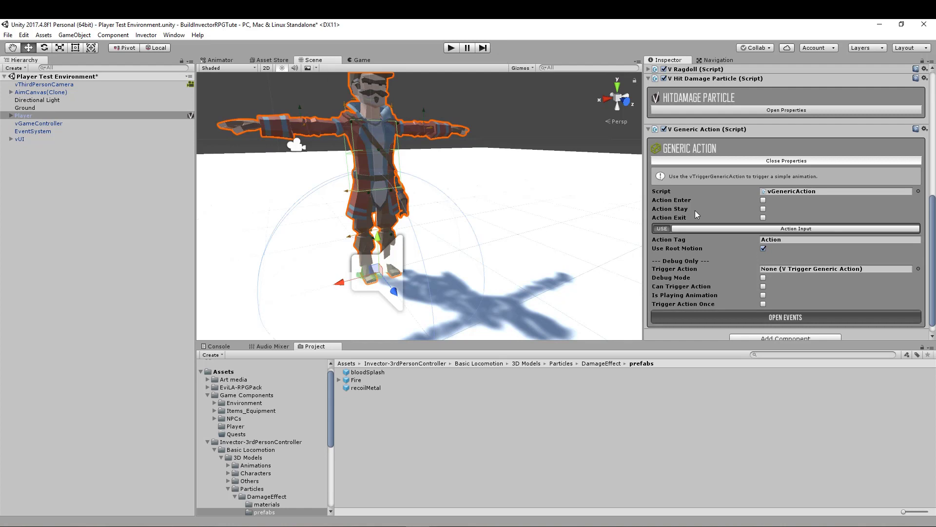
- Add Invector's Generic Animation component to the Player, review its properties, and collapse the Generic Animation and Generic Action components
{"action": "left_click", "coordinate": [146, 35]}
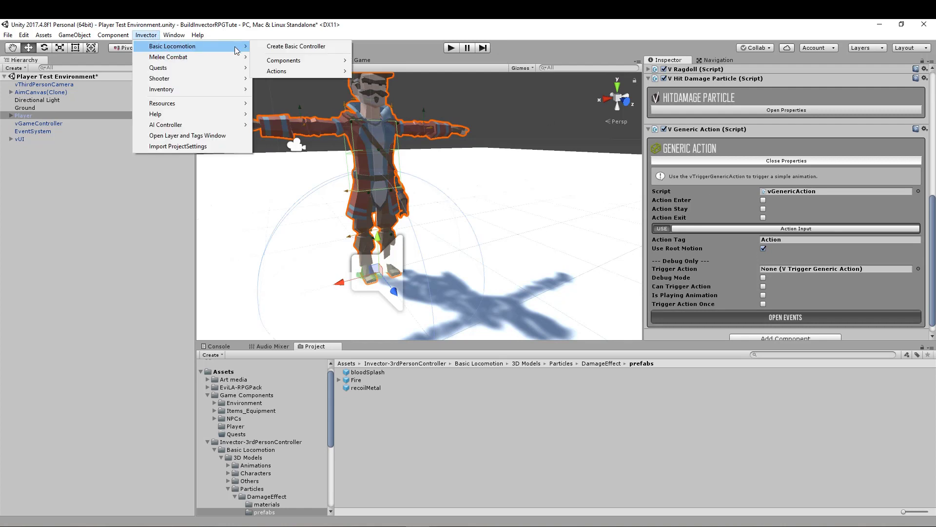
{"action": "mouse_move", "coordinate": [287, 69]}
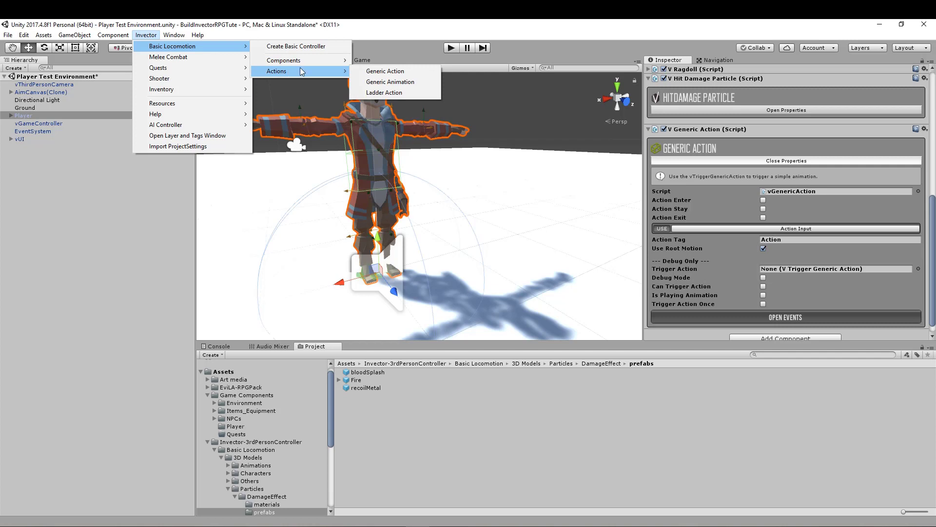
{"action": "left_click", "coordinate": [401, 85]}
{"action": "scroll", "coordinate": [804, 241], "scroll_direction": "down", "scroll_amount": 3}
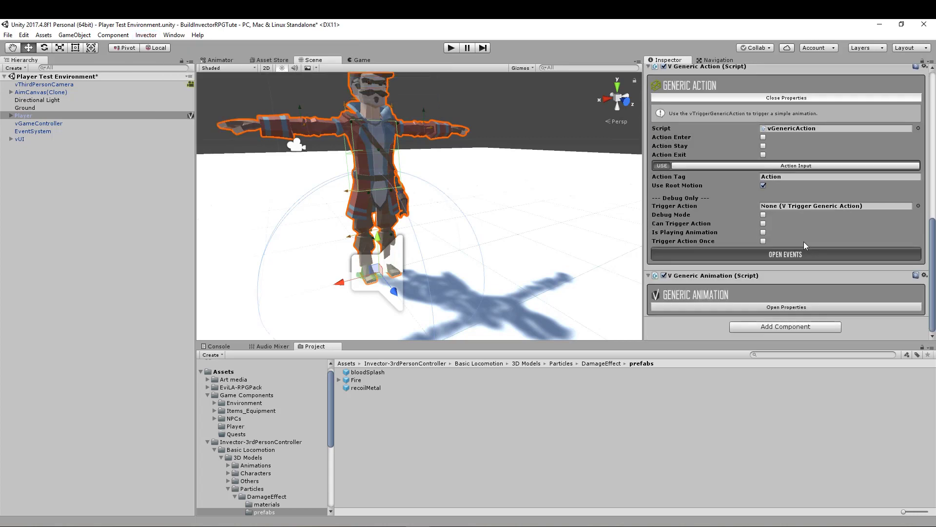
{"action": "left_click", "coordinate": [735, 307]}
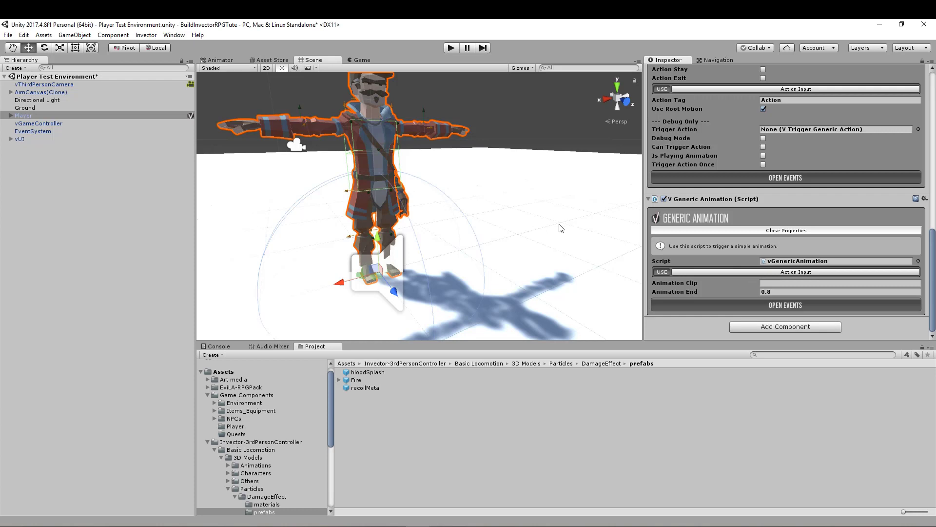
{"action": "left_click", "coordinate": [650, 200]}
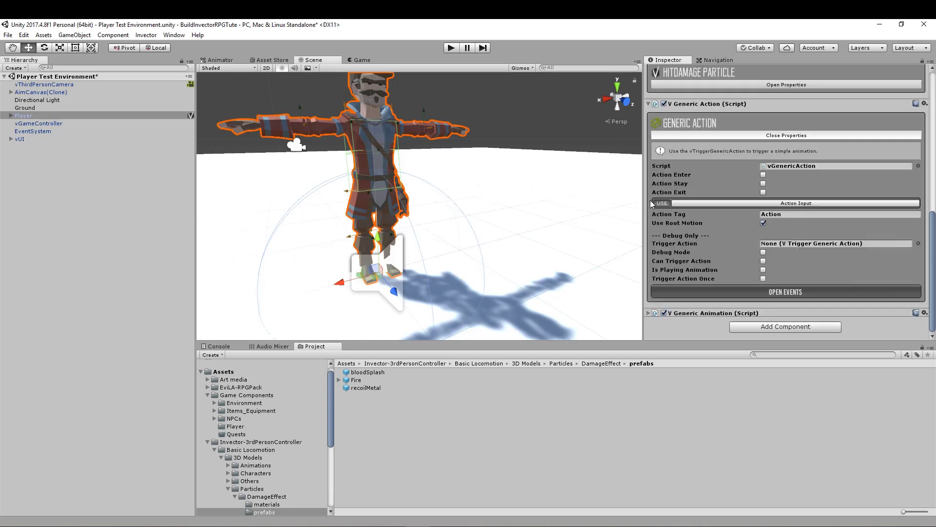
{"action": "left_click", "coordinate": [648, 103]}
- Add Invector's Ladder Action component to the Player, review its properties, and collapse it
{"action": "left_click", "coordinate": [173, 35]}
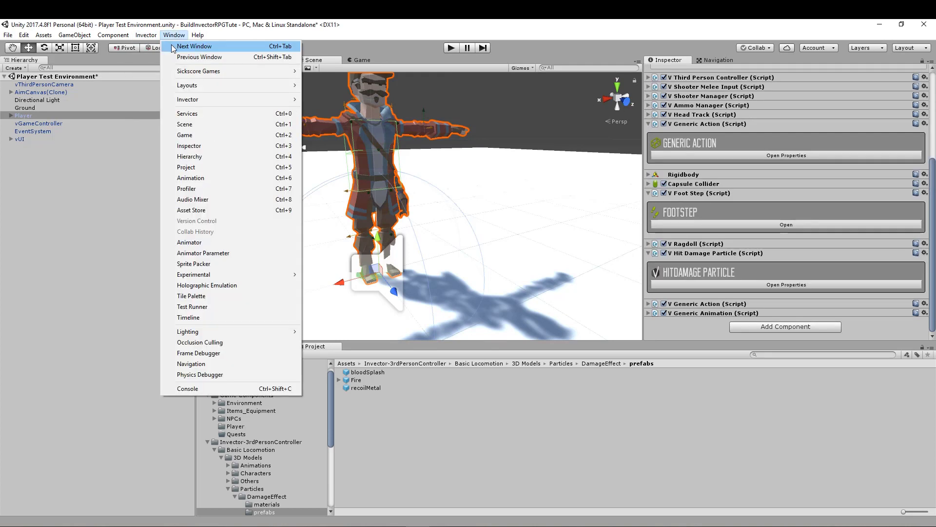
{"action": "mouse_move", "coordinate": [145, 35]}
{"action": "mouse_move", "coordinate": [195, 45]}
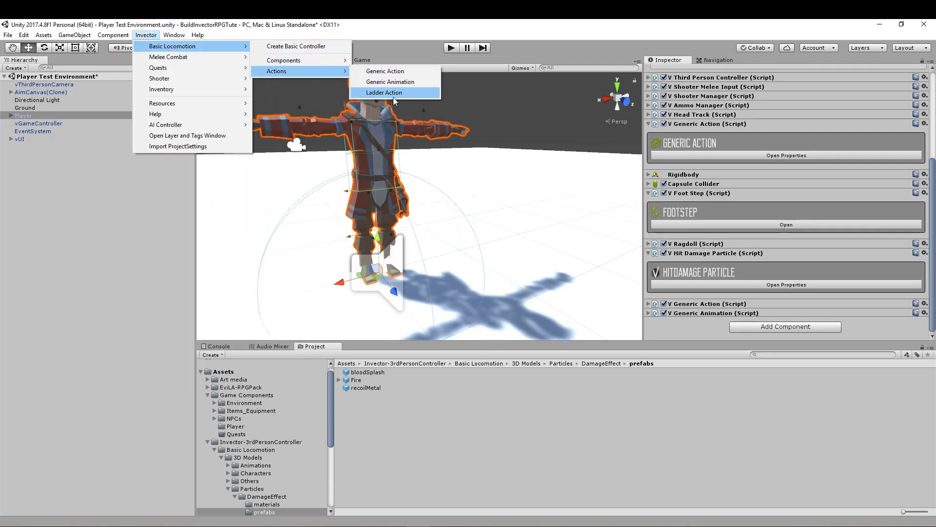
{"action": "left_click", "coordinate": [394, 93]}
{"action": "left_click", "coordinate": [750, 307]}
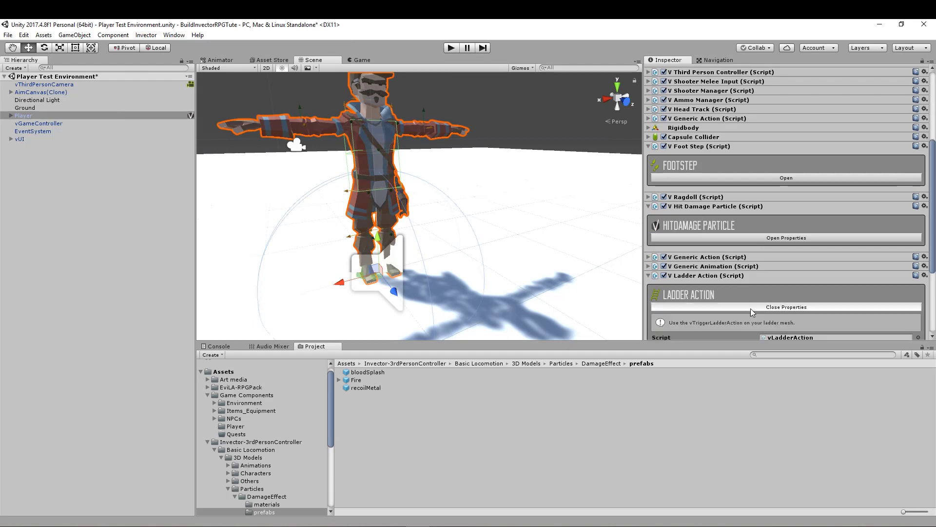
{"action": "scroll", "coordinate": [751, 308], "scroll_direction": "down", "scroll_amount": 5}
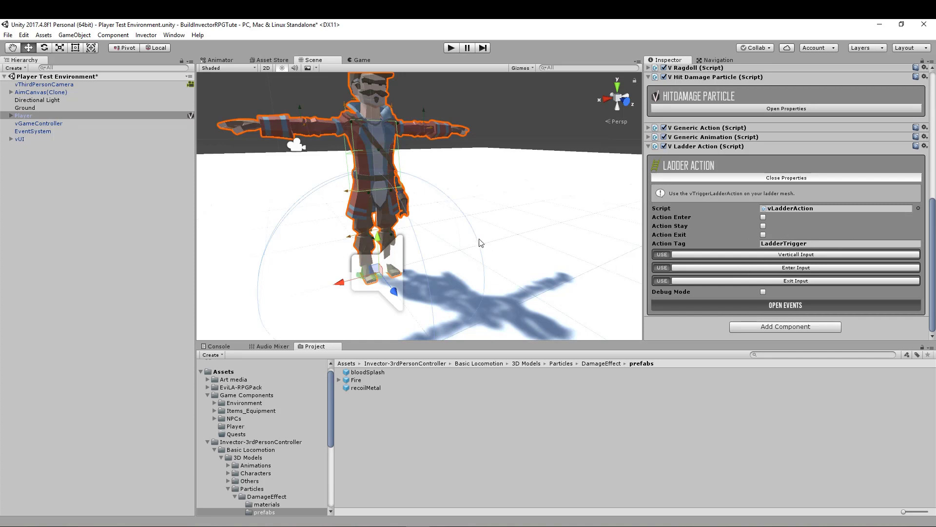
{"action": "left_click", "coordinate": [649, 147]}
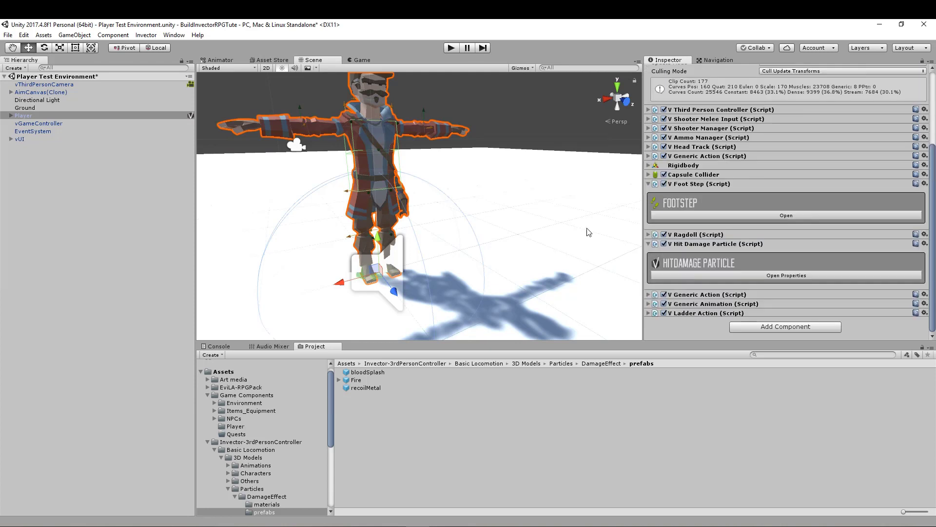
- Add Invector's MeleeManager component to the Player and open its properties
{"action": "left_click", "coordinate": [146, 35]}
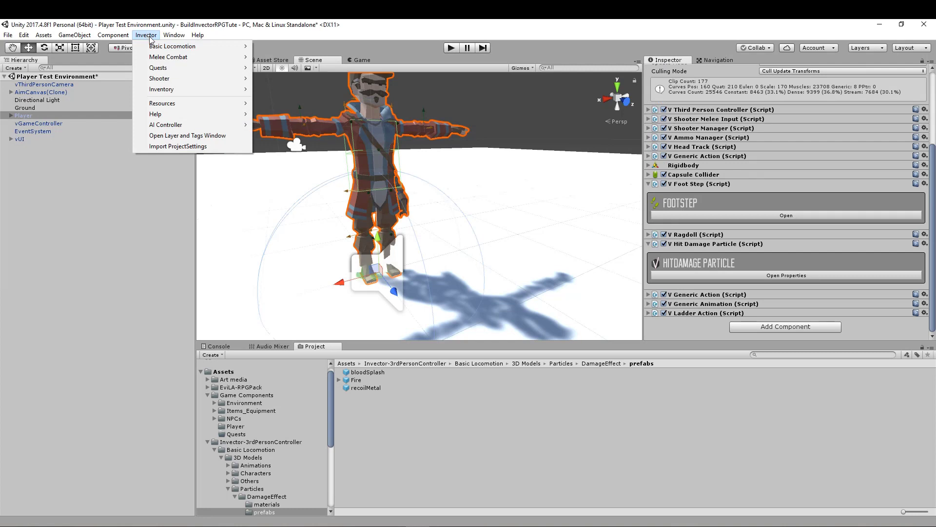
{"action": "mouse_move", "coordinate": [179, 57]}
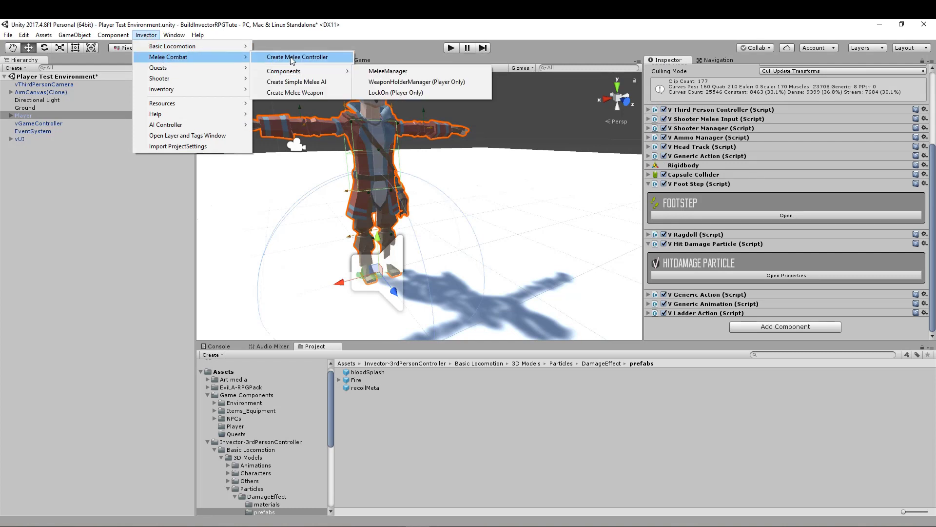
{"action": "mouse_move", "coordinate": [304, 72]}
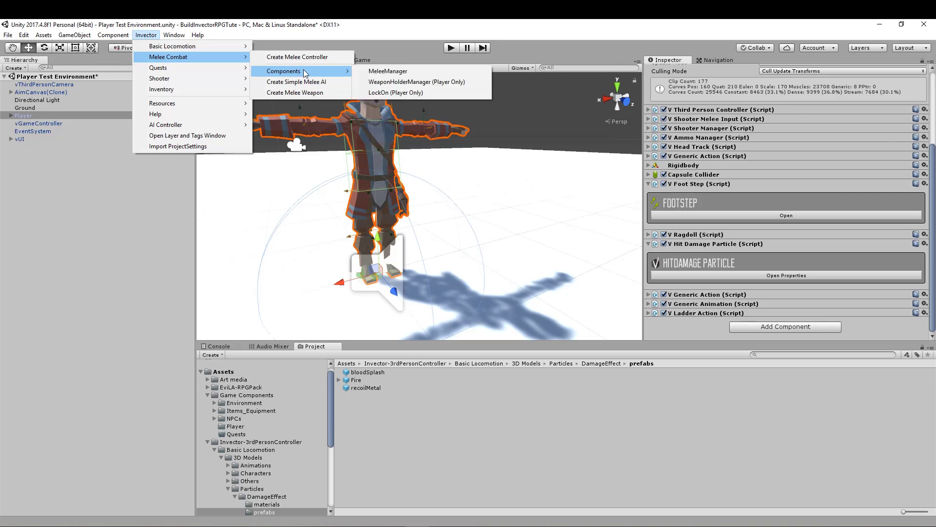
{"action": "left_click", "coordinate": [376, 72]}
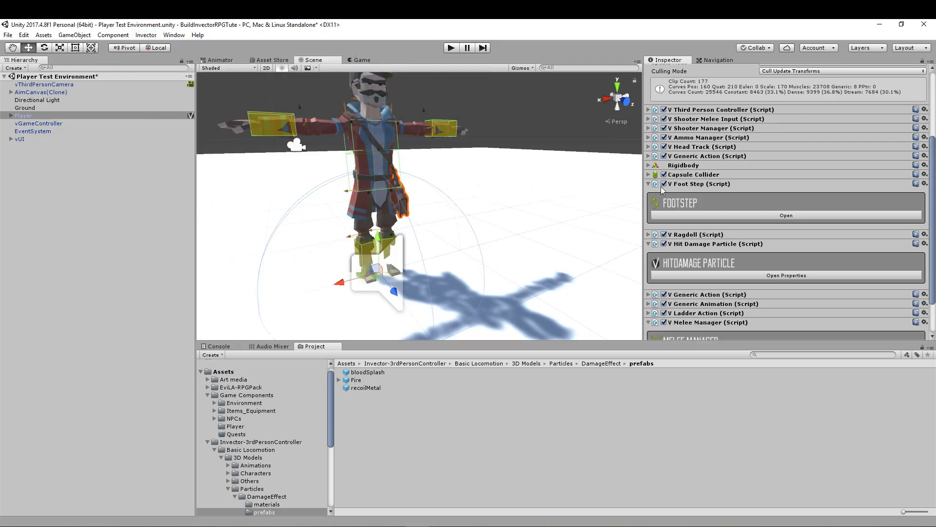
{"action": "scroll", "coordinate": [767, 255], "scroll_direction": "down", "scroll_amount": 3}
{"action": "left_click", "coordinate": [732, 308]}
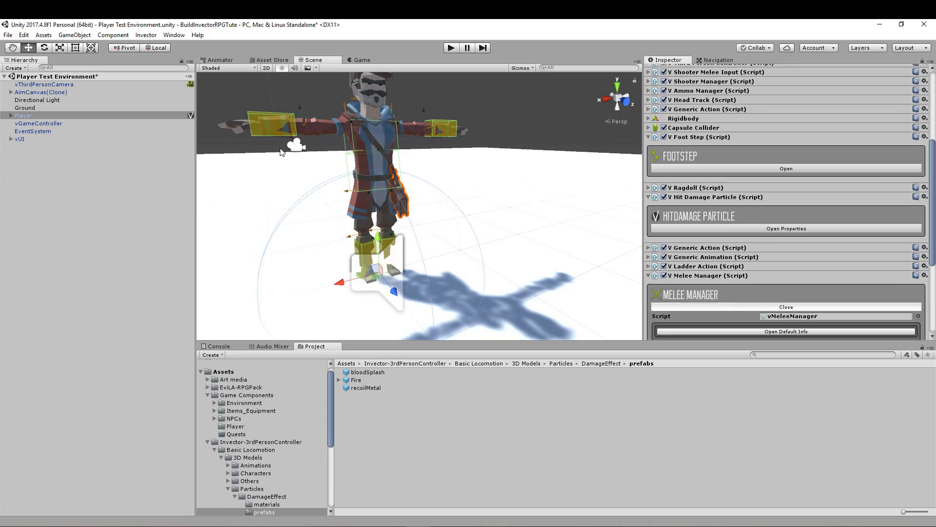
- Examine the melee hitboxes on the character's forearms and lower legs from several angles and up close
{"action": "middle_click_drag", "start_coordinate": [322, 144], "coordinate": [351, 153]}
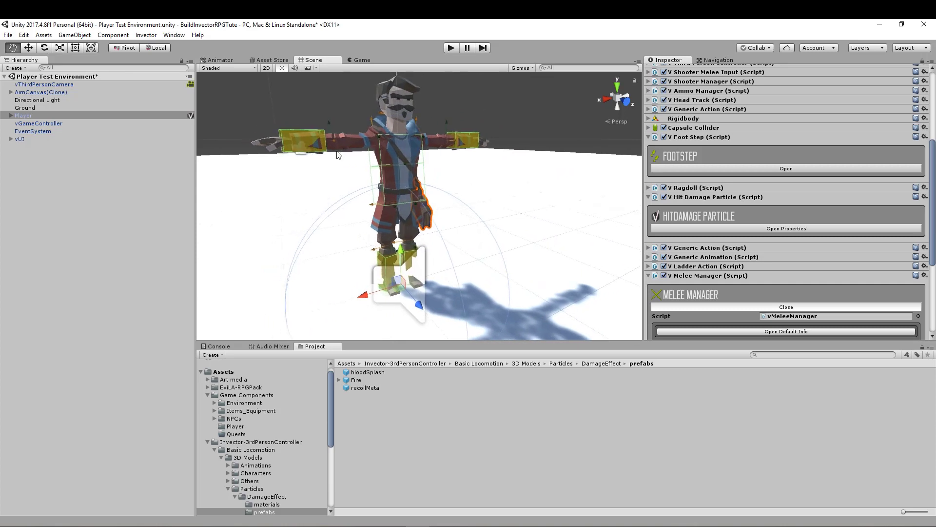
{"action": "right_click_drag", "start_coordinate": [352, 153], "coordinate": [343, 140]}
{"action": "middle_click_drag", "start_coordinate": [345, 140], "coordinate": [328, 137]}
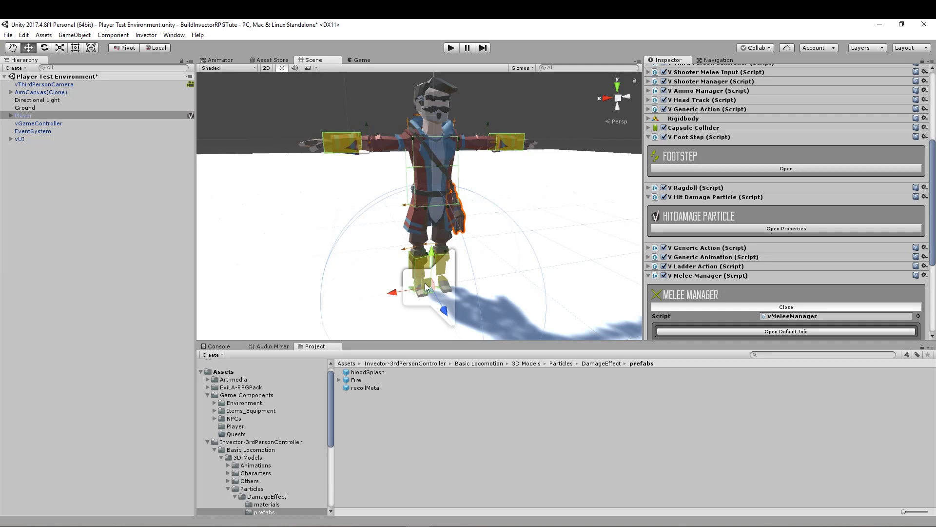
{"action": "middle_click_drag", "start_coordinate": [494, 234], "coordinate": [445, 274]}
{"action": "scroll", "coordinate": [438, 213], "scroll_direction": "up", "scroll_amount": 6}
{"action": "scroll", "coordinate": [443, 272], "scroll_direction": "down", "scroll_amount": 6}
{"action": "middle_click_drag", "start_coordinate": [413, 164], "coordinate": [427, 206]}
{"action": "scroll", "coordinate": [423, 205], "scroll_direction": "up", "scroll_amount": 4}
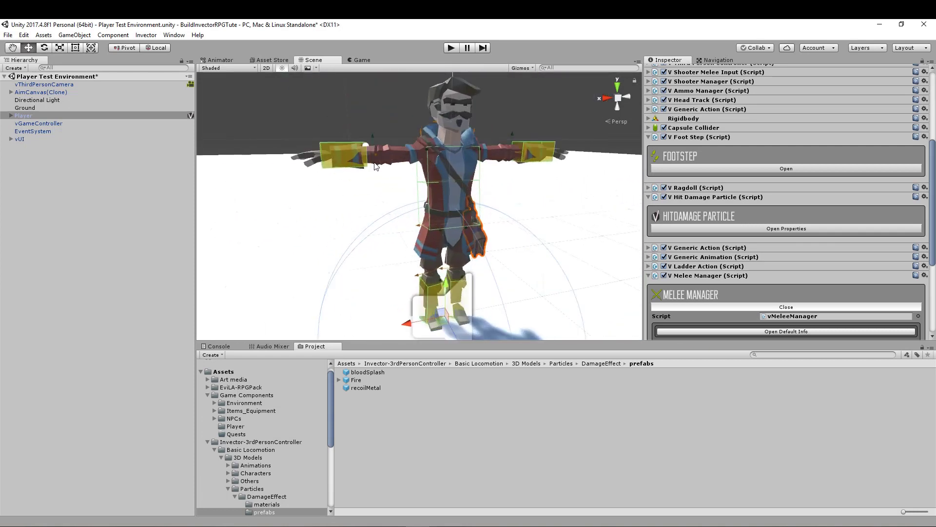
{"action": "scroll", "coordinate": [374, 169], "scroll_direction": "up", "scroll_amount": 4}
{"action": "scroll", "coordinate": [374, 169], "scroll_direction": "down", "scroll_amount": 1}
{"action": "middle_click_drag", "start_coordinate": [374, 169], "coordinate": [396, 235]}
{"action": "scroll", "coordinate": [385, 232], "scroll_direction": "up", "scroll_amount": 1}
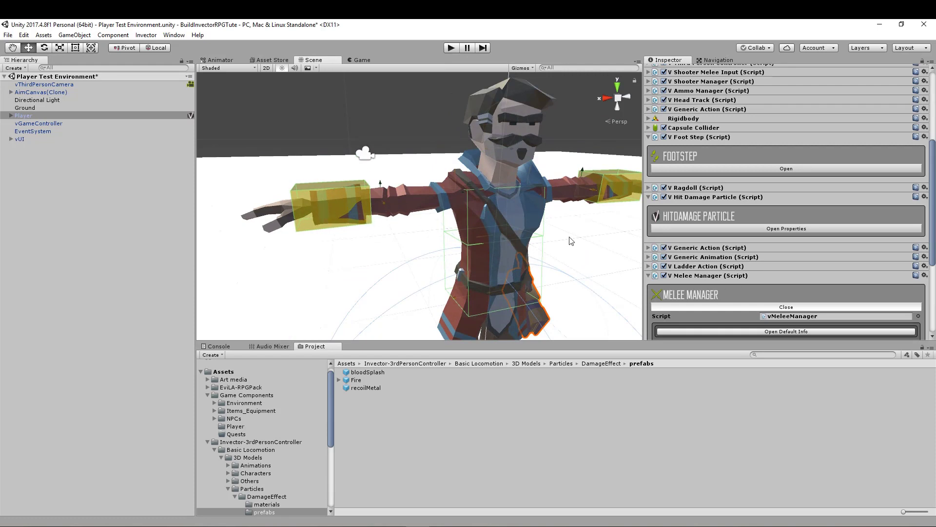
- Expand the Melee Manager's Hit Properties and review which tags are listed under Hit Damage Tags
{"action": "scroll", "coordinate": [761, 278], "scroll_direction": "down", "scroll_amount": 5}
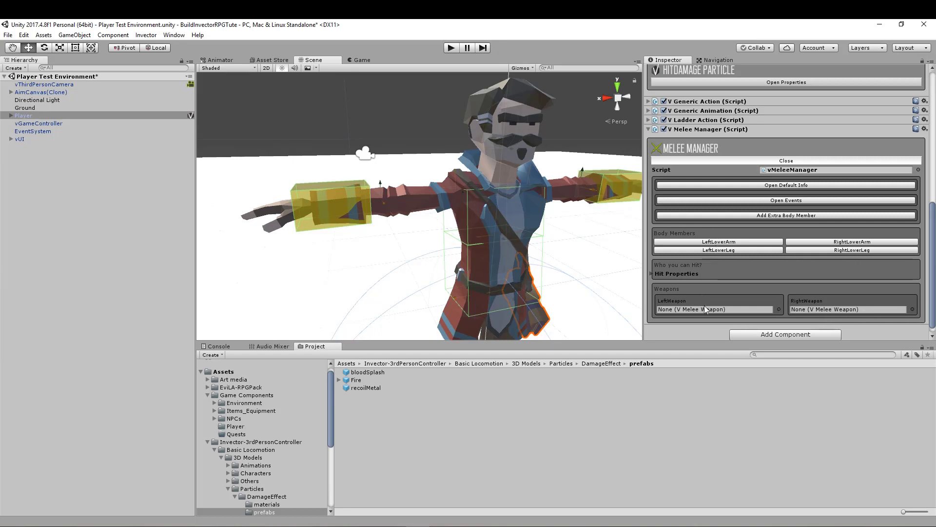
{"action": "left_click", "coordinate": [650, 273]}
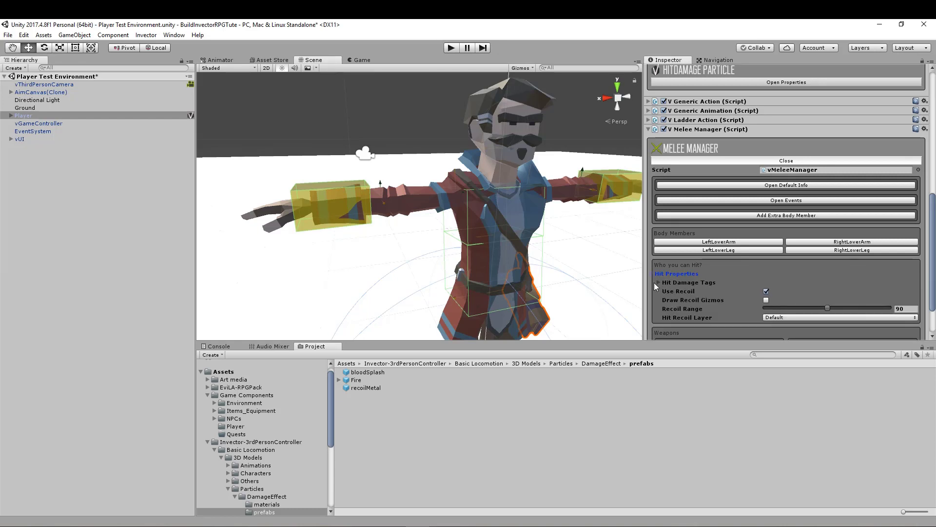
{"action": "left_click", "coordinate": [657, 282]}
{"action": "scroll", "coordinate": [697, 280], "scroll_direction": "down", "scroll_amount": 3}
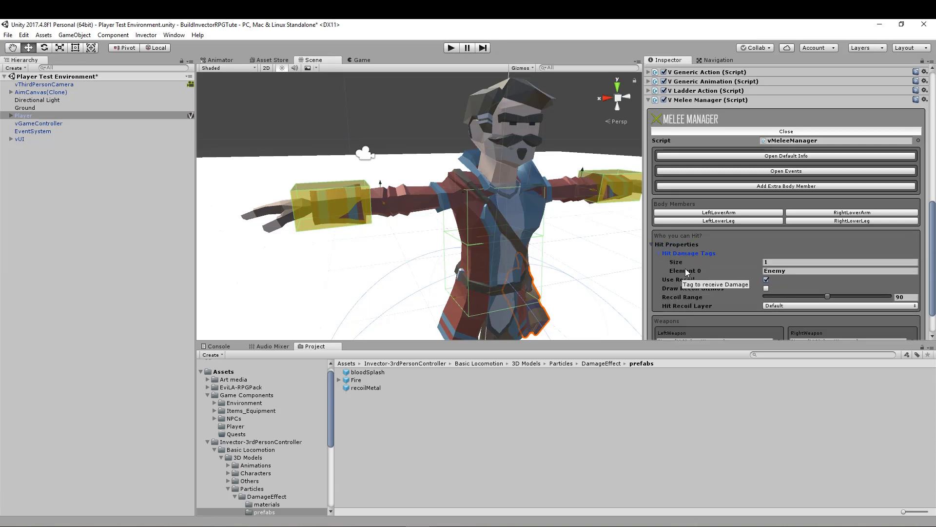
{"action": "left_click", "coordinate": [793, 270]}
{"action": "left_click", "coordinate": [792, 272]}
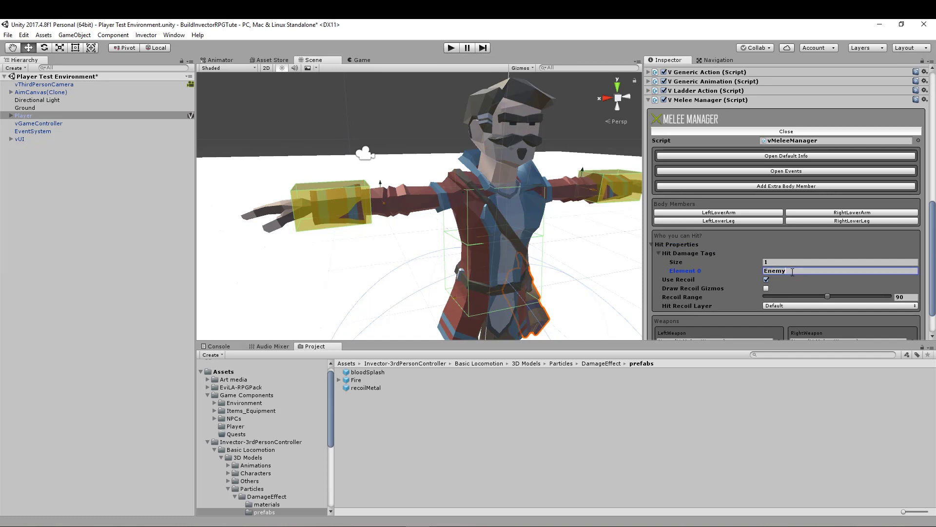
{"action": "key", "text": "ctrl+a"}
{"action": "scroll", "coordinate": [528, 224], "scroll_direction": "down", "scroll_amount": 4}
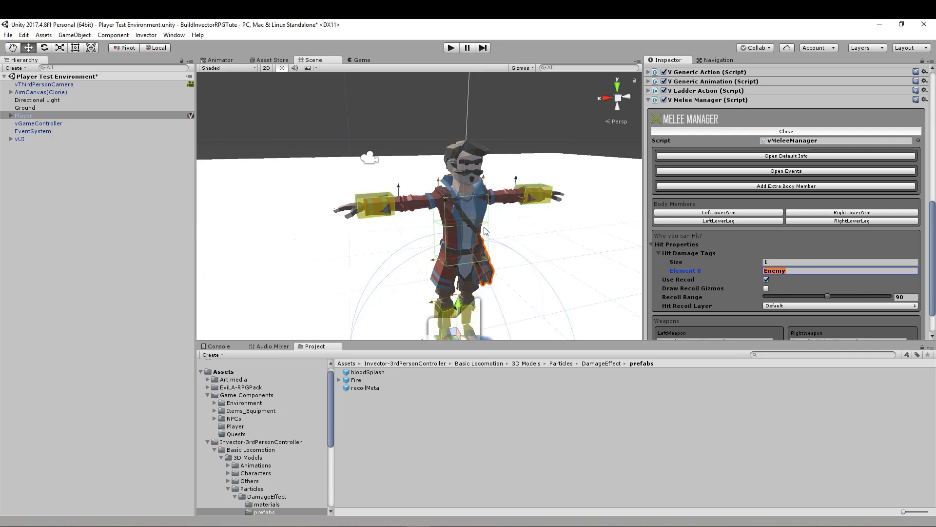
{"action": "left_click", "coordinate": [793, 271]}
- Review the available Hit Recoil Layer options without changing them, and collapse Hit Properties and the Melee Manager component
{"action": "left_click", "coordinate": [789, 306]}
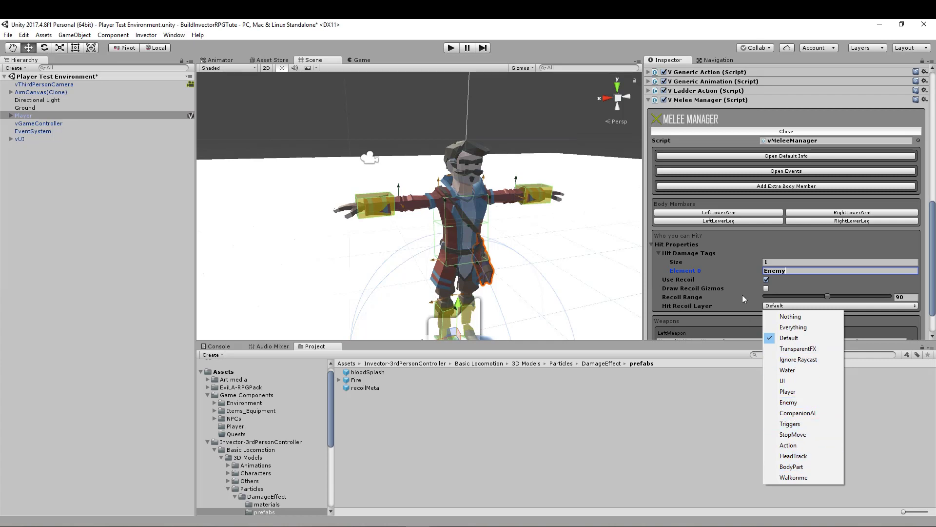
{"action": "left_click", "coordinate": [797, 283]}
{"action": "left_click", "coordinate": [650, 244]}
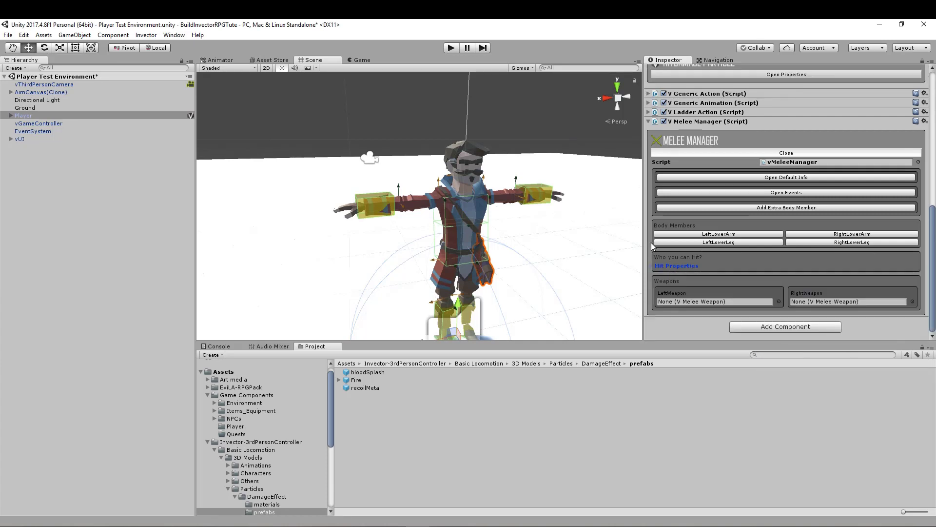
{"action": "left_click", "coordinate": [648, 121]}
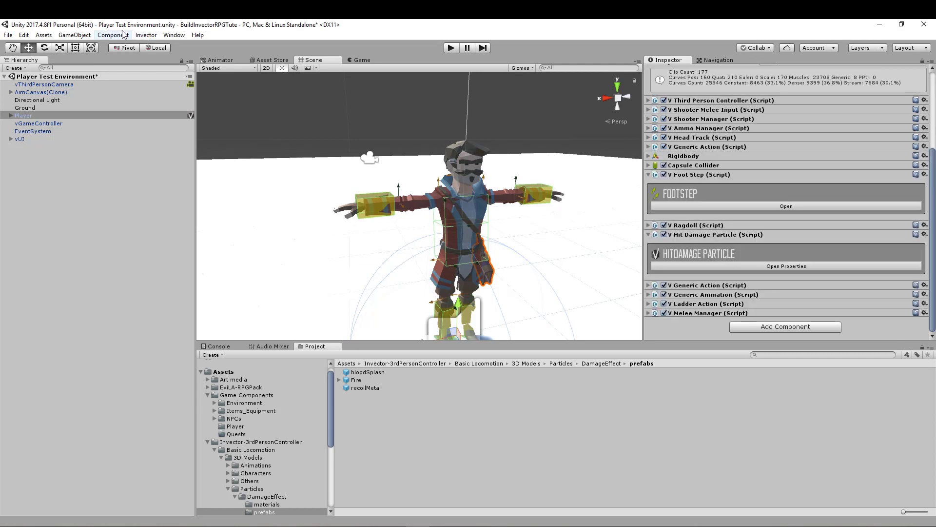
- Add Invector's WeaponHolderManager component to the Player and open its properties
{"action": "left_click", "coordinate": [146, 35]}
{"action": "mouse_move", "coordinate": [230, 57]}
{"action": "mouse_move", "coordinate": [283, 70]}
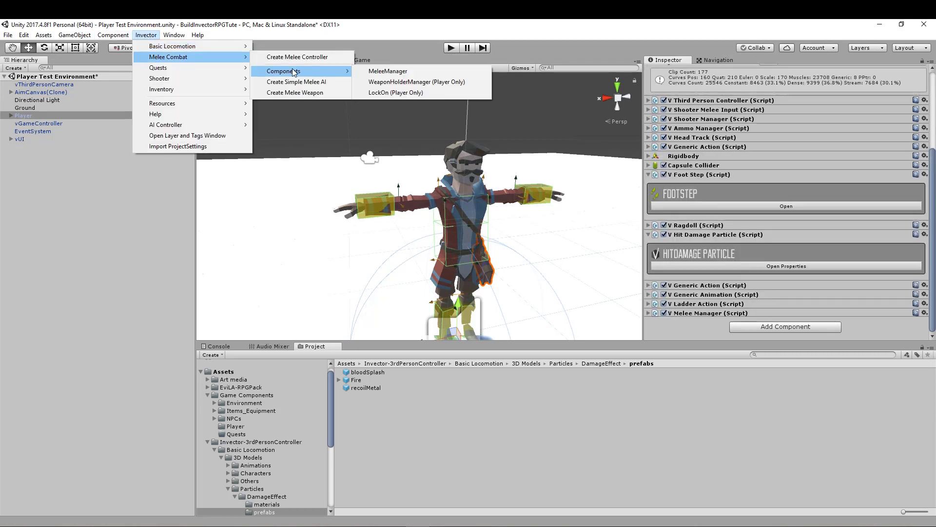
{"action": "left_click", "coordinate": [422, 82]}
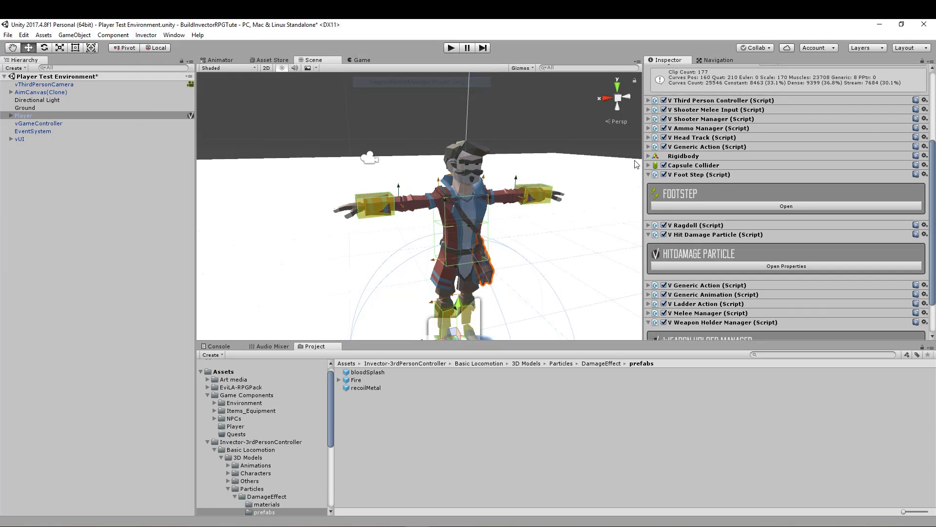
{"action": "scroll", "coordinate": [727, 306], "scroll_direction": "down", "scroll_amount": 2}
{"action": "left_click", "coordinate": [727, 307]}
- Review the Weapon Holder Manager's Holders list and collapse the component
{"action": "scroll", "coordinate": [727, 306], "scroll_direction": "down", "scroll_amount": 3}
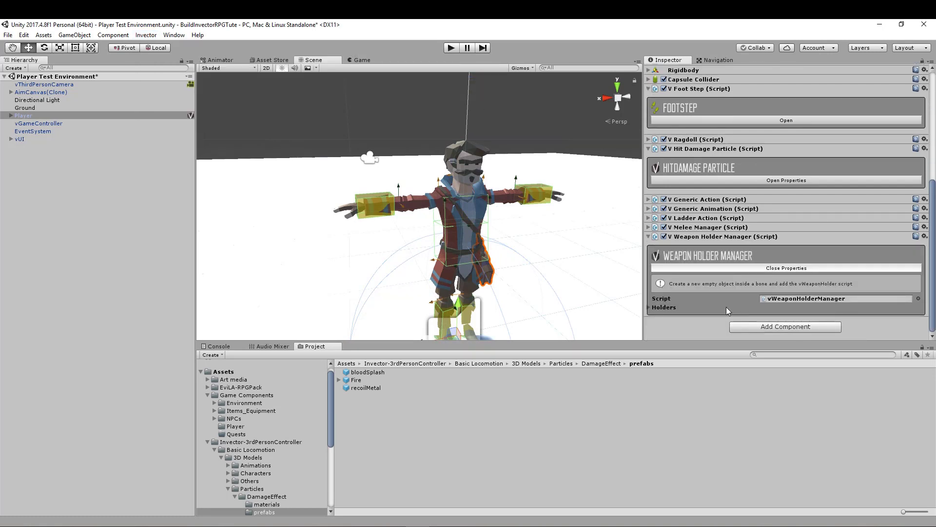
{"action": "left_click", "coordinate": [652, 309]}
{"action": "scroll", "coordinate": [672, 301], "scroll_direction": "down", "scroll_amount": 1}
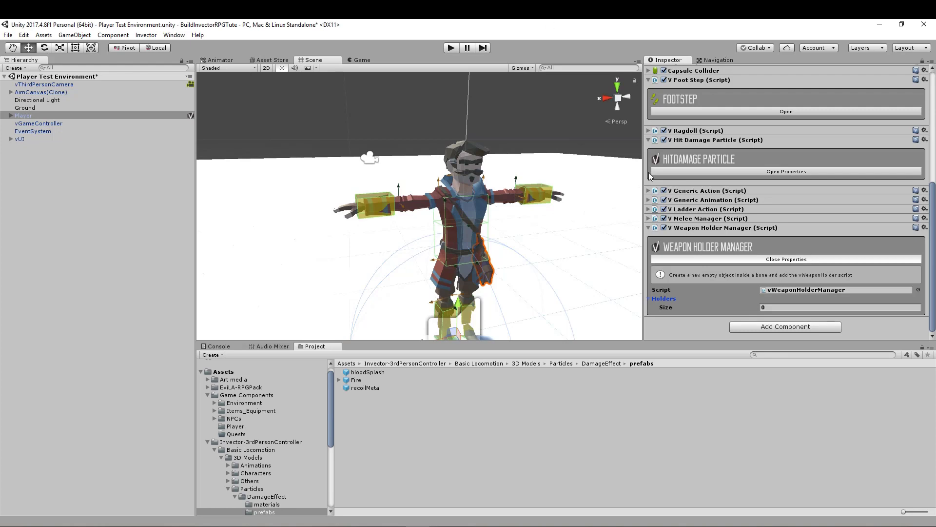
{"action": "left_click", "coordinate": [648, 296]}
{"action": "left_click", "coordinate": [649, 237]}
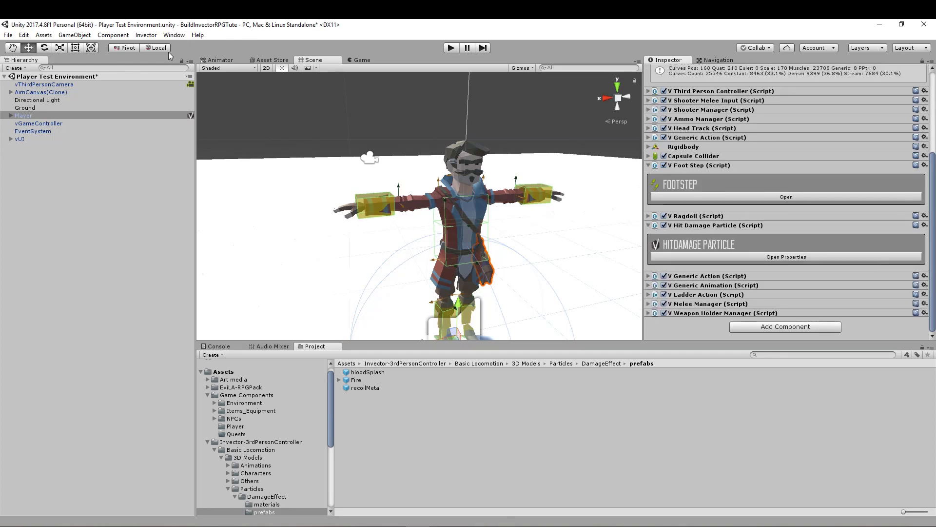
- Add Invector's shooter LockOn component to the Player and open its properties for review
{"action": "left_click", "coordinate": [145, 35]}
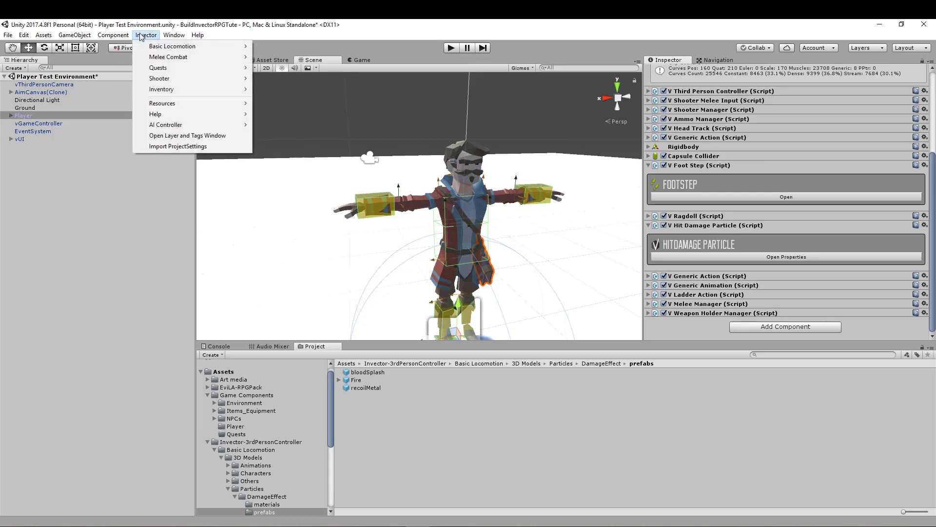
{"action": "mouse_move", "coordinate": [176, 80]}
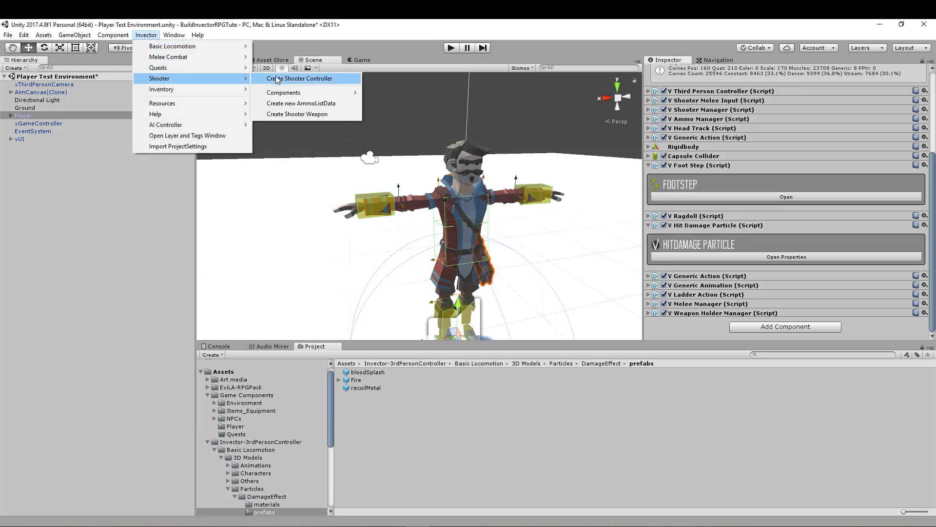
{"action": "mouse_move", "coordinate": [293, 93]}
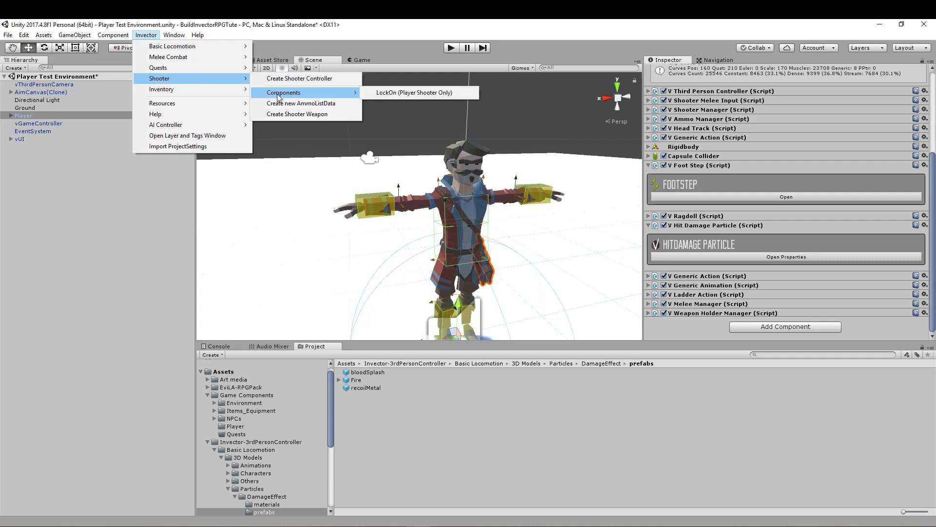
{"action": "left_click", "coordinate": [385, 92]}
{"action": "scroll", "coordinate": [729, 296], "scroll_direction": "down", "scroll_amount": 3}
{"action": "left_click", "coordinate": [724, 306]}
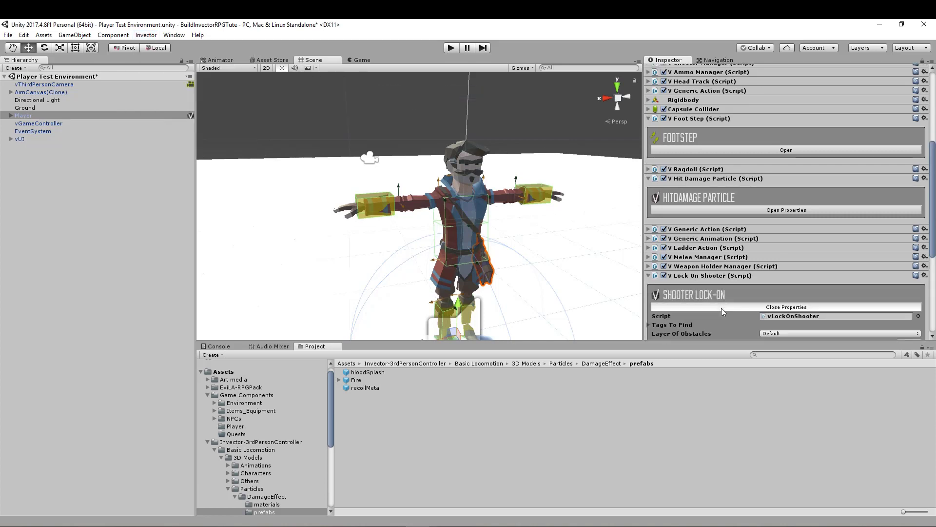
{"action": "scroll", "coordinate": [725, 303], "scroll_direction": "down", "scroll_amount": 5}
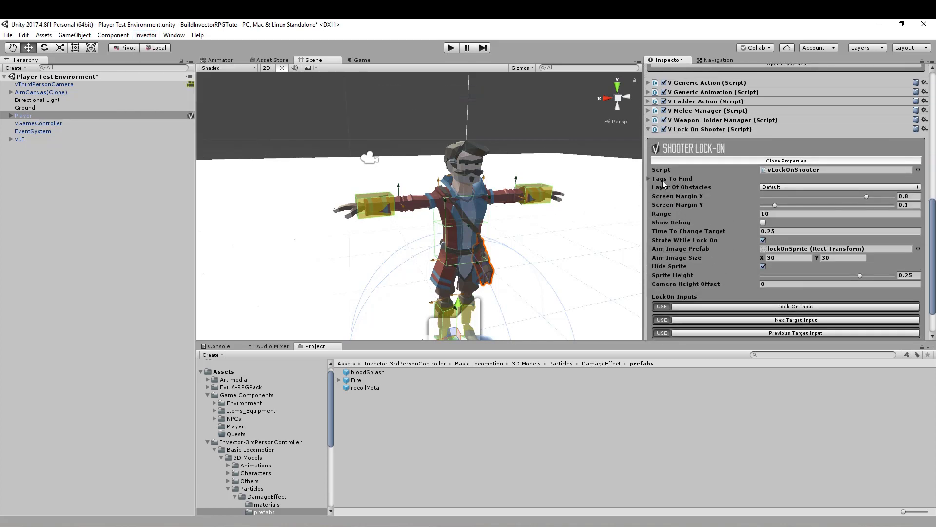
- Review the Shooter Lock-On's Tags To Find entry and remaining settings, close its properties and collapse the component
{"action": "left_click", "coordinate": [648, 178]}
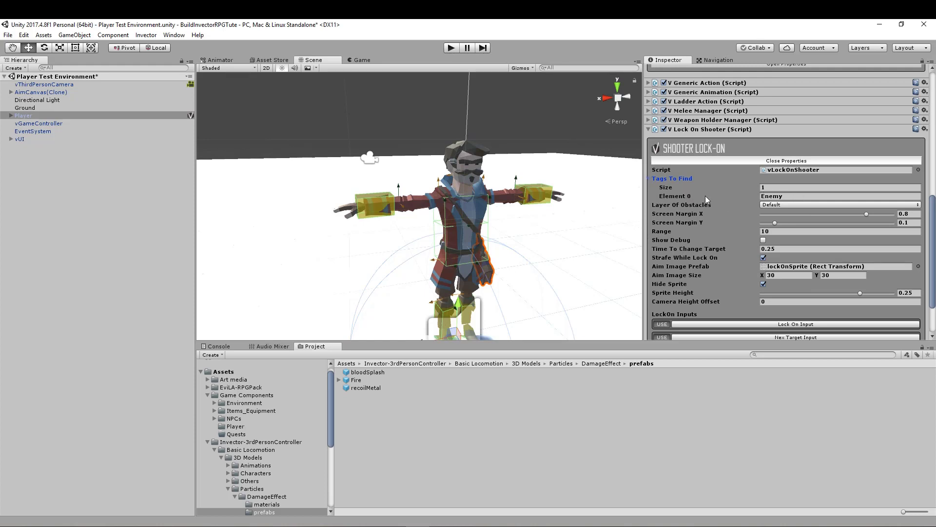
{"action": "left_click", "coordinate": [789, 197]}
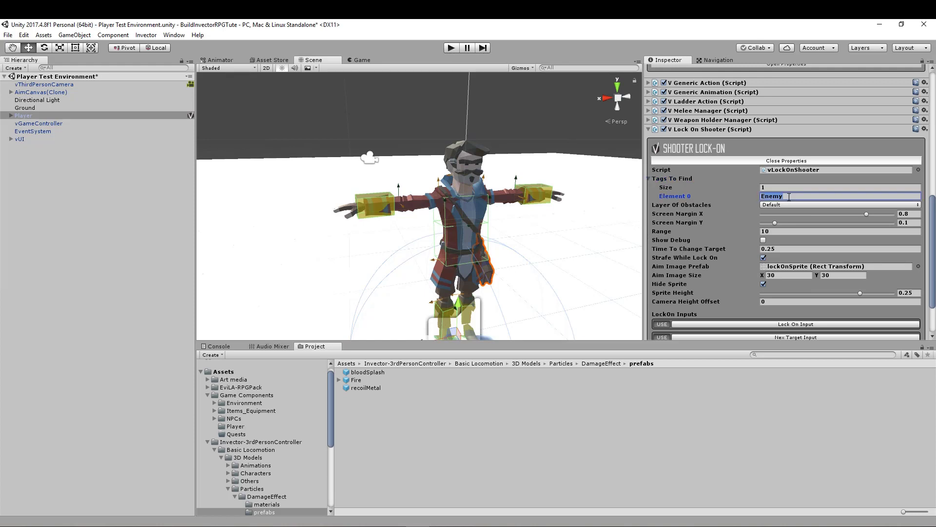
{"action": "left_click", "coordinate": [789, 194]}
{"action": "scroll", "coordinate": [713, 261], "scroll_direction": "down", "scroll_amount": 3}
{"action": "scroll", "coordinate": [711, 262], "scroll_direction": "up", "scroll_amount": 6}
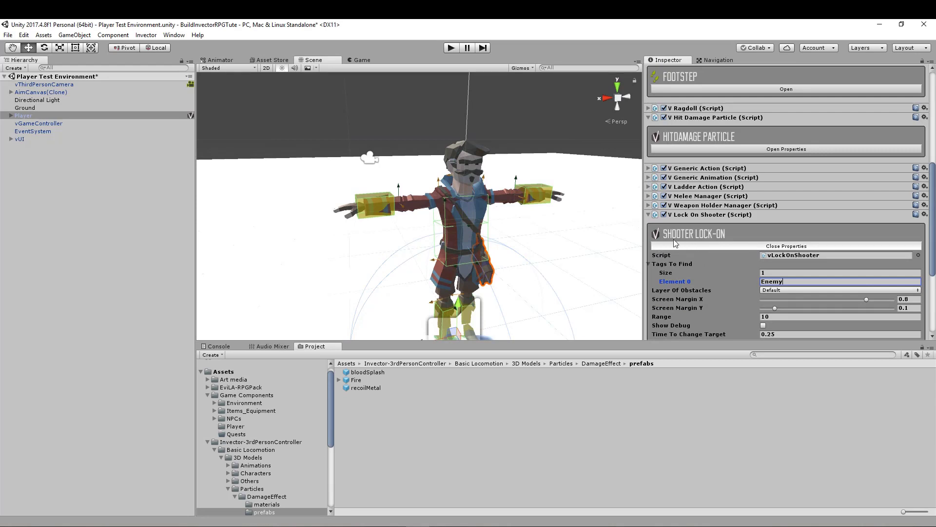
{"action": "left_click", "coordinate": [707, 246]}
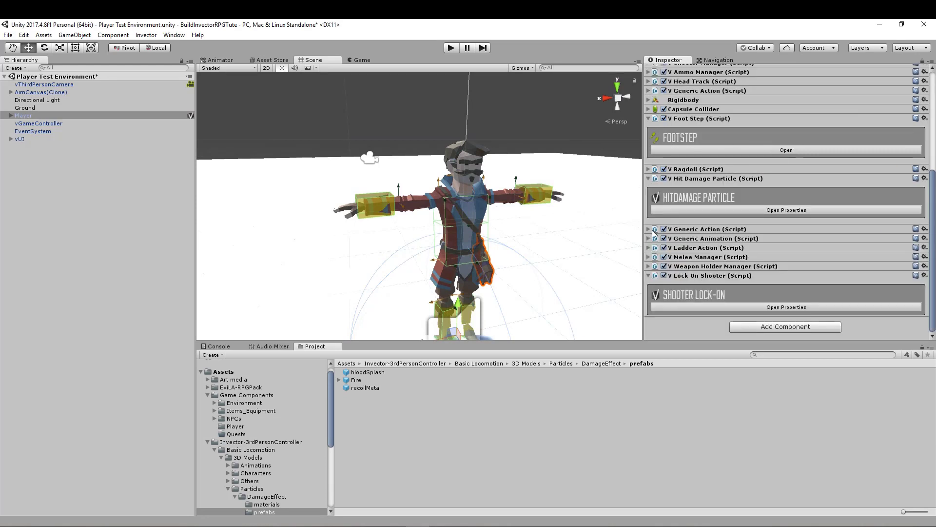
{"action": "left_click", "coordinate": [648, 276]}
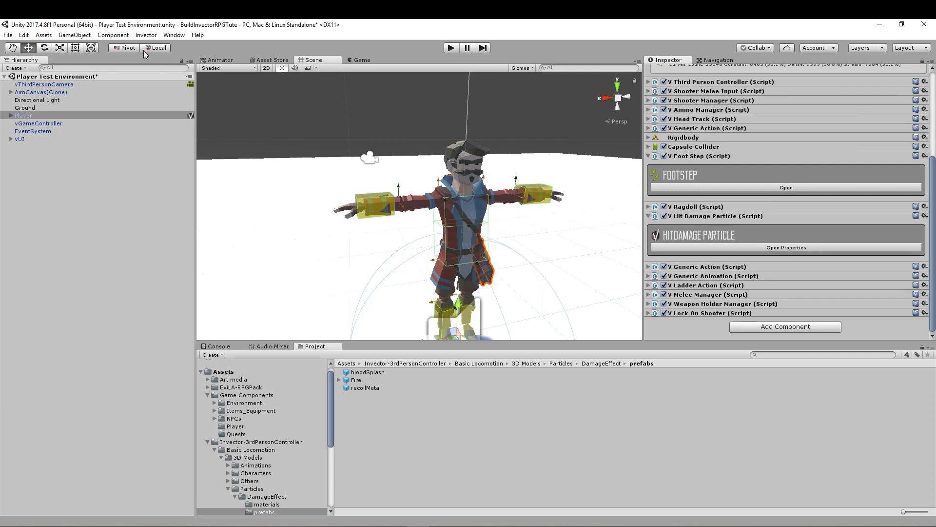
- Open Invector's player ItemManager creator for the Player and place its window over the scene view
{"action": "left_click", "coordinate": [146, 35]}
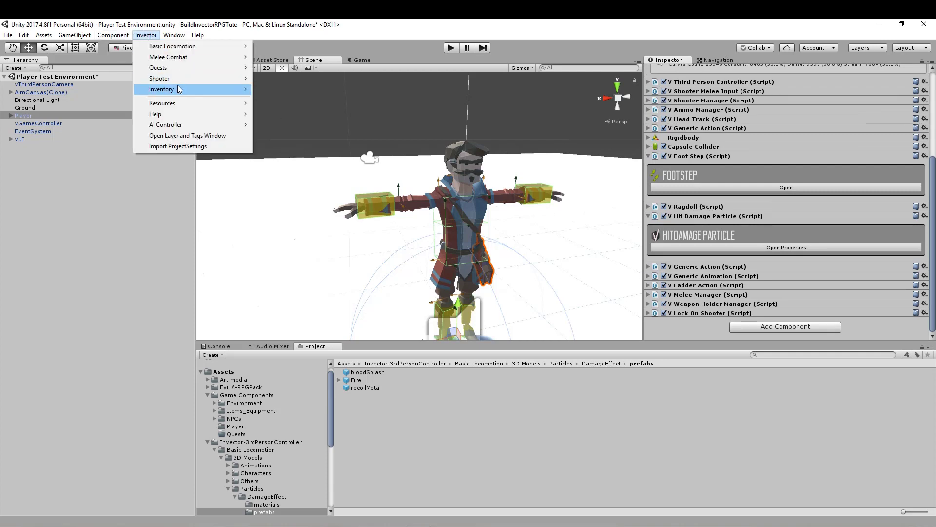
{"action": "mouse_move", "coordinate": [174, 91]}
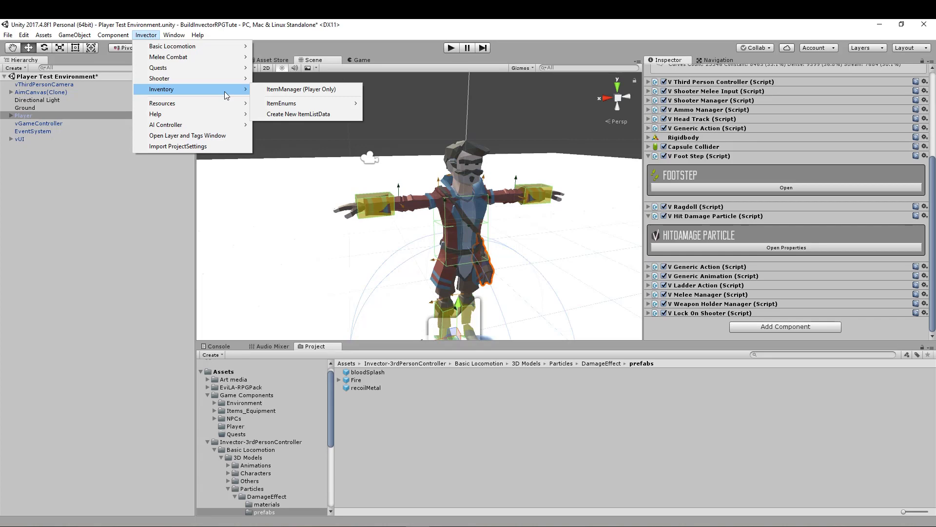
{"action": "left_click", "coordinate": [289, 89]}
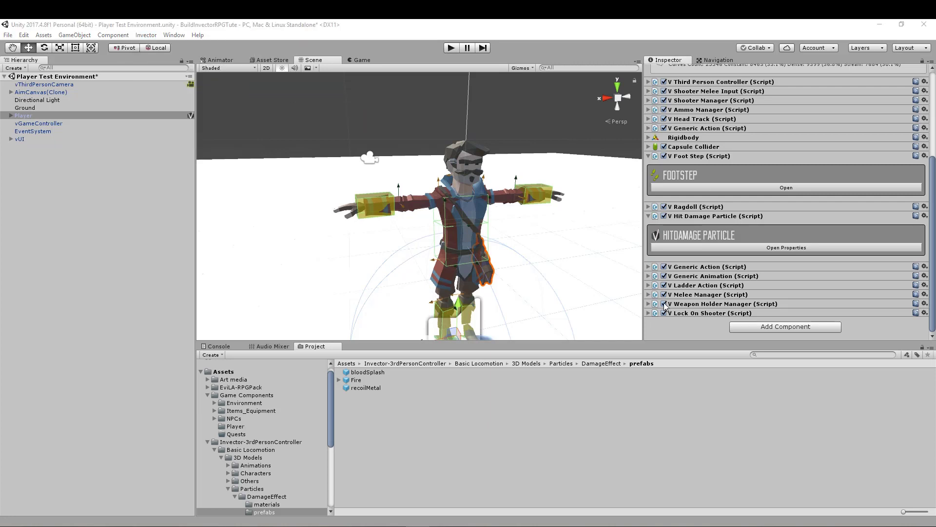
{"action": "left_click_drag", "start_coordinate": [288, 85], "coordinate": [337, 89]}
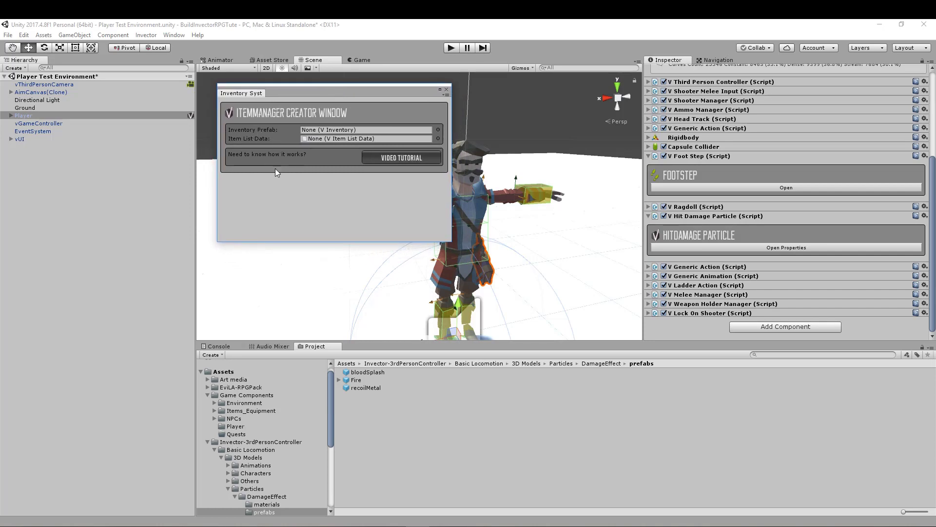
- Search the project for Inventory_sh and assign the Inventory_ShooterMelee prefab as the creator's Inventory Prefab
{"action": "left_click", "coordinate": [784, 355]}
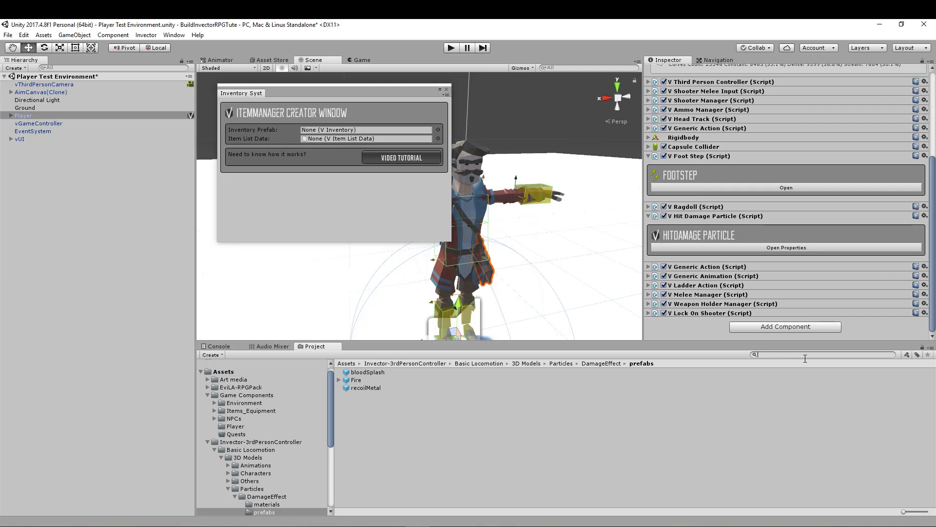
{"action": "type", "text": "Invento"}
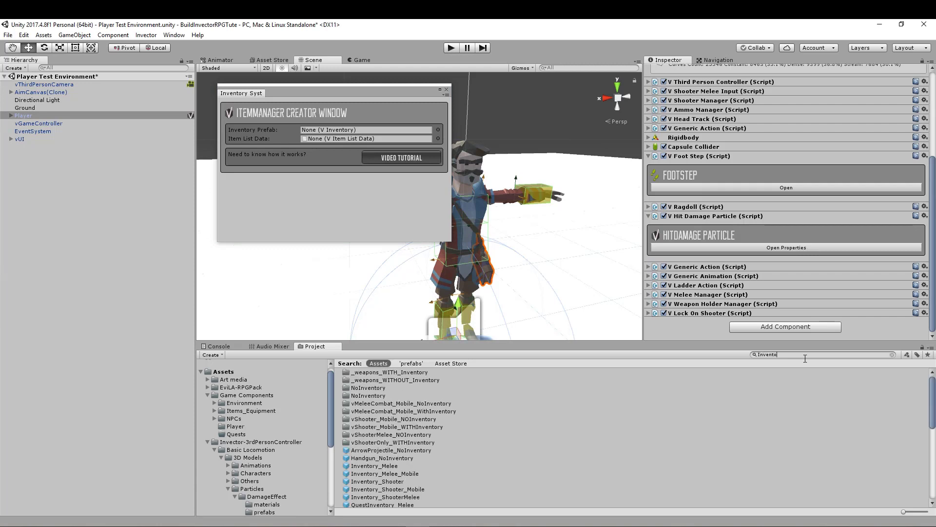
{"action": "type", "text": "ry_sh"}
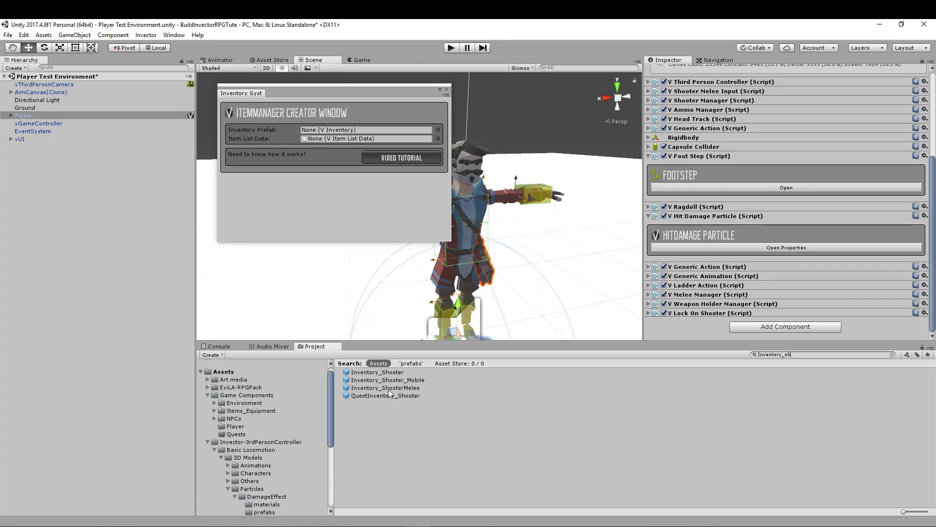
{"action": "left_click_drag", "start_coordinate": [388, 390], "coordinate": [327, 130]}
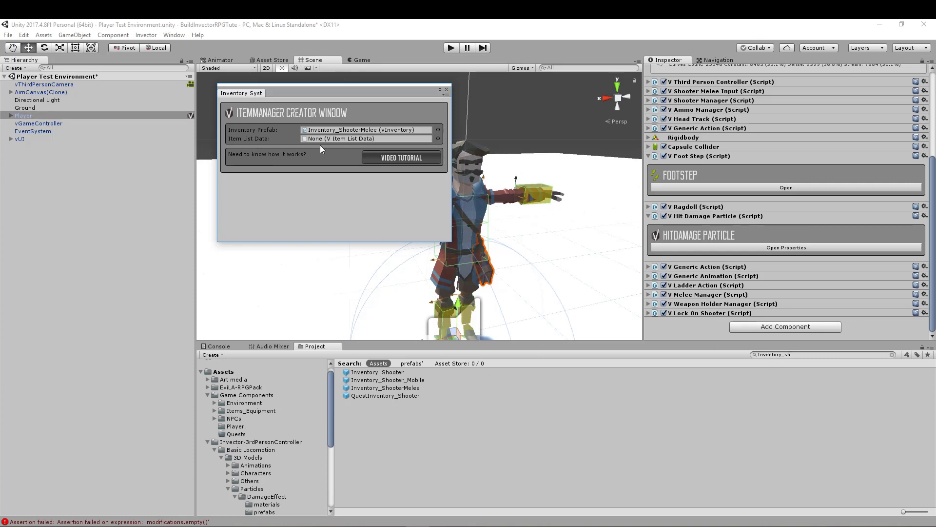
- Set the Item List Data to the vShooterMelee_ItemListData asset stored under Invector-3rdPersonController/ItemManager/ItemListData, not the EviLA-RPGPack one
{"action": "left_click", "coordinate": [439, 139]}
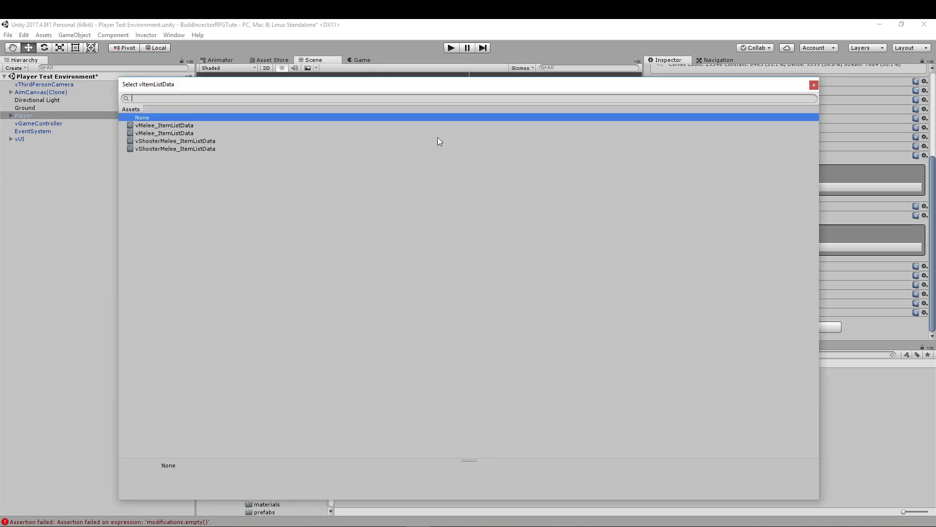
{"action": "left_click", "coordinate": [170, 148]}
{"action": "left_click", "coordinate": [174, 141]}
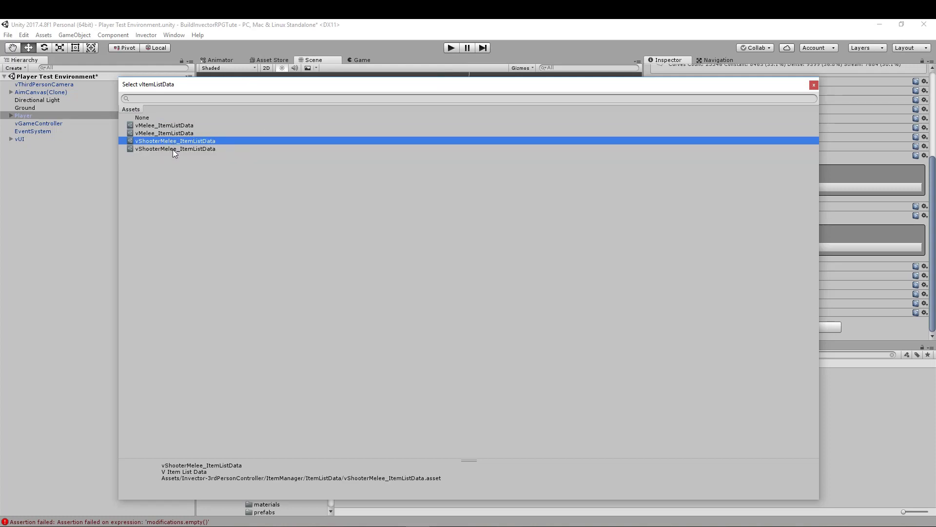
{"action": "left_click", "coordinate": [173, 150]}
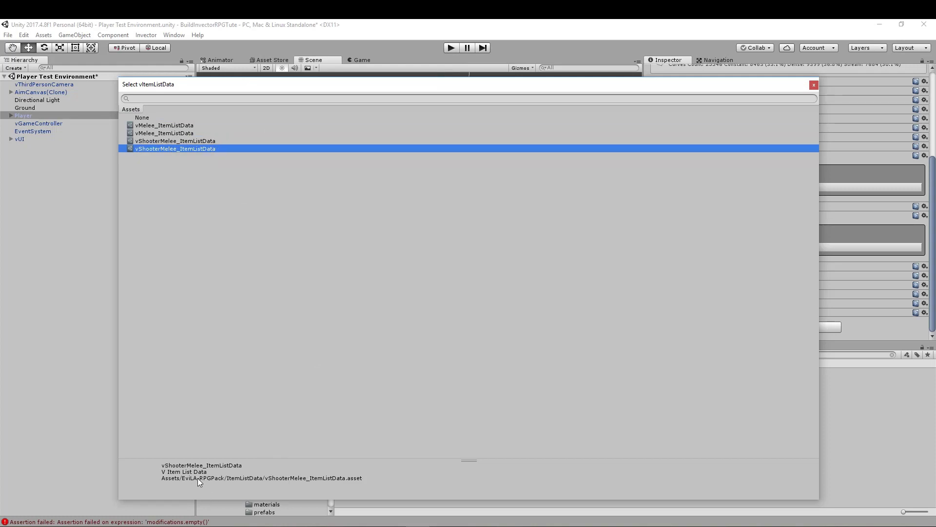
{"action": "left_click", "coordinate": [166, 141]}
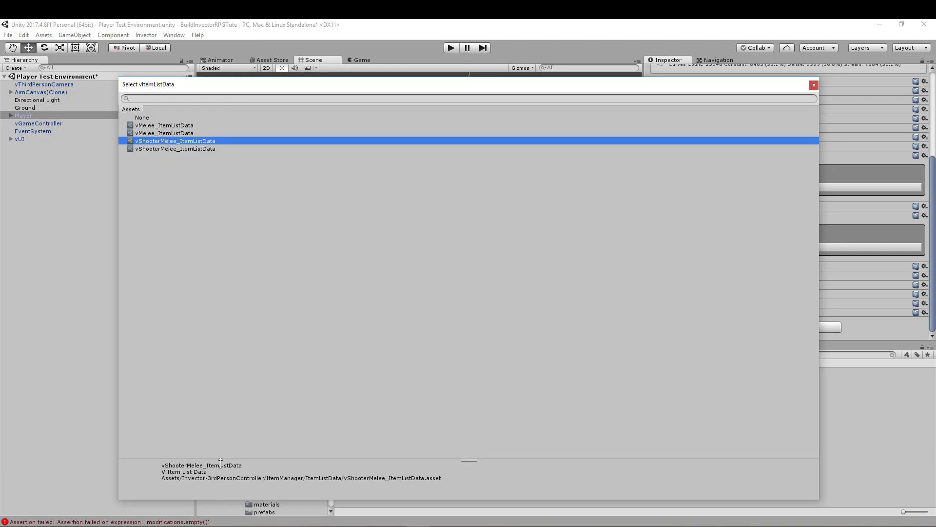
{"action": "double_click", "coordinate": [191, 142]}
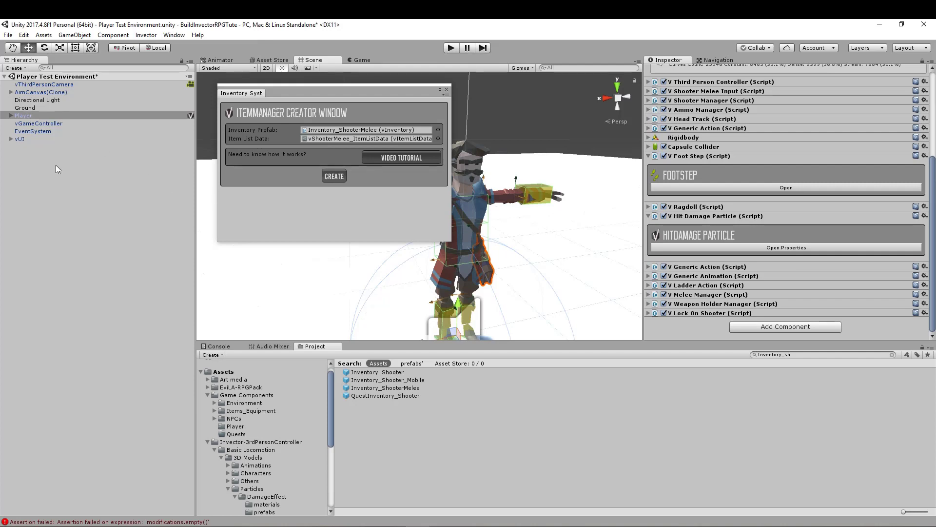
- Create the Item Manager component on the Player, with the Player selected in the hierarchy
{"action": "left_click", "coordinate": [84, 170]}
{"action": "left_click", "coordinate": [334, 176]}
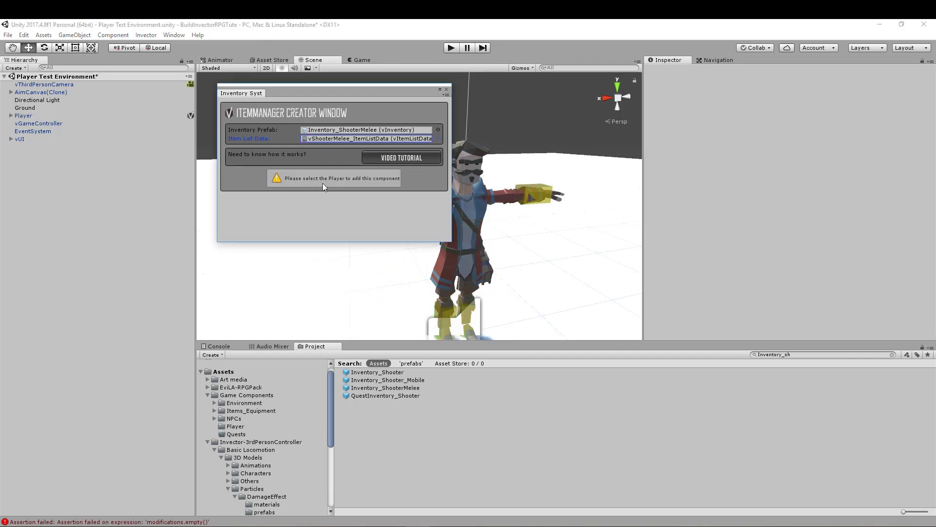
{"action": "left_click", "coordinate": [41, 119]}
{"action": "left_click", "coordinate": [332, 214]}
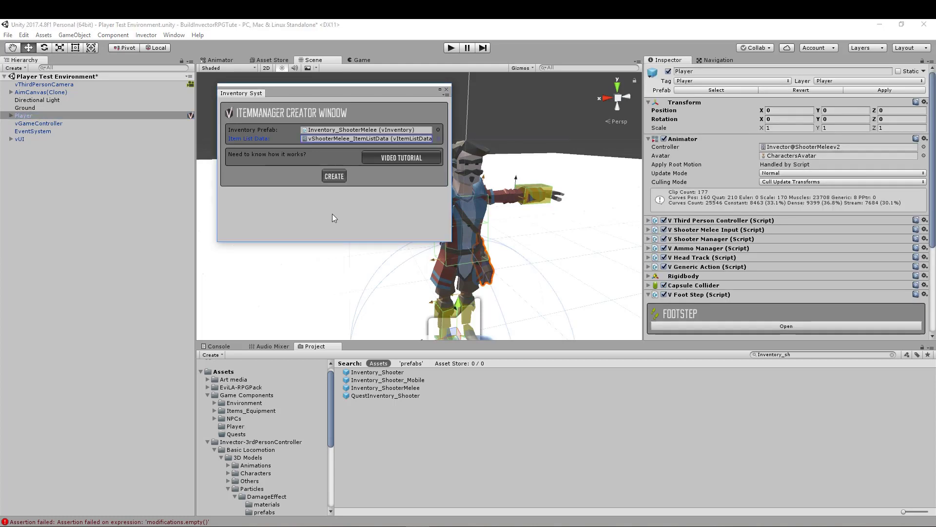
{"action": "left_click", "coordinate": [333, 176]}
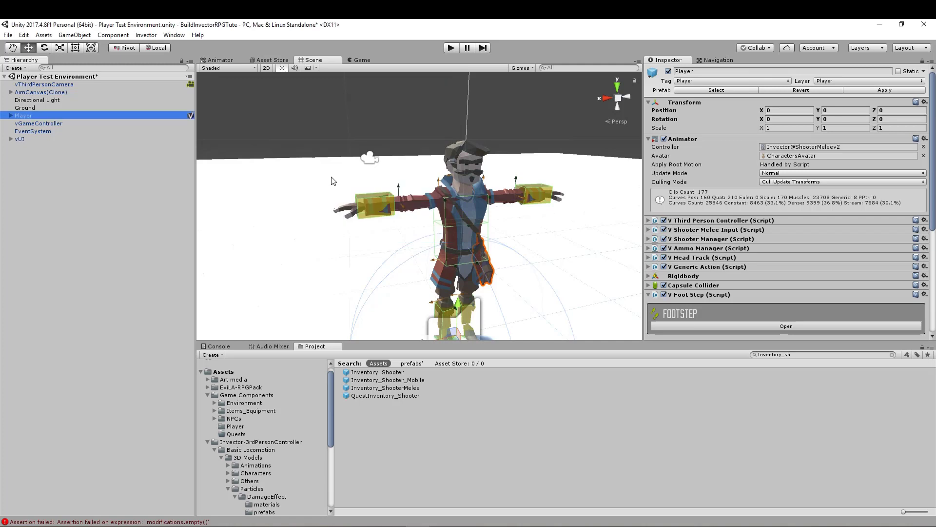
- Open the Player's Item Manager properties and review its inventory prefab, item list data and remaining settings
{"action": "scroll", "coordinate": [809, 250], "scroll_direction": "down", "scroll_amount": 5}
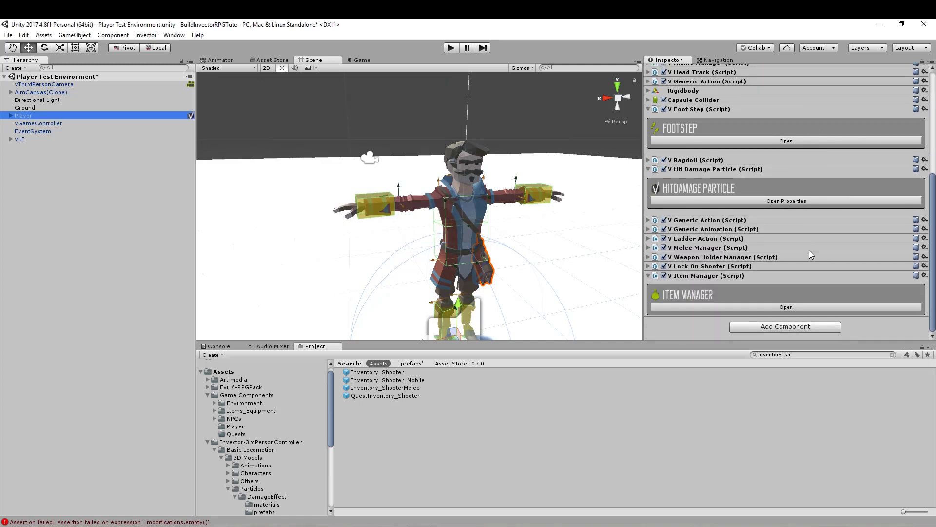
{"action": "left_click", "coordinate": [760, 308]}
{"action": "scroll", "coordinate": [777, 288], "scroll_direction": "down", "scroll_amount": 5}
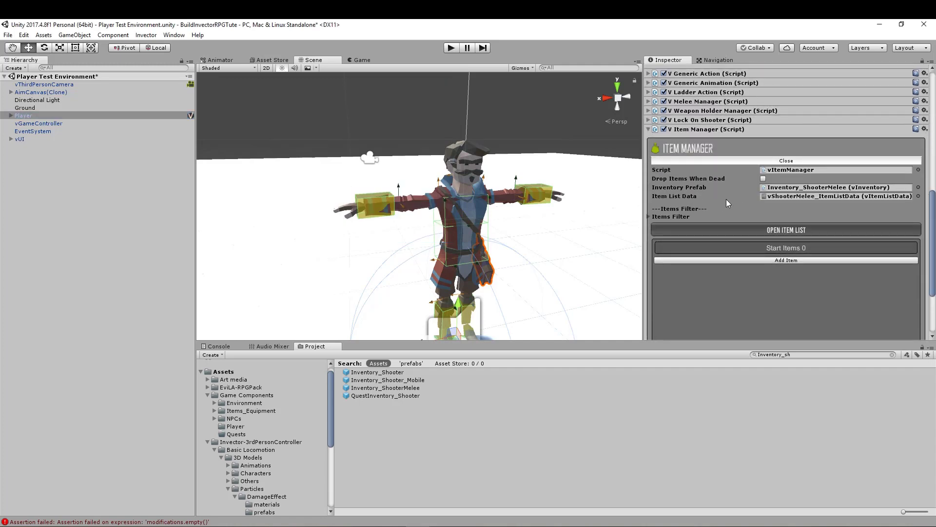
{"action": "scroll", "coordinate": [726, 199], "scroll_direction": "down", "scroll_amount": 3}
{"action": "scroll", "coordinate": [751, 134], "scroll_direction": "up", "scroll_amount": 2}
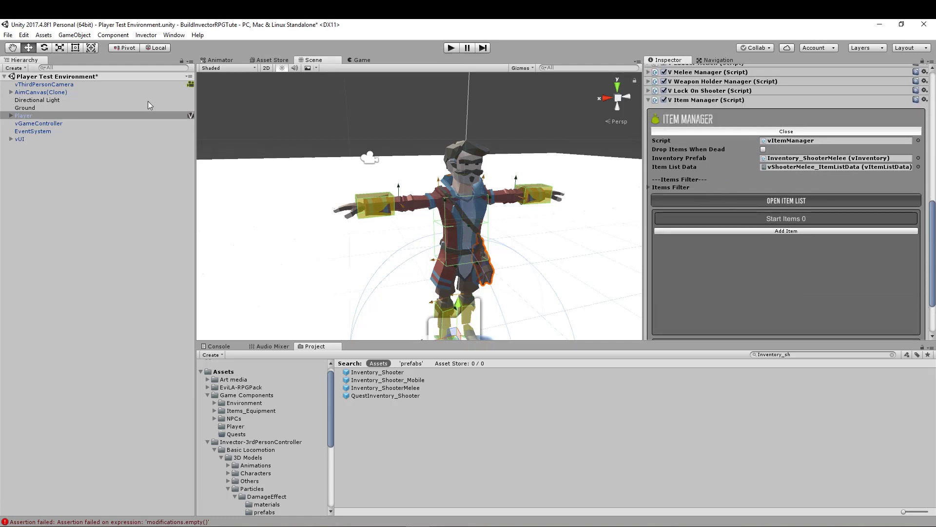
- Set the Items Filter size to 5 and assign Melee Weapon, Shooter, Ammo and Archery to Elements 1 to 4
{"action": "left_click", "coordinate": [649, 187]}
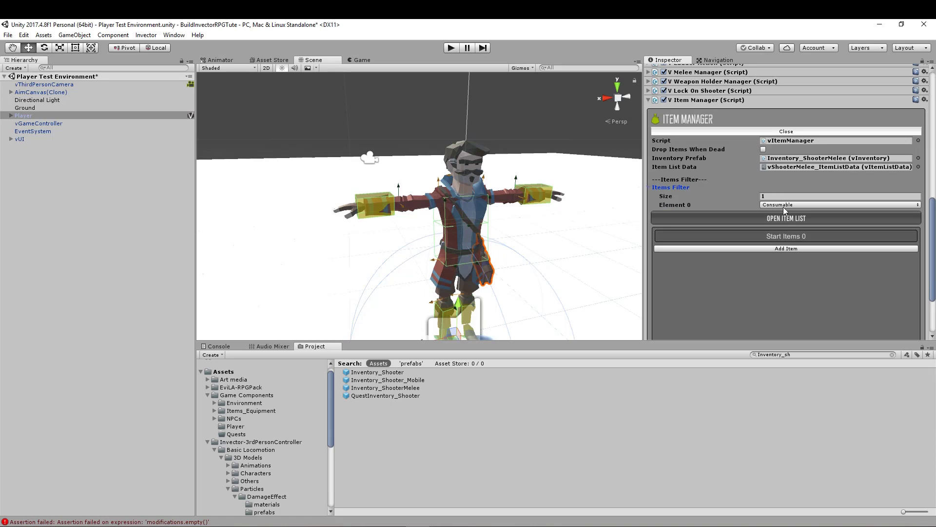
{"action": "left_click", "coordinate": [776, 195]}
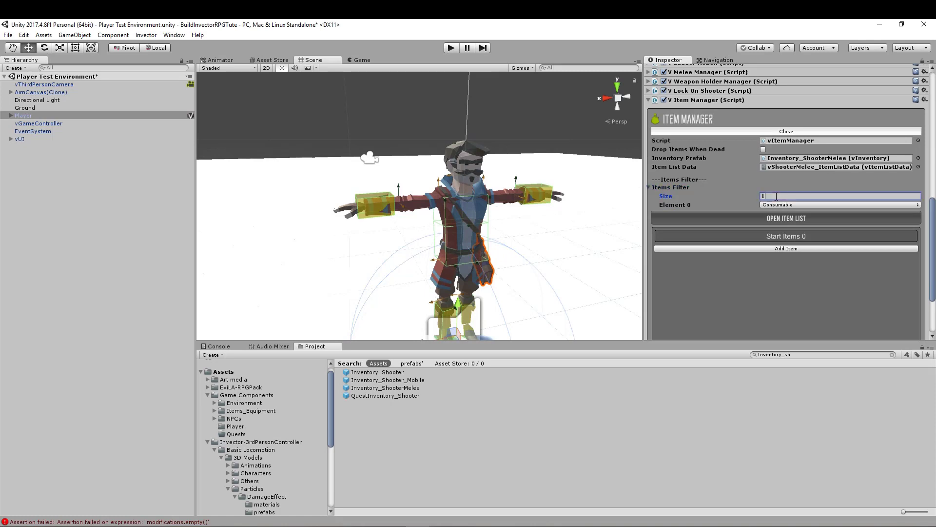
{"action": "type", "text": "5"}
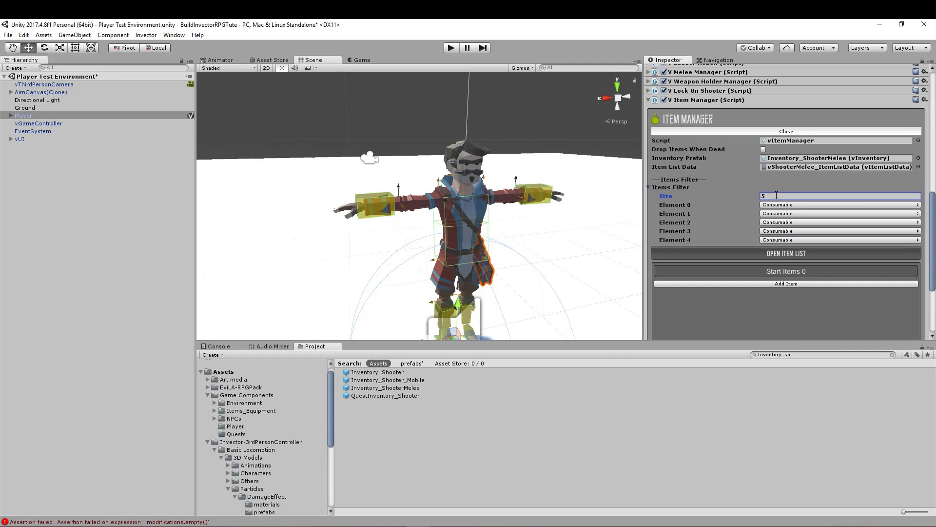
{"action": "left_click", "coordinate": [799, 213]}
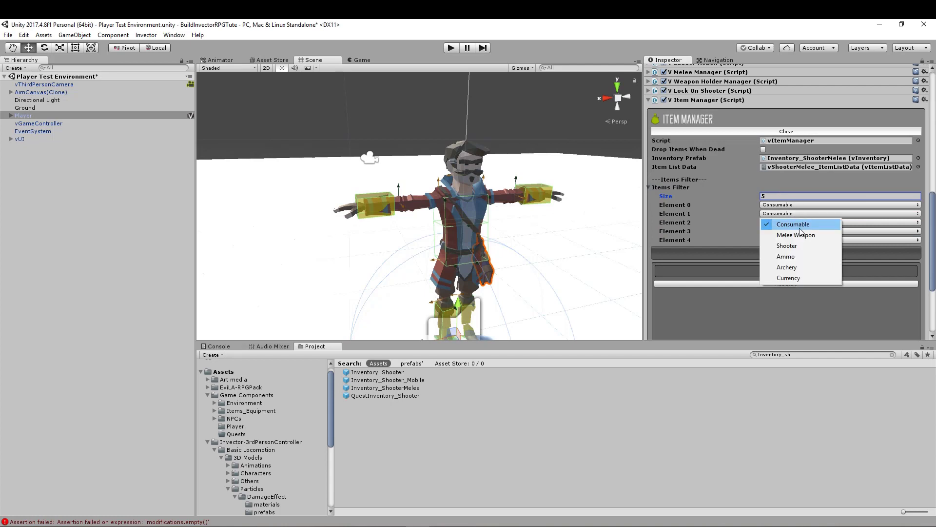
{"action": "left_click", "coordinate": [795, 234]}
{"action": "left_click", "coordinate": [796, 222]}
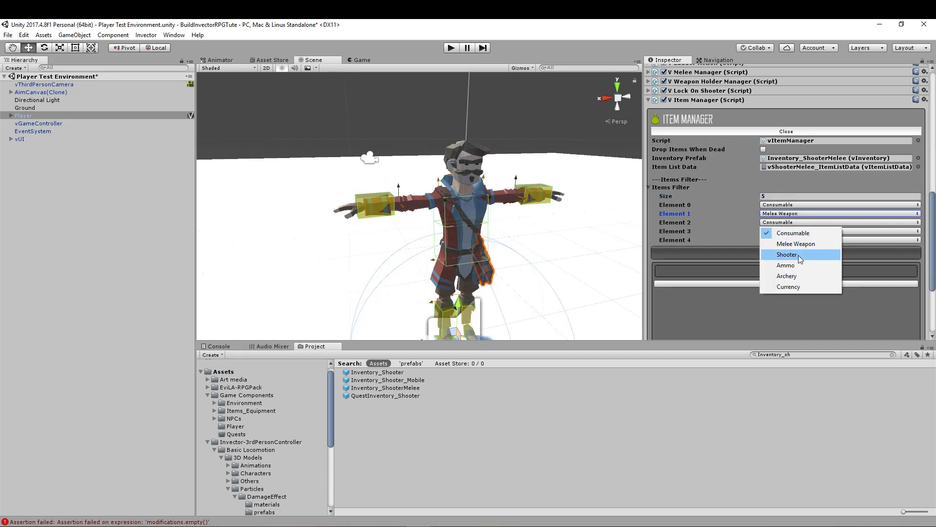
{"action": "left_click", "coordinate": [798, 255]}
{"action": "left_click", "coordinate": [792, 230]}
{"action": "left_click", "coordinate": [788, 274]}
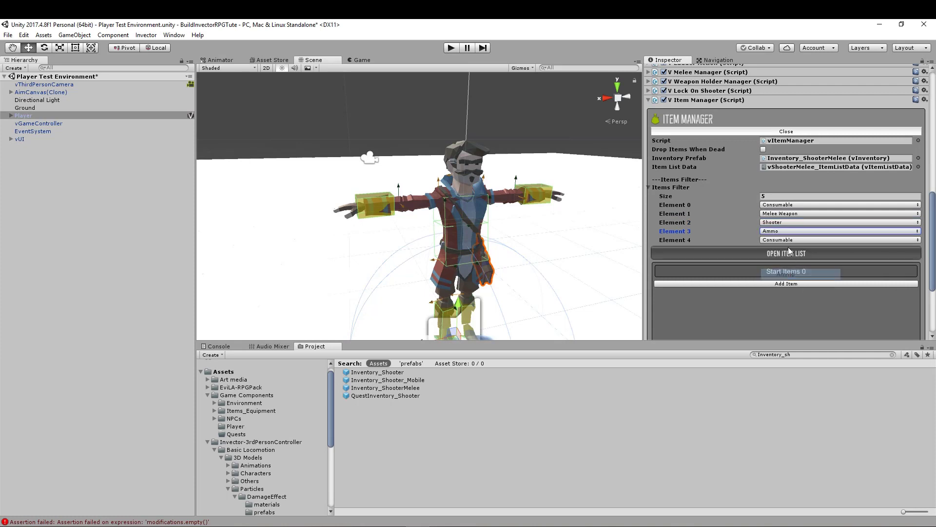
{"action": "left_click", "coordinate": [791, 239]}
{"action": "left_click", "coordinate": [794, 294]}
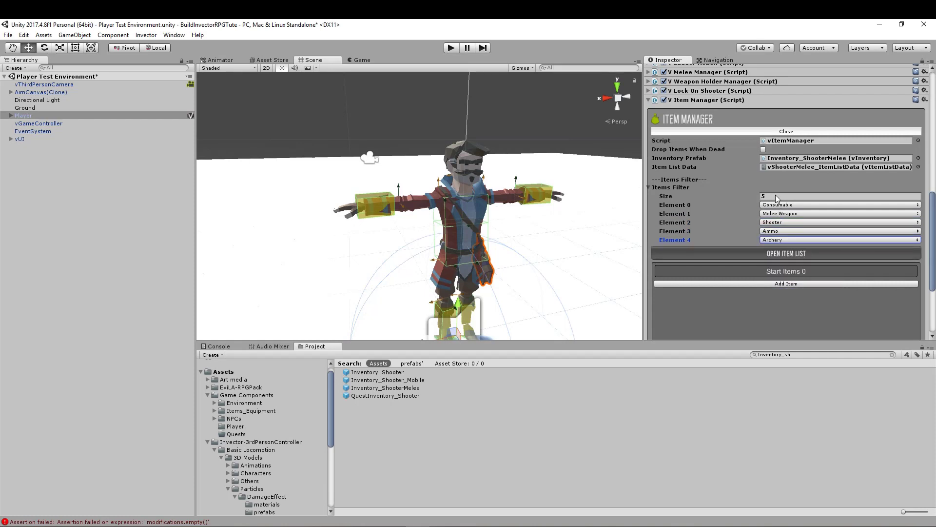
- Increase the Items Filter size to 6 and set Element 5 to Currency
{"action": "left_click", "coordinate": [776, 195]}
{"action": "type", "text": "6"}
{"action": "key", "text": "Return"}
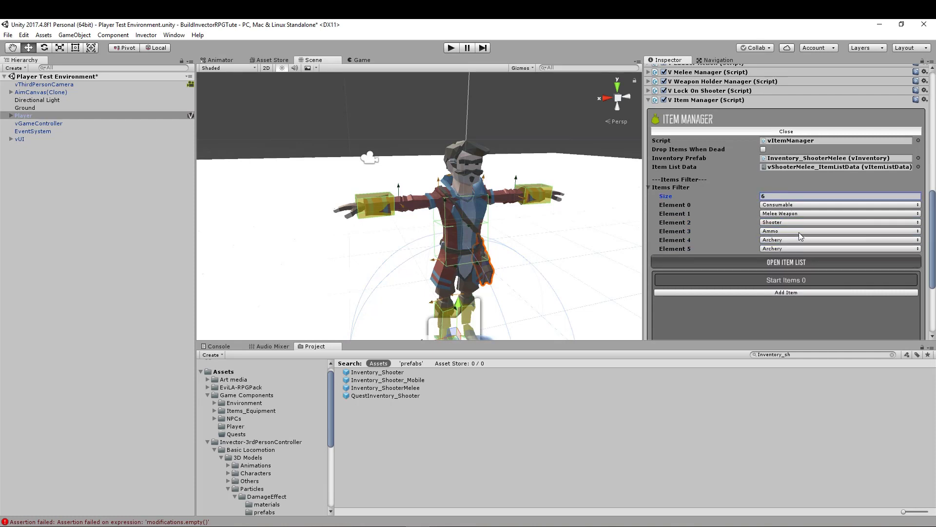
{"action": "left_click", "coordinate": [798, 248]}
{"action": "left_click", "coordinate": [796, 314]}
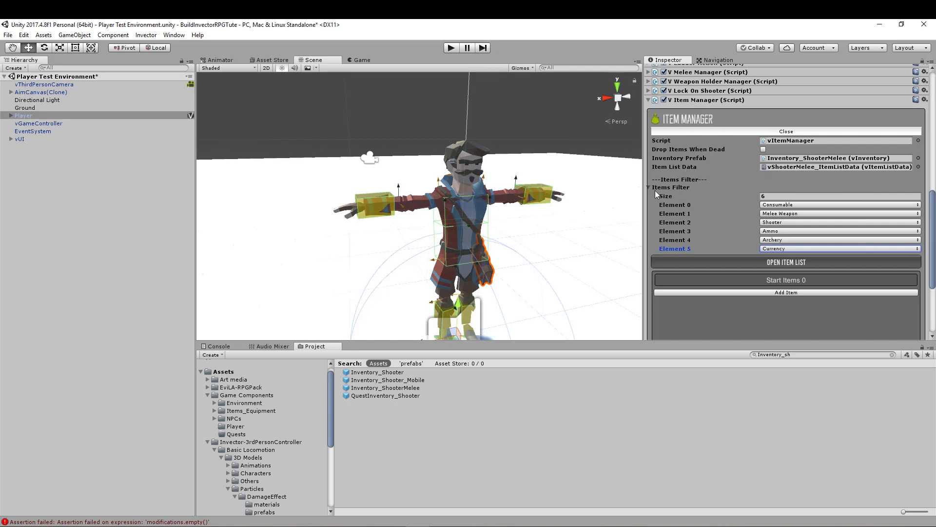
{"action": "left_click", "coordinate": [764, 196]}
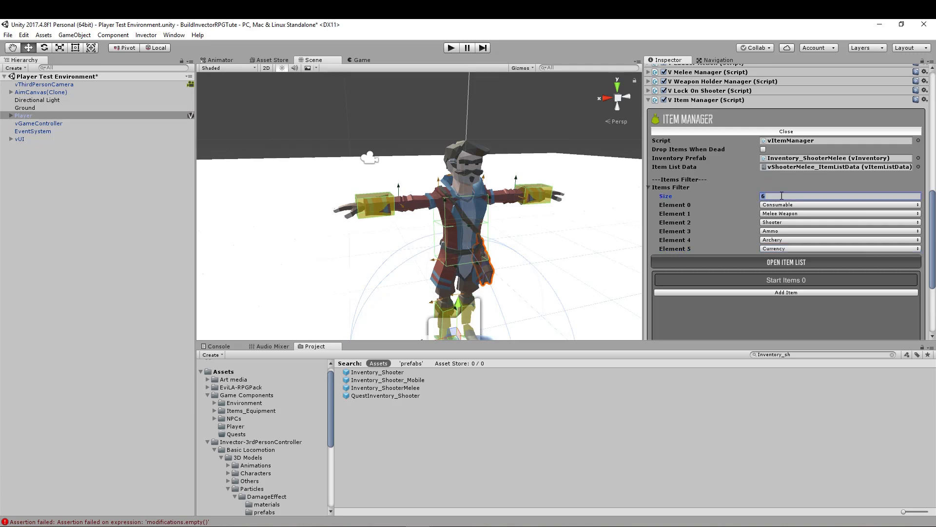
- Review the items that can be added to the Item Manager's Start Items and cancel the addition
{"action": "left_click", "coordinate": [807, 292]}
{"action": "left_click", "coordinate": [809, 294]}
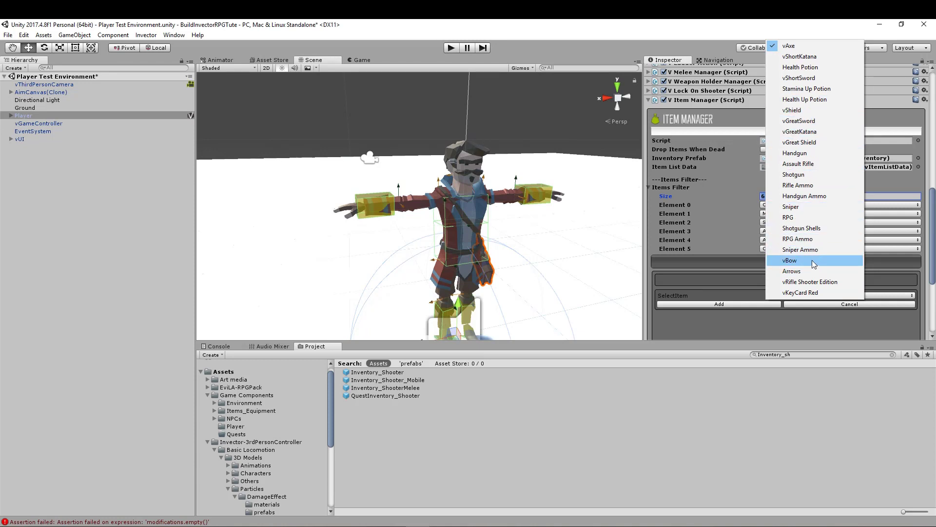
{"action": "left_click", "coordinate": [730, 266]}
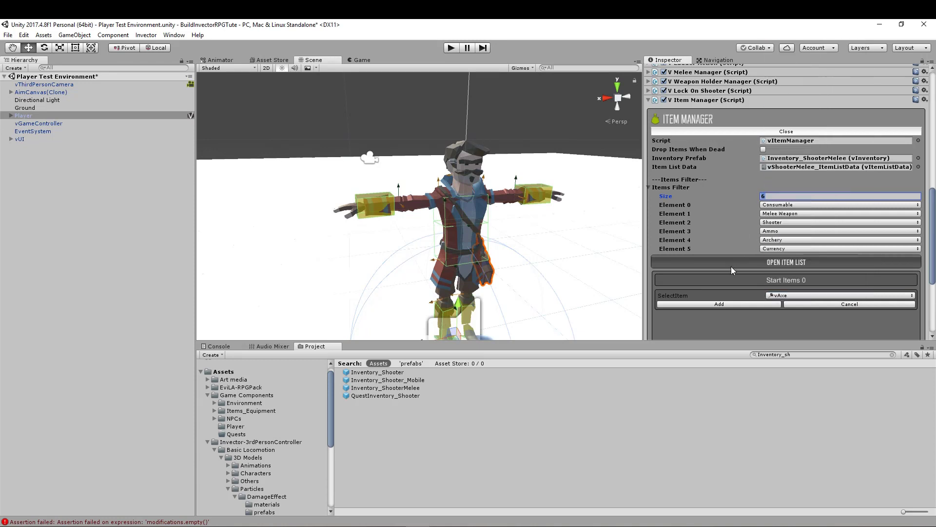
{"action": "left_click", "coordinate": [730, 266]}
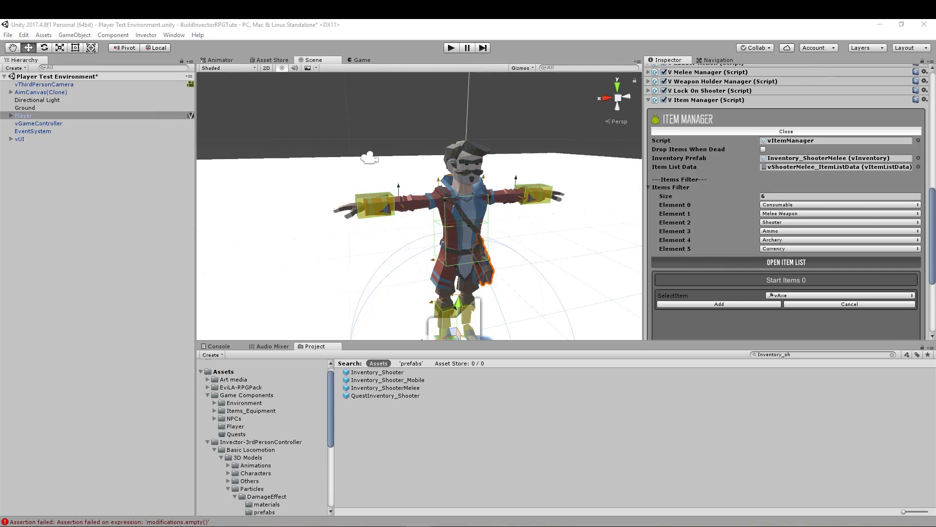
{"action": "left_click", "coordinate": [765, 169]}
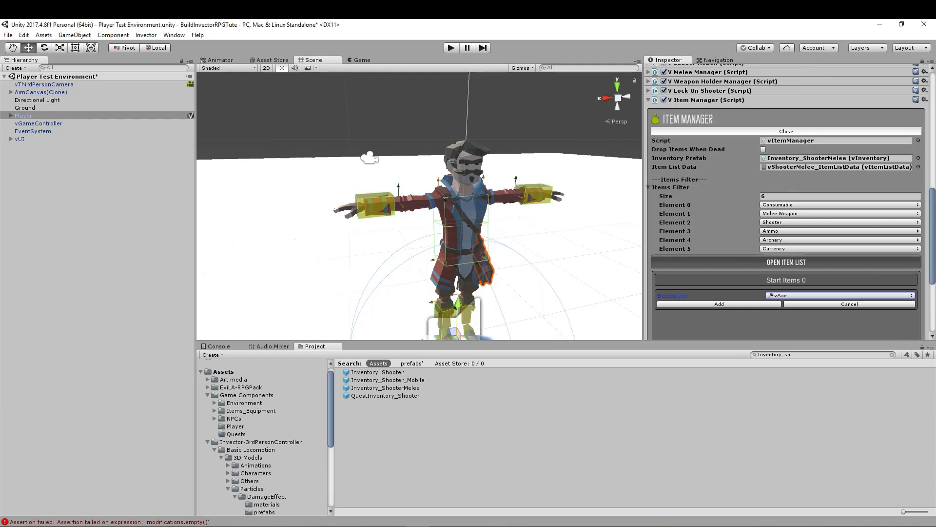
{"action": "left_click", "coordinate": [816, 305]}
- Apply the Player's changes to its prefab and run the scene in play mode
{"action": "scroll", "coordinate": [755, 303], "scroll_direction": "up", "scroll_amount": 3}
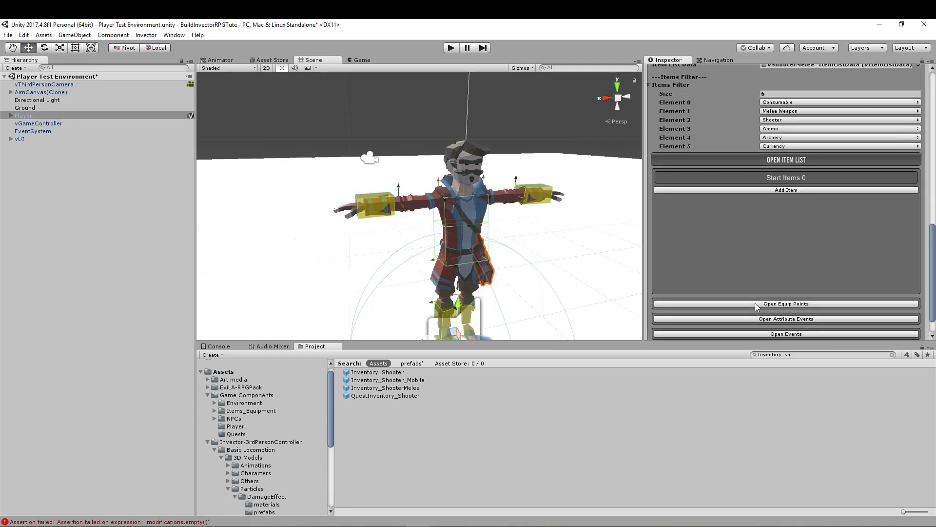
{"action": "scroll", "coordinate": [813, 229], "scroll_direction": "up", "scroll_amount": 5}
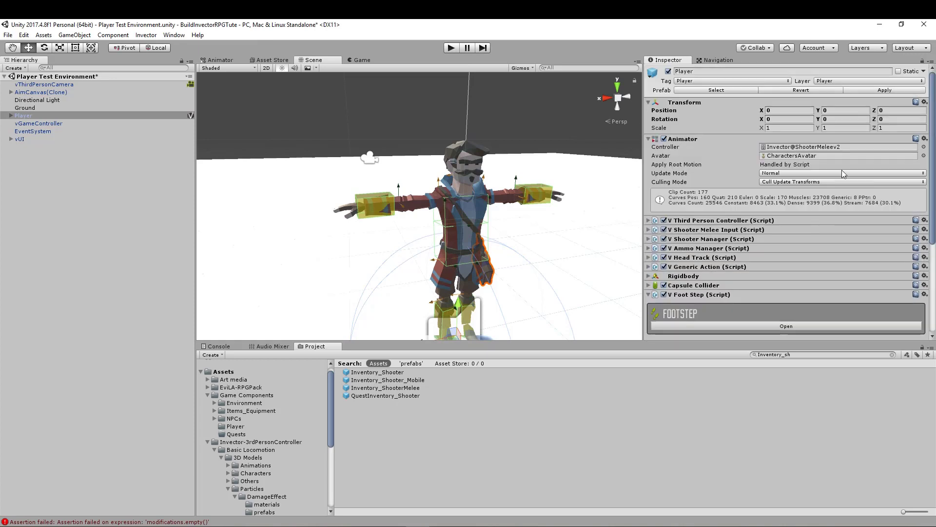
{"action": "left_click", "coordinate": [880, 91]}
{"action": "left_click", "coordinate": [452, 49]}
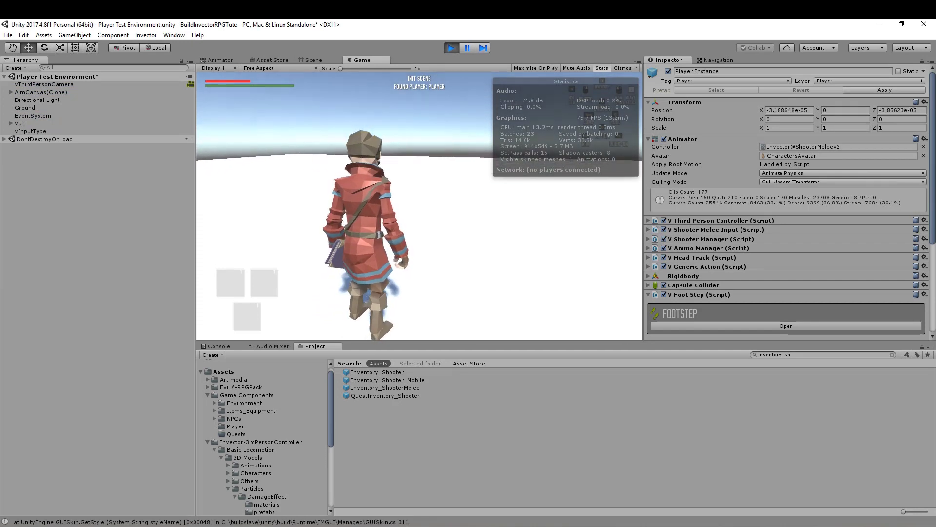
- Test the Player's sprinting, turning and rolling in the running scene, and exit play mode
{"action": "key", "text": "shift+w"}
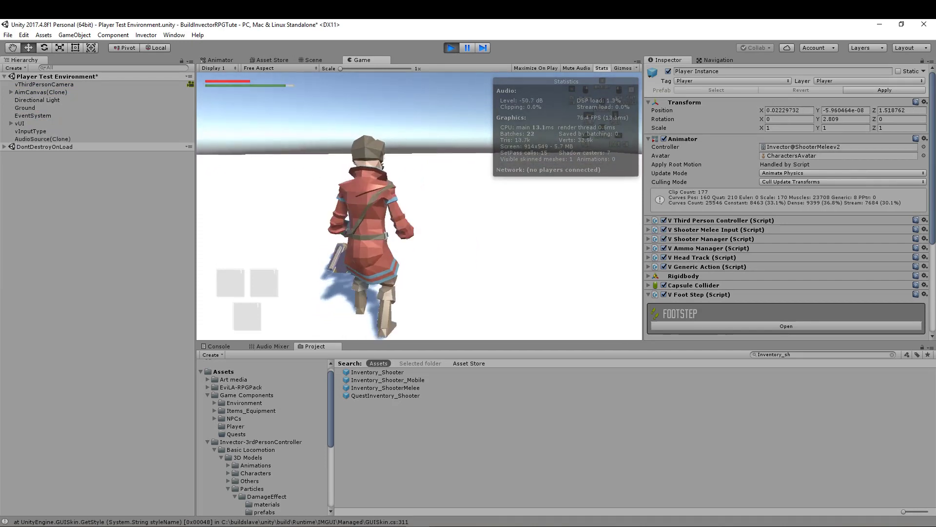
{"action": "key", "text": "s"}
{"action": "key", "text": "w"}
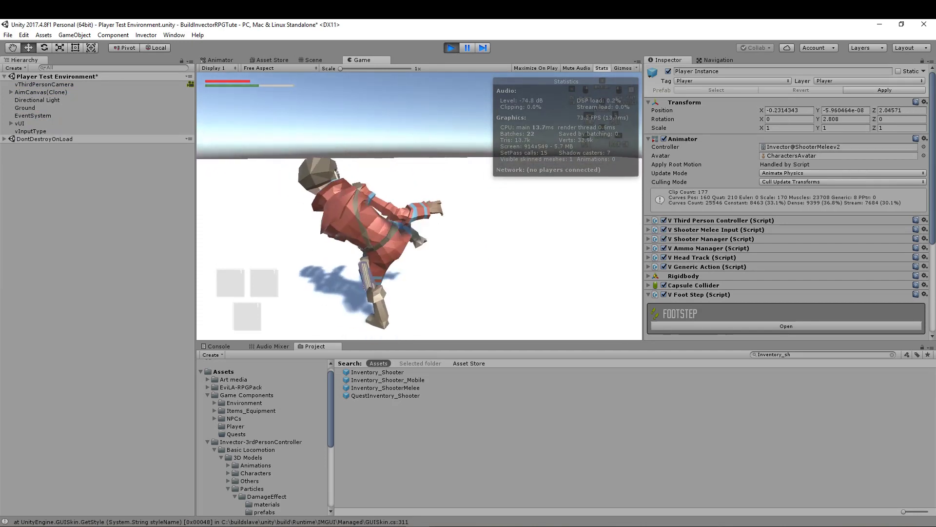
{"action": "key", "text": "s"}
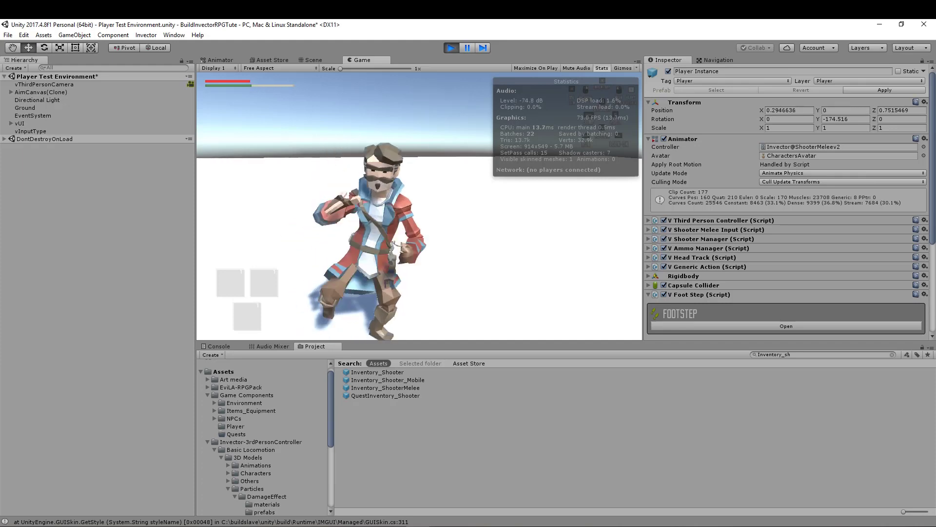
{"action": "key", "text": "w"}
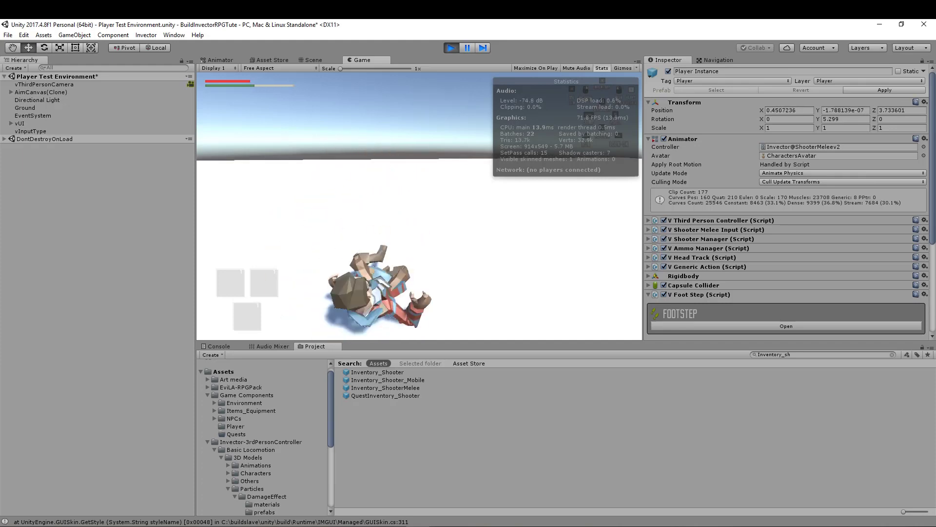
{"action": "key", "text": "s"}
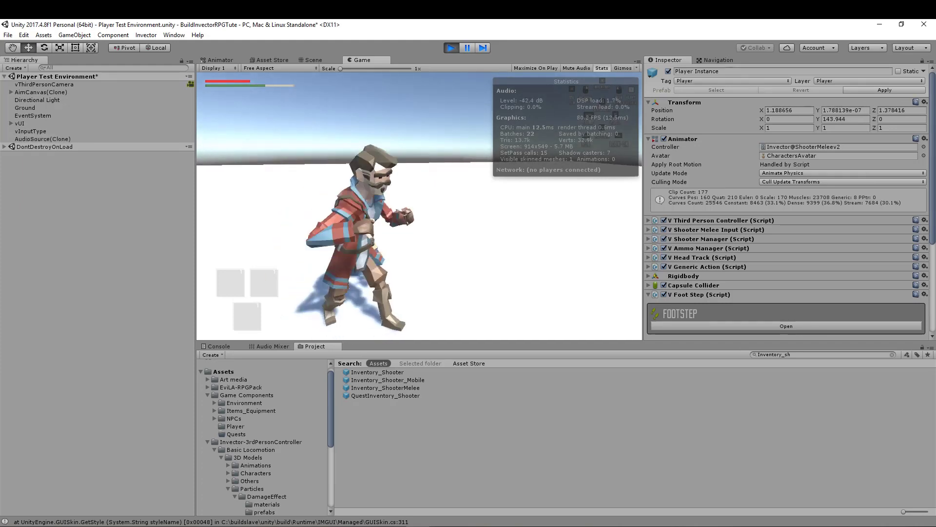
{"action": "key", "text": "a"}
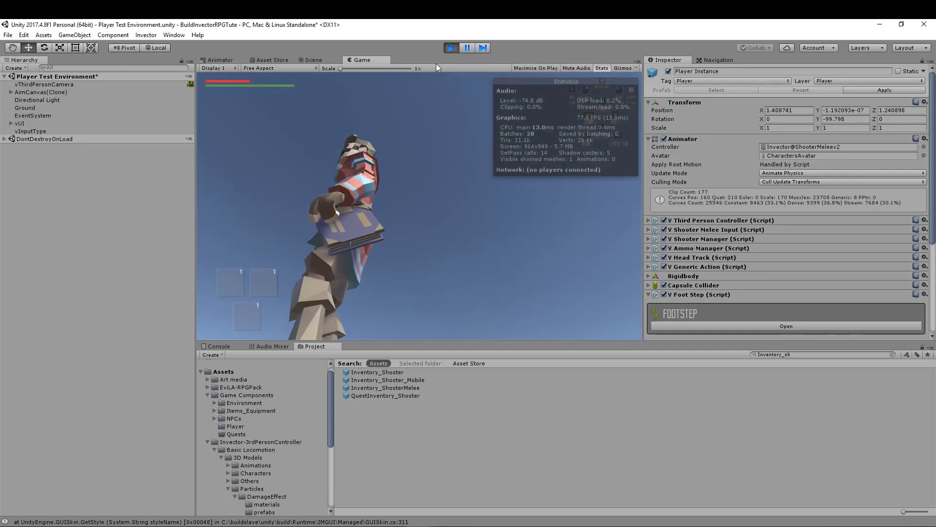
{"action": "left_click", "coordinate": [451, 47]}
- Apply the Player's changes to its prefab and save the Player Test Environment scene
{"action": "scroll", "coordinate": [398, 279], "scroll_direction": "down", "scroll_amount": 4}
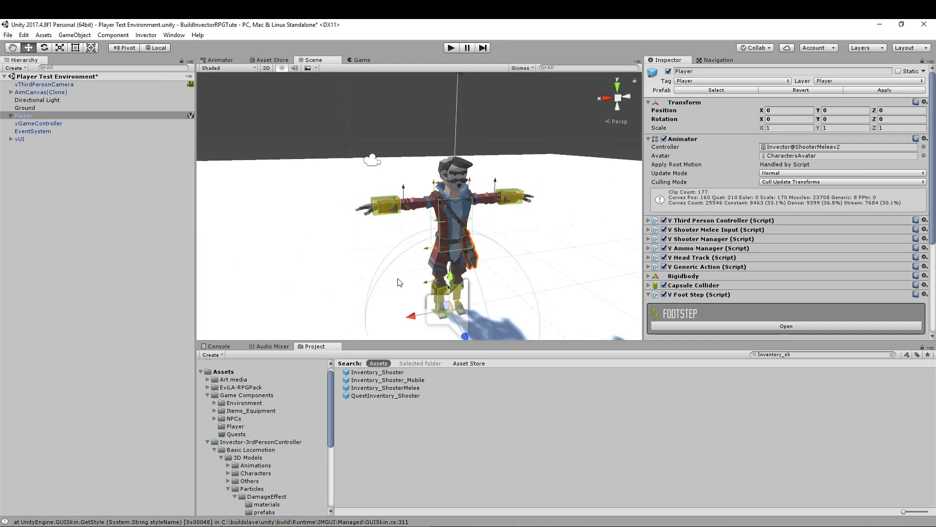
{"action": "mouse_move", "coordinate": [403, 276]}
{"action": "middle_mouse_down"}
{"action": "mouse_move", "coordinate": [370, 256]}
{"action": "mouse_move", "coordinate": [398, 259]}
{"action": "middle_mouse_up"}
{"action": "right_click_drag", "start_coordinate": [394, 261], "coordinate": [430, 272]}
{"action": "middle_click_drag", "start_coordinate": [336, 264], "coordinate": [354, 263]}
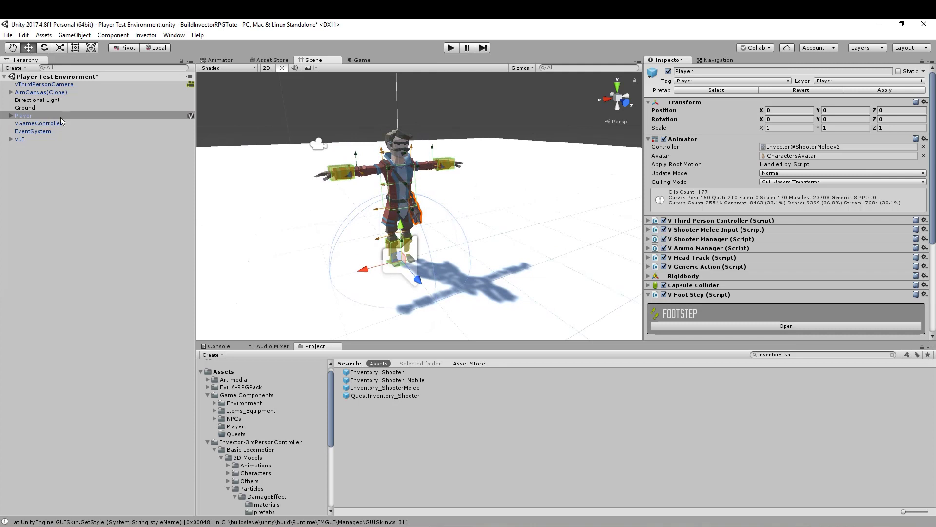
{"action": "left_click", "coordinate": [874, 91]}
{"action": "left_click", "coordinate": [8, 35]}
{"action": "left_click", "coordinate": [40, 72]}
- Collapse the expanded asset folders, show the contents of the Scenes folder and clear the selection
{"action": "left_click", "coordinate": [207, 442]}
{"action": "left_click", "coordinate": [207, 400]}
{"action": "left_click", "coordinate": [229, 425]}
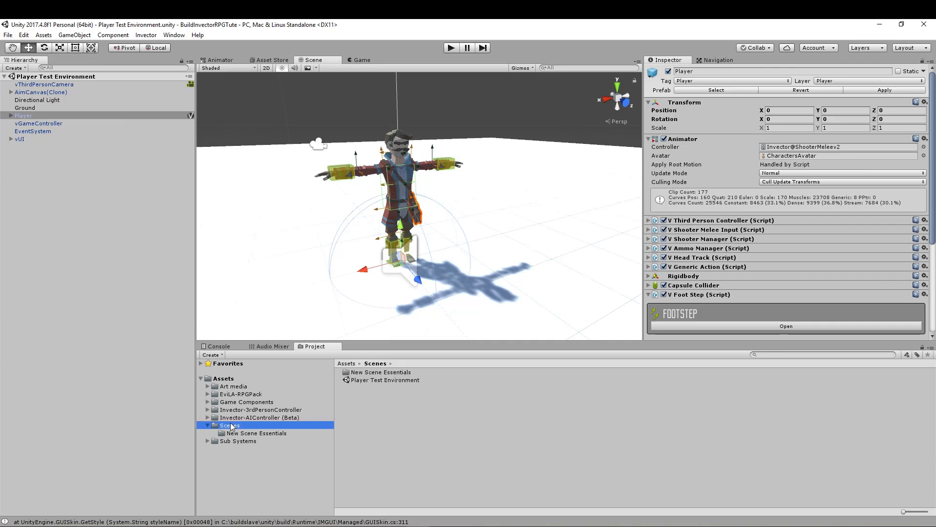
{"action": "left_click", "coordinate": [370, 379]}
{"action": "left_click", "coordinate": [107, 294]}
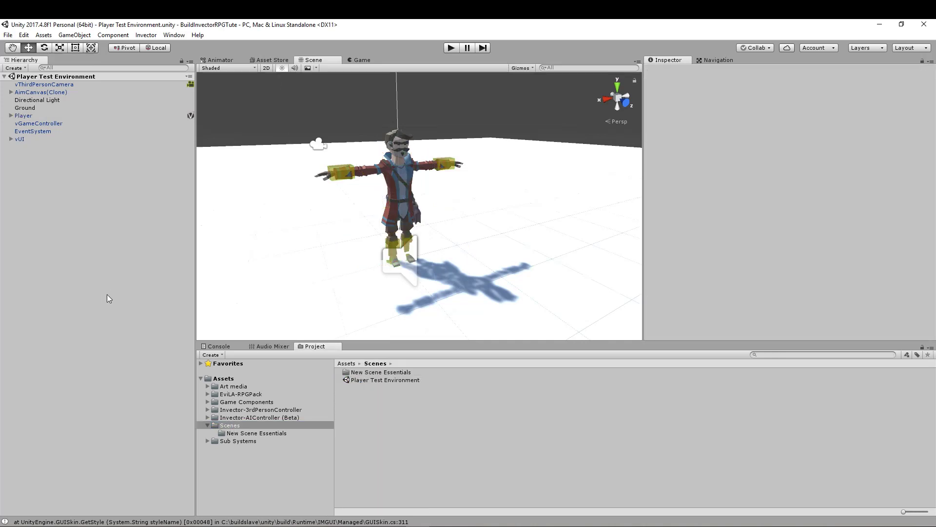
- Set the Color Space to Linear in the project's Player settings
{"action": "left_click", "coordinate": [8, 35]}
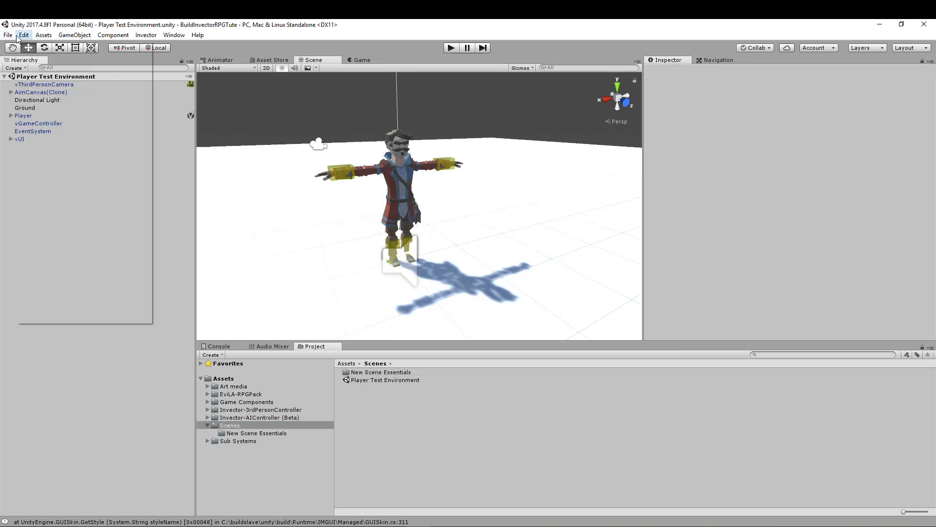
{"action": "left_click", "coordinate": [18, 36]}
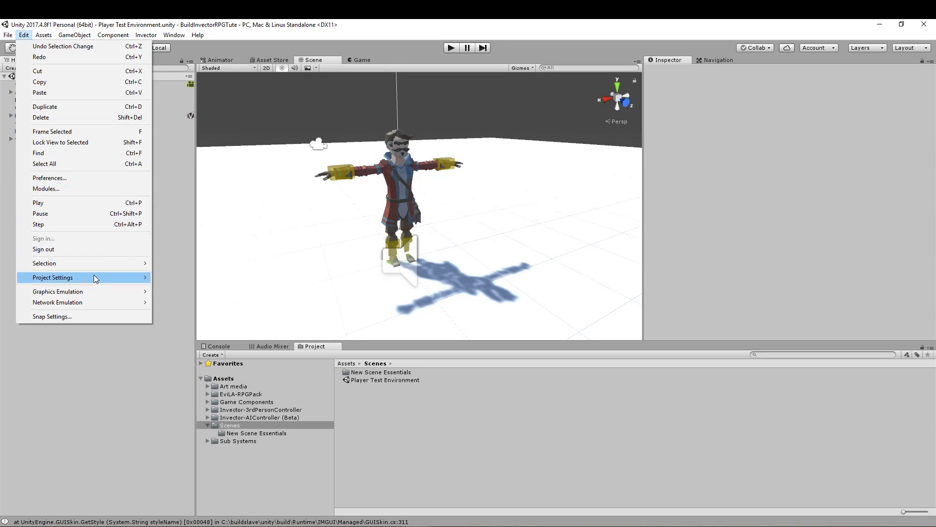
{"action": "mouse_move", "coordinate": [93, 277]}
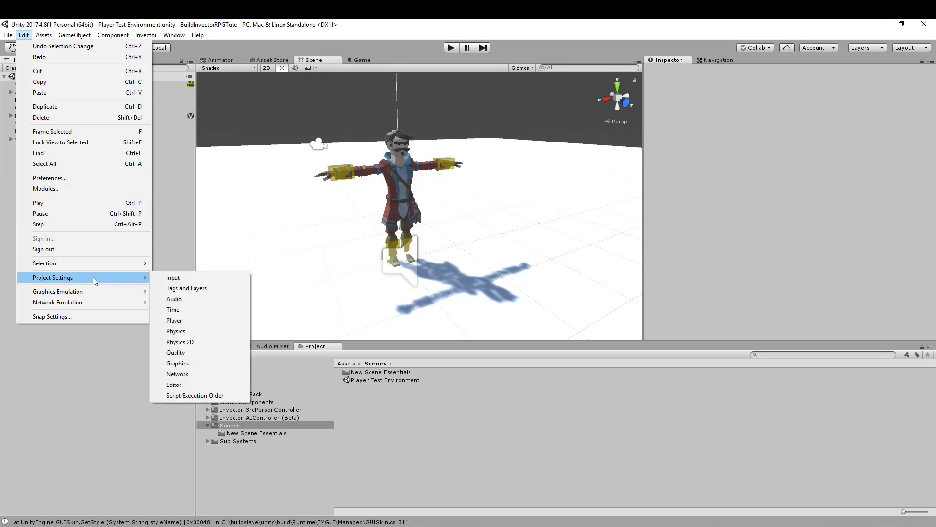
{"action": "left_click", "coordinate": [179, 321]}
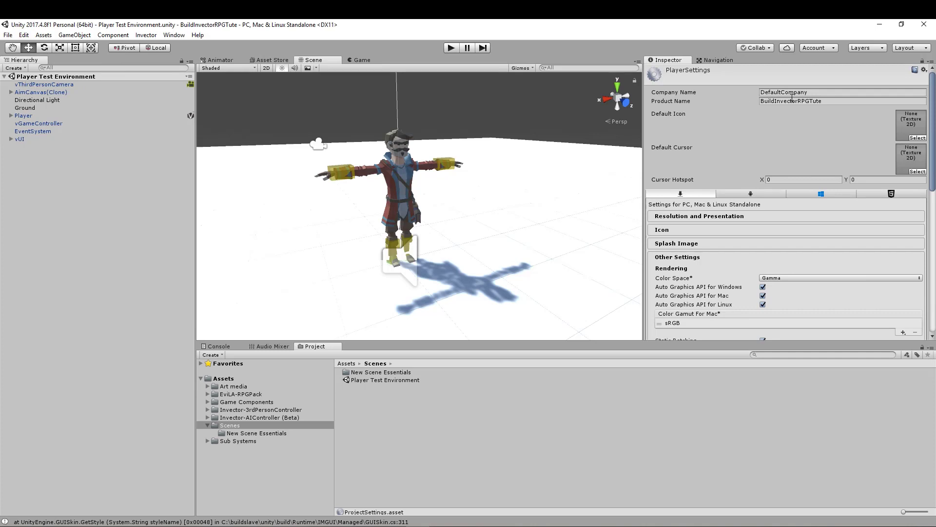
{"action": "scroll", "coordinate": [708, 274], "scroll_direction": "down", "scroll_amount": 3}
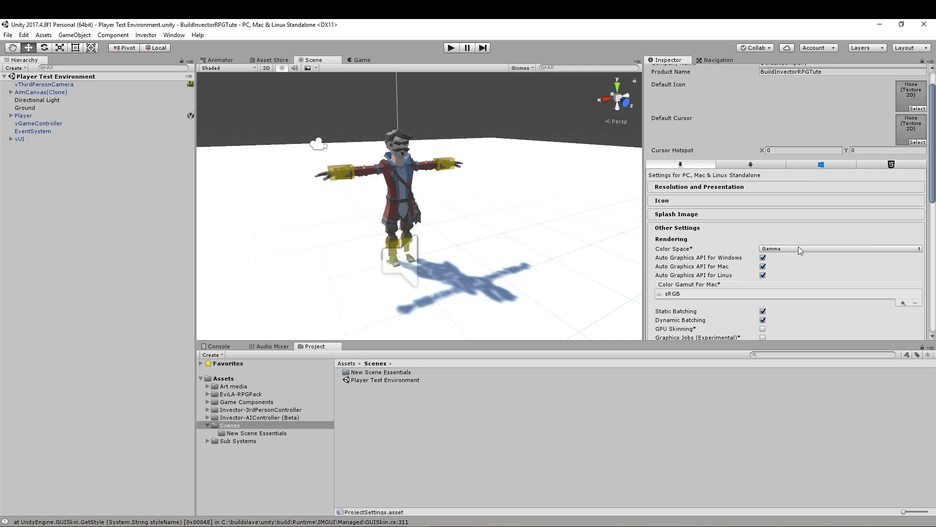
{"action": "left_click", "coordinate": [919, 251]}
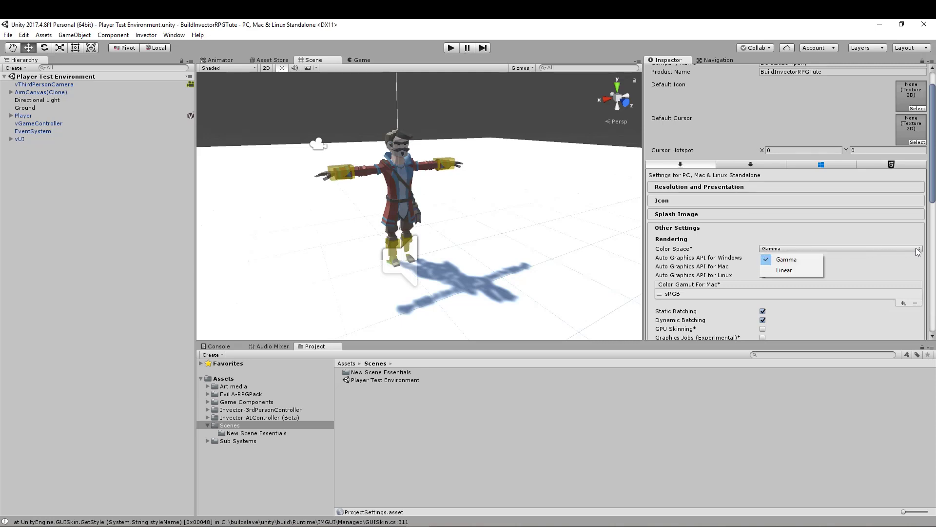
{"action": "left_click", "coordinate": [795, 271]}
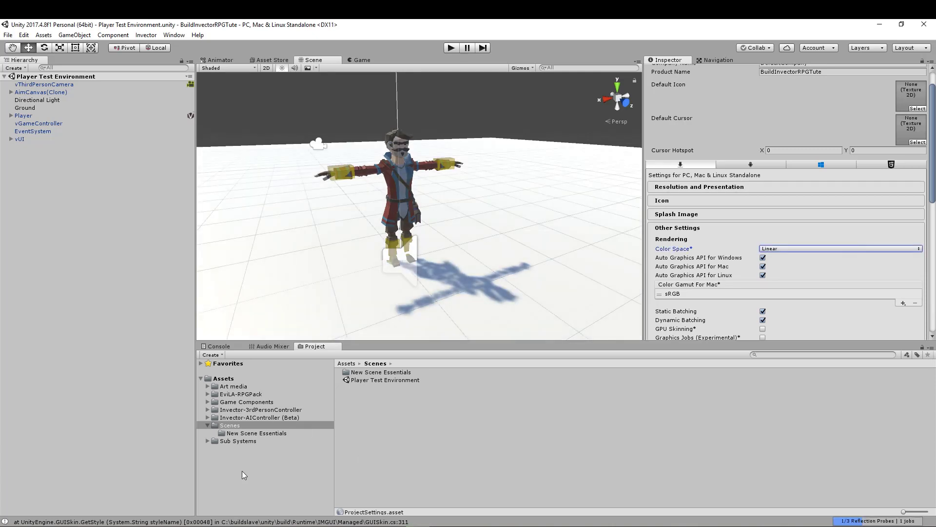
- Clear the Console messages and return to the project assets
{"action": "left_click", "coordinate": [217, 347]}
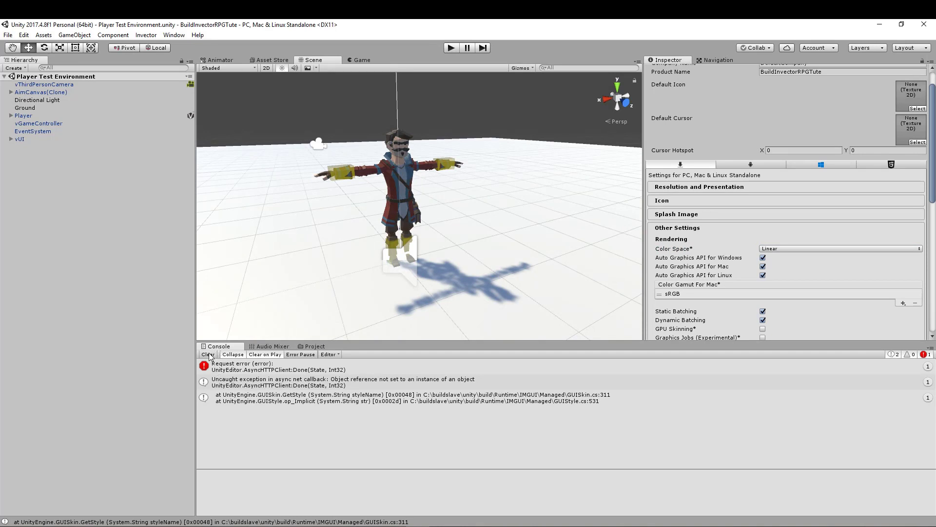
{"action": "left_click", "coordinate": [208, 355]}
{"action": "left_click", "coordinate": [312, 347]}
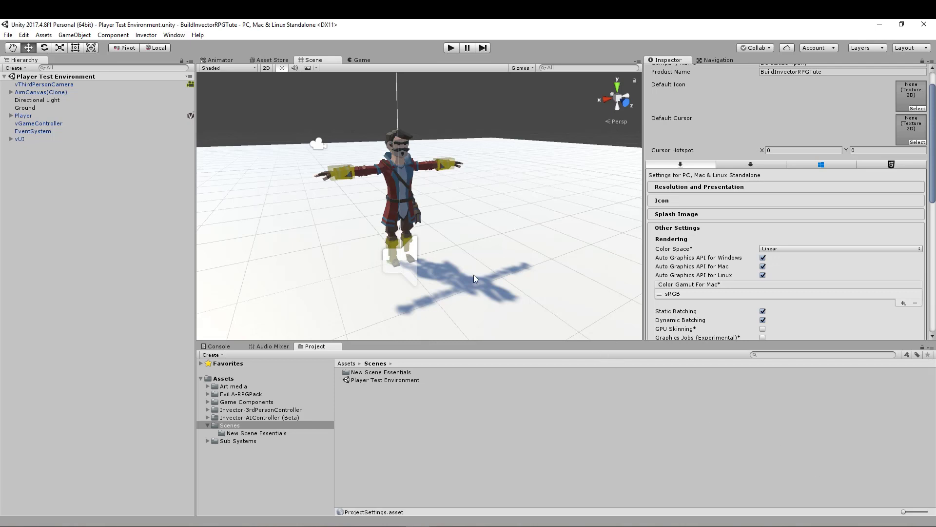
- Set the Directional Light's colour to white, its shadow Bias to 0.175, Normal Bias to 0 and Near Plane to 0.41
{"action": "left_click", "coordinate": [42, 93]}
{"action": "left_click", "coordinate": [40, 101]}
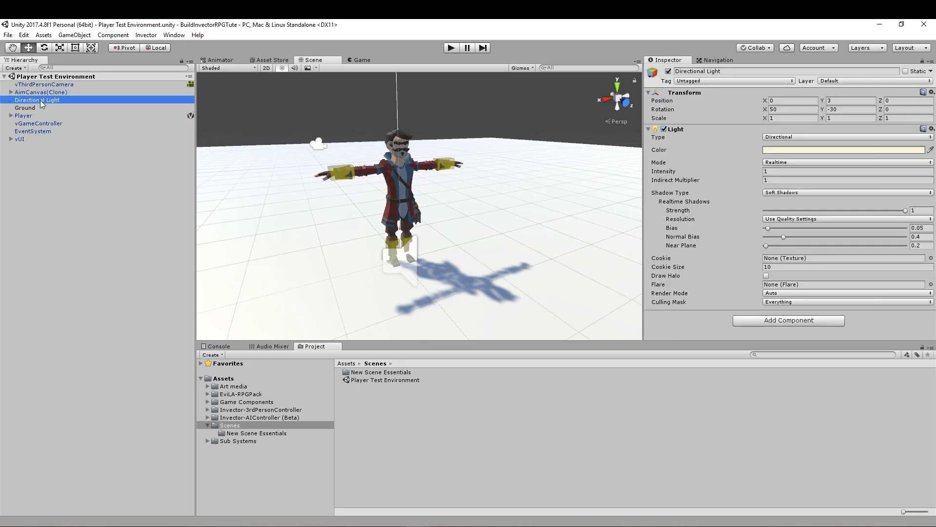
{"action": "right_click_drag", "start_coordinate": [478, 289], "coordinate": [512, 299]}
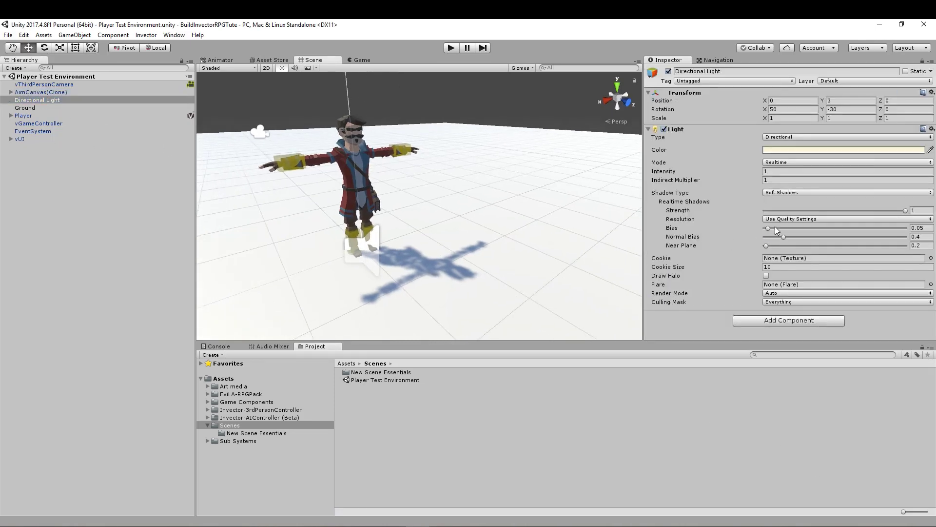
{"action": "left_click_drag", "start_coordinate": [866, 210], "coordinate": [905, 210]}
{"action": "mouse_move", "coordinate": [783, 237]}
{"action": "left_mouse_down"}
{"action": "mouse_move", "coordinate": [743, 227]}
{"action": "mouse_move", "coordinate": [776, 228]}
{"action": "mouse_move", "coordinate": [769, 246]}
{"action": "left_mouse_up"}
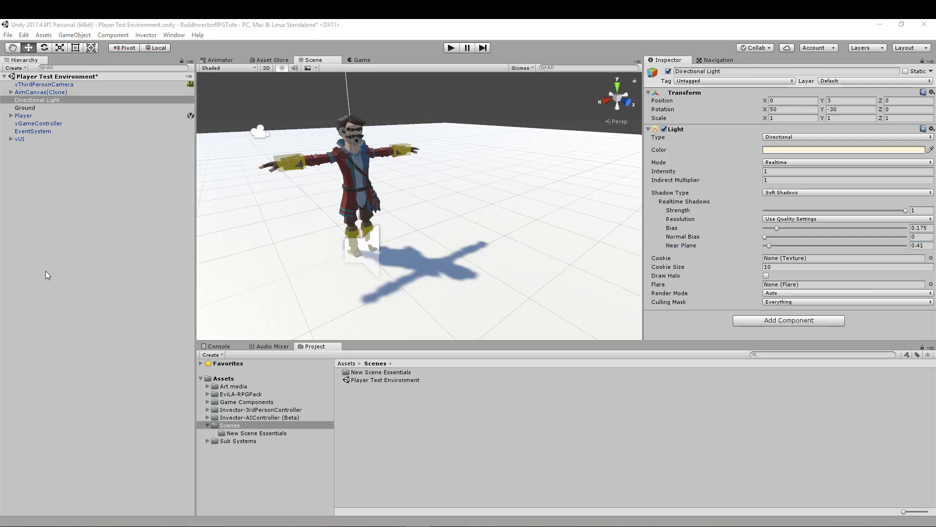
{"action": "left_click", "coordinate": [269, 177]}
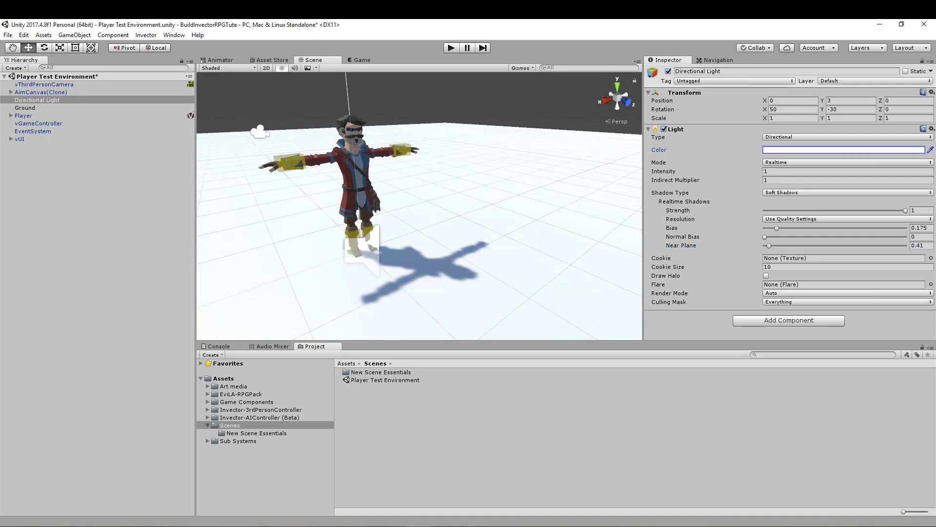
- Run the scene, move the Player in several directions to check the new lighting and shadows, and exit play mode
{"action": "left_click", "coordinate": [448, 49]}
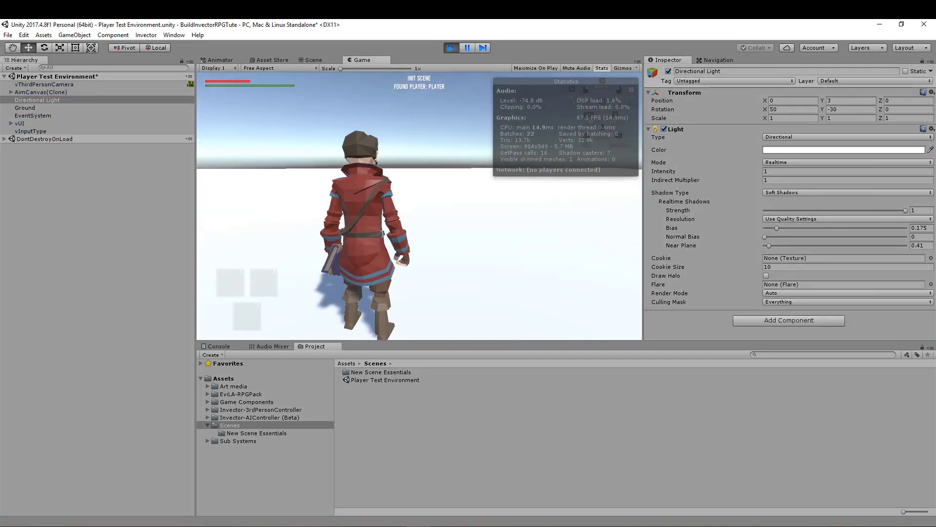
{"action": "key", "text": "w"}
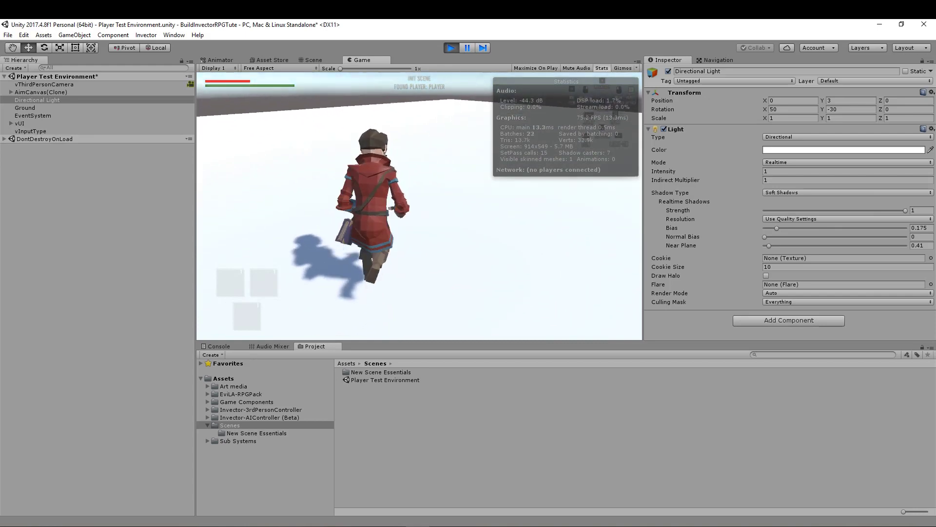
{"action": "key", "text": "a"}
{"action": "key", "text": "s"}
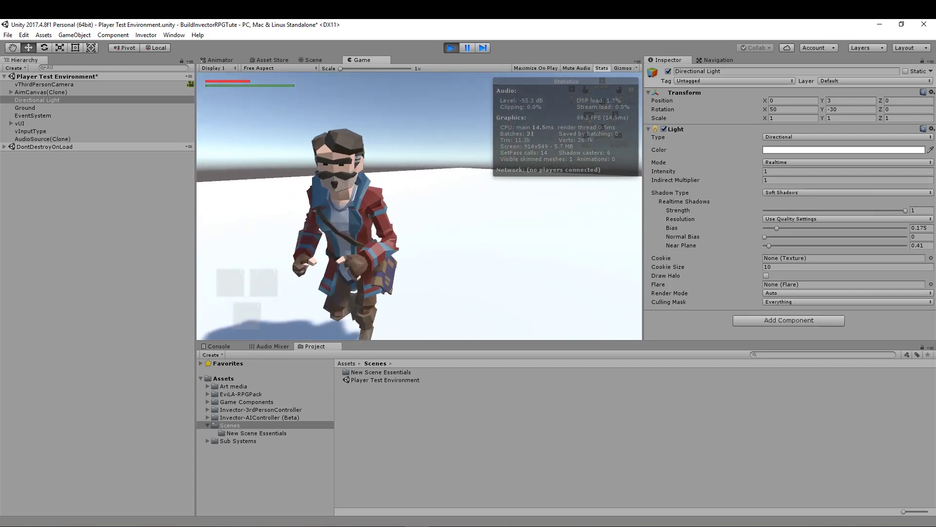
{"action": "key", "text": "d"}
{"action": "key", "text": "w"}
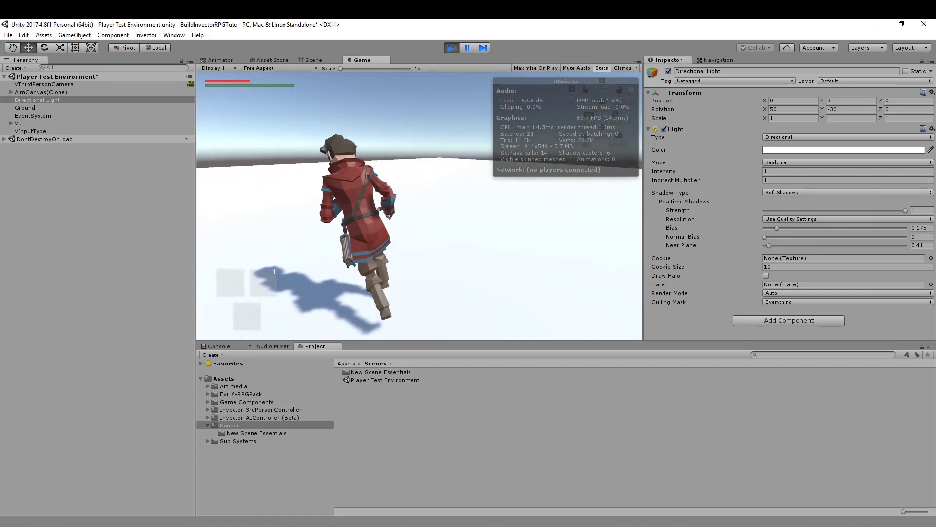
{"action": "key", "text": "q"}
{"action": "key", "text": "s"}
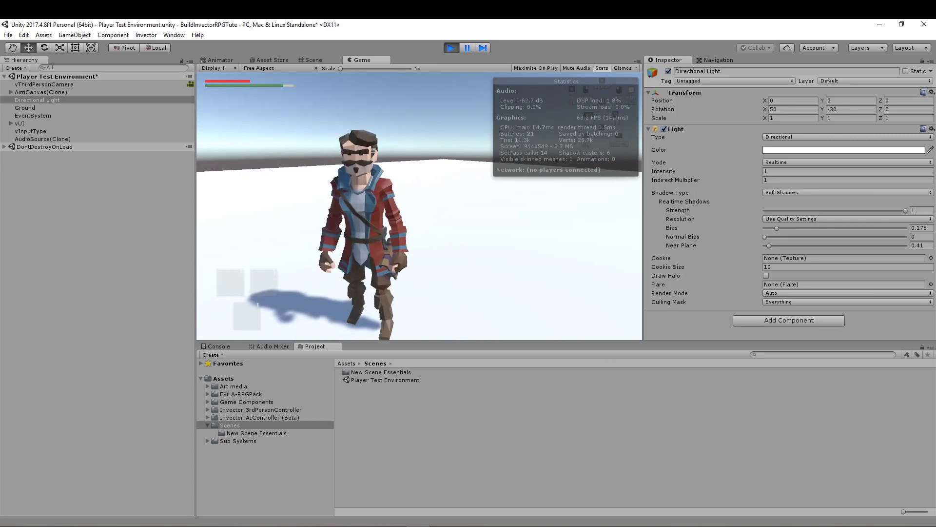
{"action": "key", "text": "ctrl+p"}
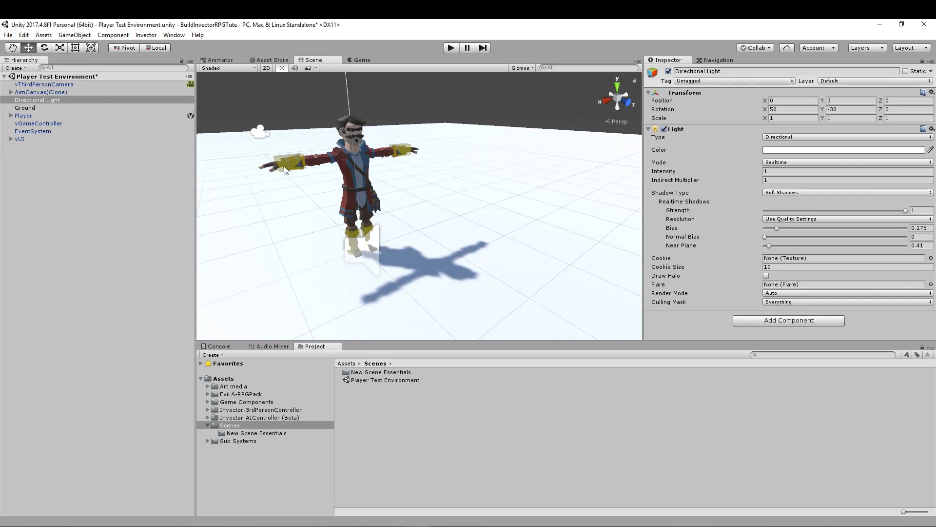
- Save the project, select the Player Test Environment scene asset and collapse the Scenes folder
{"action": "left_click", "coordinate": [6, 35]}
{"action": "left_click", "coordinate": [35, 117]}
{"action": "left_click", "coordinate": [389, 380]}
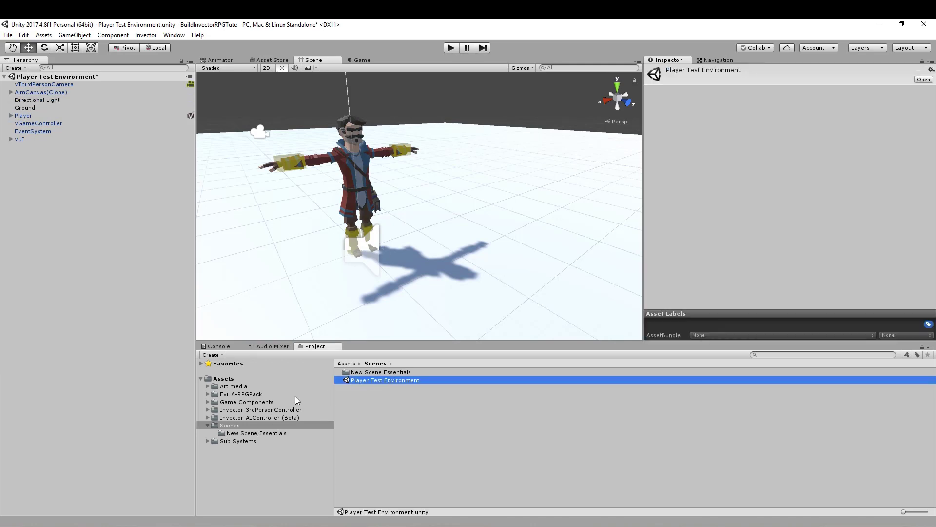
{"action": "left_click", "coordinate": [206, 424]}
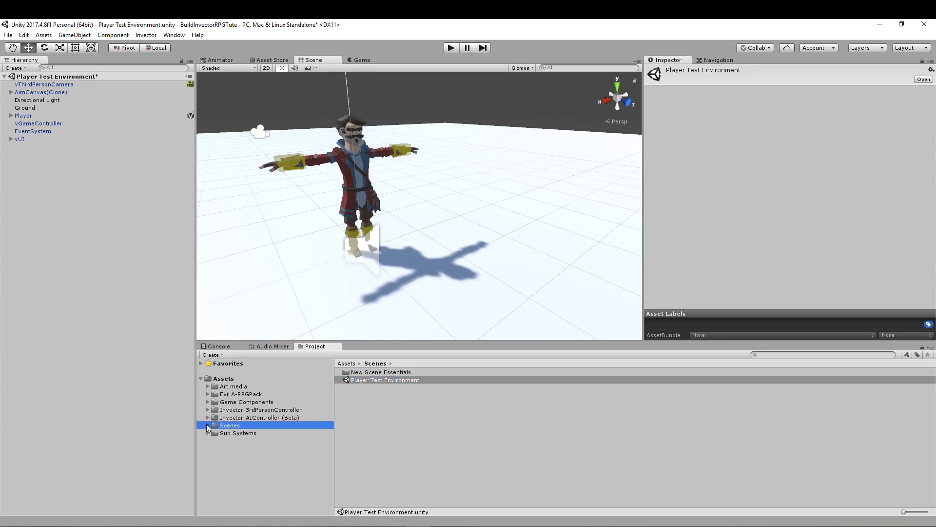
- Search the project assets for "punch" and place the PunchingBag prefab on the ground in front of the Player
{"action": "left_click", "coordinate": [766, 355]}
{"action": "type", "text": "punch"}
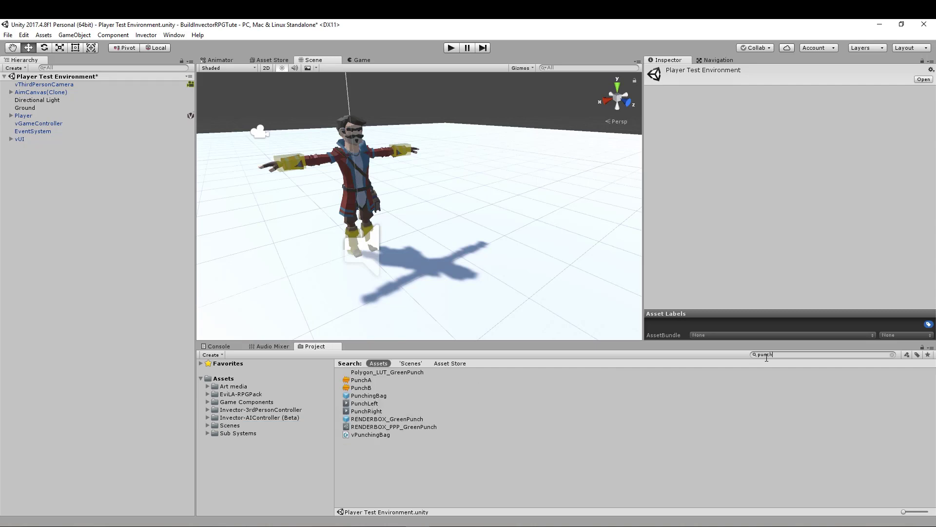
{"action": "left_click", "coordinate": [373, 395]}
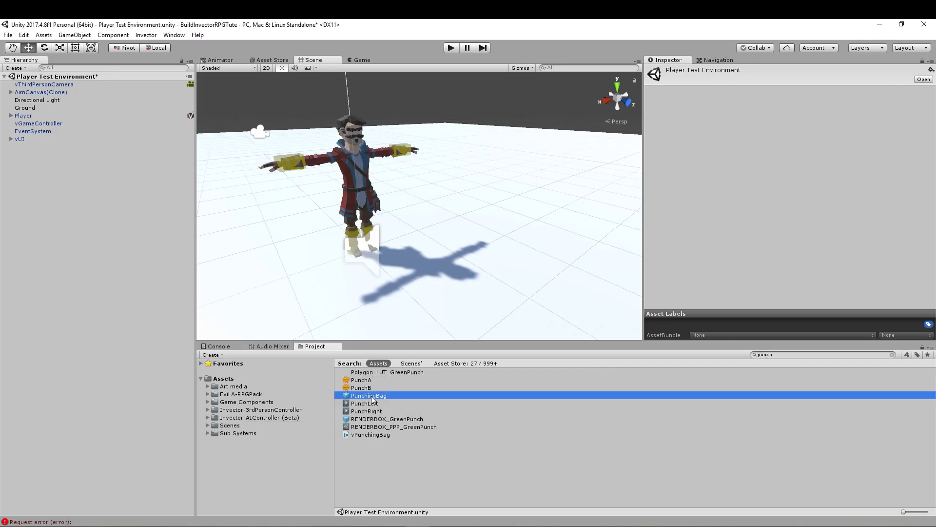
{"action": "left_click_drag", "start_coordinate": [776, 281], "coordinate": [767, 224]}
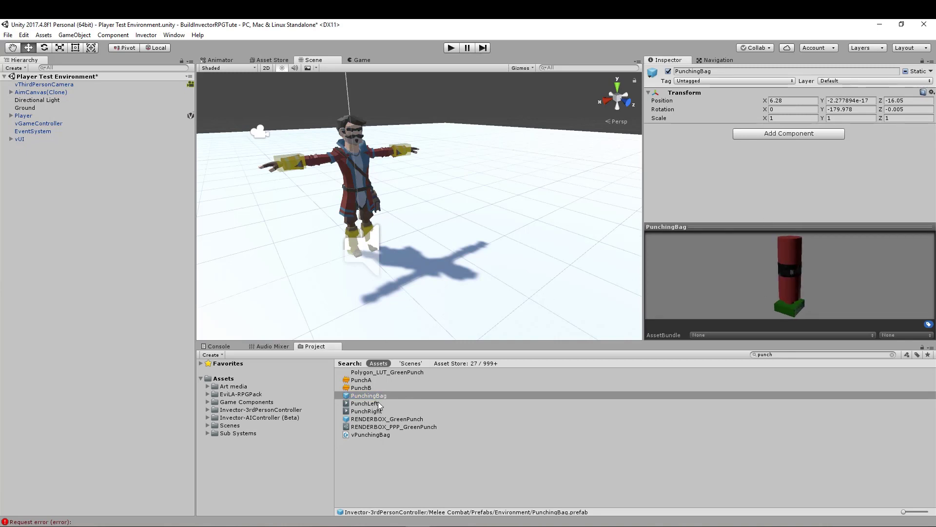
{"action": "right_click_drag", "start_coordinate": [433, 268], "coordinate": [627, 309]}
{"action": "scroll", "coordinate": [417, 277], "scroll_direction": "down", "scroll_amount": 6}
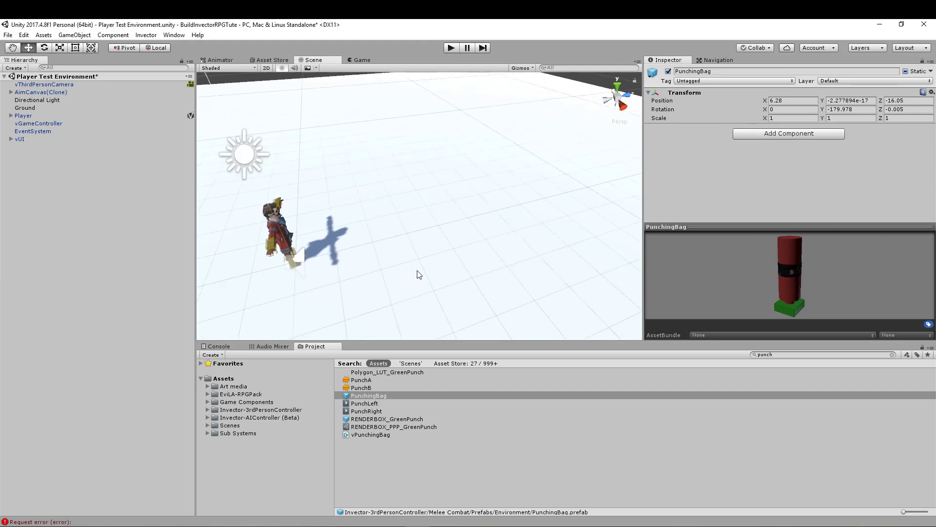
{"action": "left_click", "coordinate": [619, 123]}
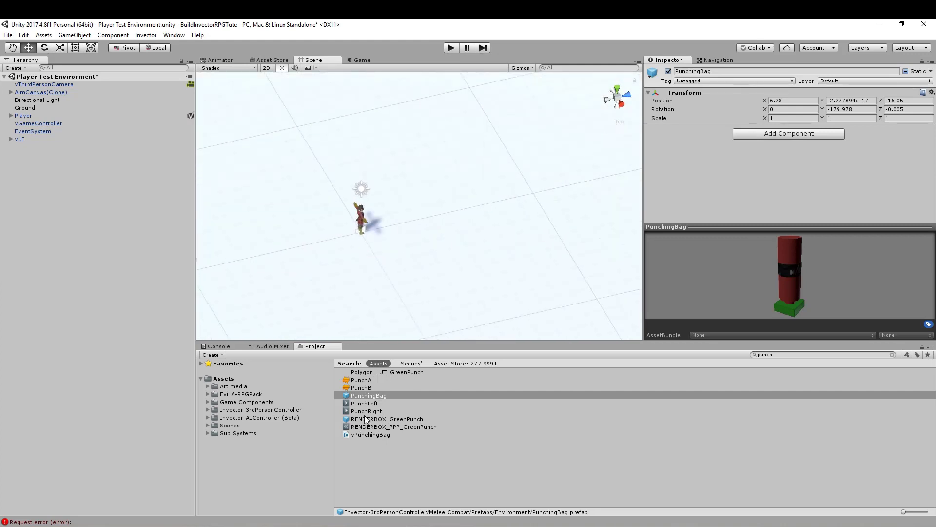
{"action": "left_click_drag", "start_coordinate": [368, 396], "coordinate": [439, 220]}
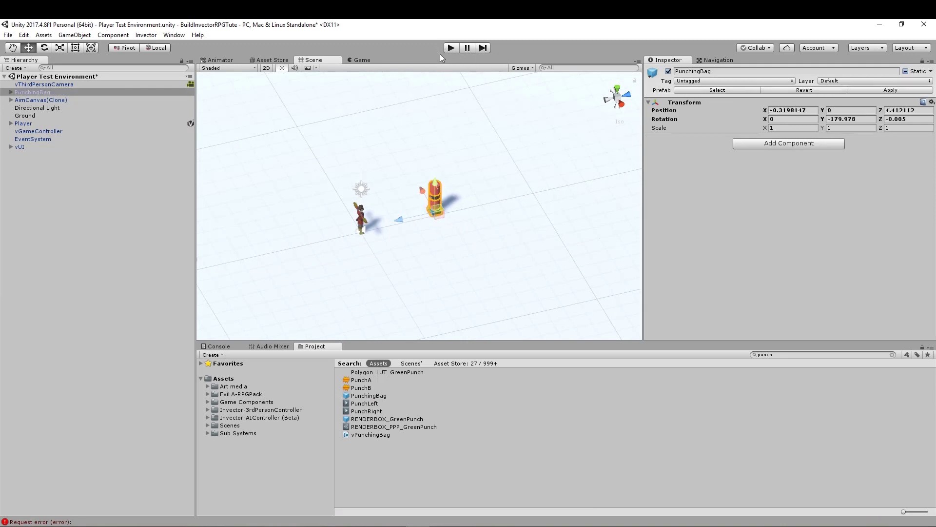
- Show the Game view with its statistics overlay hidden and run the scene
{"action": "left_click", "coordinate": [355, 62]}
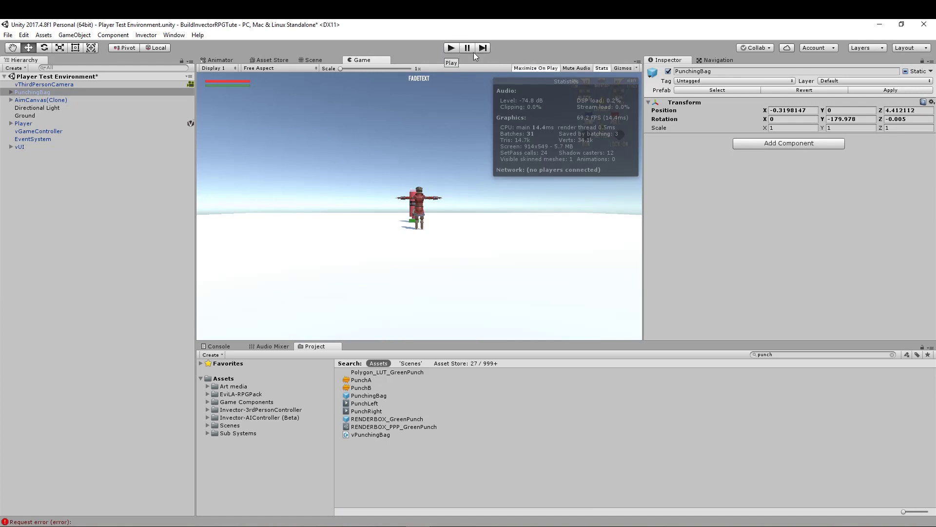
{"action": "left_click", "coordinate": [602, 68]}
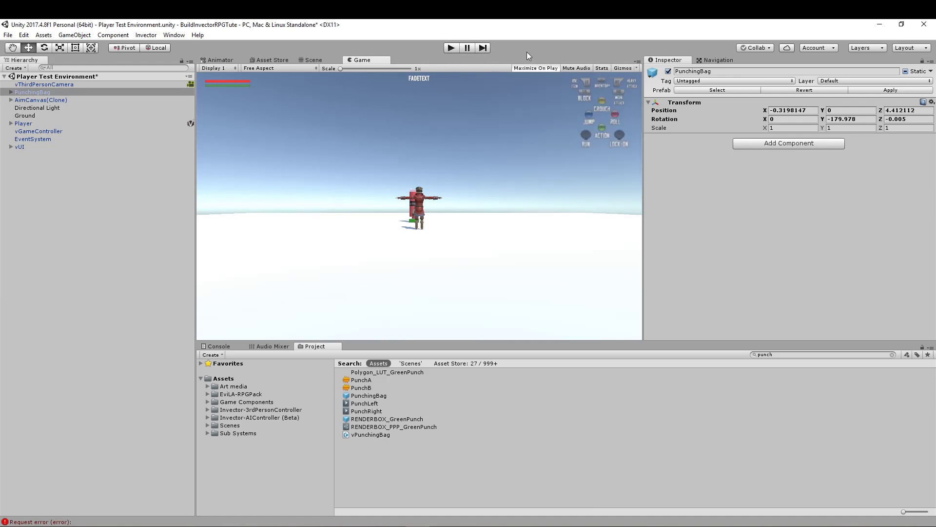
{"action": "left_click", "coordinate": [603, 69]}
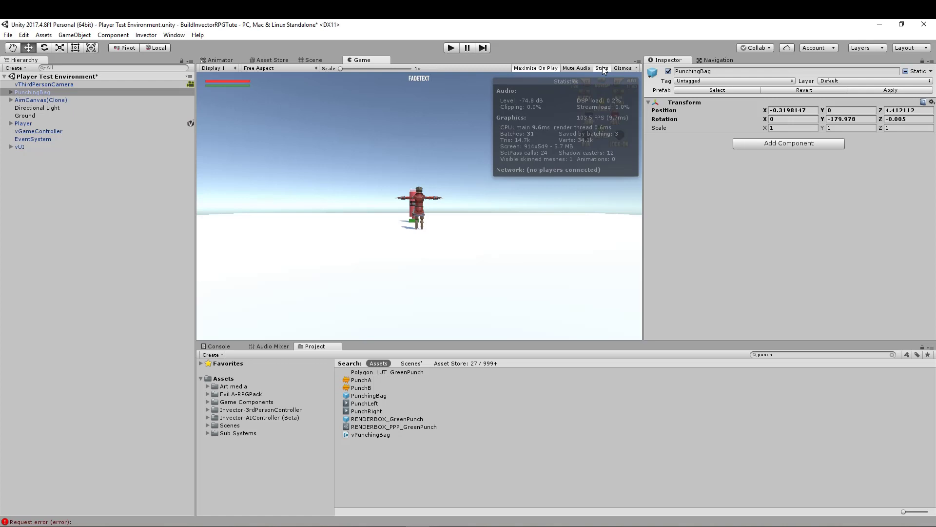
{"action": "left_click", "coordinate": [602, 69]}
{"action": "left_click", "coordinate": [451, 48]}
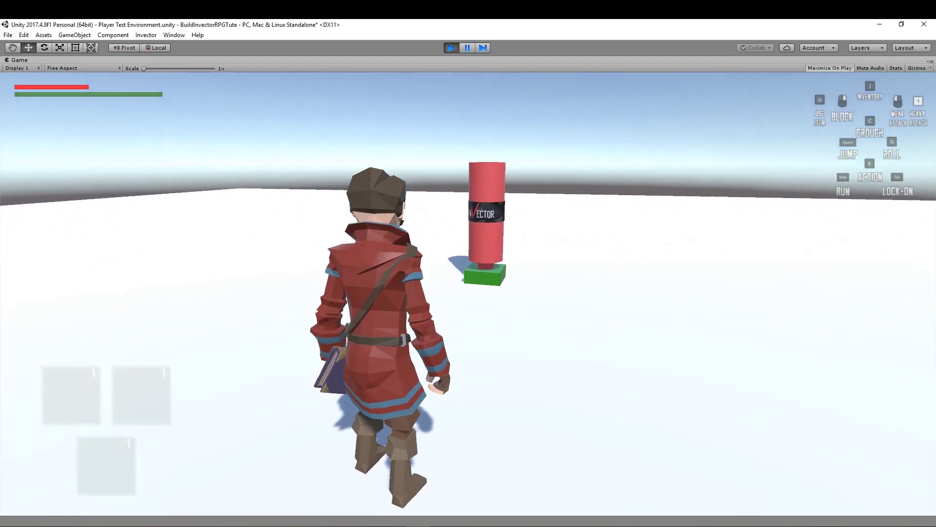
- Walk the Player up to the punching bag, hit it with a series of weak attacks and back away
{"action": "key", "text": "w"}
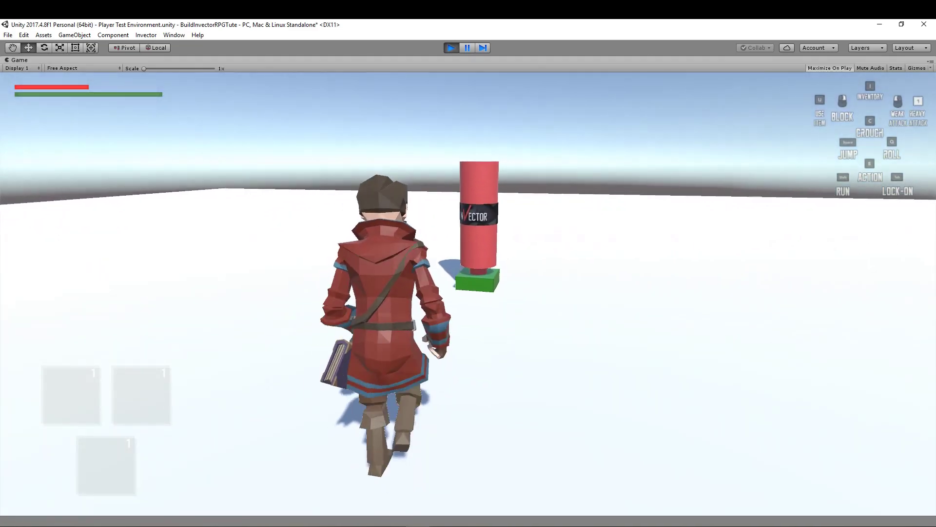
{"action": "left_click", "coordinate": [468, 294]}
{"action": "left_click", "coordinate": [468, 294]}
{"action": "left_click", "coordinate": [468, 294]}
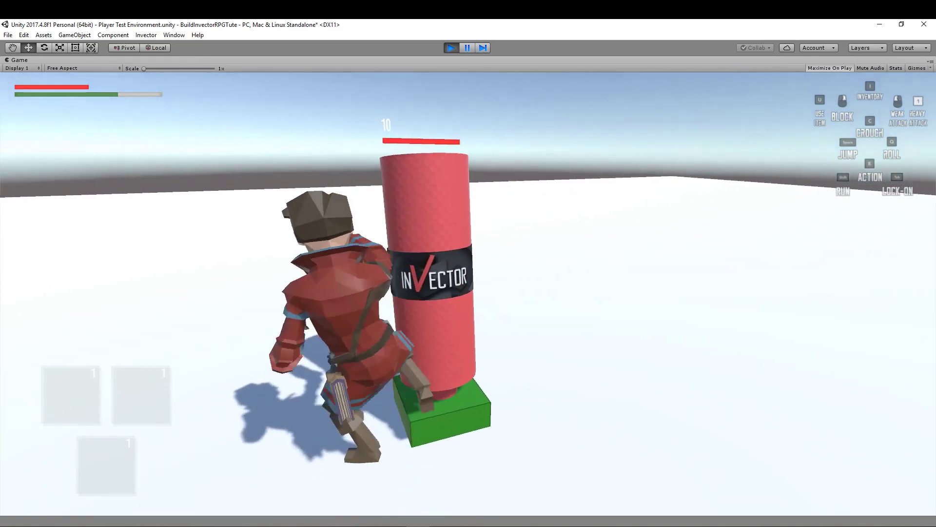
{"action": "key", "text": "s"}
{"action": "key", "text": "d"}
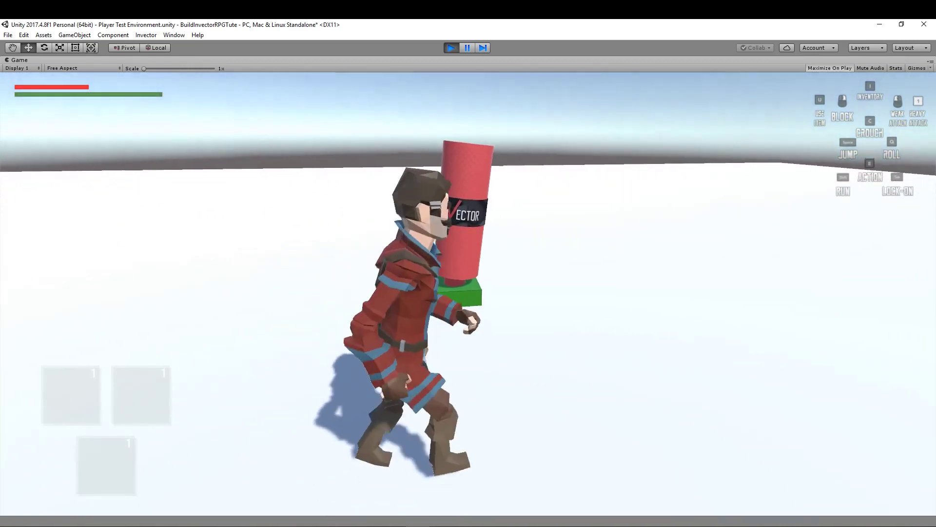
- Circle the Player around the punching bag, strike it with another weak attack combo from a different side and retreat
{"action": "key", "text": "w"}
{"action": "key", "text": "d"}
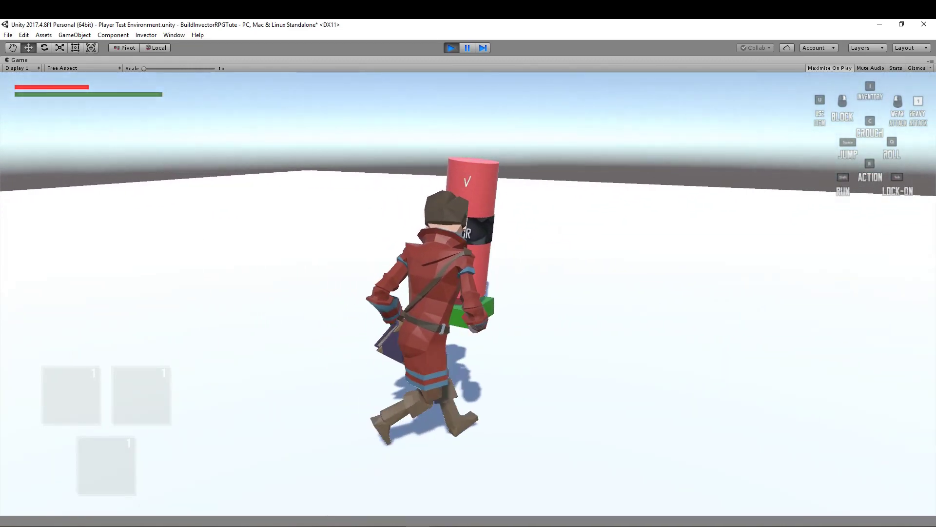
{"action": "key", "text": "d"}
{"action": "key", "text": "w"}
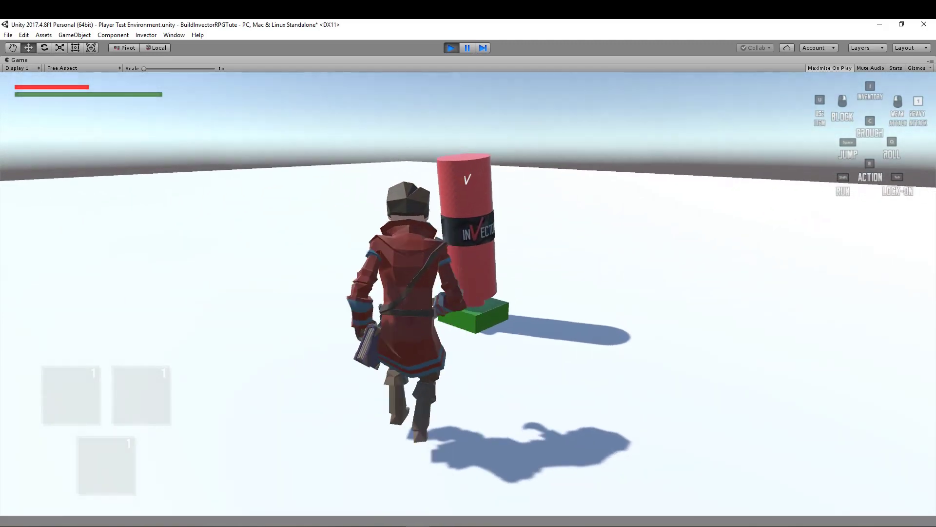
{"action": "key", "text": "w"}
{"action": "left_click", "coordinate": [468, 293]}
{"action": "left_click", "coordinate": [468, 294]}
{"action": "left_click", "coordinate": [469, 293]}
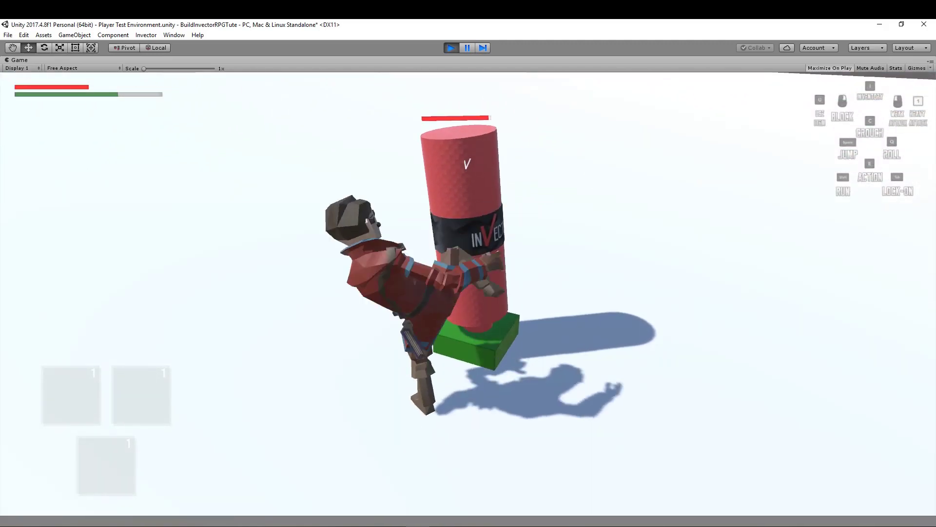
{"action": "key", "text": "s"}
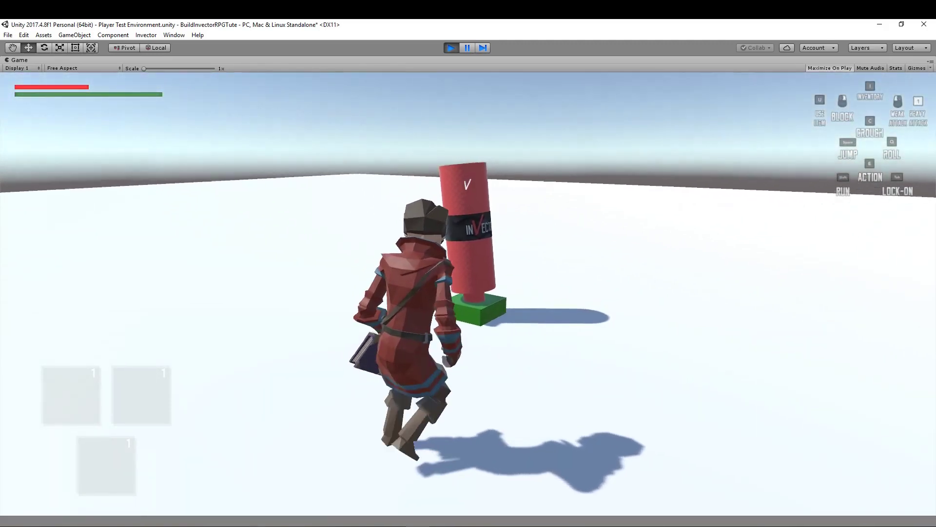
- Move the Player around to the bag's other side and test the heavy attack on it twice
{"action": "key", "text": "d"}
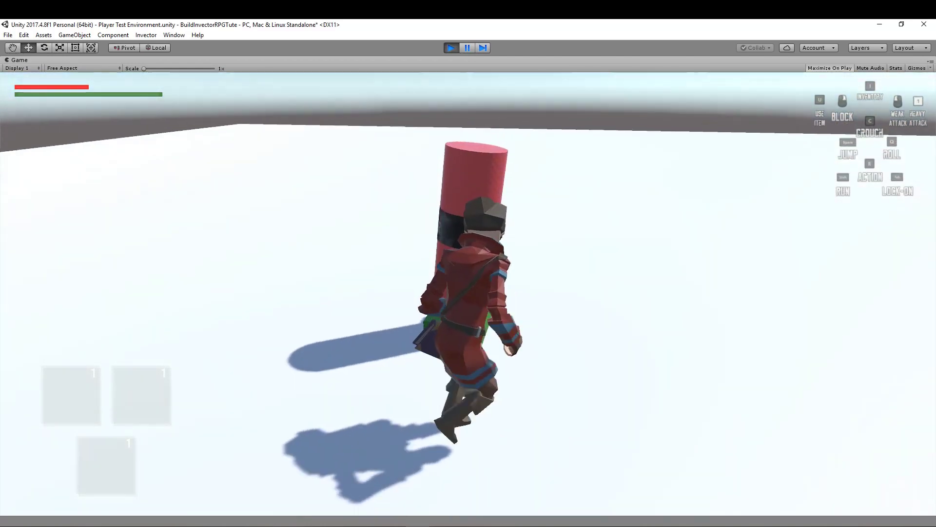
{"action": "key", "text": "a"}
{"action": "key", "text": "d"}
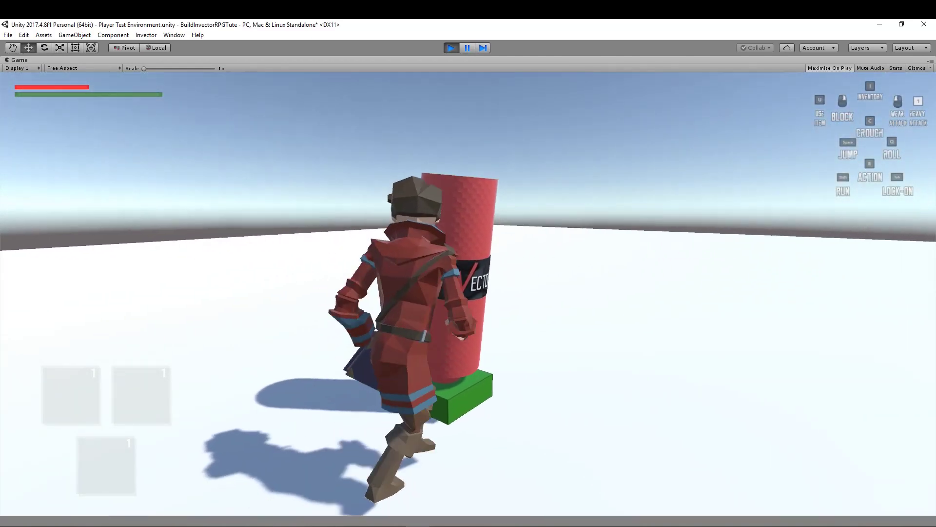
{"action": "key", "text": "1"}
{"action": "key", "text": "1"}
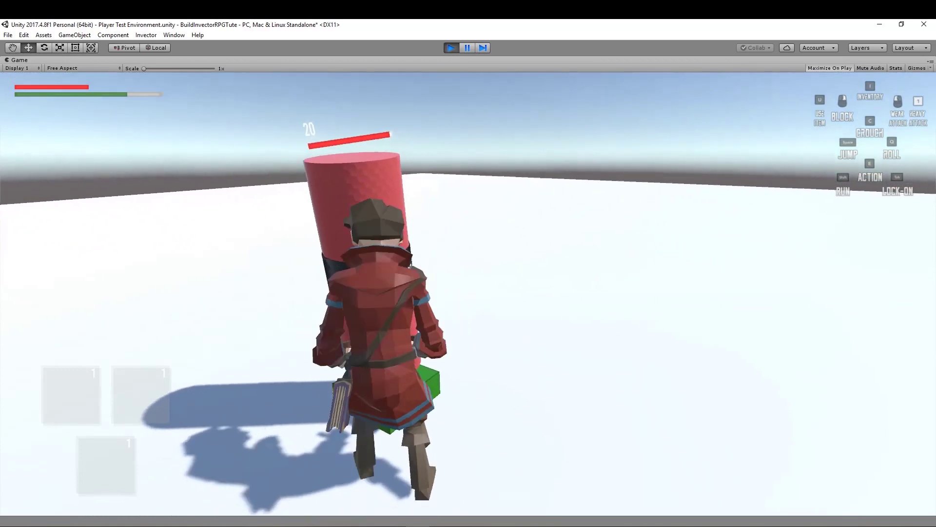
{"action": "key", "text": "s"}
{"action": "key", "text": "w"}
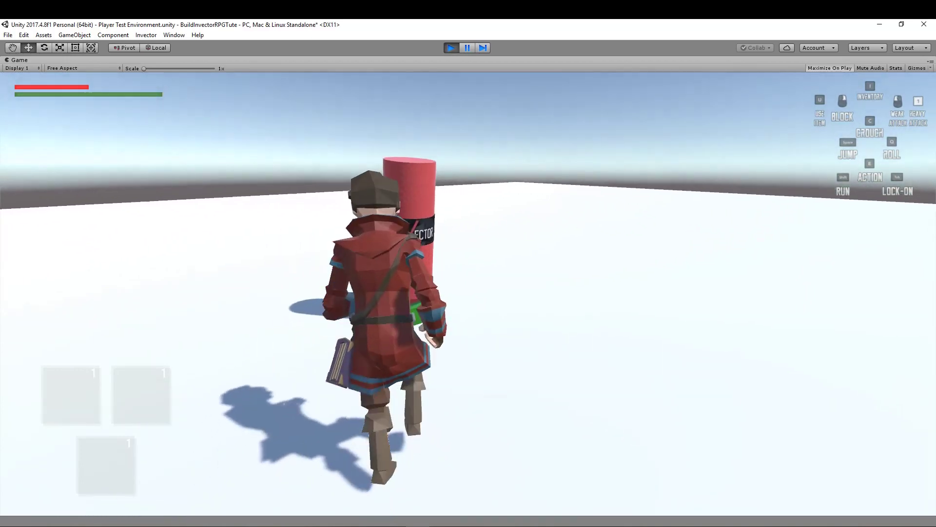
- Test the Player's roll and movement around the punching bag, then exit play mode
{"action": "key", "text": "q"}
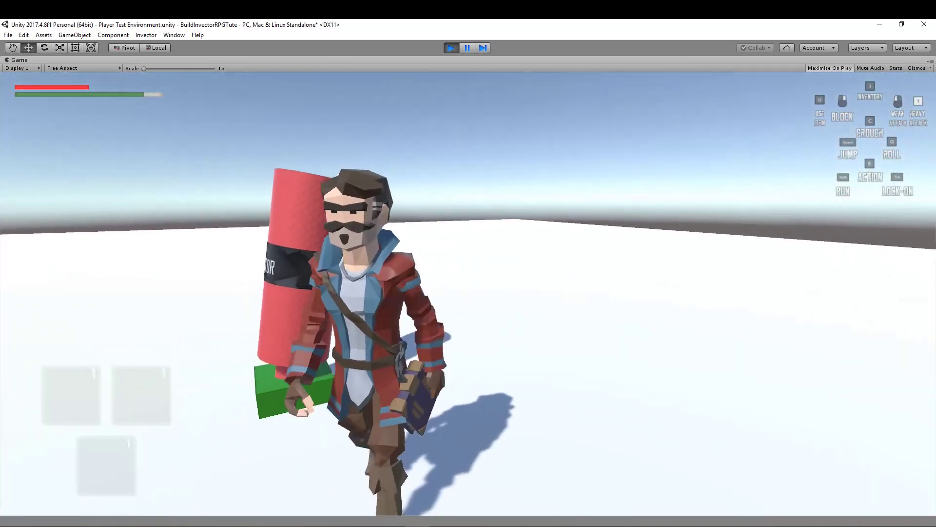
{"action": "key", "text": "a"}
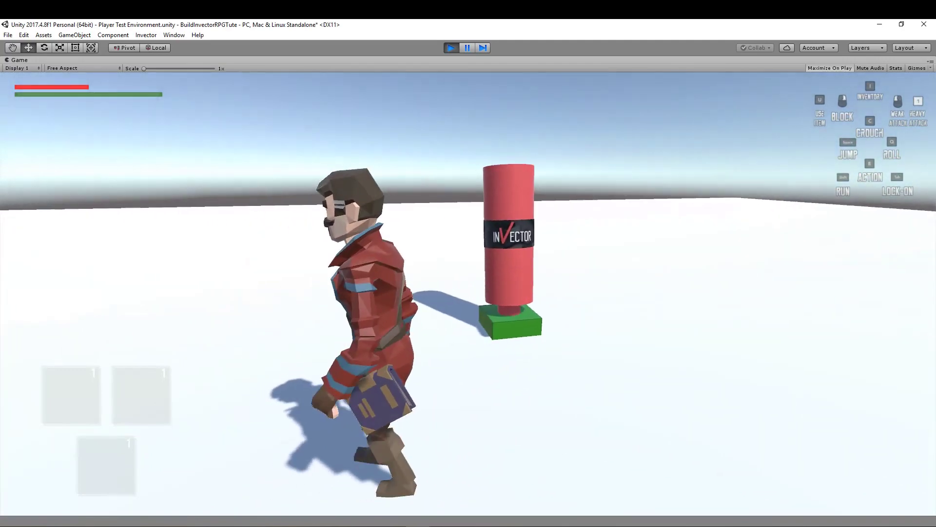
{"action": "key", "text": "w"}
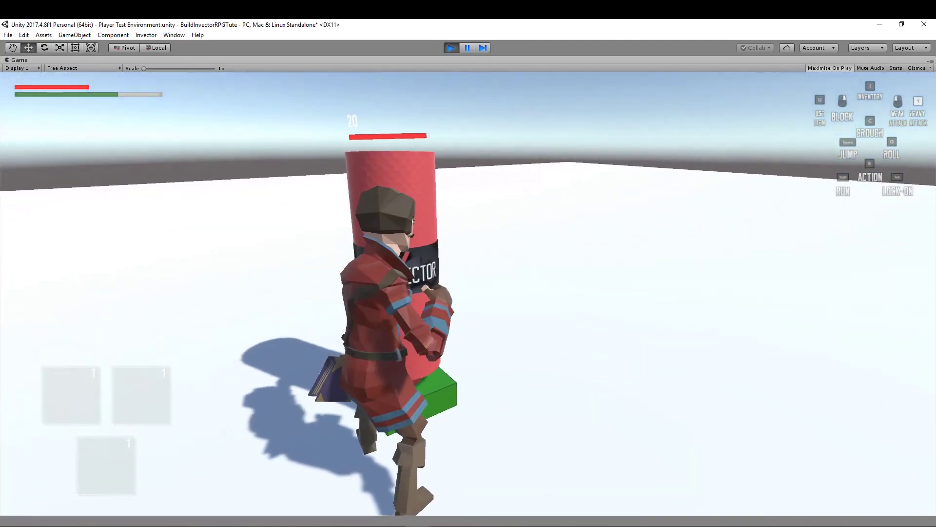
{"action": "key", "text": "s"}
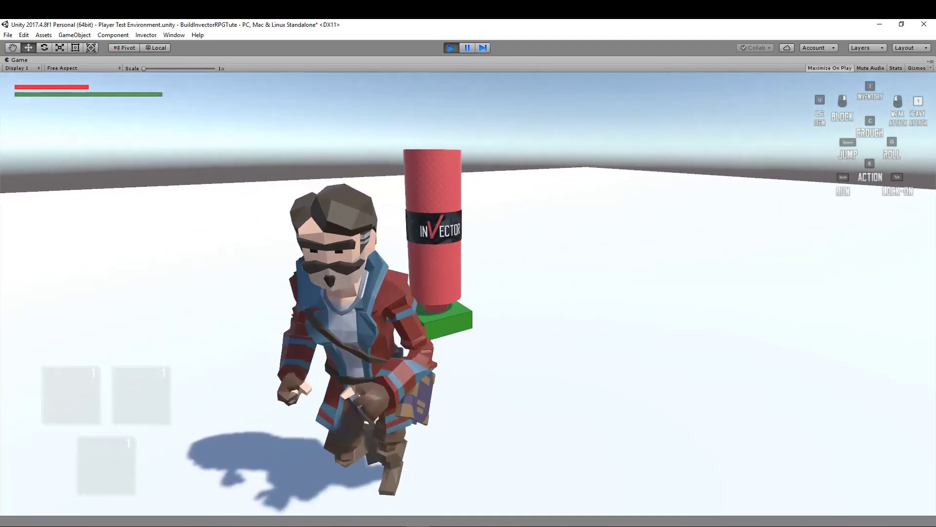
{"action": "key", "text": "w"}
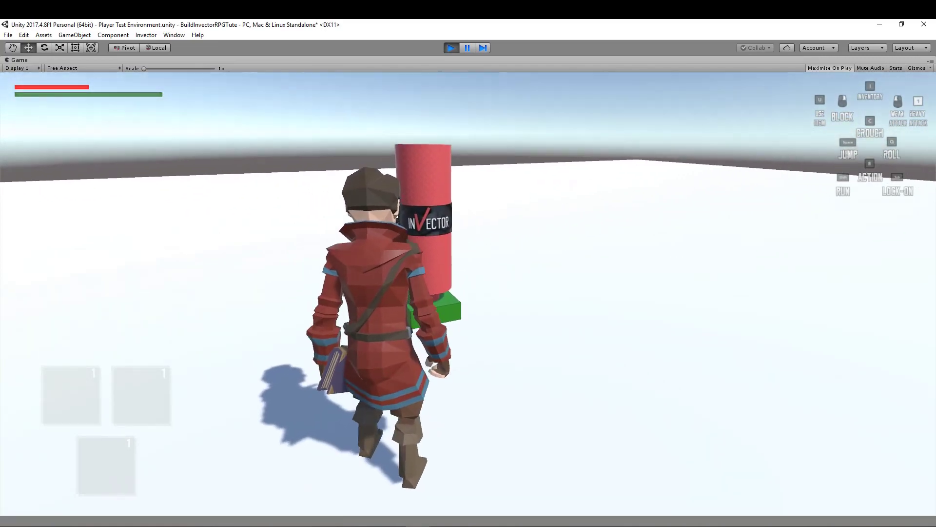
{"action": "key", "text": "Escape"}
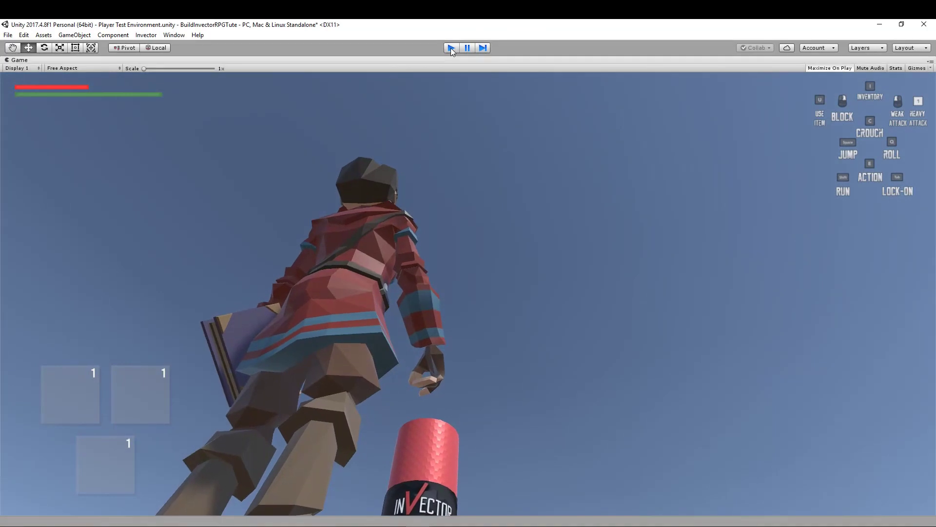
{"action": "left_click", "coordinate": [450, 48]}
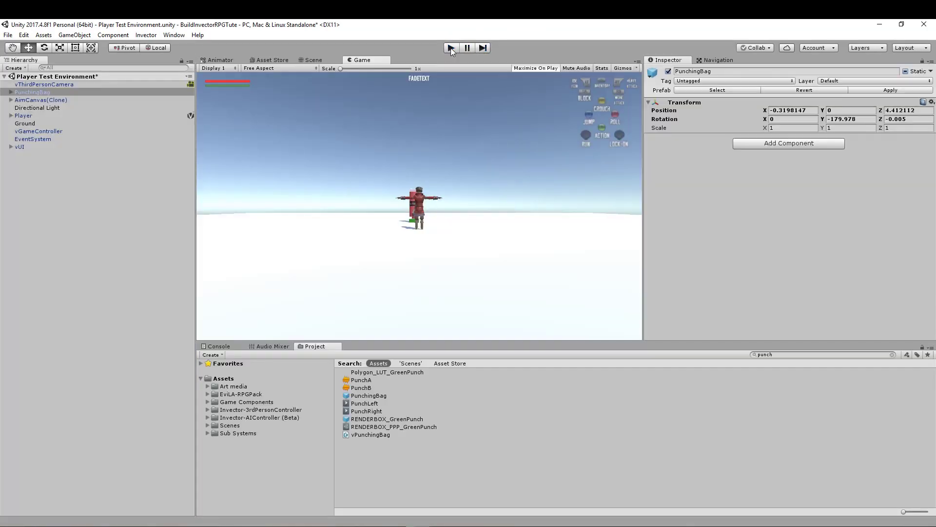
- Return to the Scene view, select the Player and apply its changes to the prefab
{"action": "left_click", "coordinate": [313, 60]}
{"action": "left_click", "coordinate": [625, 122]}
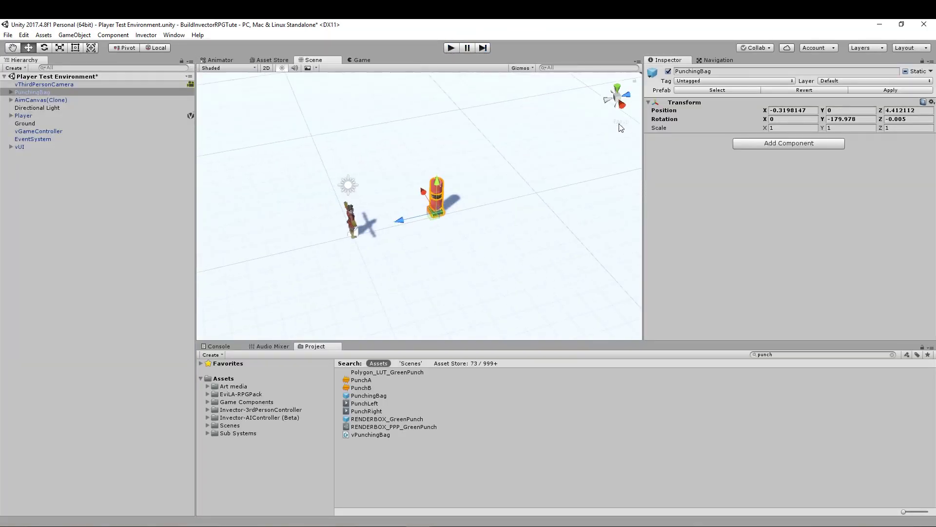
{"action": "scroll", "coordinate": [356, 252], "scroll_direction": "up", "scroll_amount": 5}
{"action": "right_click_drag", "start_coordinate": [454, 242], "coordinate": [527, 238]}
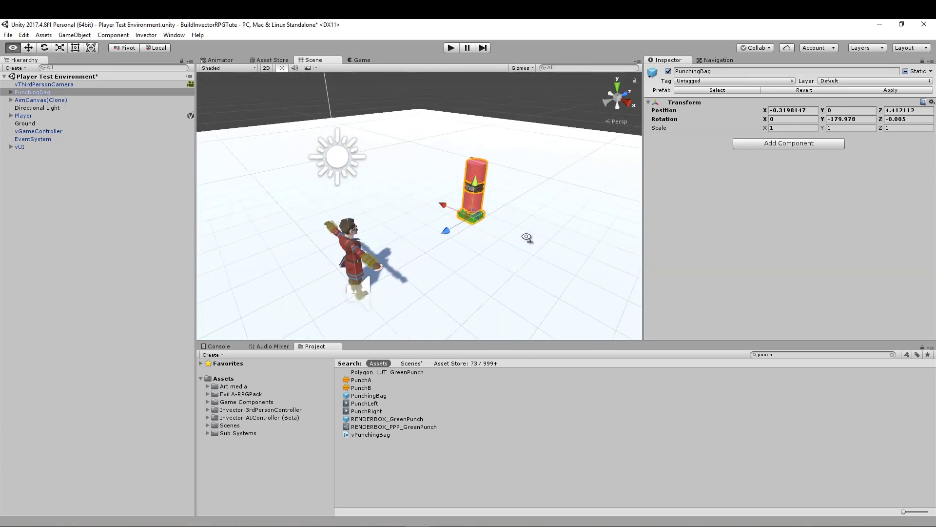
{"action": "middle_click_drag", "start_coordinate": [521, 285], "coordinate": [500, 254]}
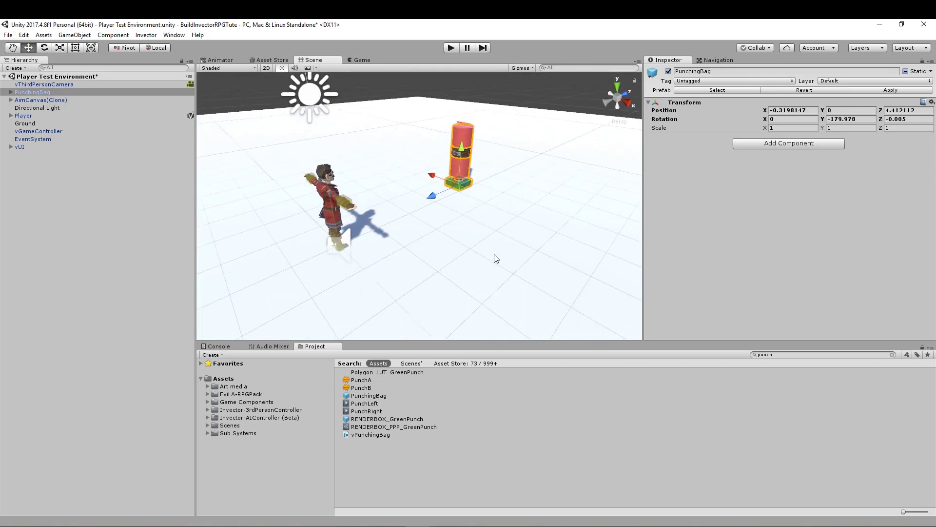
{"action": "left_click", "coordinate": [26, 116]}
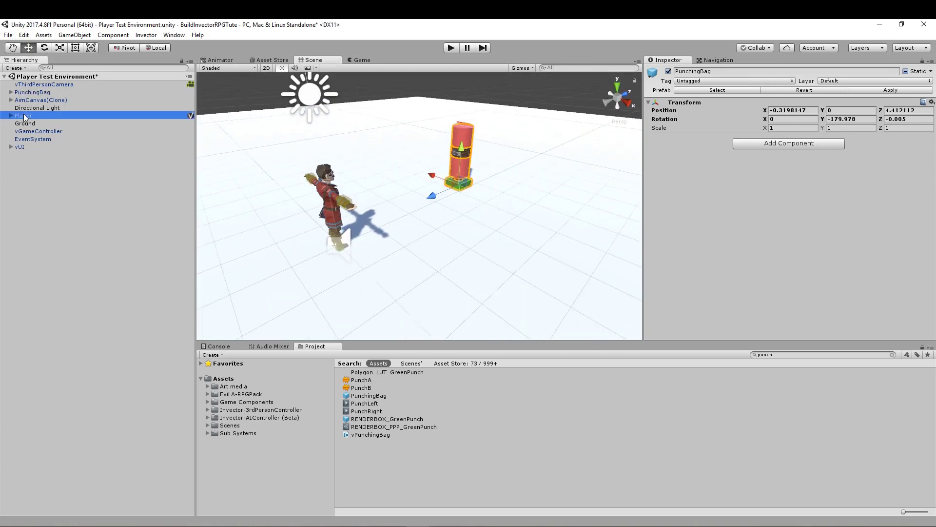
{"action": "left_click", "coordinate": [875, 90]}
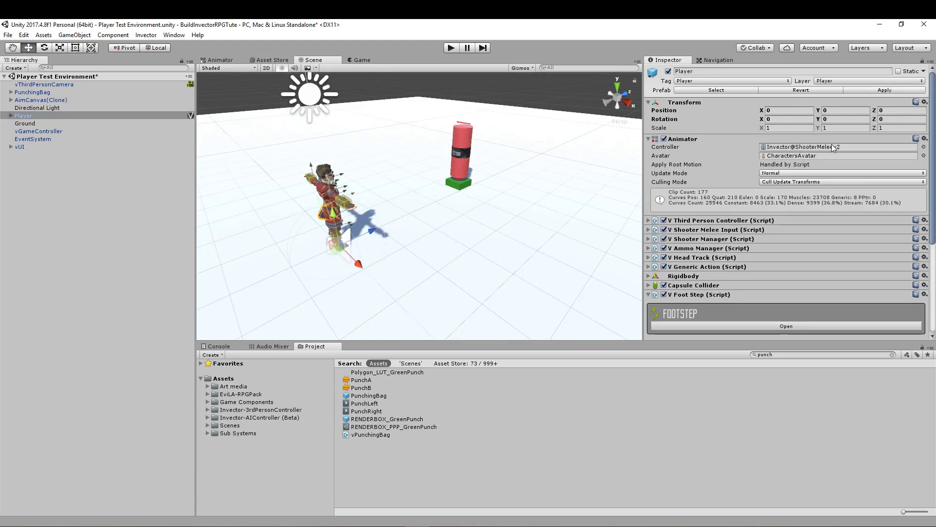
- Examine the Player and the punching bag up close from several angles in the scene
{"action": "left_click_drag", "start_coordinate": [462, 234], "coordinate": [447, 247], "text": "alt"}
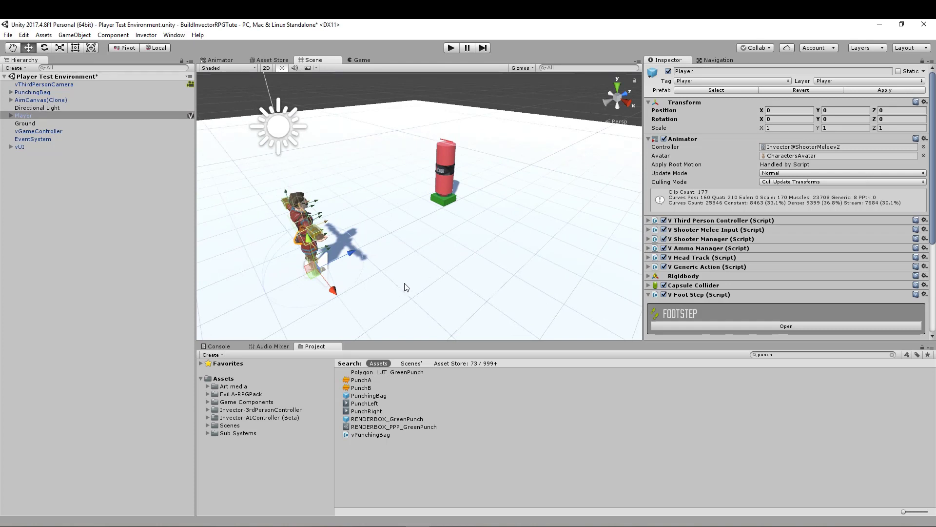
{"action": "scroll", "coordinate": [405, 288], "scroll_direction": "up", "scroll_amount": 5}
{"action": "right_click_drag", "start_coordinate": [463, 283], "coordinate": [363, 271]}
{"action": "middle_click_drag", "start_coordinate": [533, 301], "coordinate": [447, 288]}
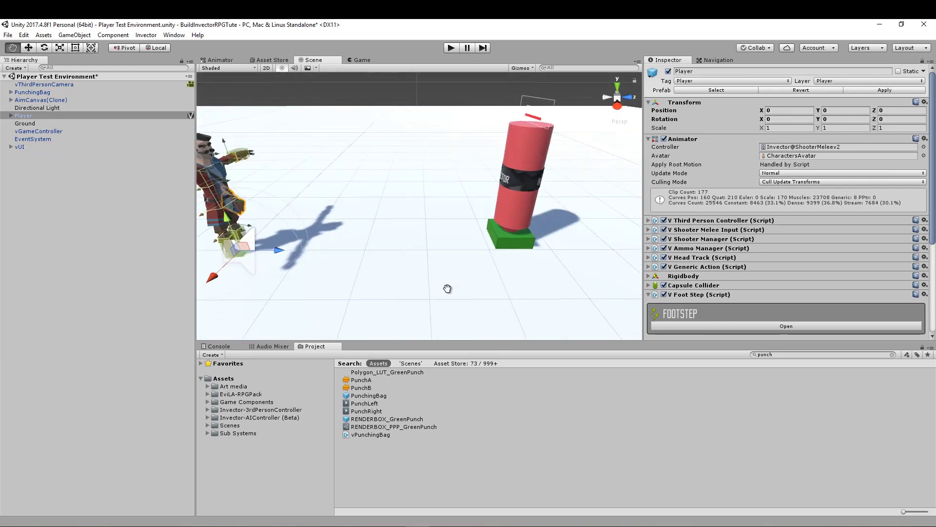
{"action": "right_click_drag", "start_coordinate": [502, 294], "coordinate": [377, 276]}
{"action": "middle_click_drag", "start_coordinate": [505, 293], "coordinate": [533, 288]}
{"action": "scroll", "coordinate": [431, 288], "scroll_direction": "up", "scroll_amount": 4}
{"action": "scroll", "coordinate": [431, 287], "scroll_direction": "up", "scroll_amount": 2}
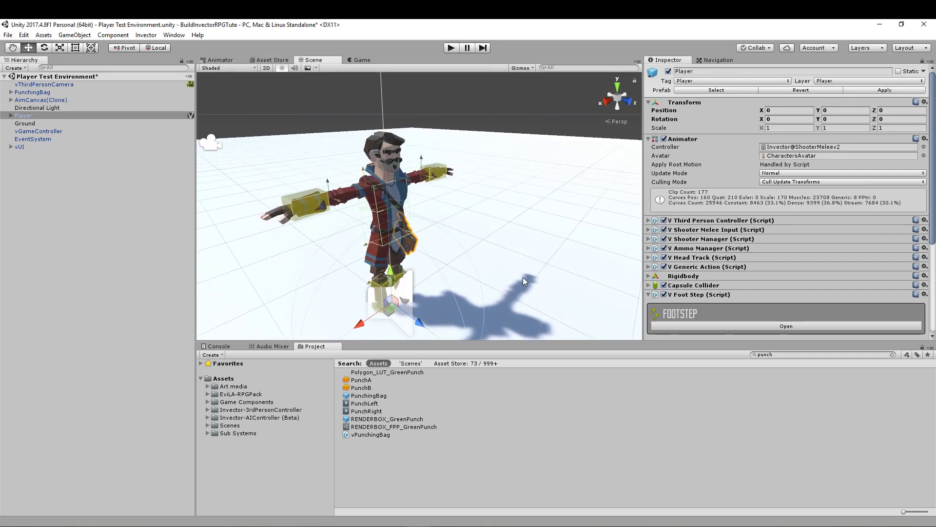